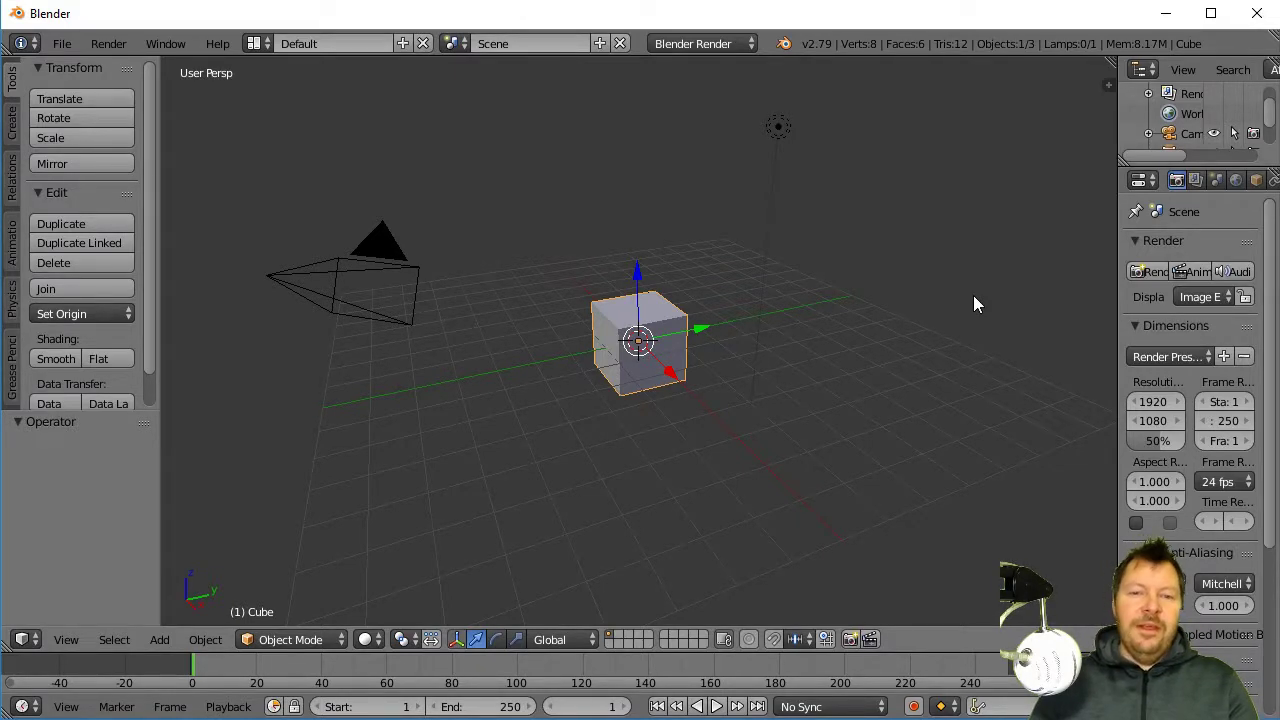
# Delete the default cube and add an icosphere (2 subdivisions, size 1) at the origin
pyautogui.press('x')
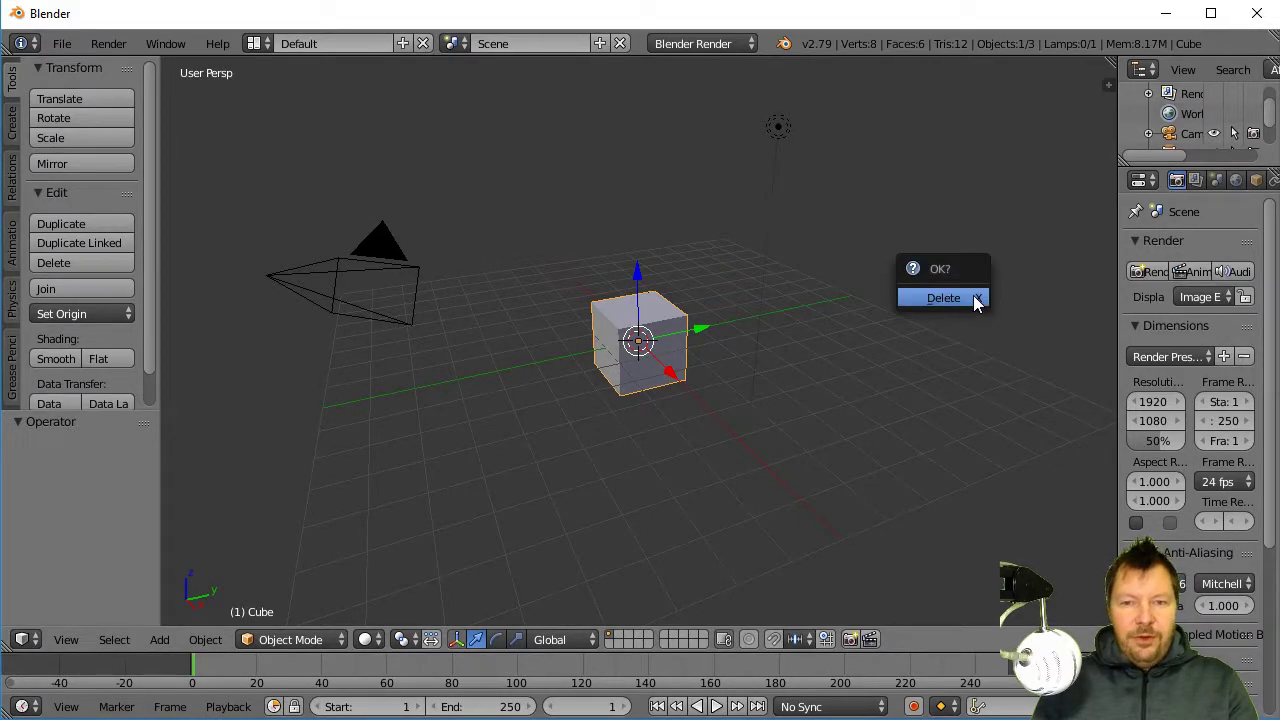
pyautogui.click(973, 295)
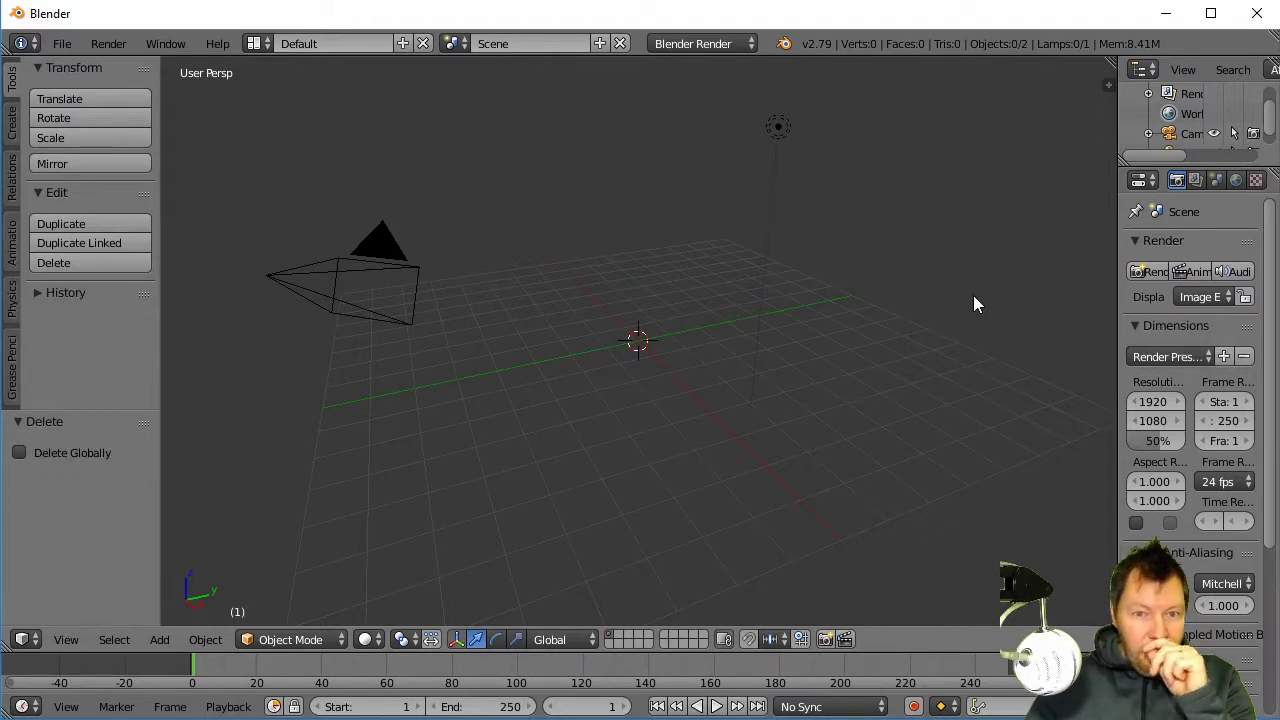
pyautogui.hotkey('shift', 'a')
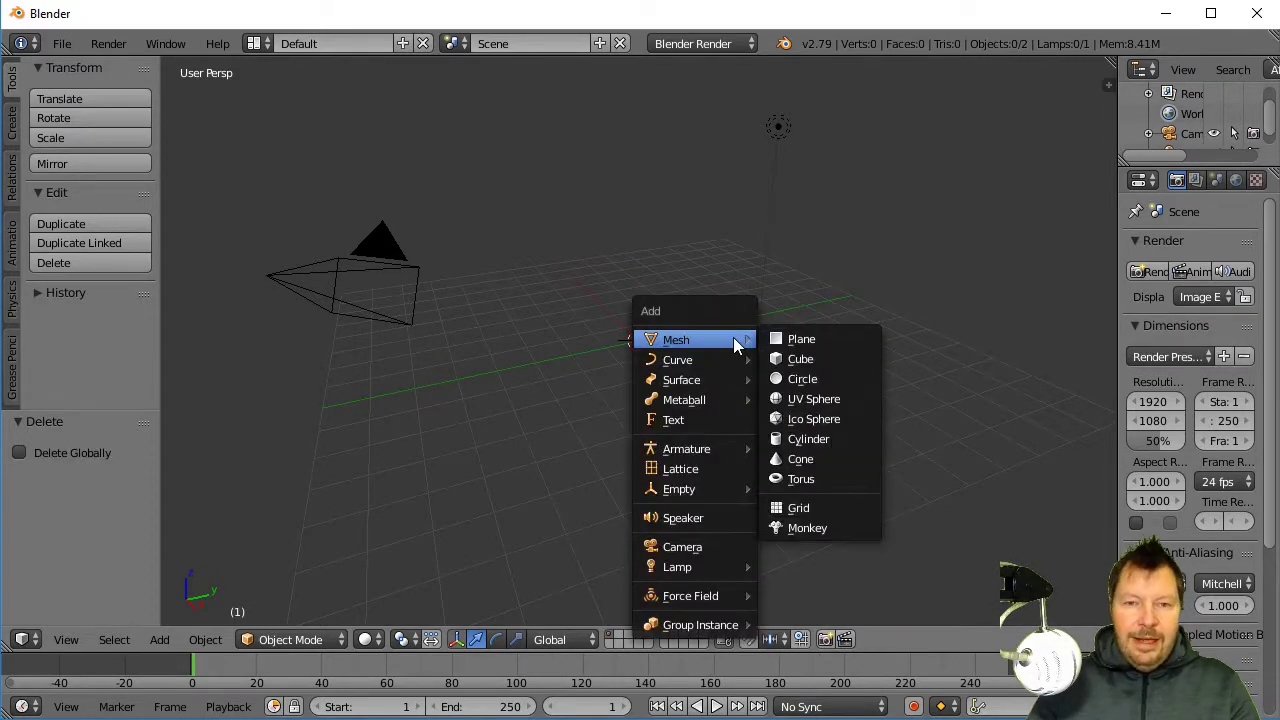
pyautogui.moveTo(714, 338)
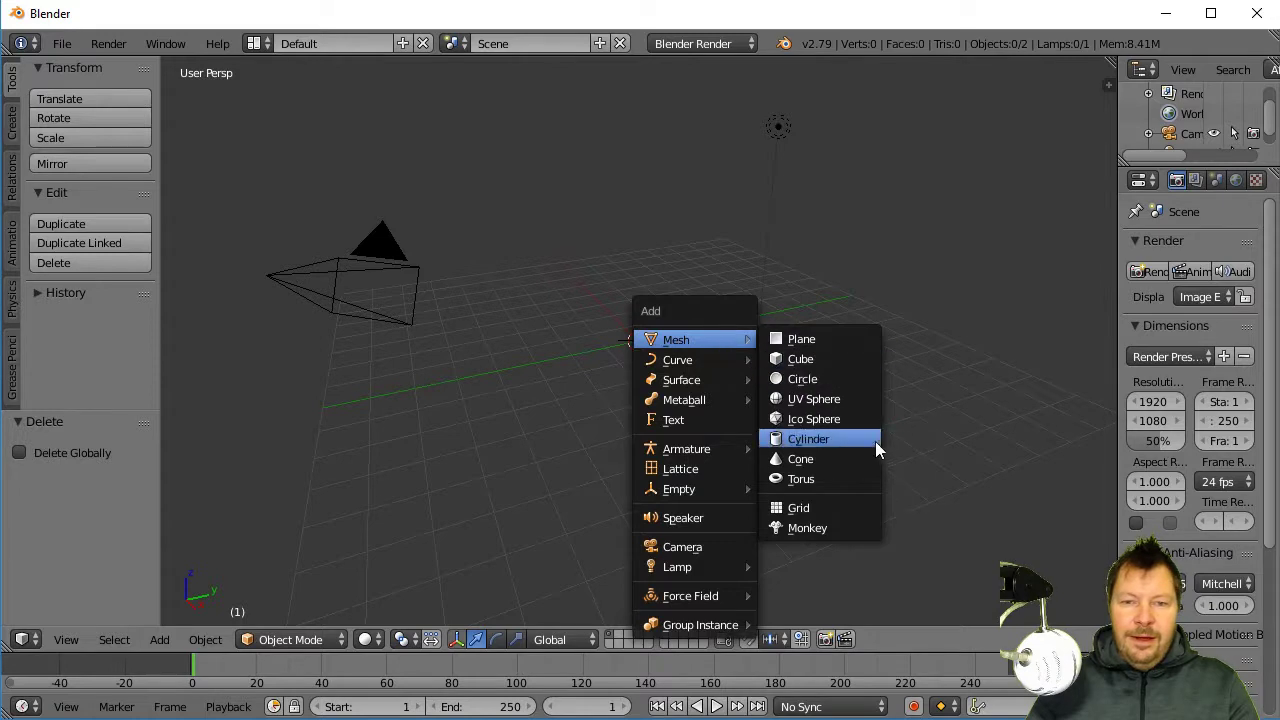
pyautogui.click(857, 423)
pyautogui.scroll(6, 686, 437)
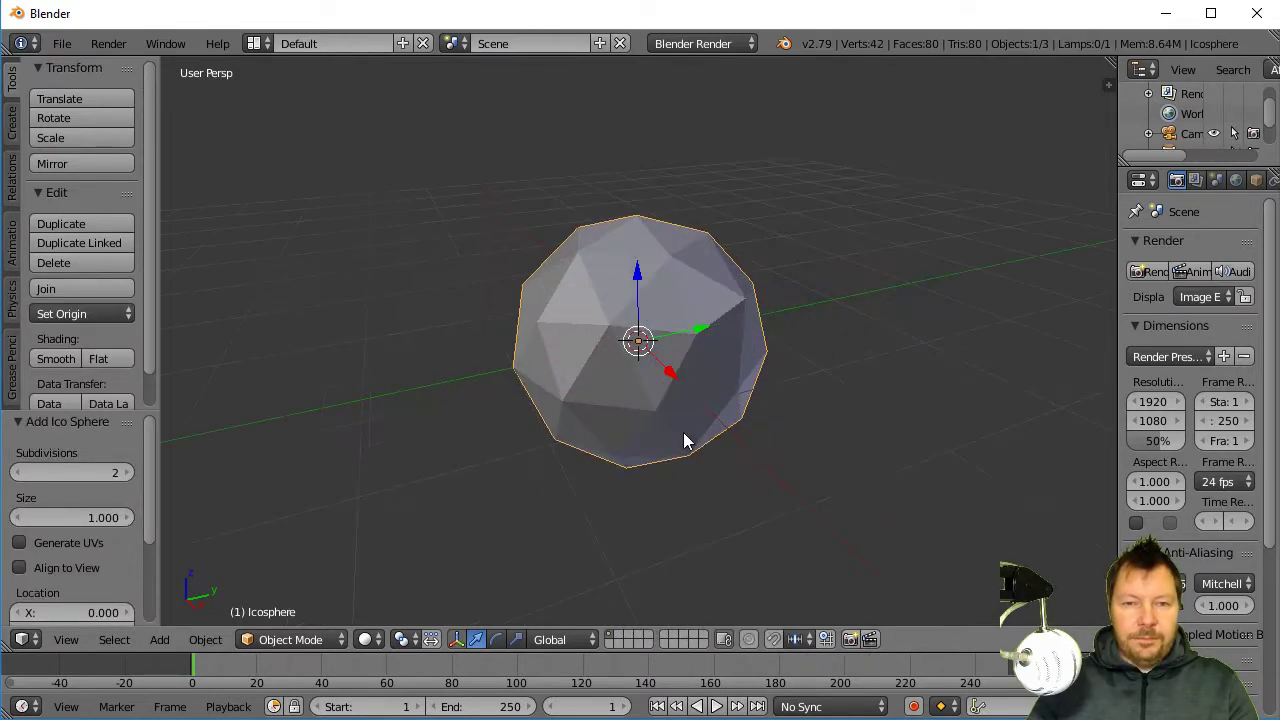
pyautogui.scroll(1, 683, 432)
pyautogui.scroll(-2, 683, 432)
pyautogui.scroll(-3, 690, 445)
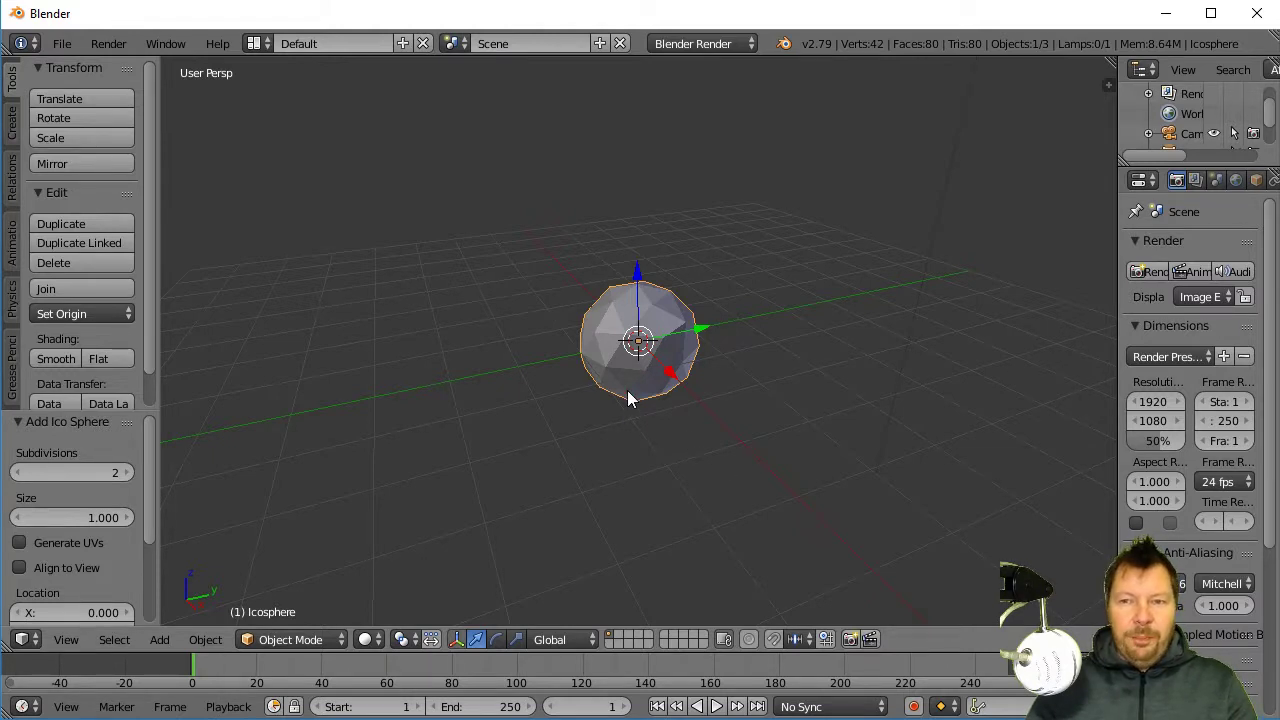
# Add a cylinder, scale it to 0.1 with S 0.1, and hide the Icosphere in the outliner
pyautogui.hotkey('shift', 'a')
pyautogui.moveTo(751, 410)
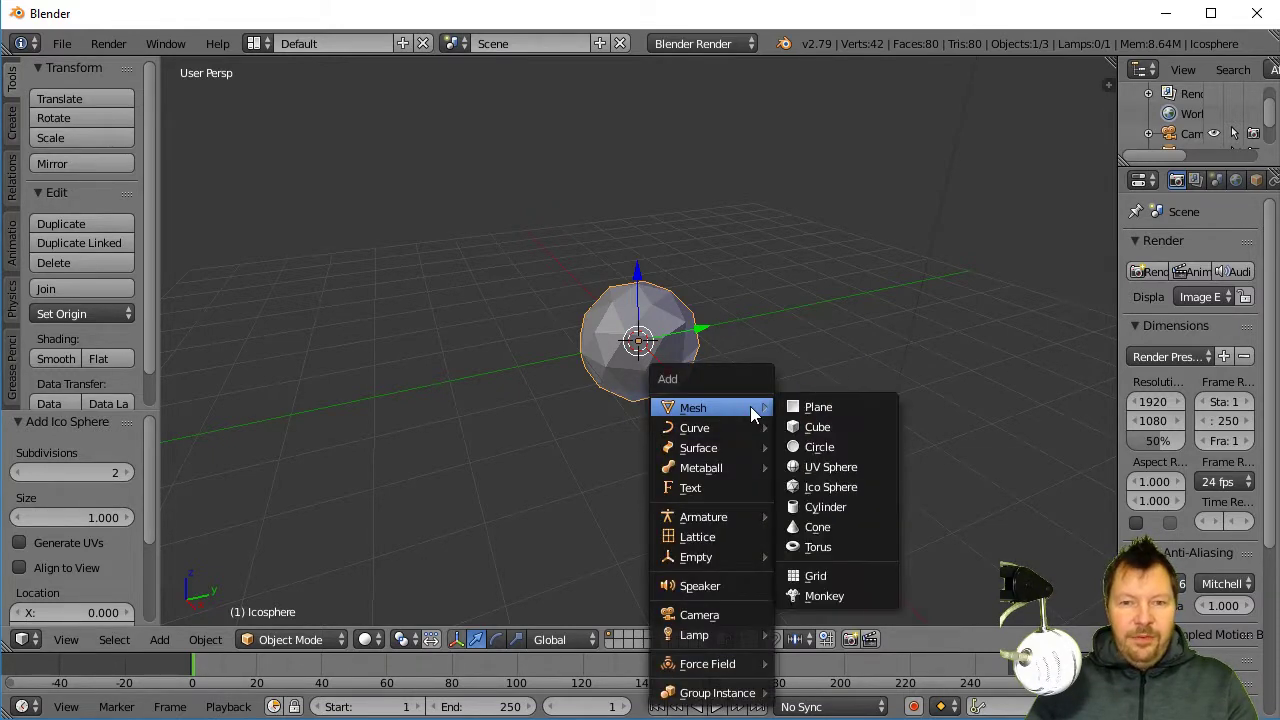
pyautogui.click(840, 506)
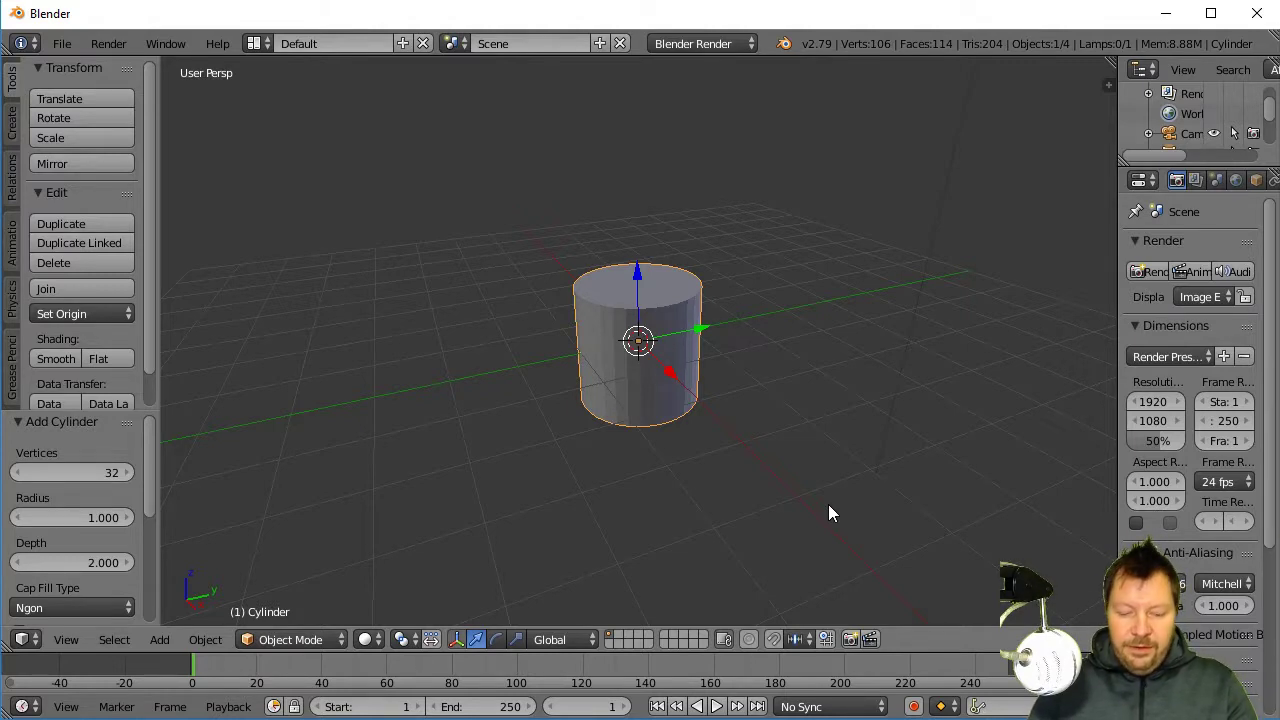
pyautogui.write('s0.1')
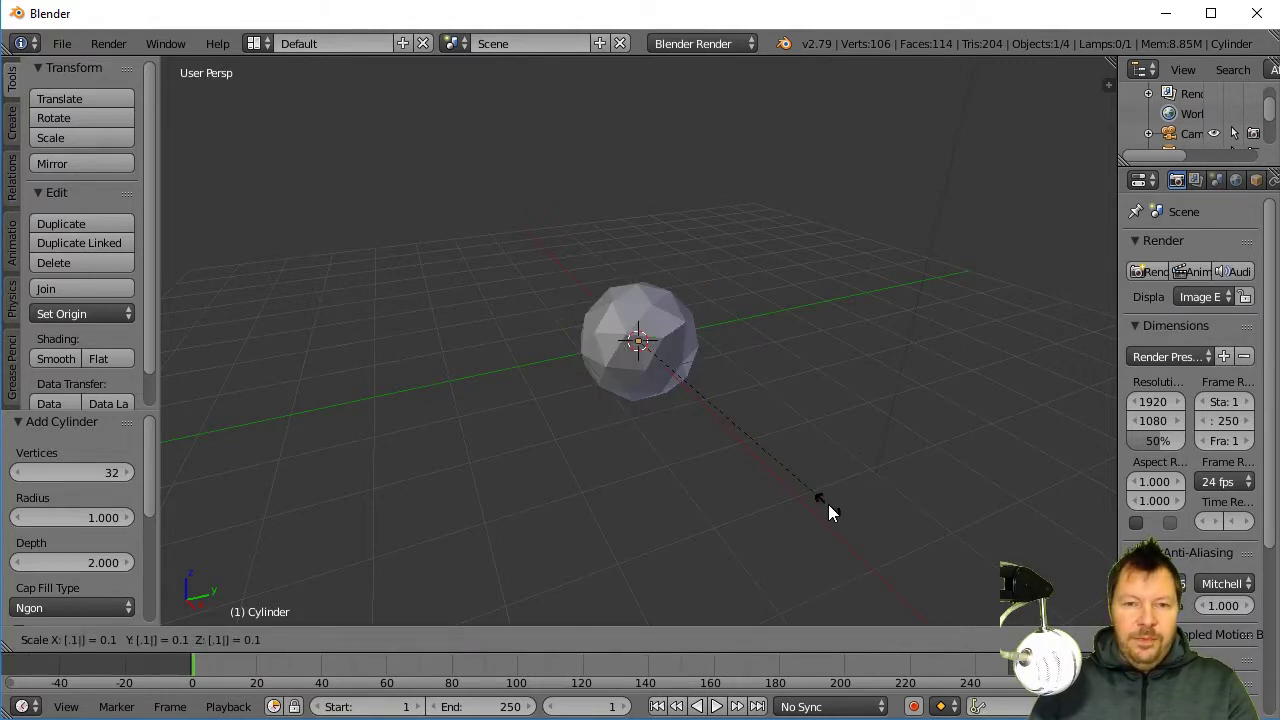
pyautogui.press('Return')
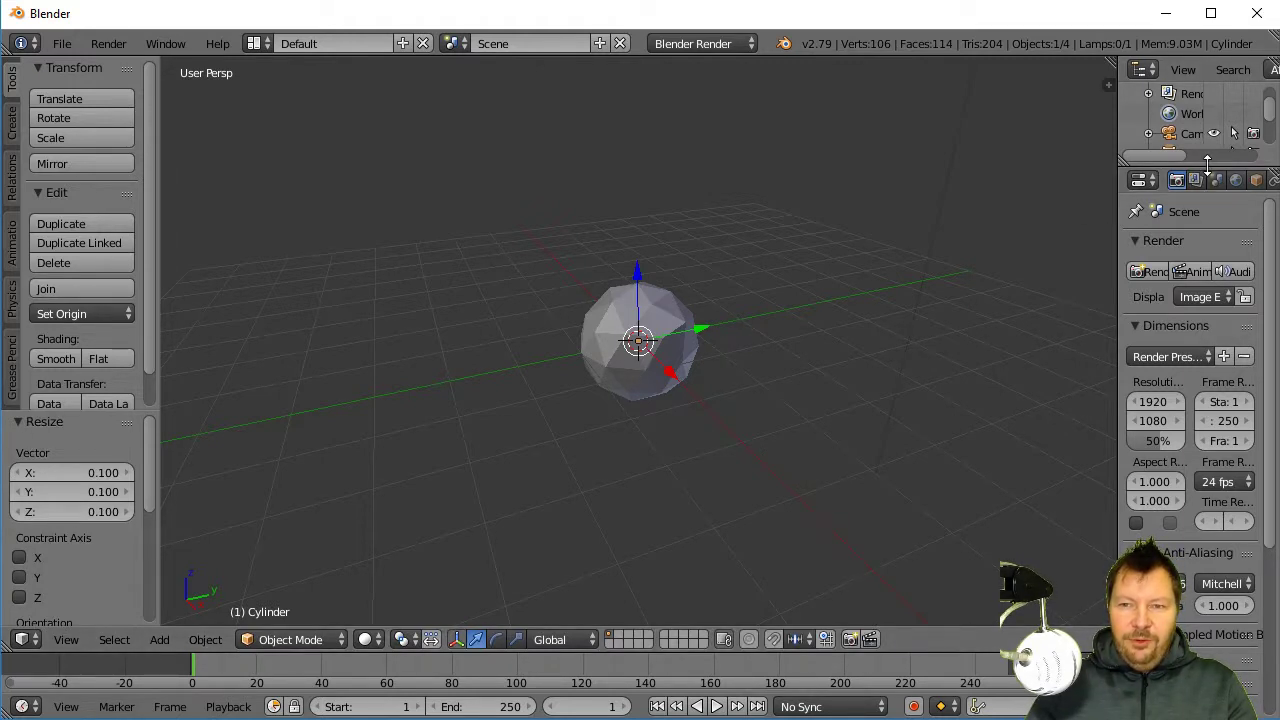
pyautogui.moveTo(1225, 162); pyautogui.dragTo(1229, 276)
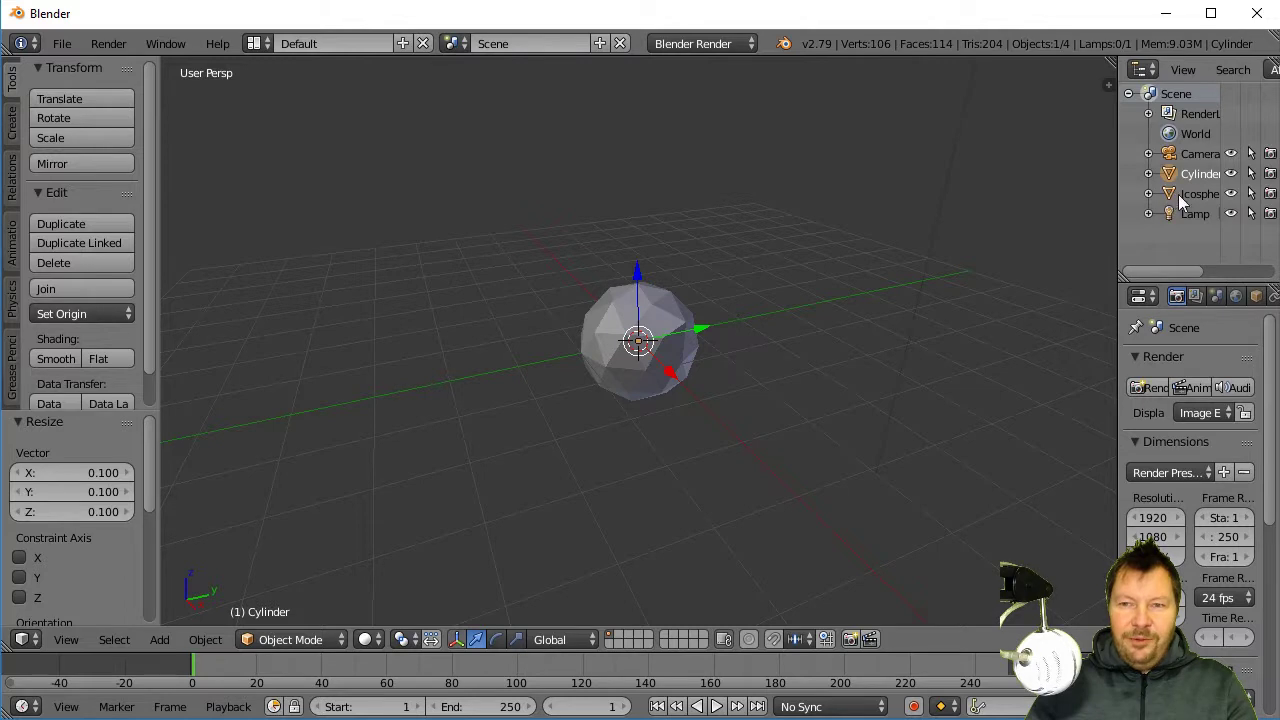
pyautogui.click(1230, 193)
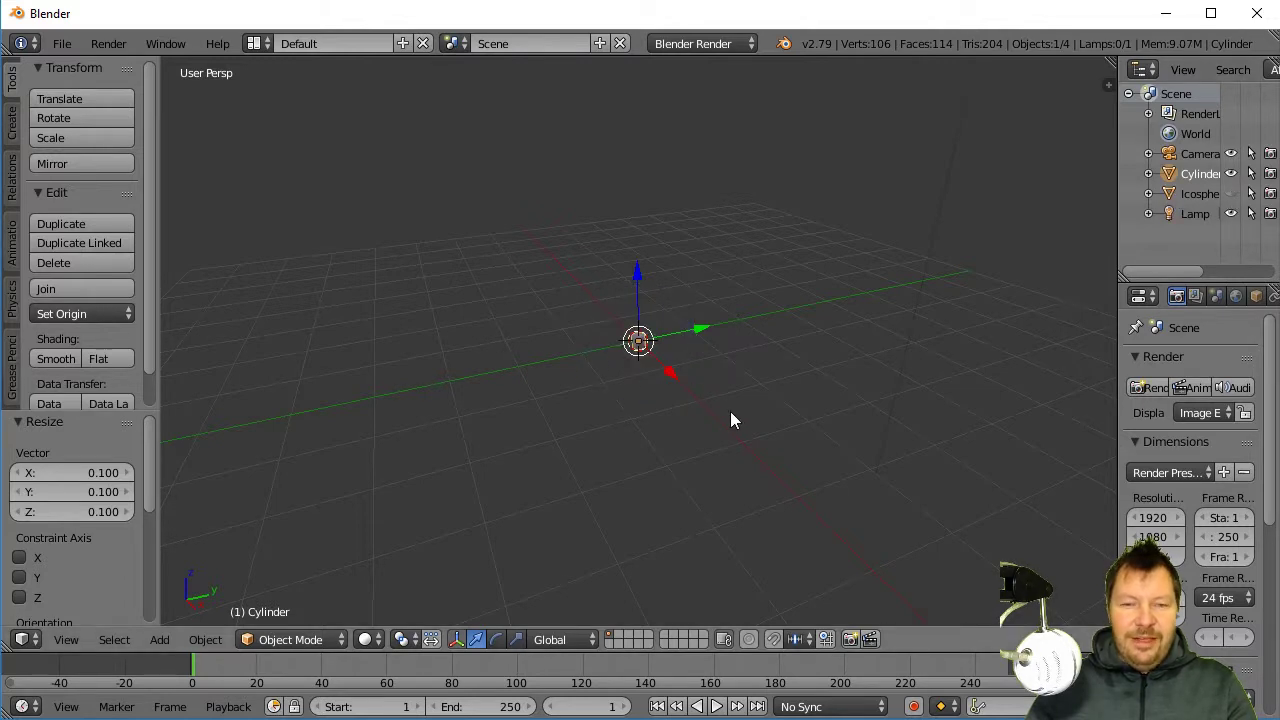
# Rotate the cylinder 90° about Y (R Y 90) and unhide the Icosphere in the outliner
pyautogui.scroll(4, 730, 420)
pyautogui.scroll(5, 730, 420)
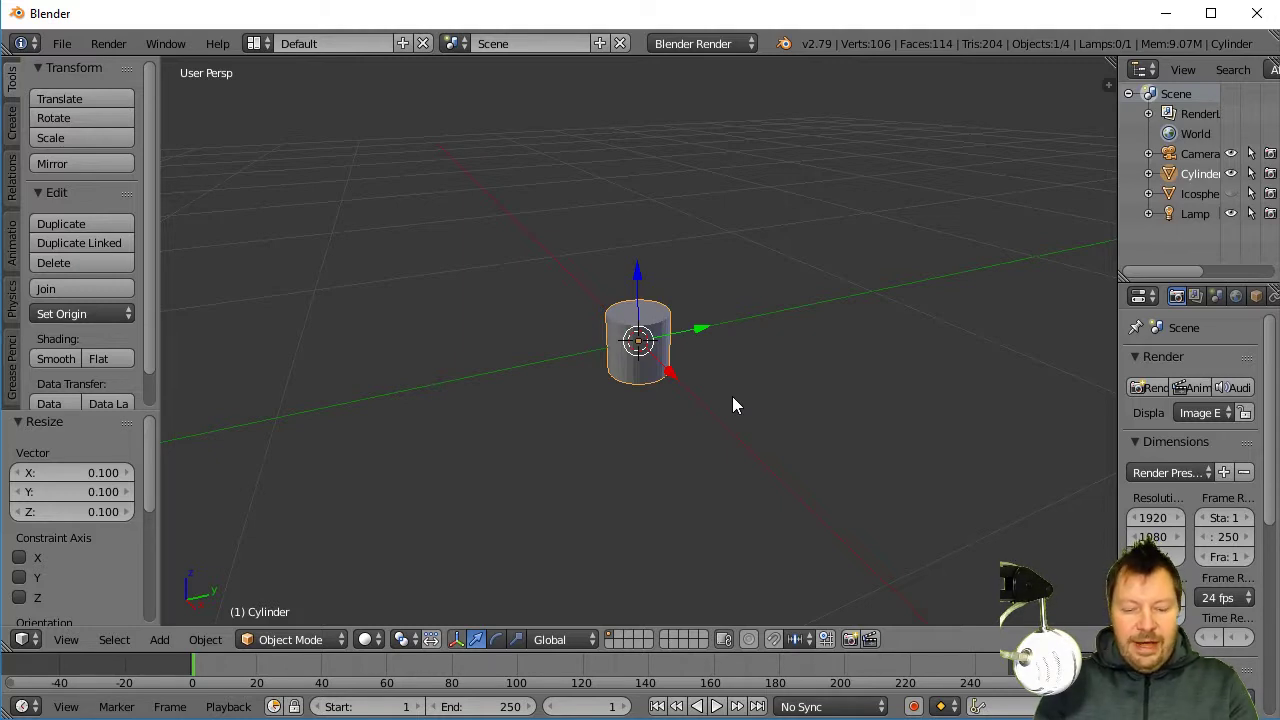
pyautogui.write('ry')
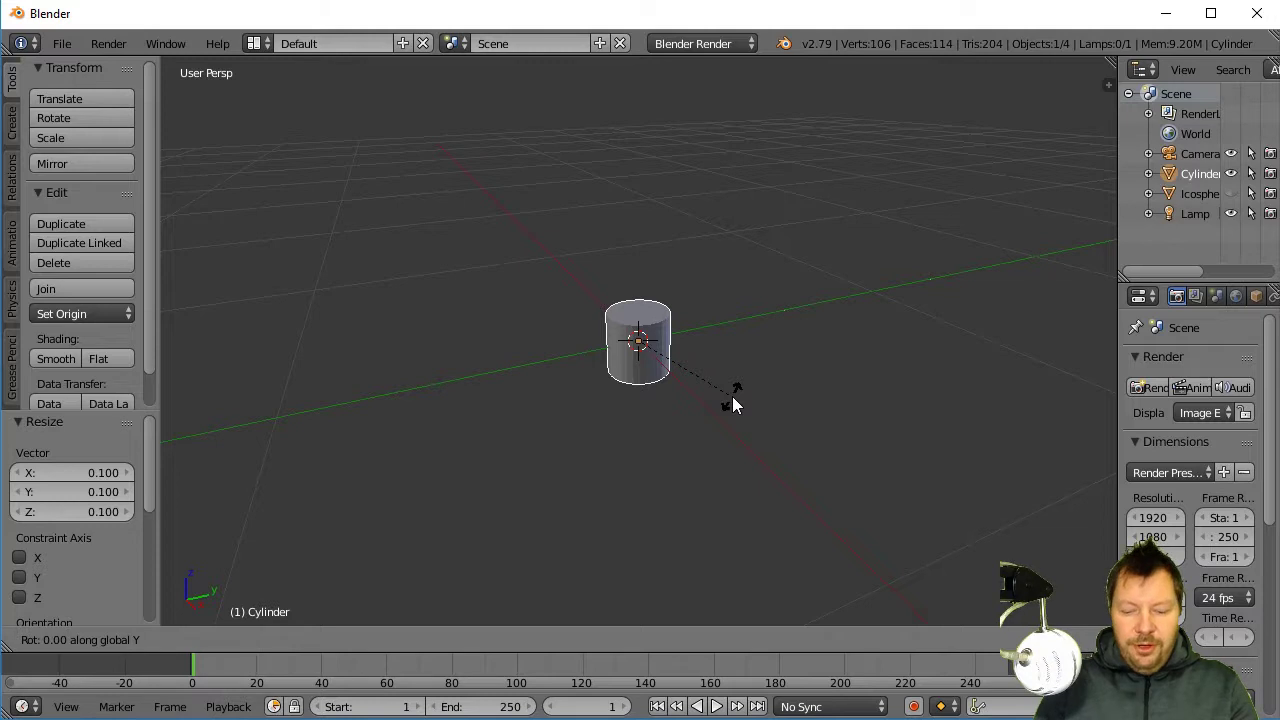
pyautogui.write('90')
pyautogui.press('Return')
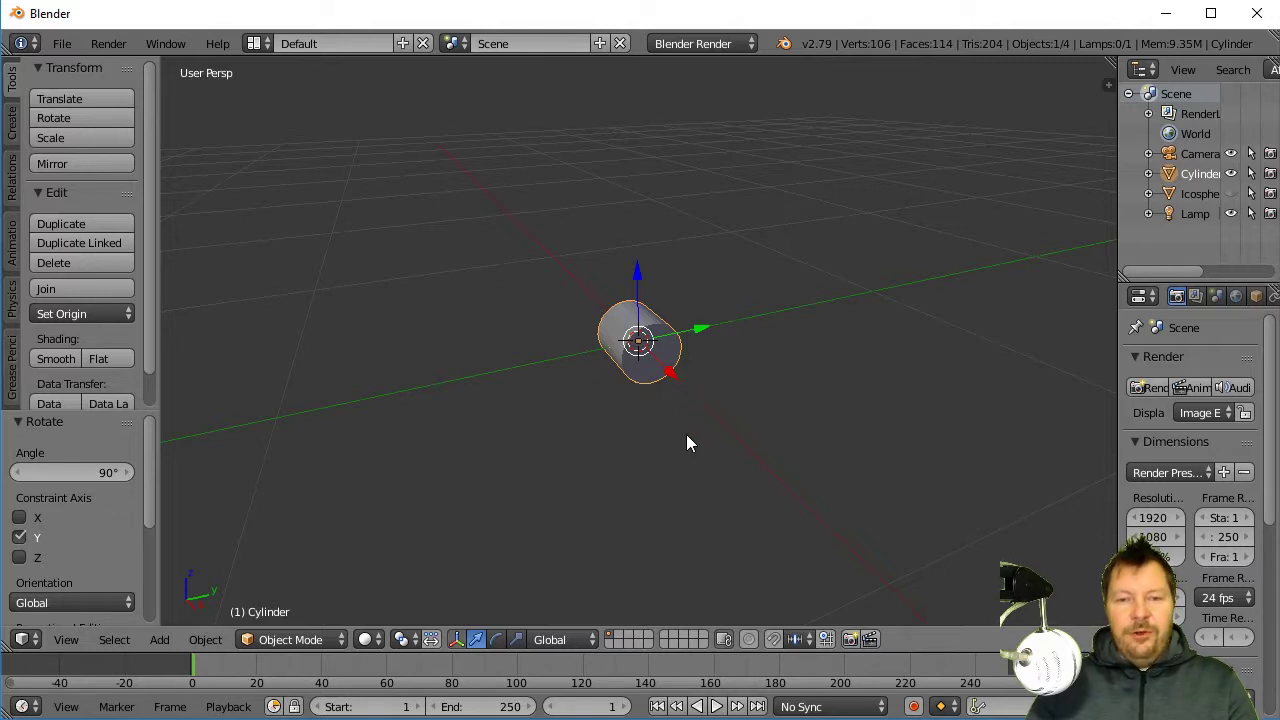
pyautogui.scroll(-2, 688, 484)
pyautogui.scroll(-3, 687, 484)
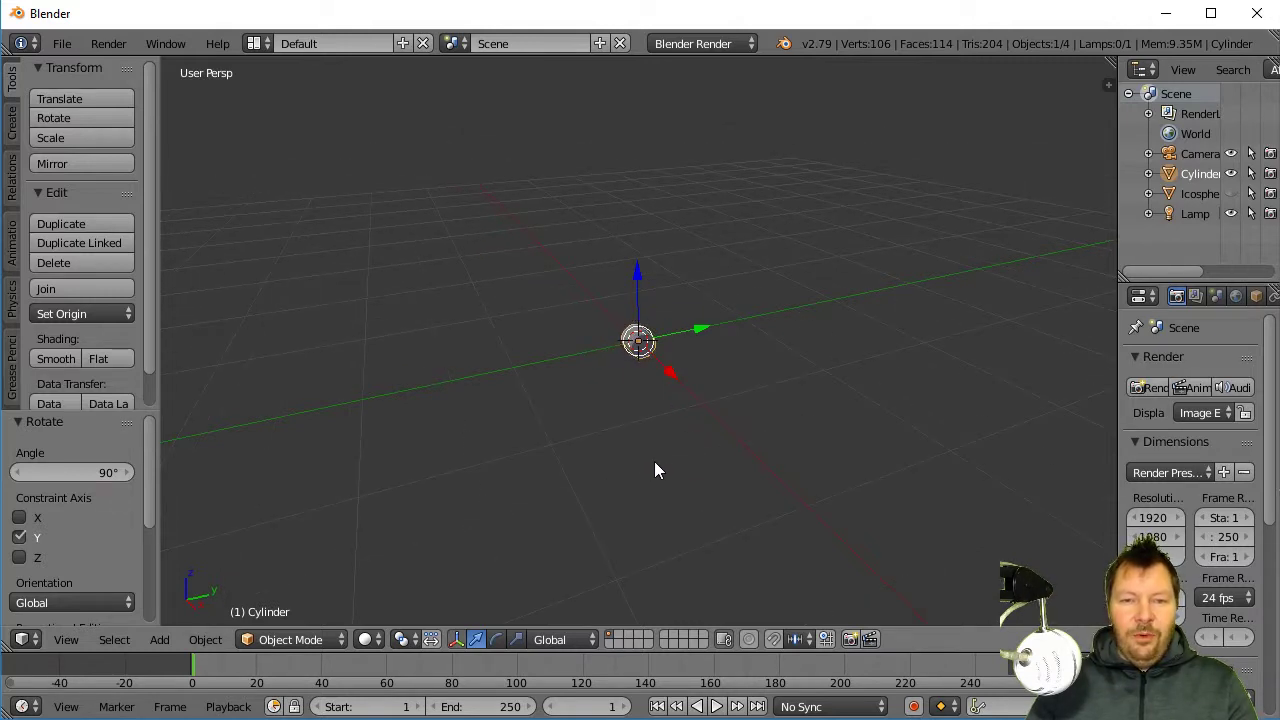
pyautogui.scroll(1, 645, 460)
pyautogui.scroll(1, 681, 450)
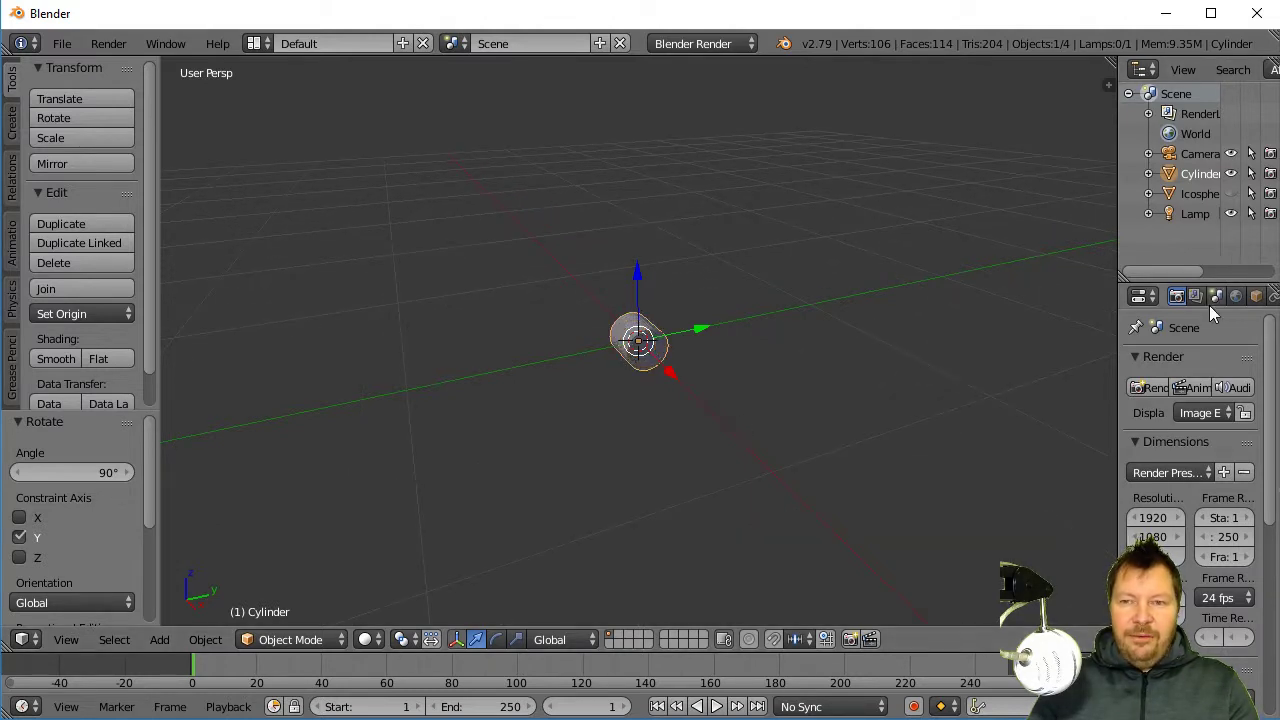
pyautogui.click(1233, 195)
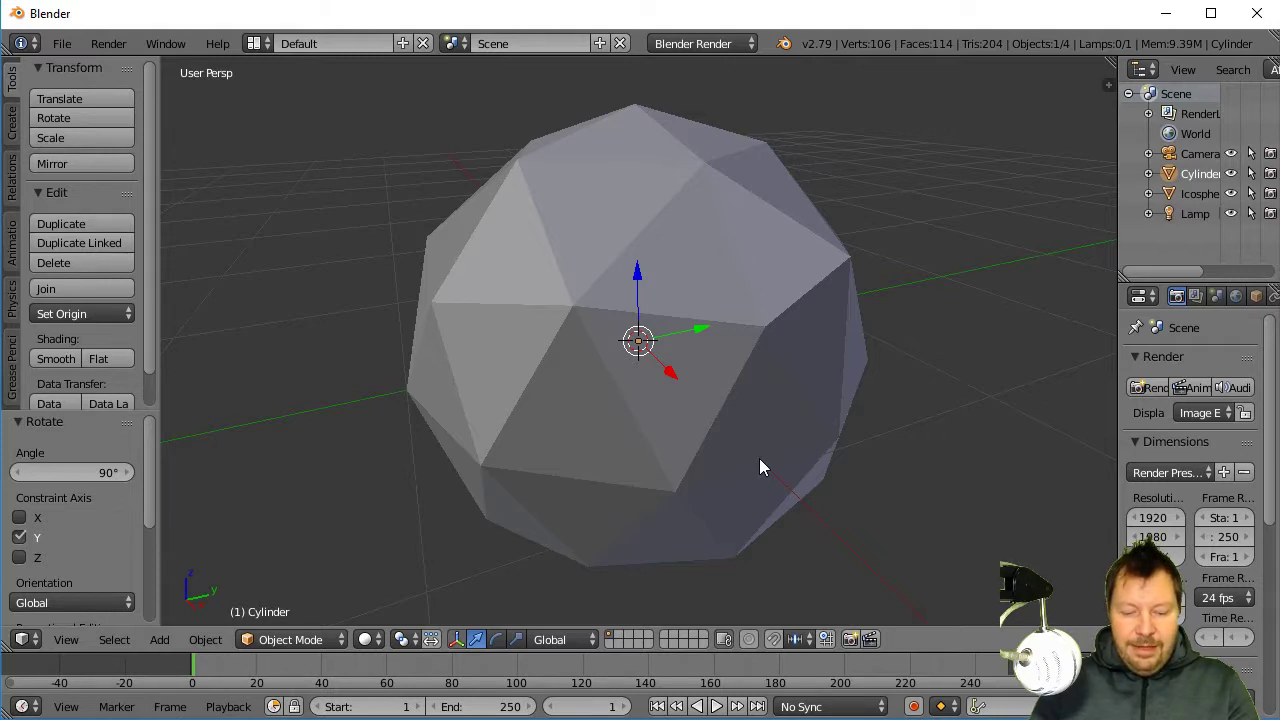
# Move the cylinder 1 unit along the global X axis with G X 1
pyautogui.press('g')
pyautogui.press('x')
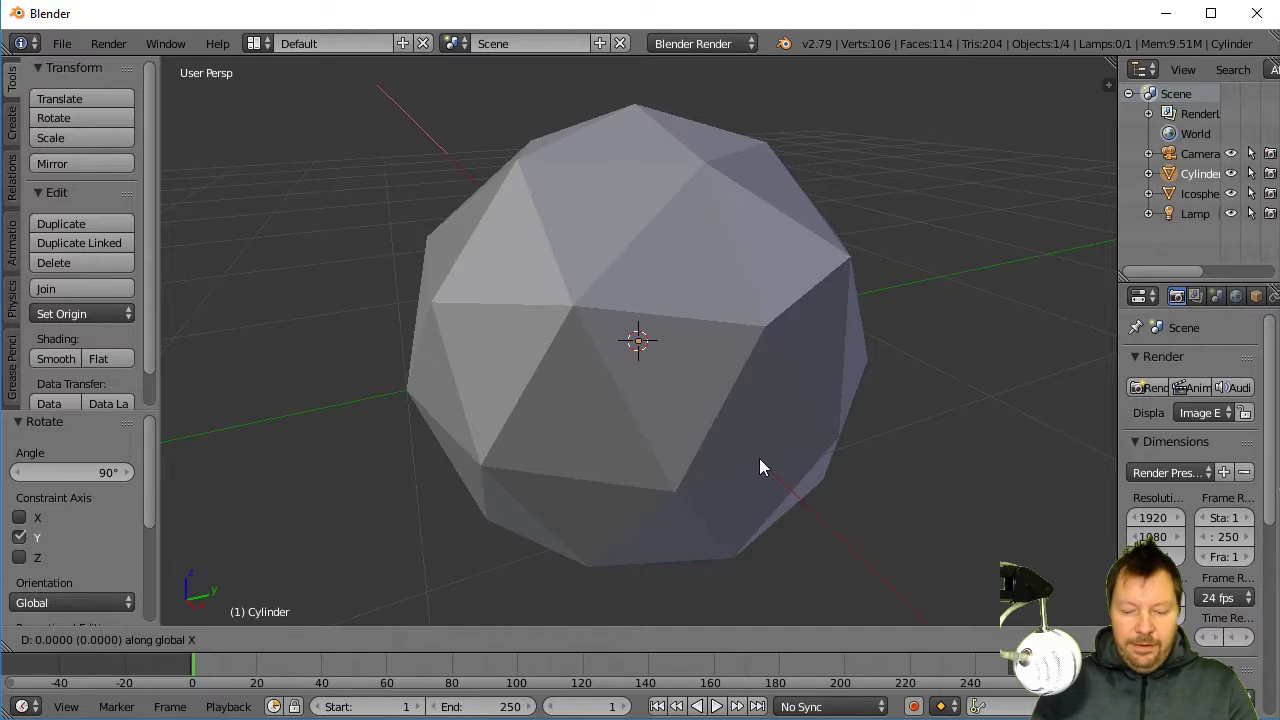
pyautogui.write('1')
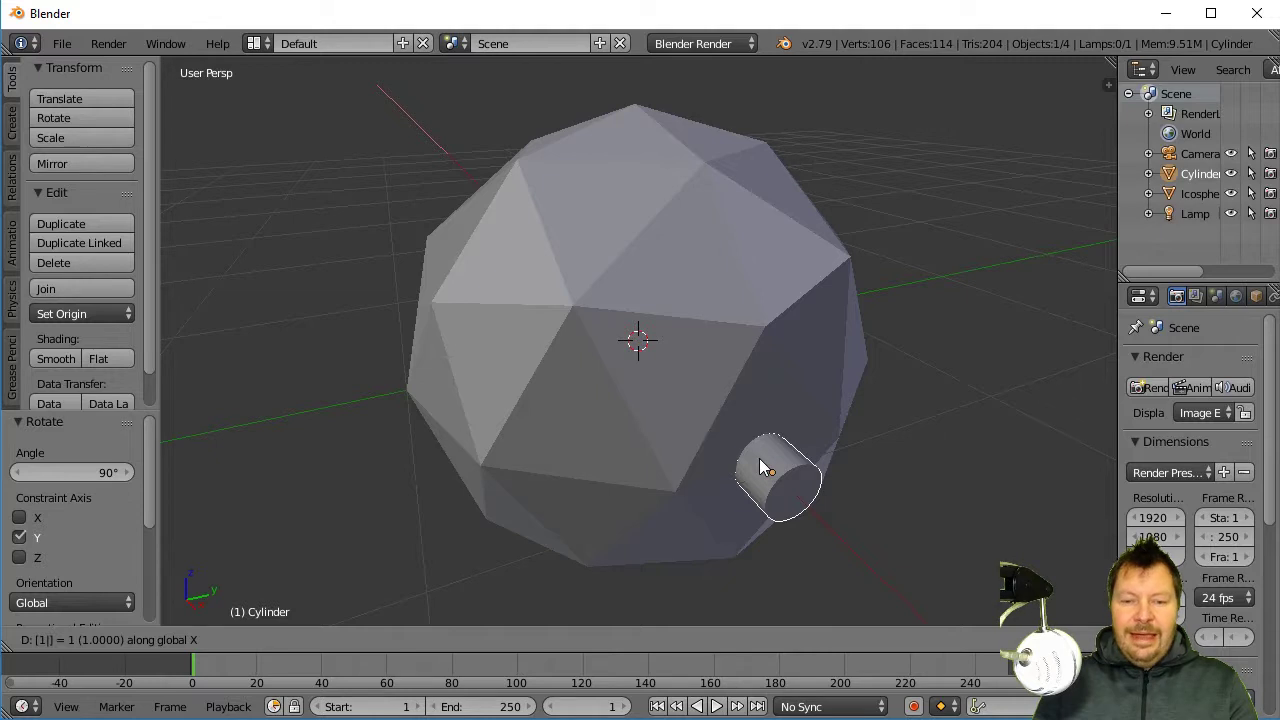
pyautogui.press('Return')
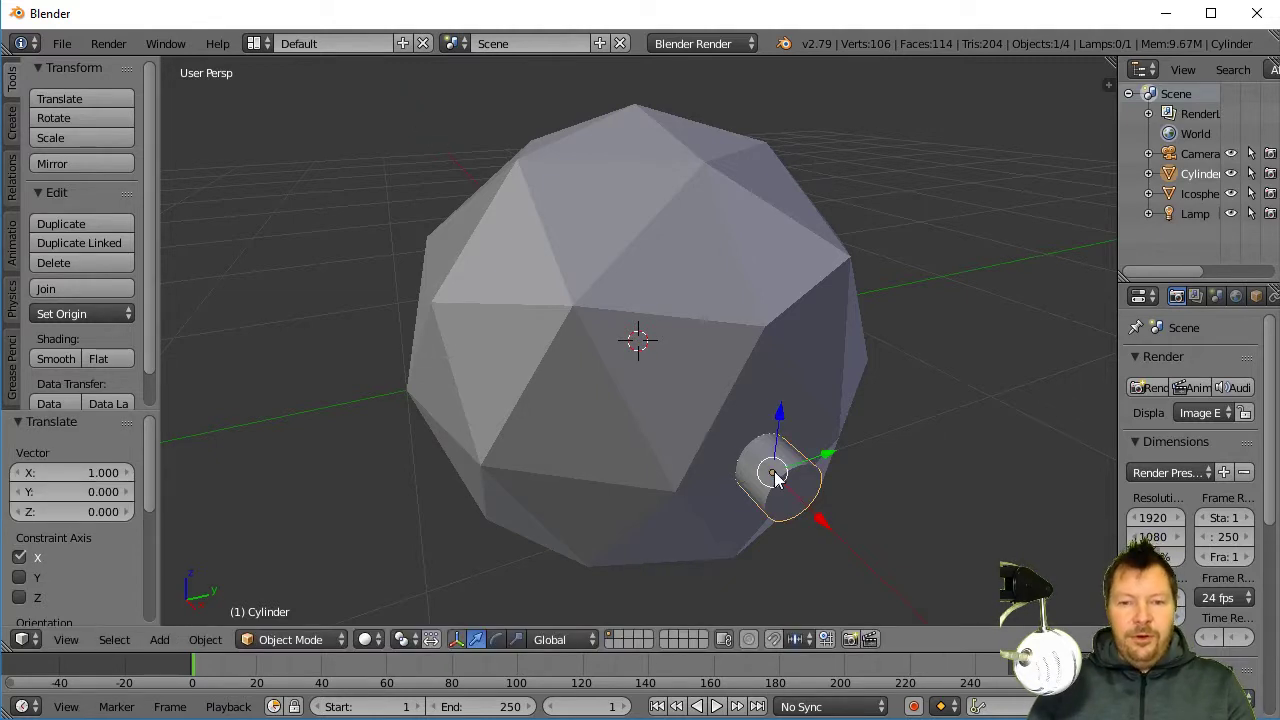
pyautogui.scroll(-2, 768, 462)
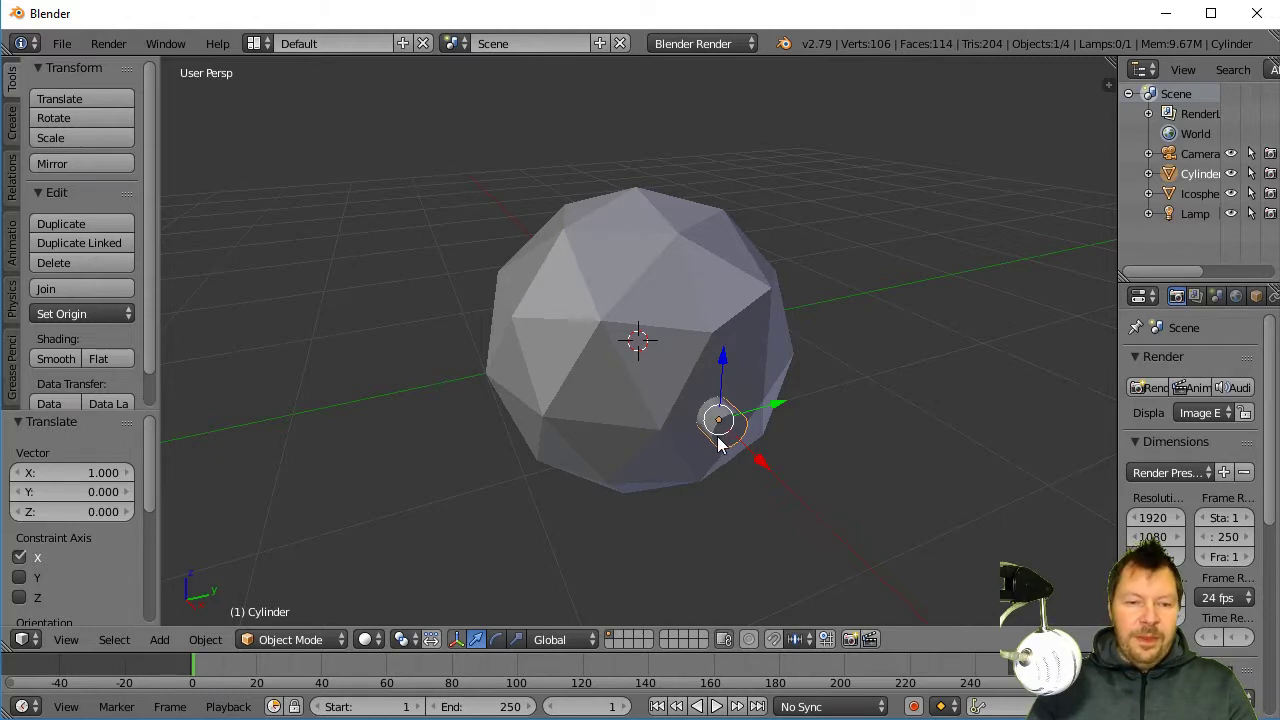
pyautogui.click(295, 639)
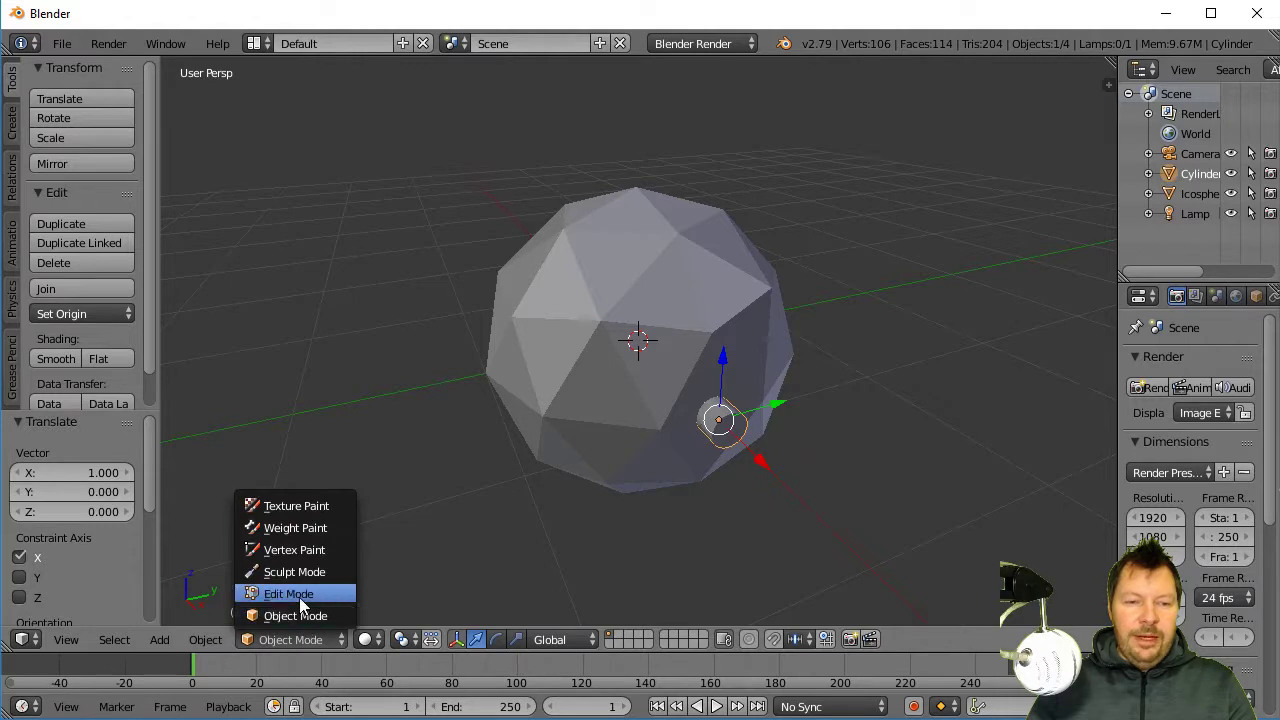
pyautogui.click(299, 594)
pyautogui.scroll(1, 874, 449)
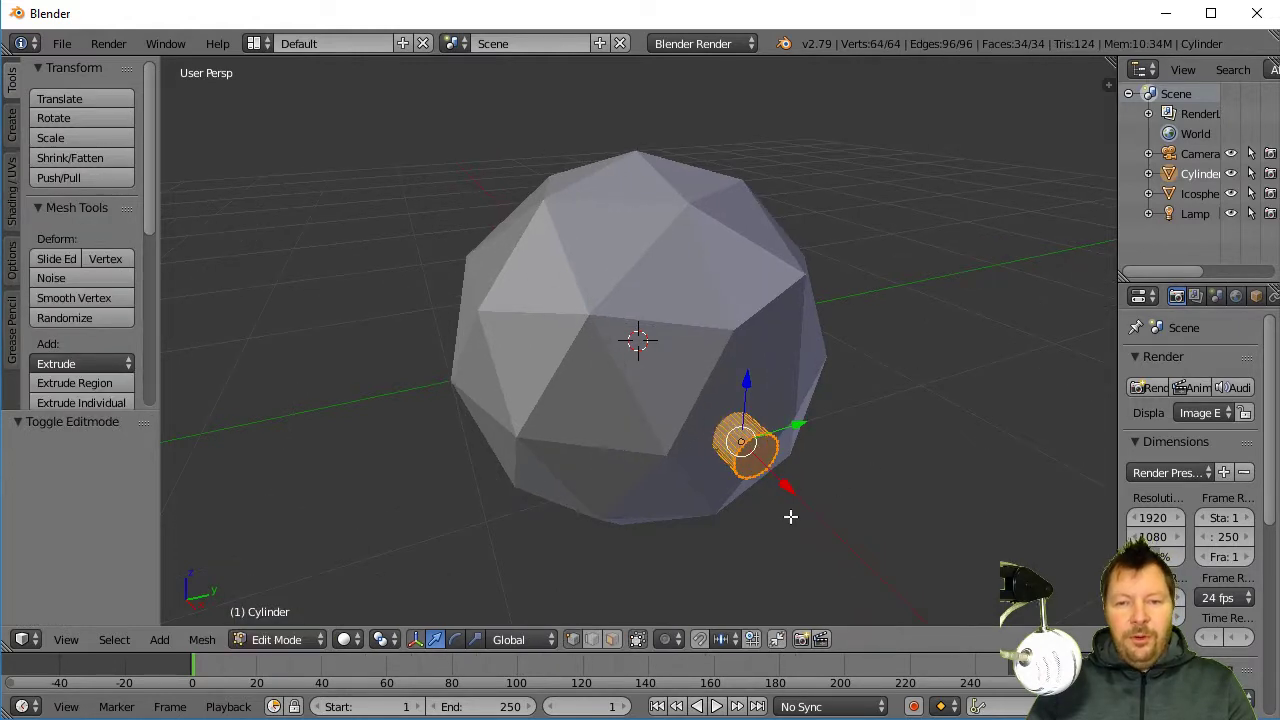
pyautogui.click(613, 642)
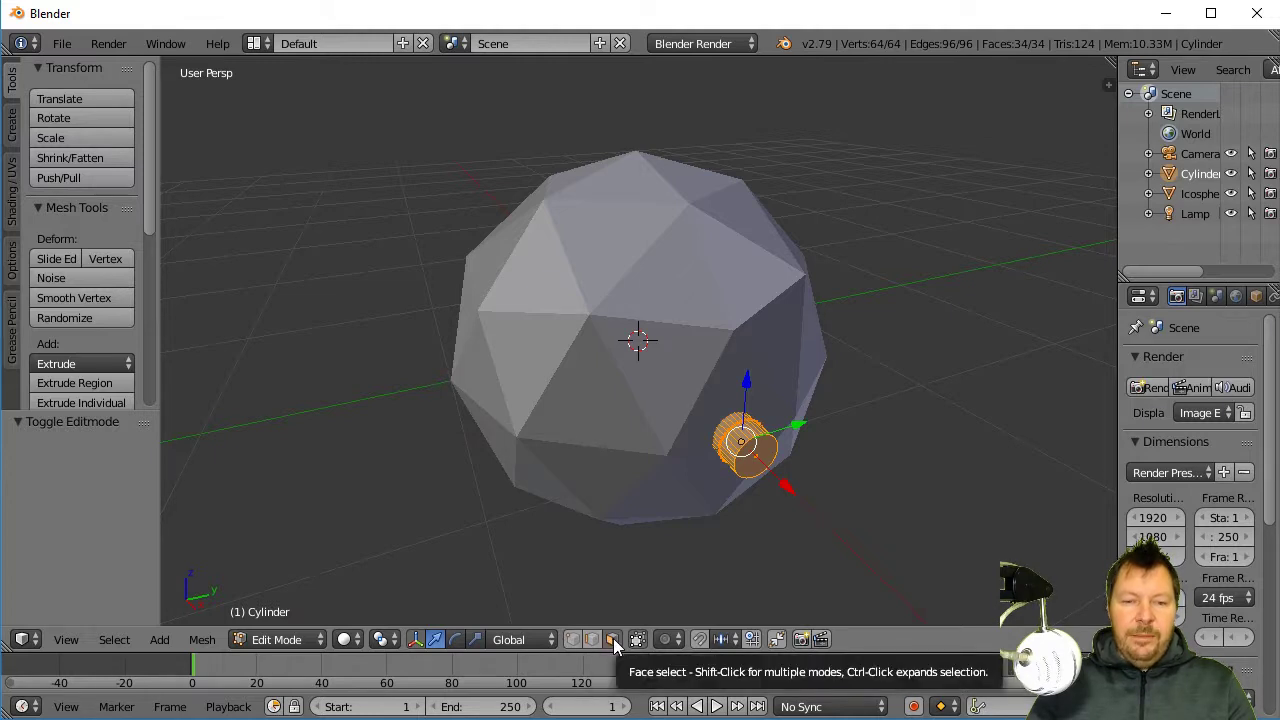
pyautogui.rightClick(762, 456)
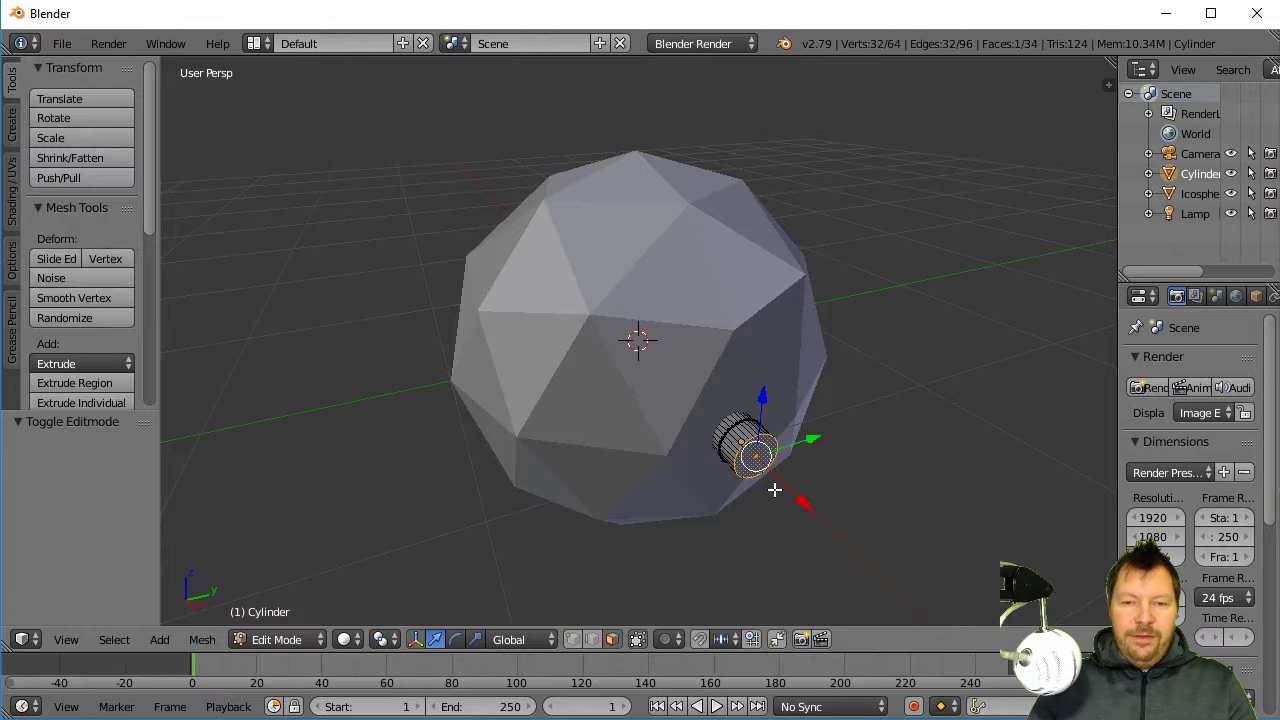
pyautogui.scroll(1, 774, 489)
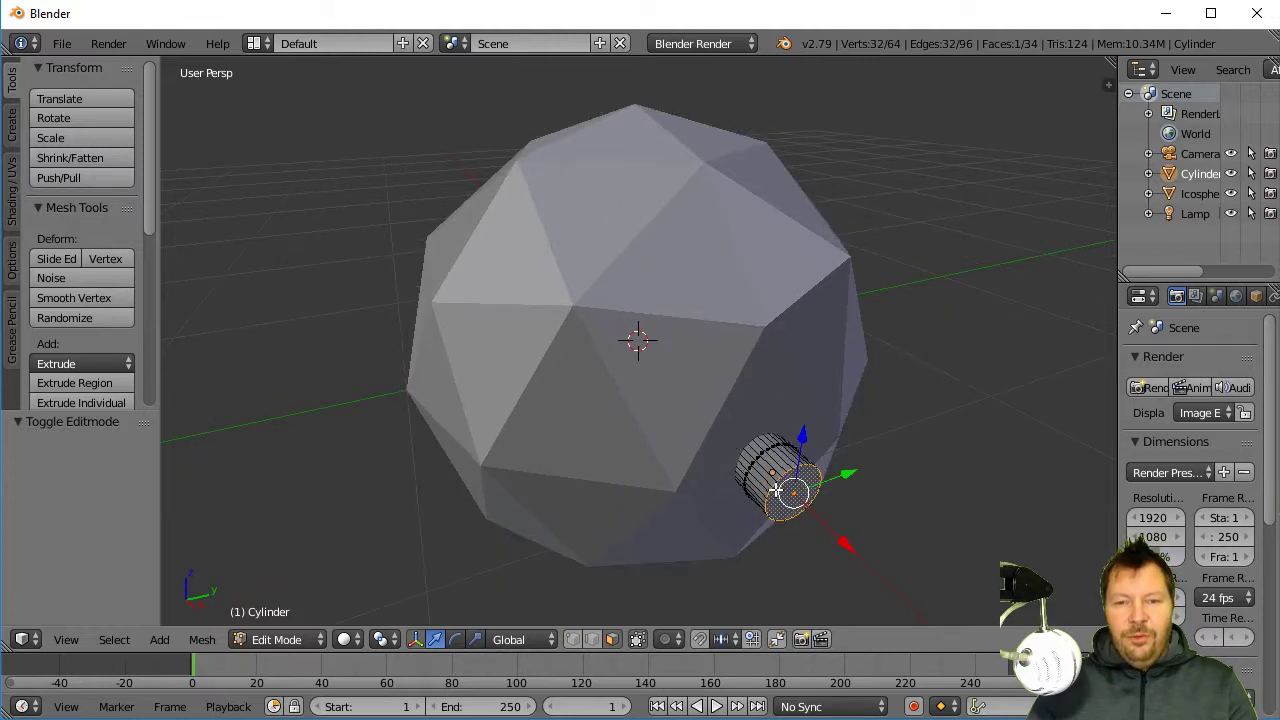
pyautogui.scroll(-1, 775, 489)
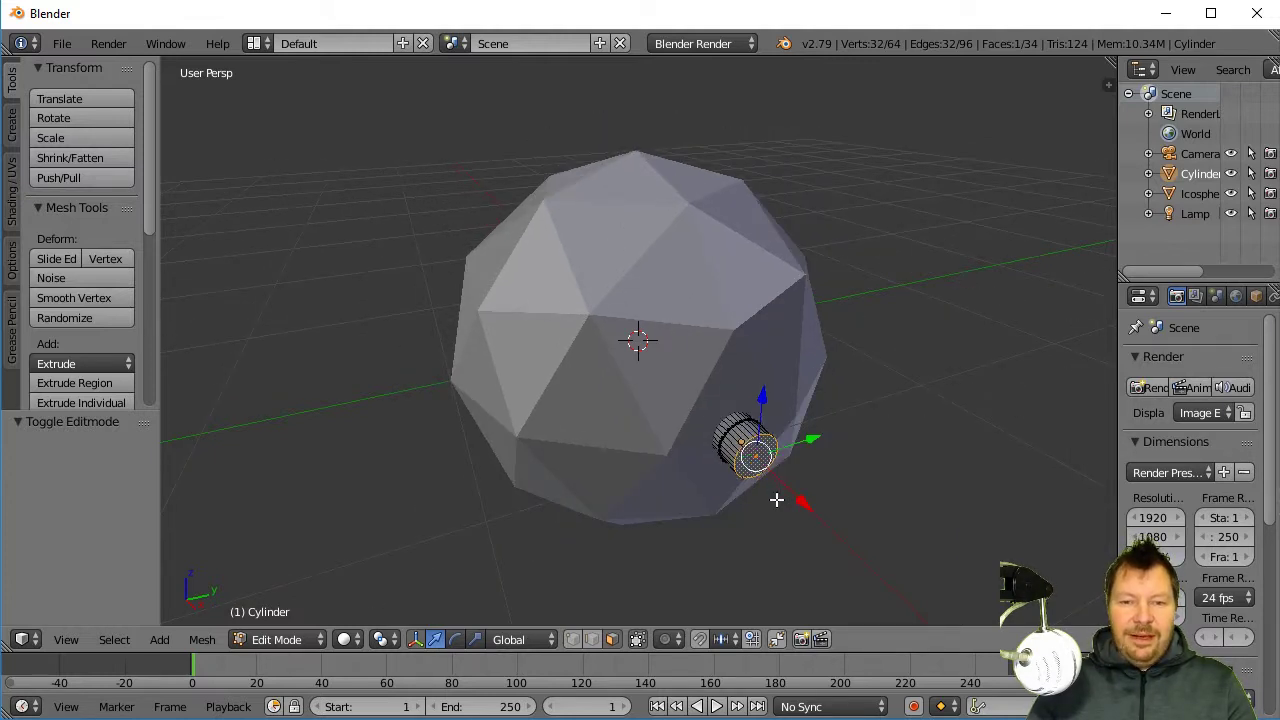
pyautogui.scroll(-1, 777, 499)
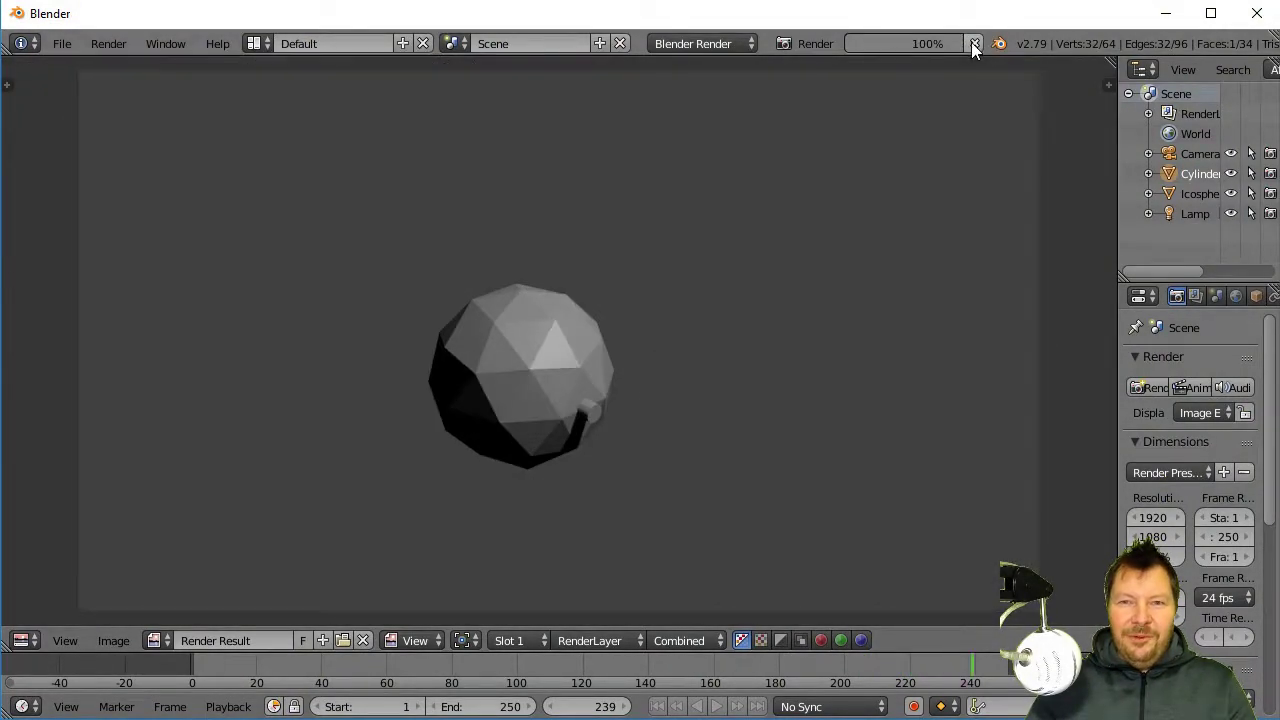
# Cancel the render and switch the Image Editor area back to the 3D View
pyautogui.click(973, 43)
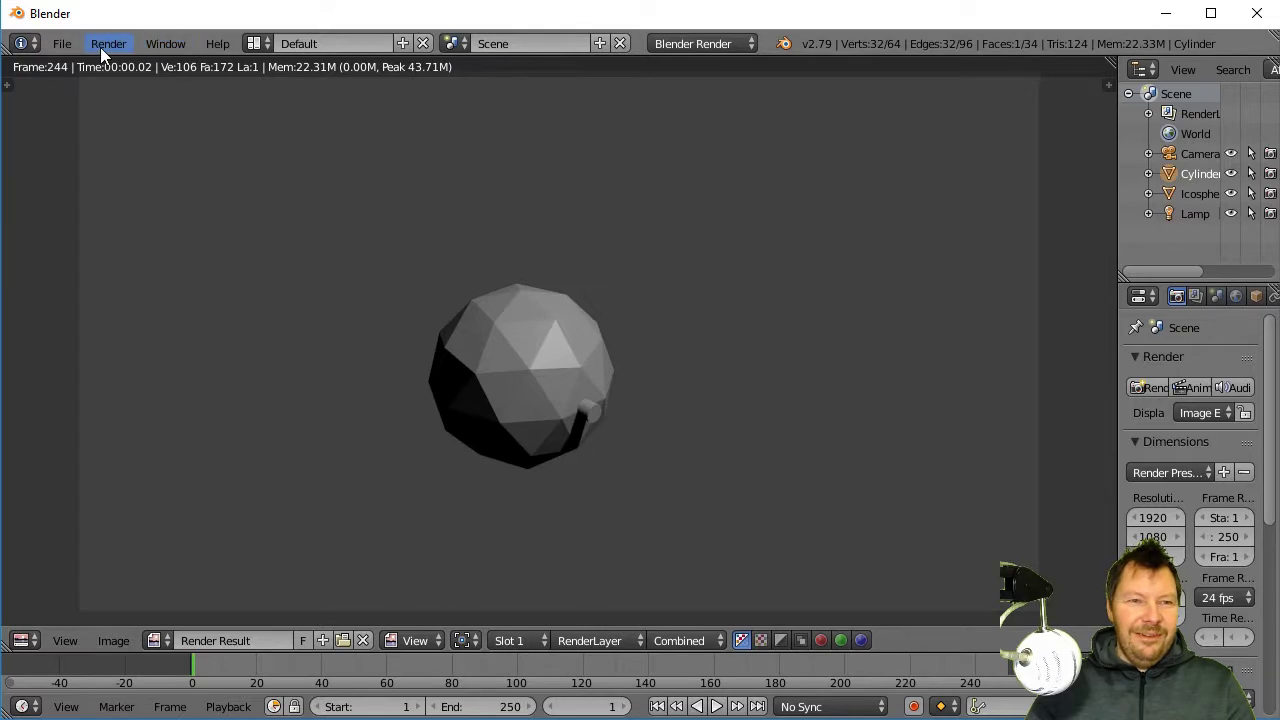
pyautogui.click(24, 642)
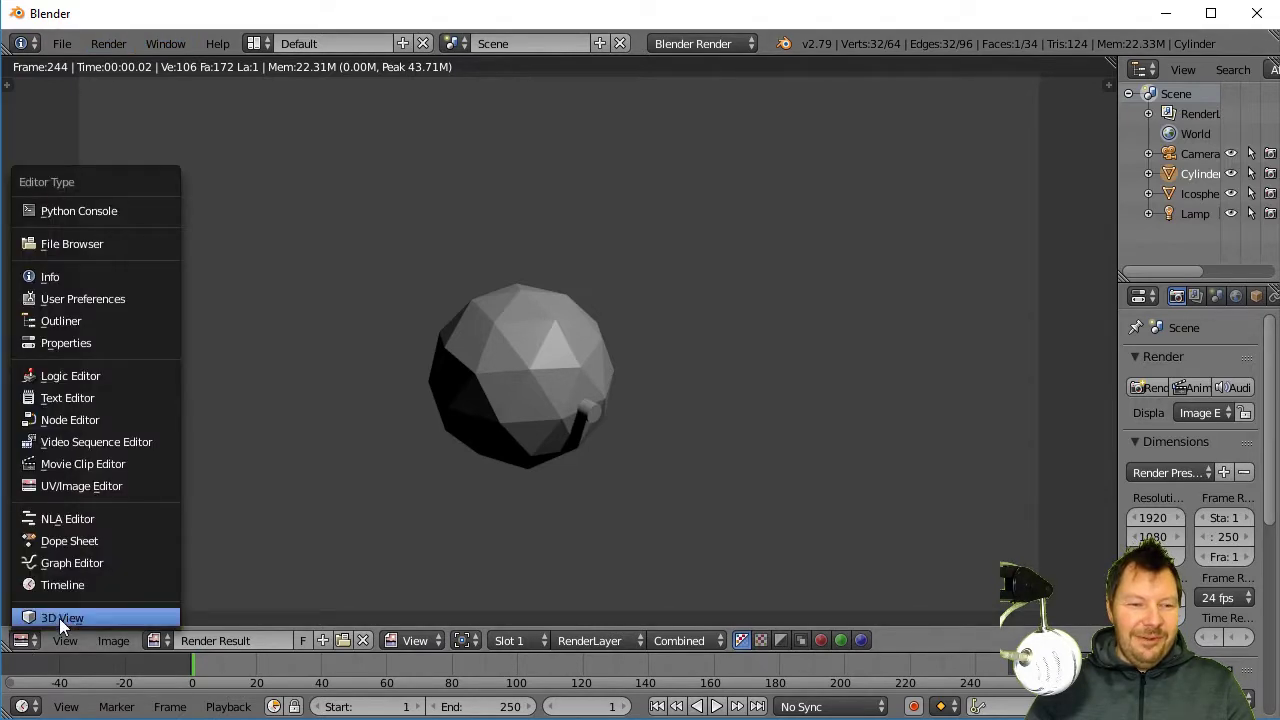
pyautogui.click(59, 618)
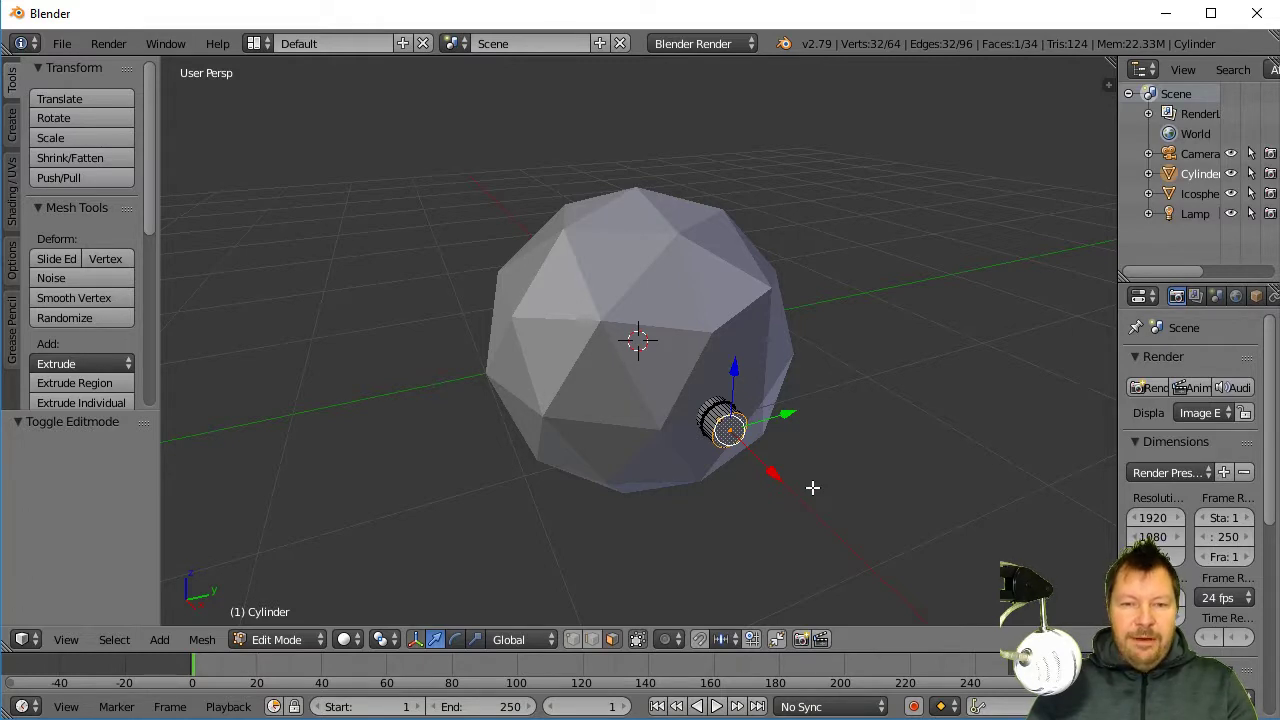
# Extrude the end face along X into a collar, scaling the new rings to 1.362 then 0.759
pyautogui.press('e')
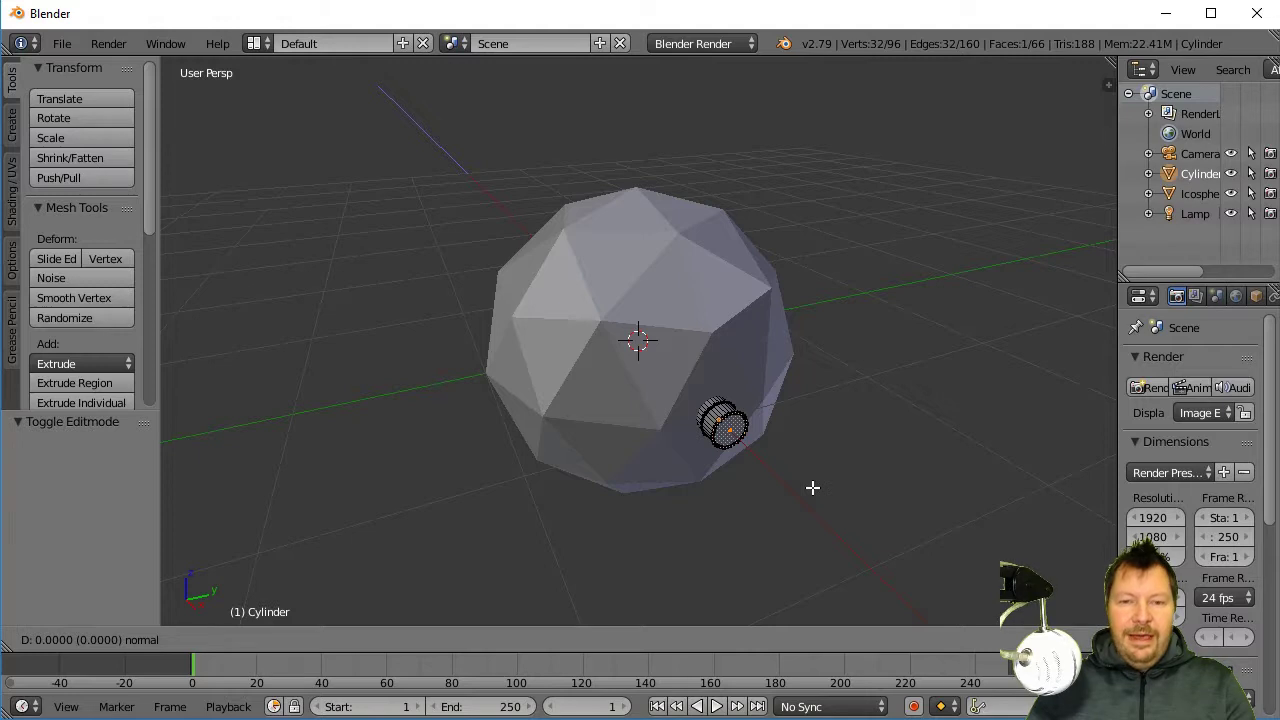
pyautogui.press('x')
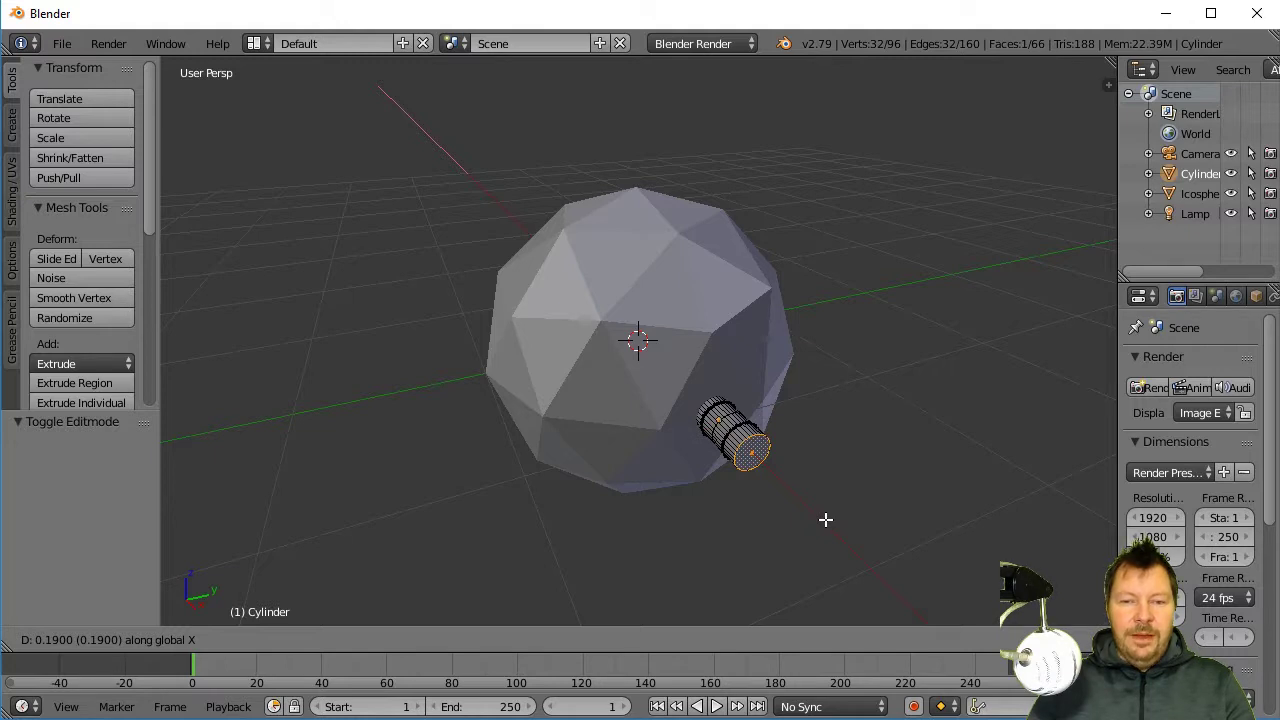
pyautogui.click(825, 519)
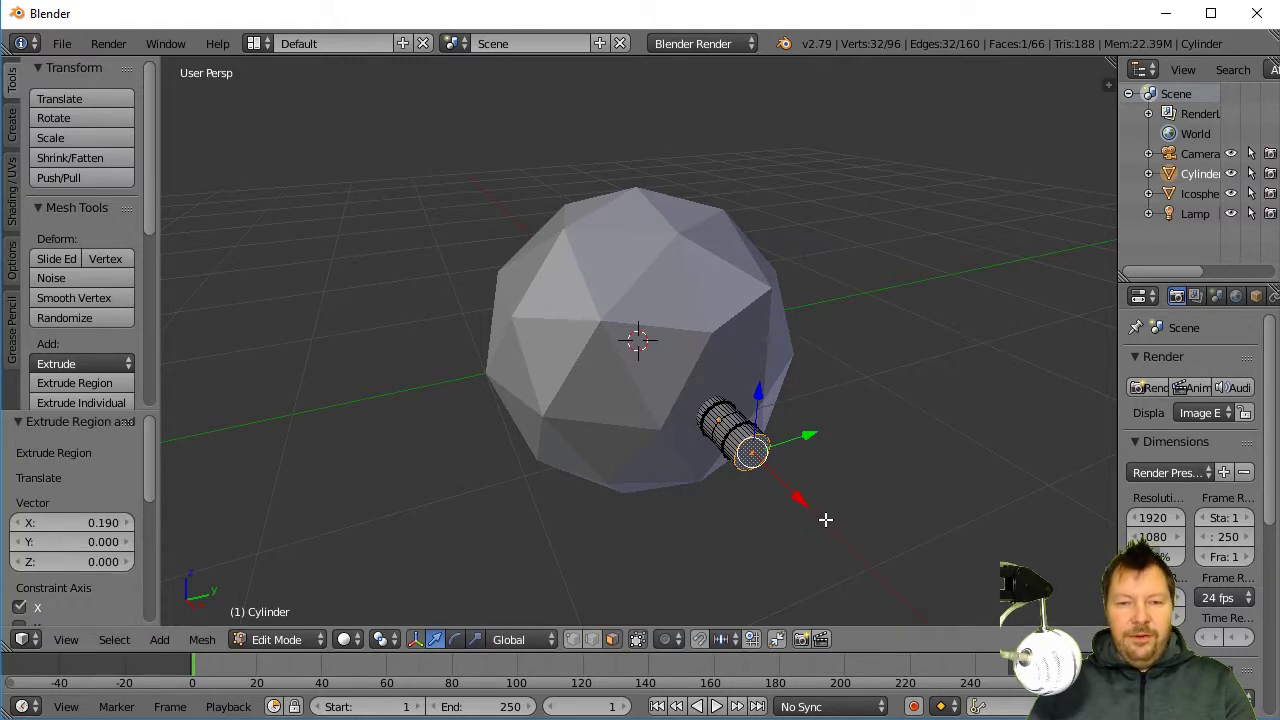
pyautogui.press('s')
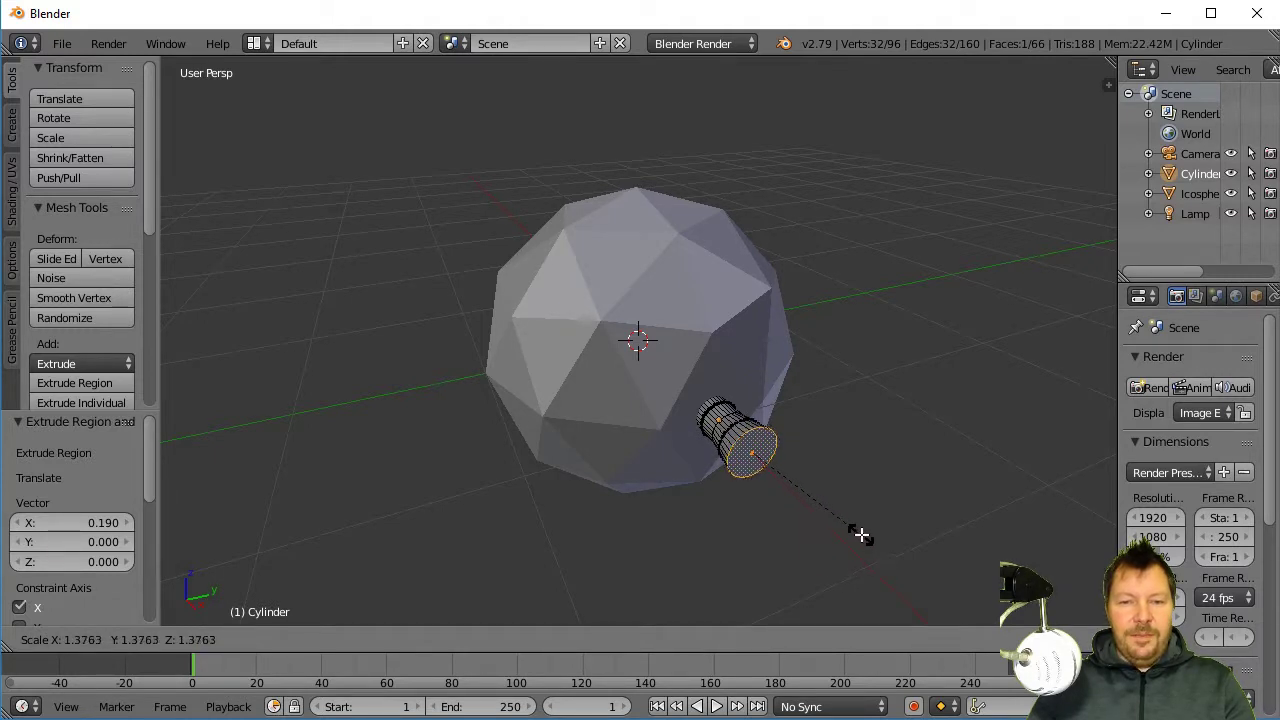
pyautogui.click(860, 534)
pyautogui.press('e')
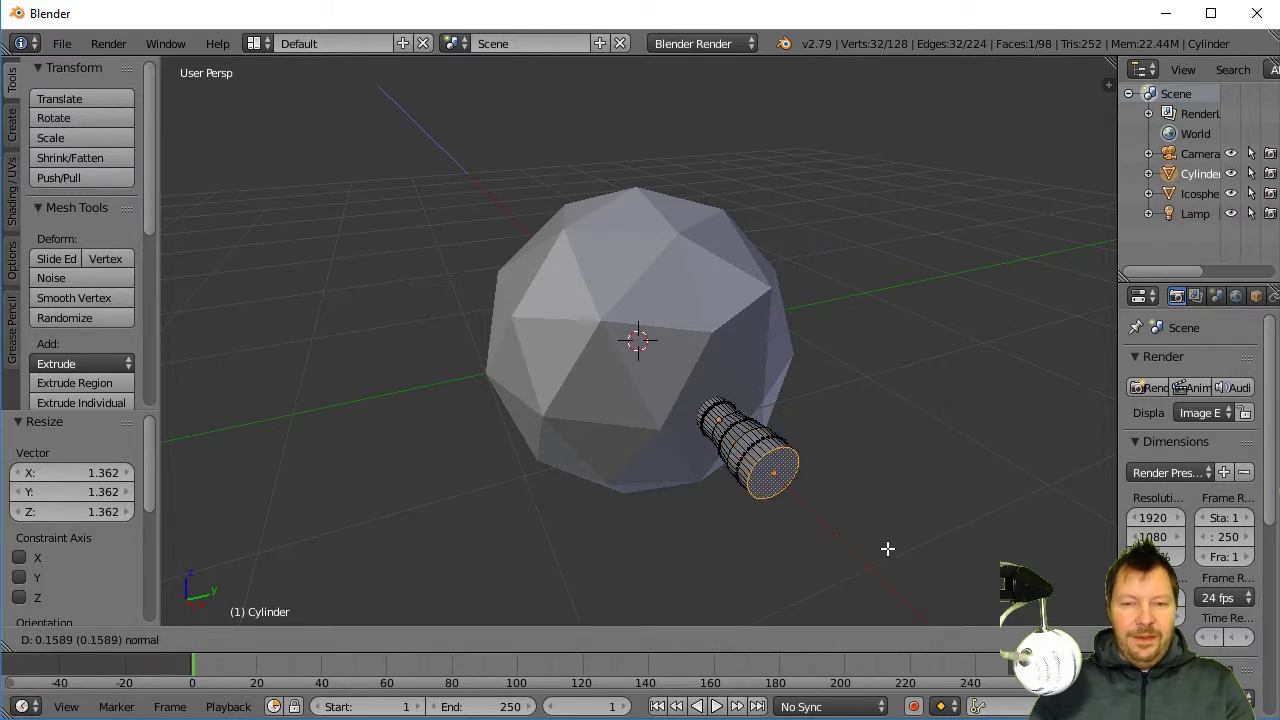
pyautogui.click(887, 548)
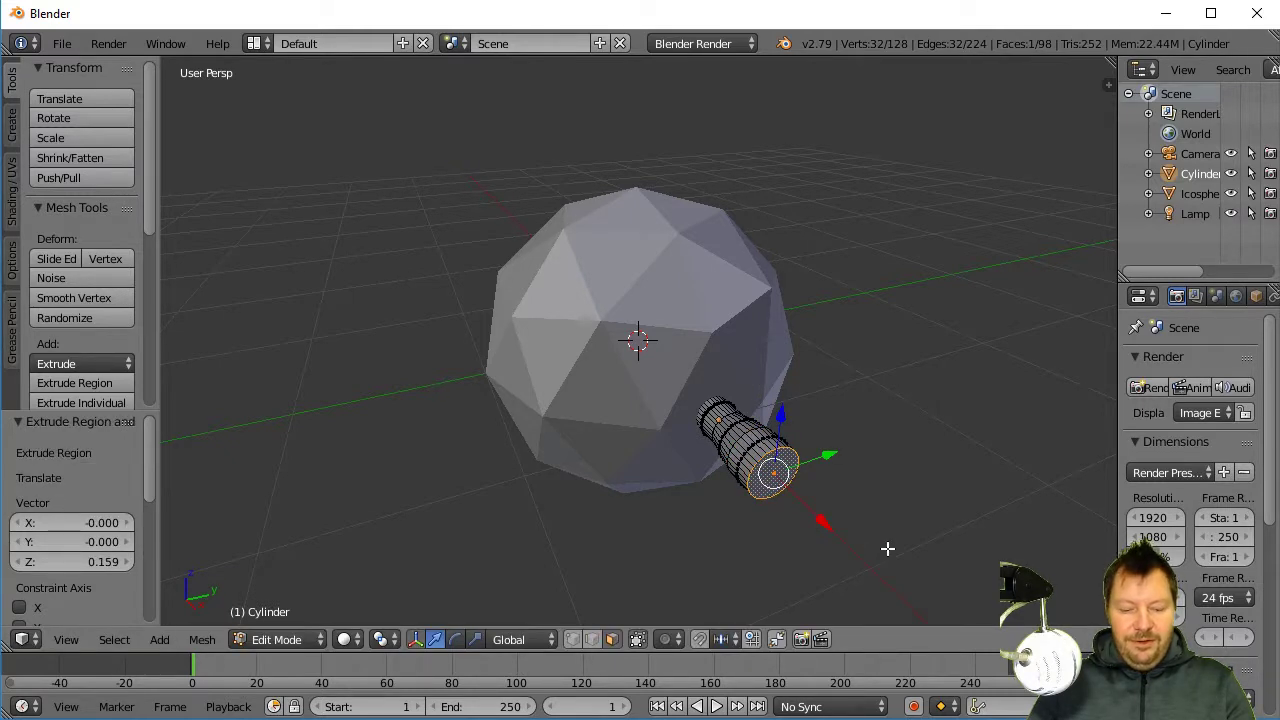
pyautogui.press('s')
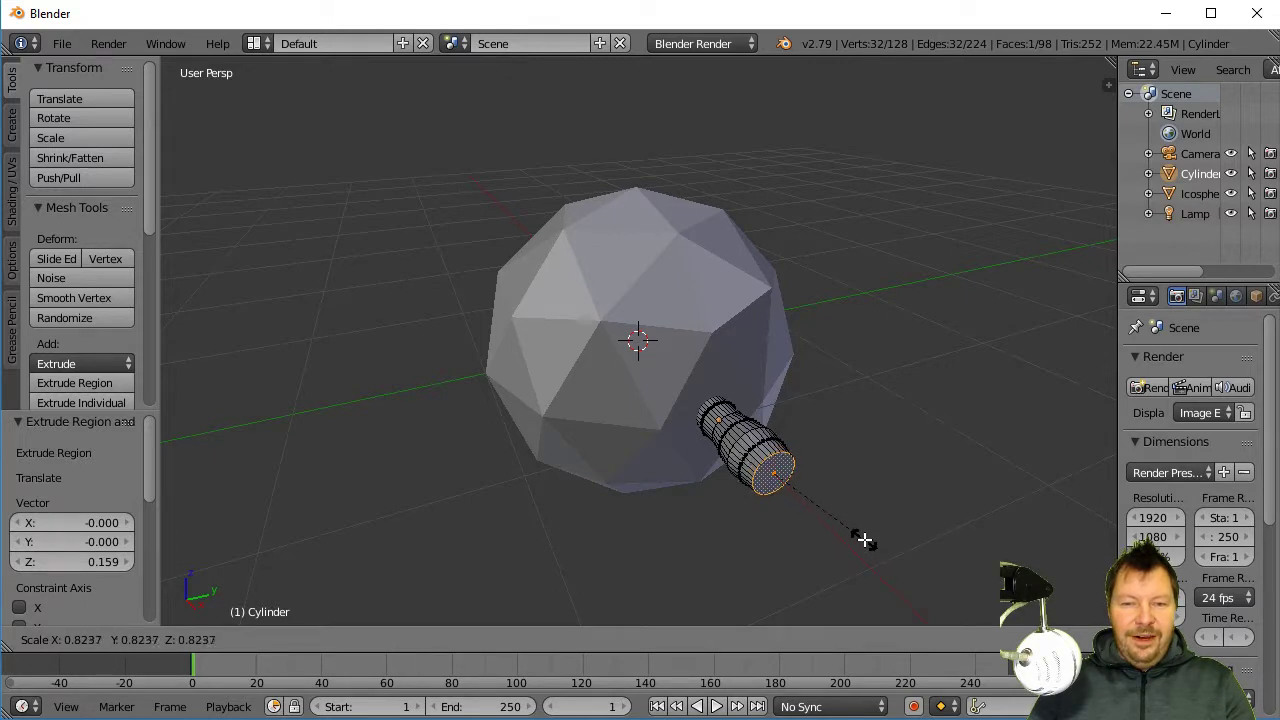
pyautogui.click(856, 536)
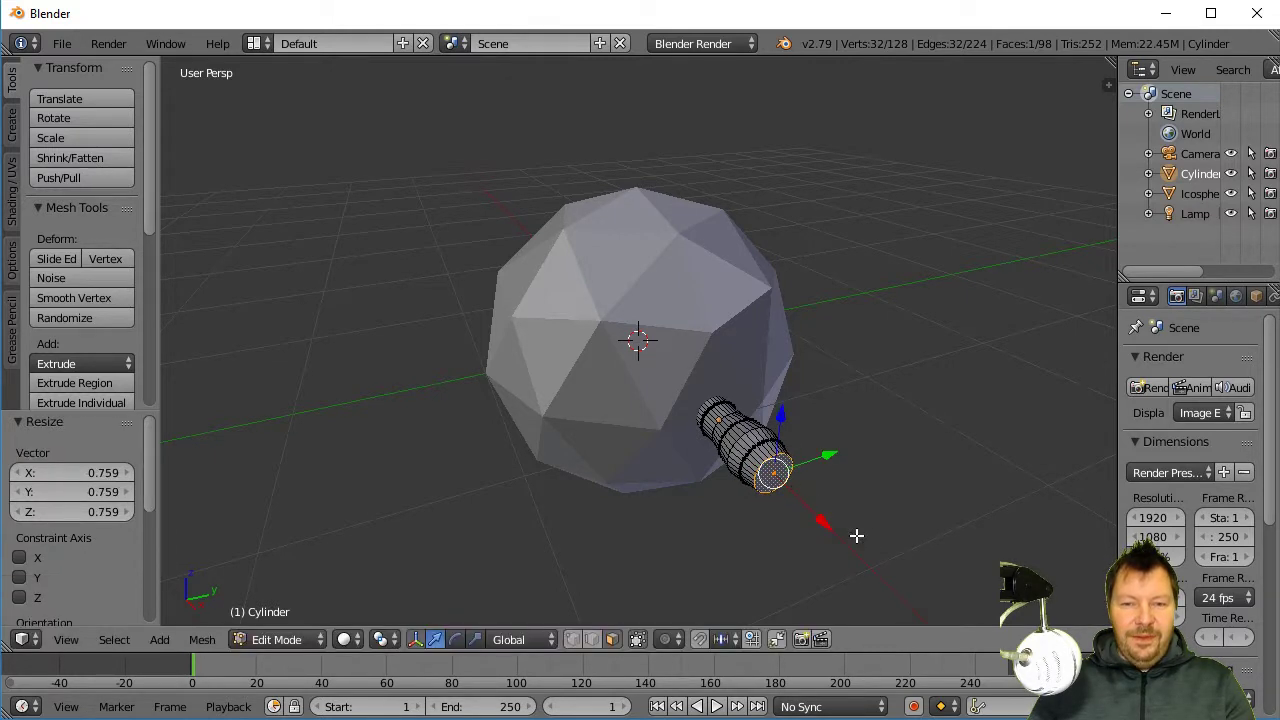
# Extrude a barrel section along X, widen its end to 1.621, and extrude the long barrel along X
pyautogui.press('e')
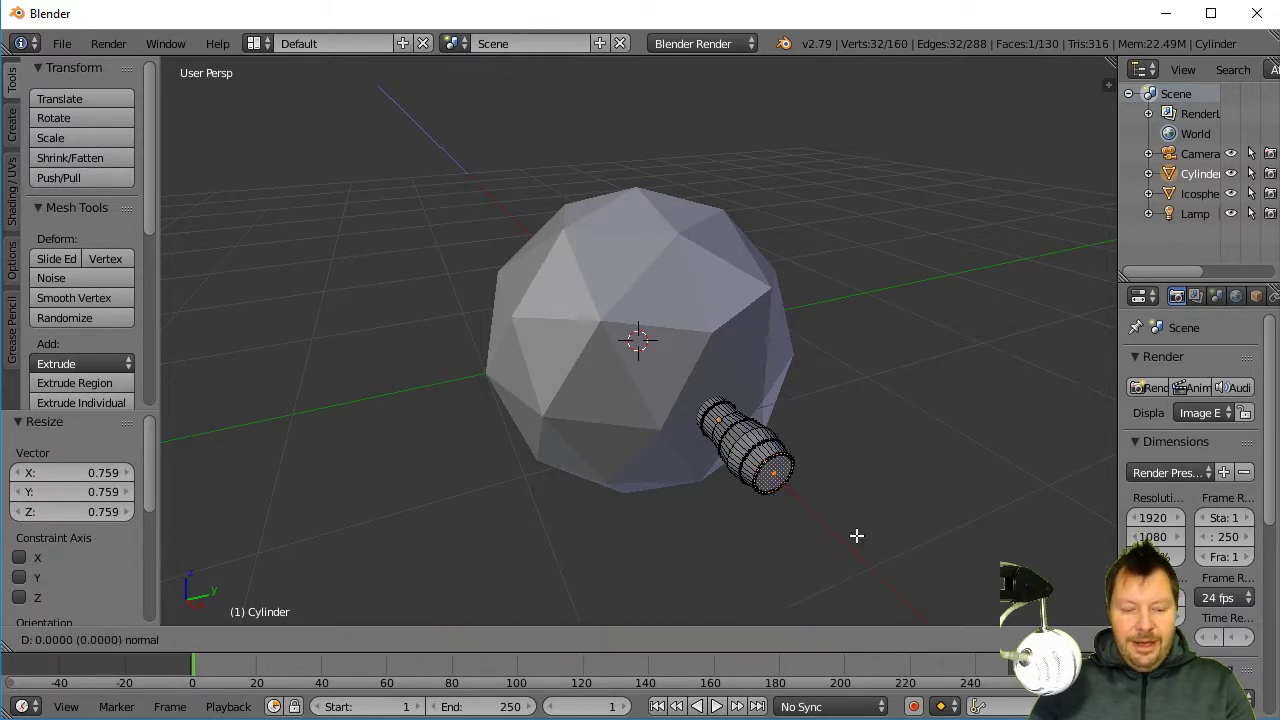
pyautogui.press('x')
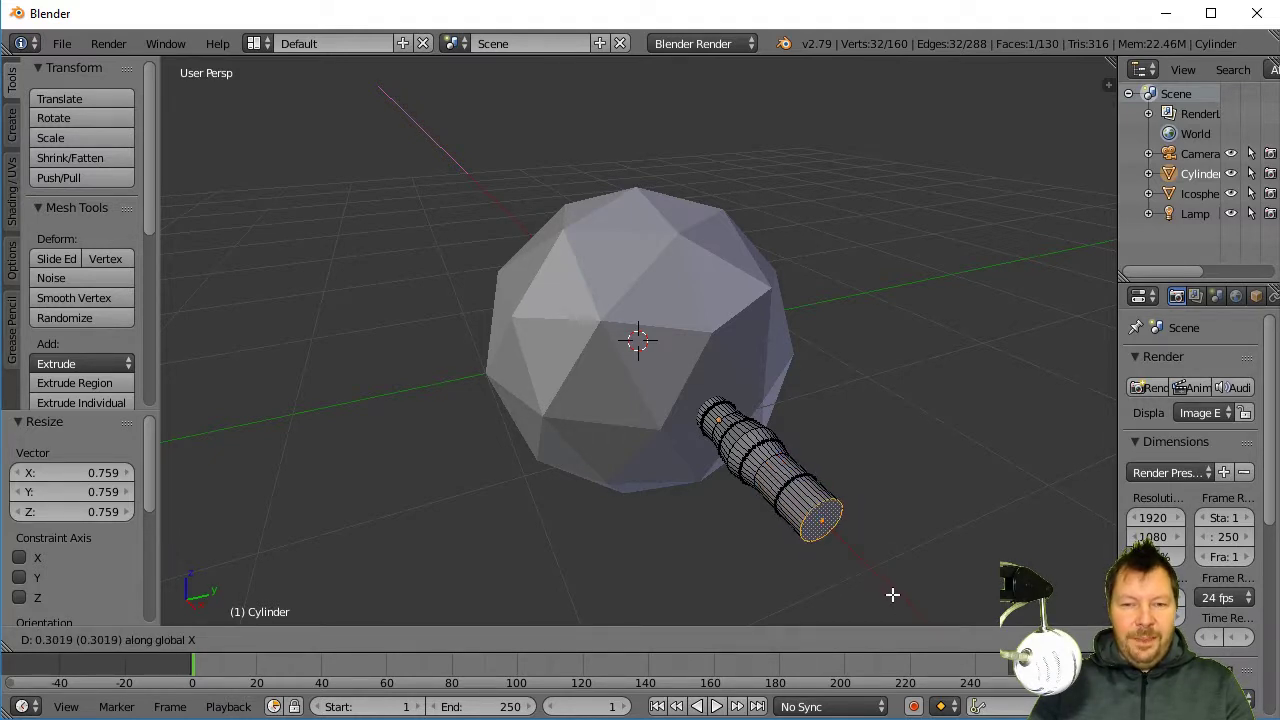
pyautogui.click(889, 592)
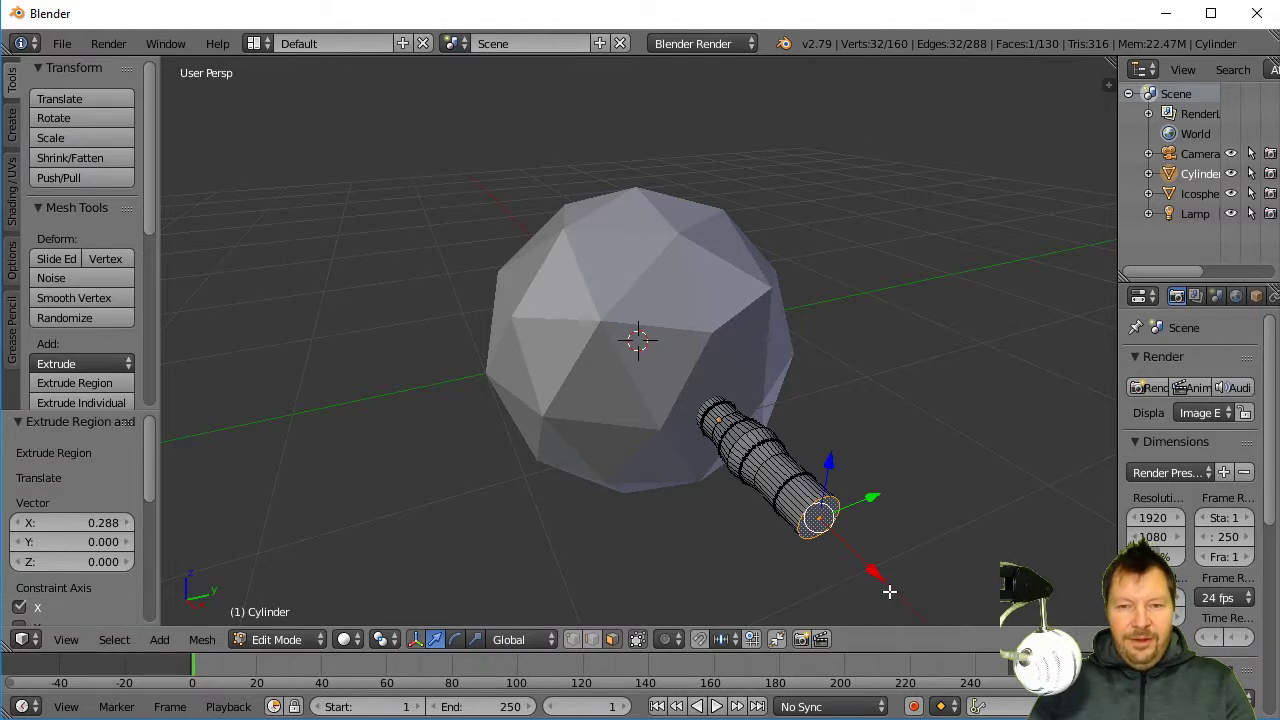
pyautogui.press('s')
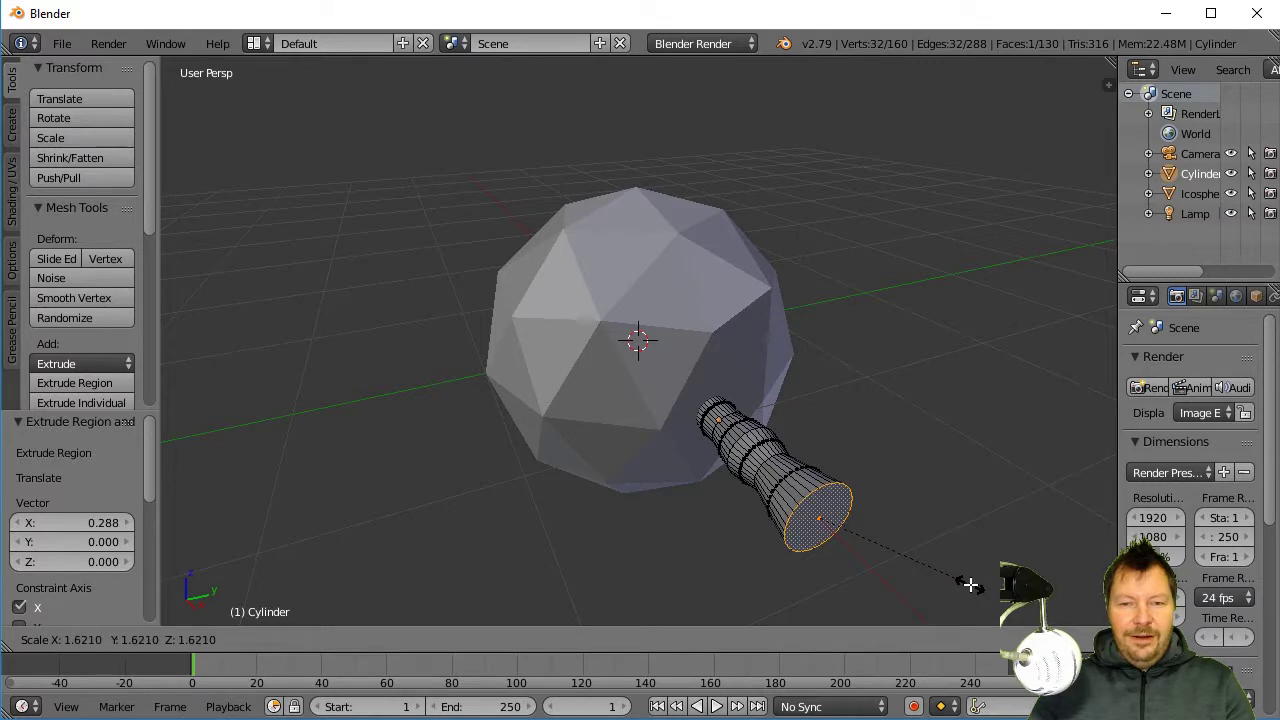
pyautogui.click(969, 584)
pyautogui.press('e')
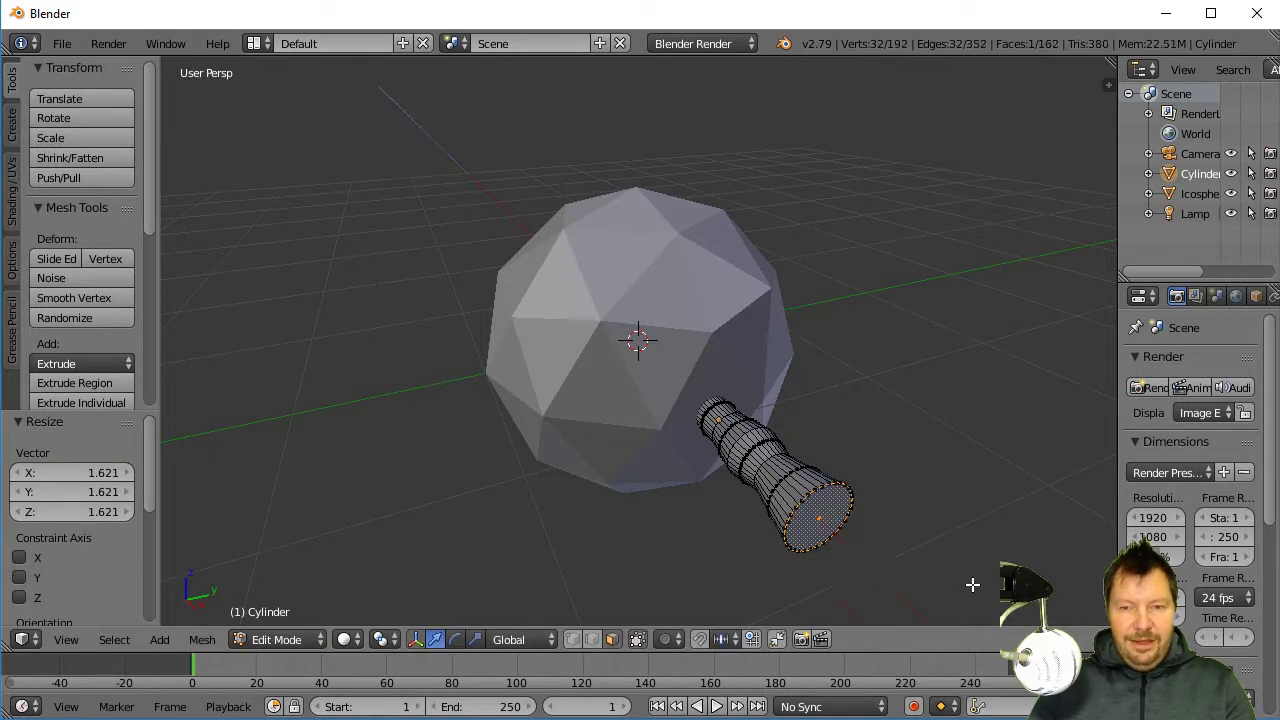
pyautogui.press('x')
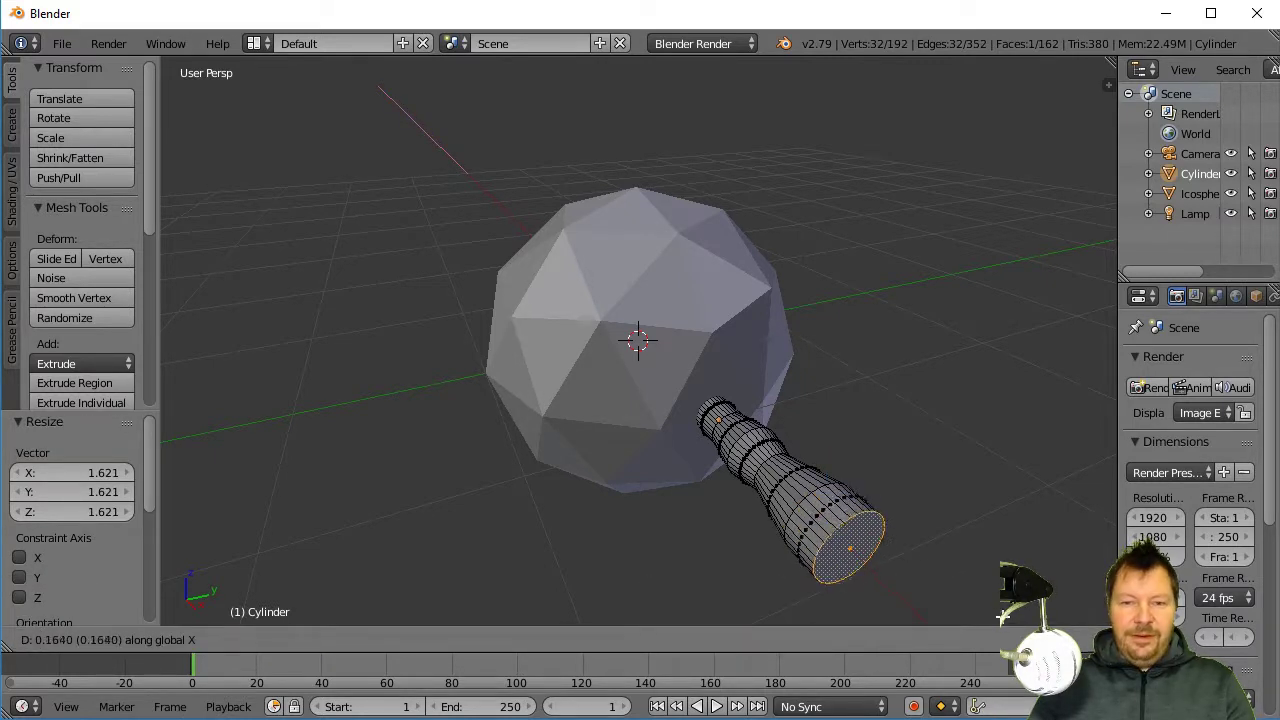
pyautogui.click(1043, 90)
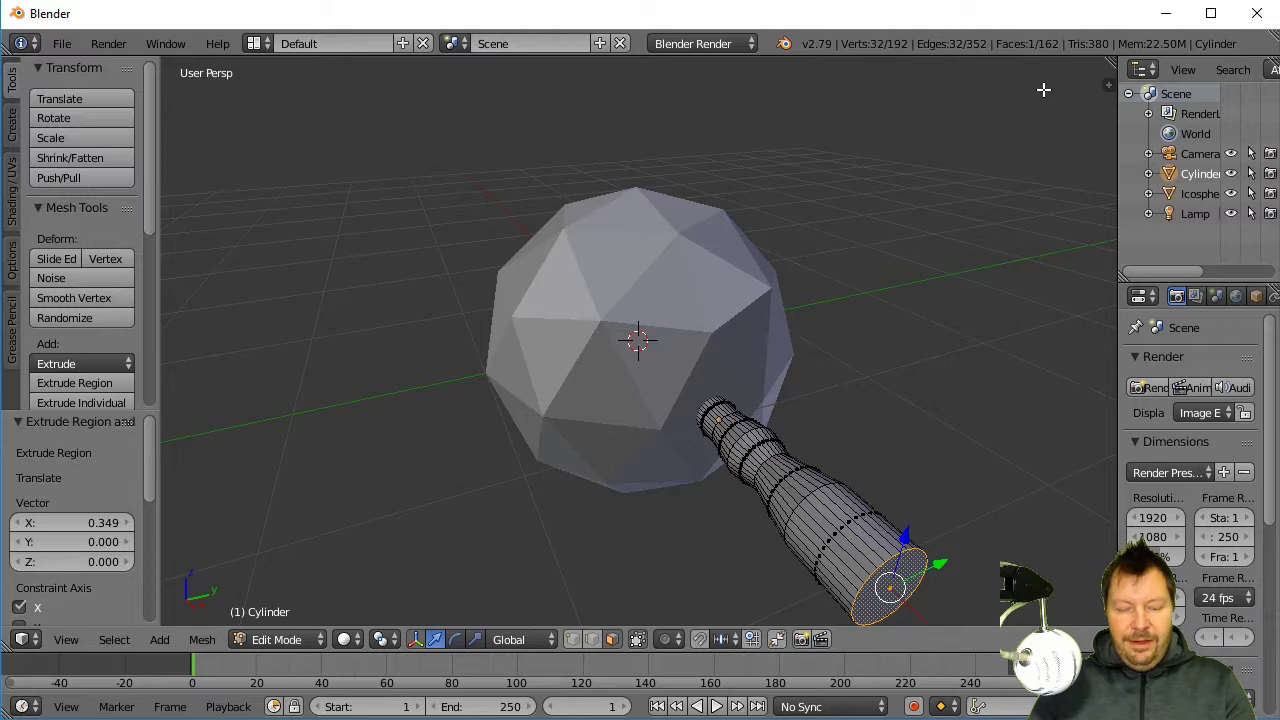
# Extrude a short muzzle rim, shrink its face to 0.790, and begin an inward extrusion
pyautogui.press('e')
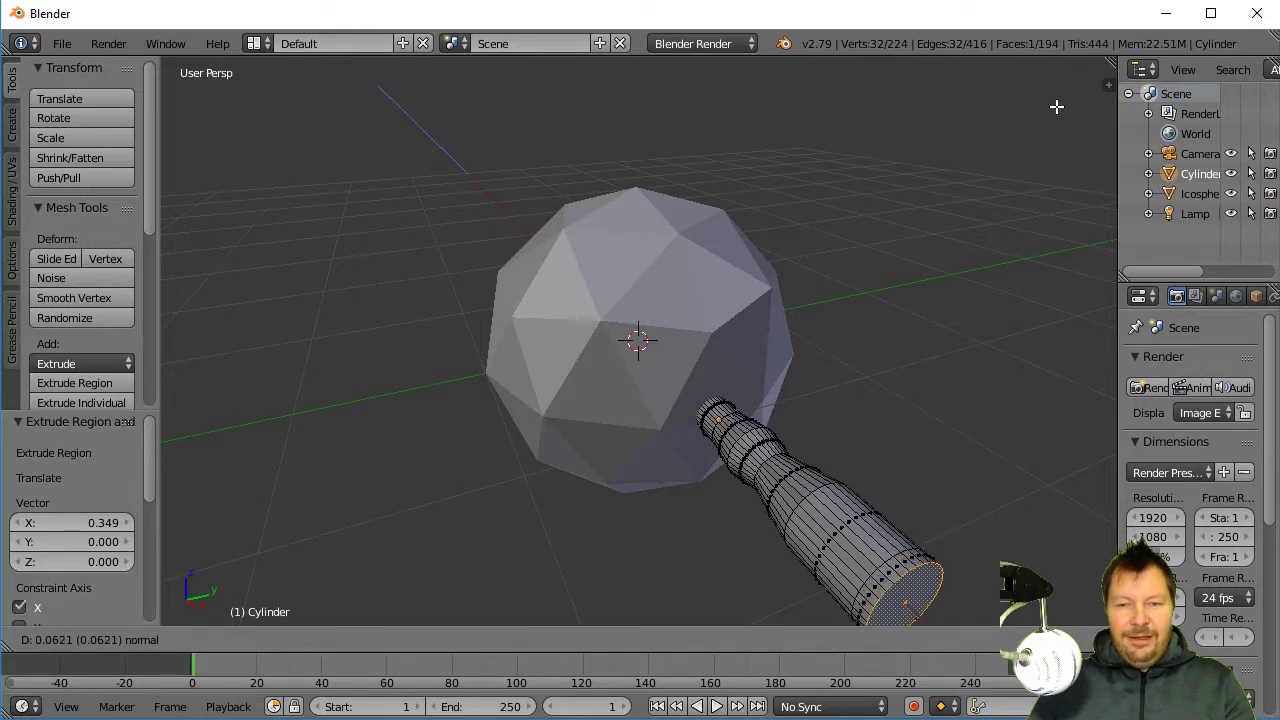
pyautogui.click(1057, 106)
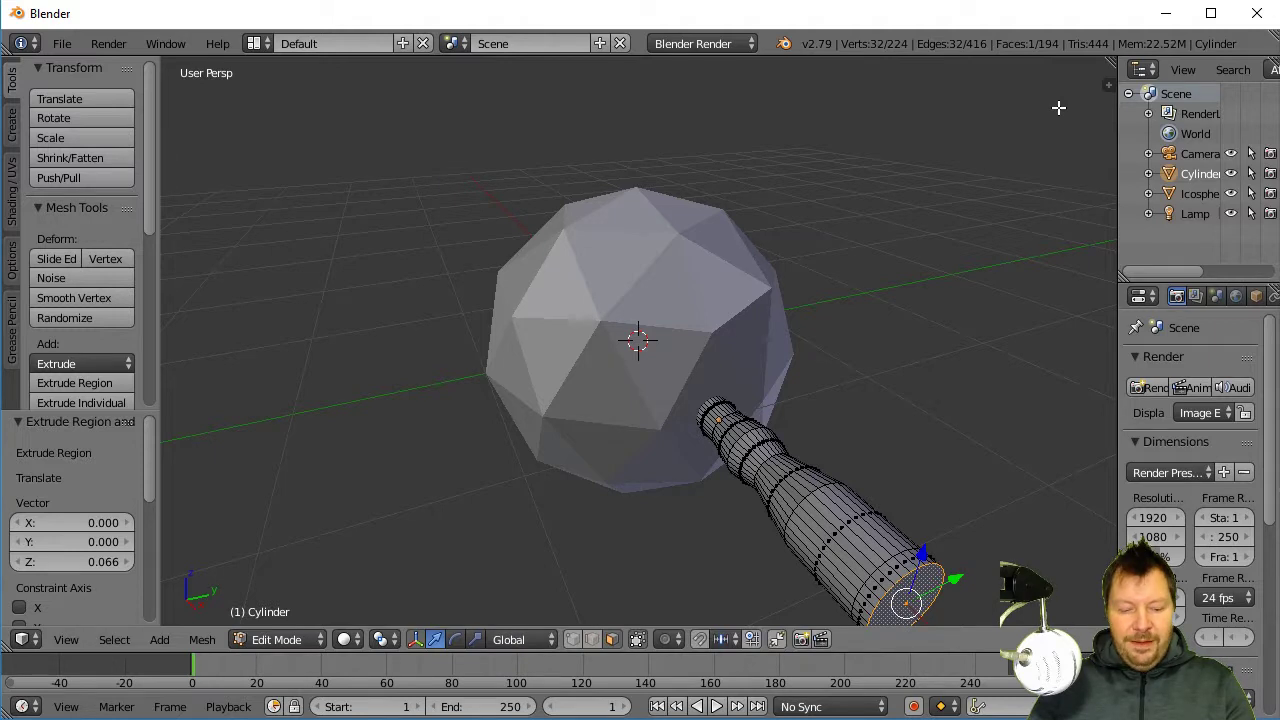
pyautogui.press('s')
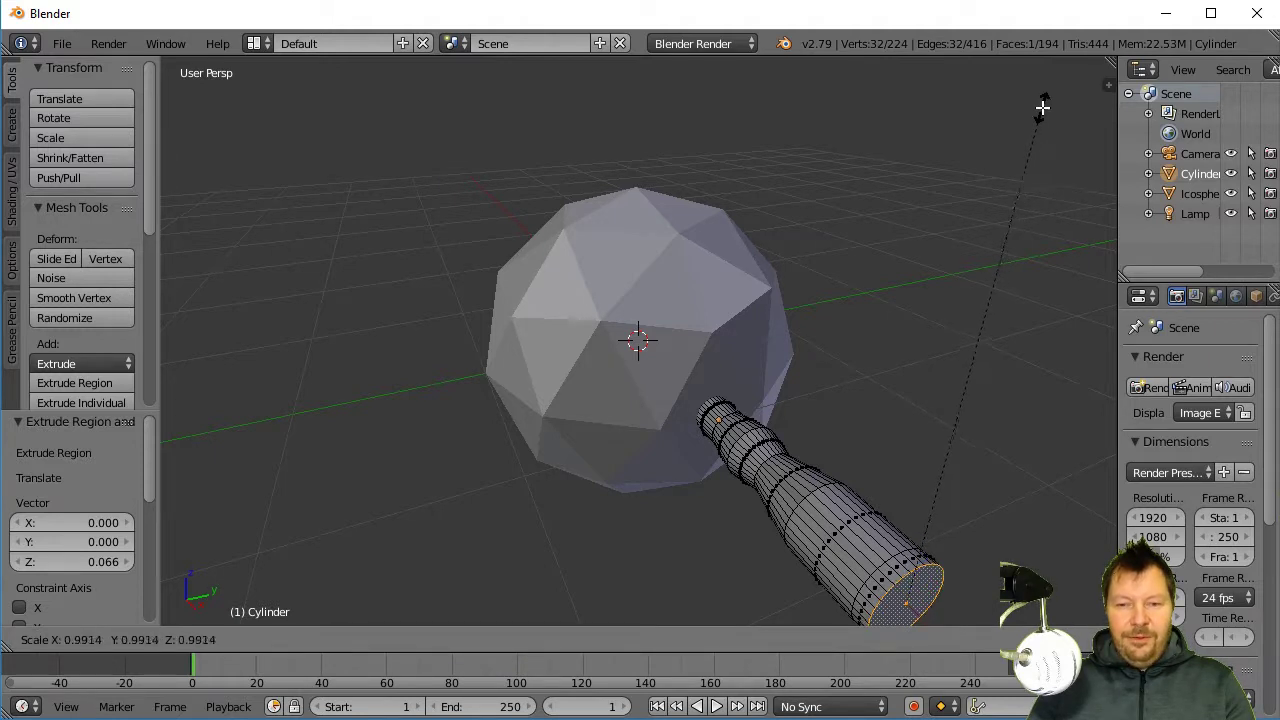
pyautogui.click(1013, 207)
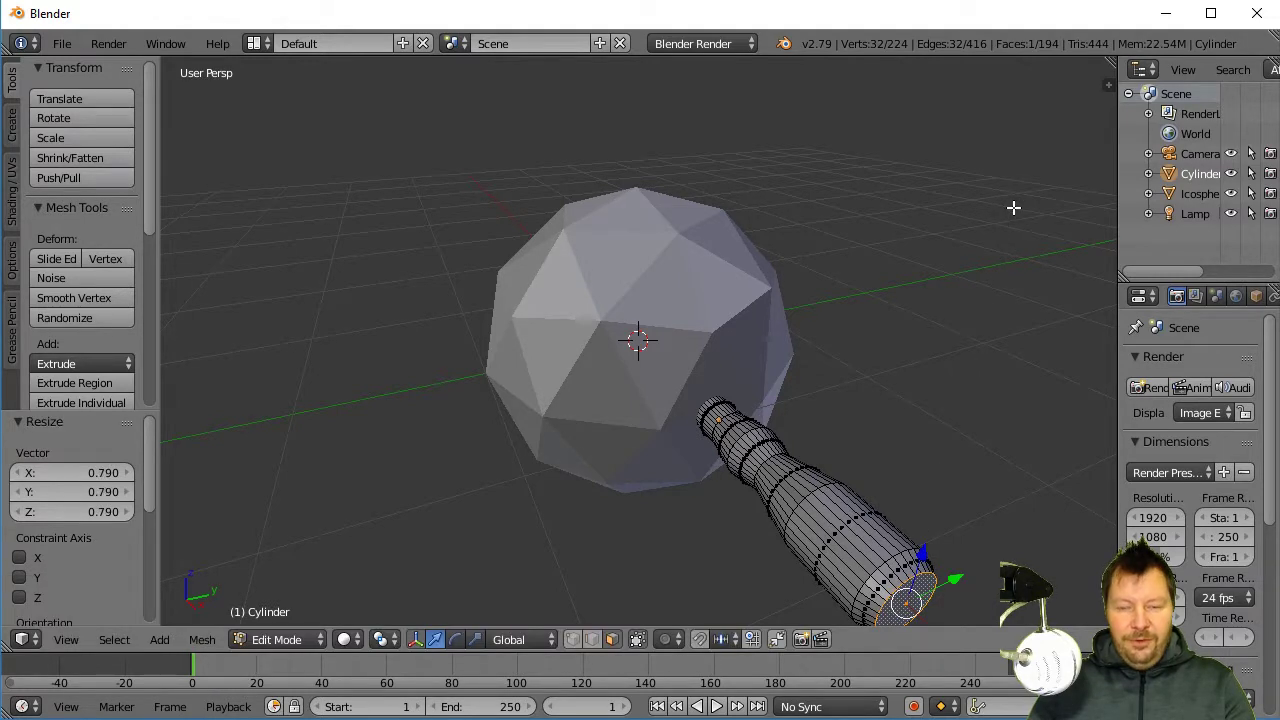
pyautogui.press('e')
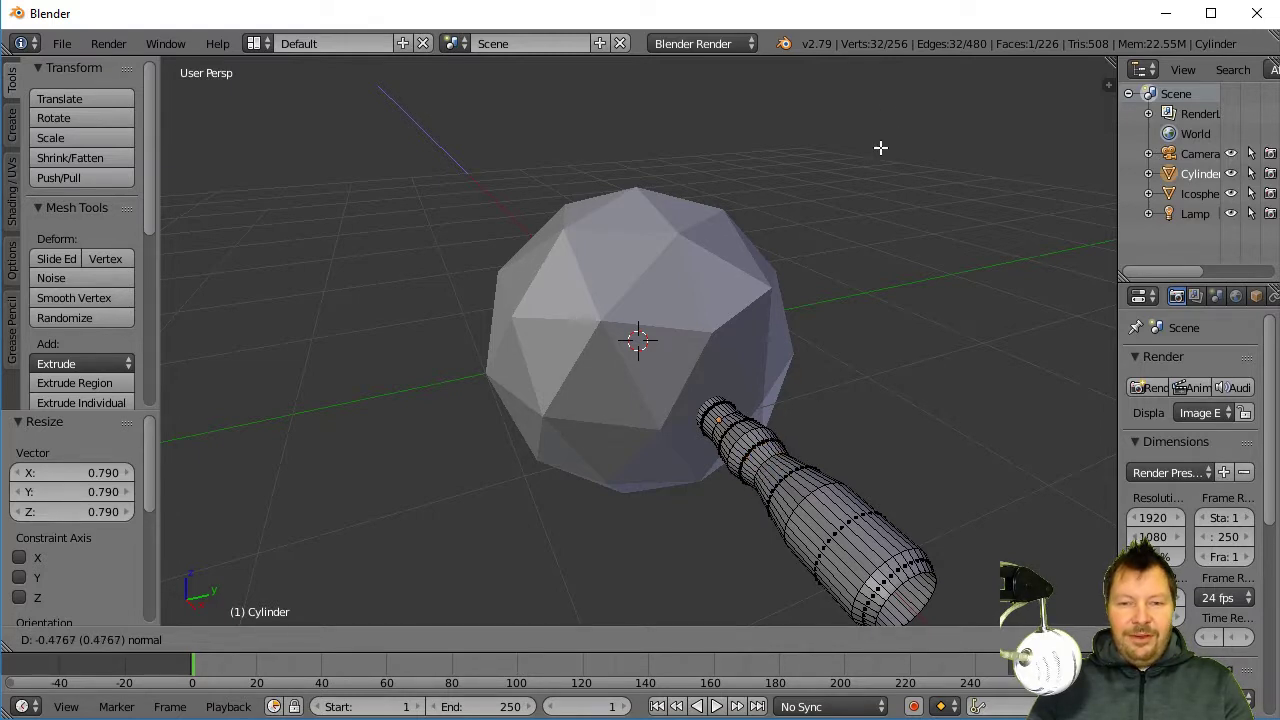
# Finish the muzzle face's 0.477 inward extrusion and orbit the view around the cannon
pyautogui.click(880, 147)
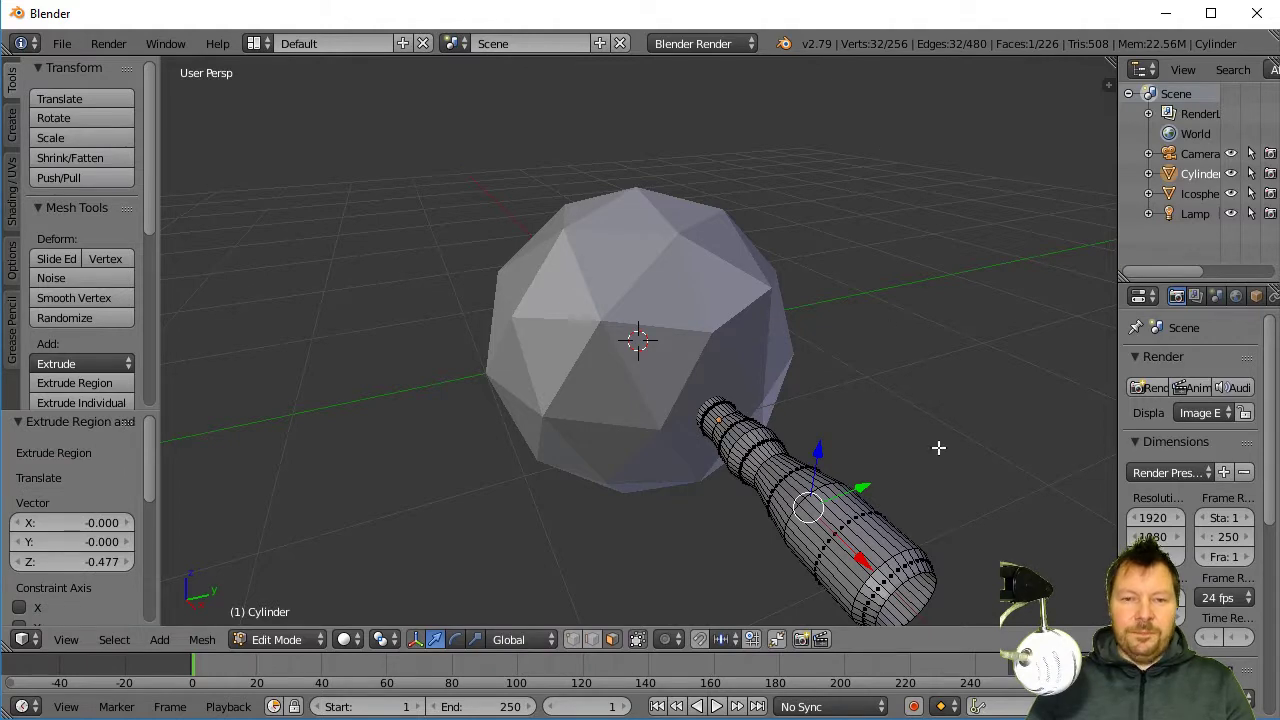
pyautogui.scroll(-2, 892, 422)
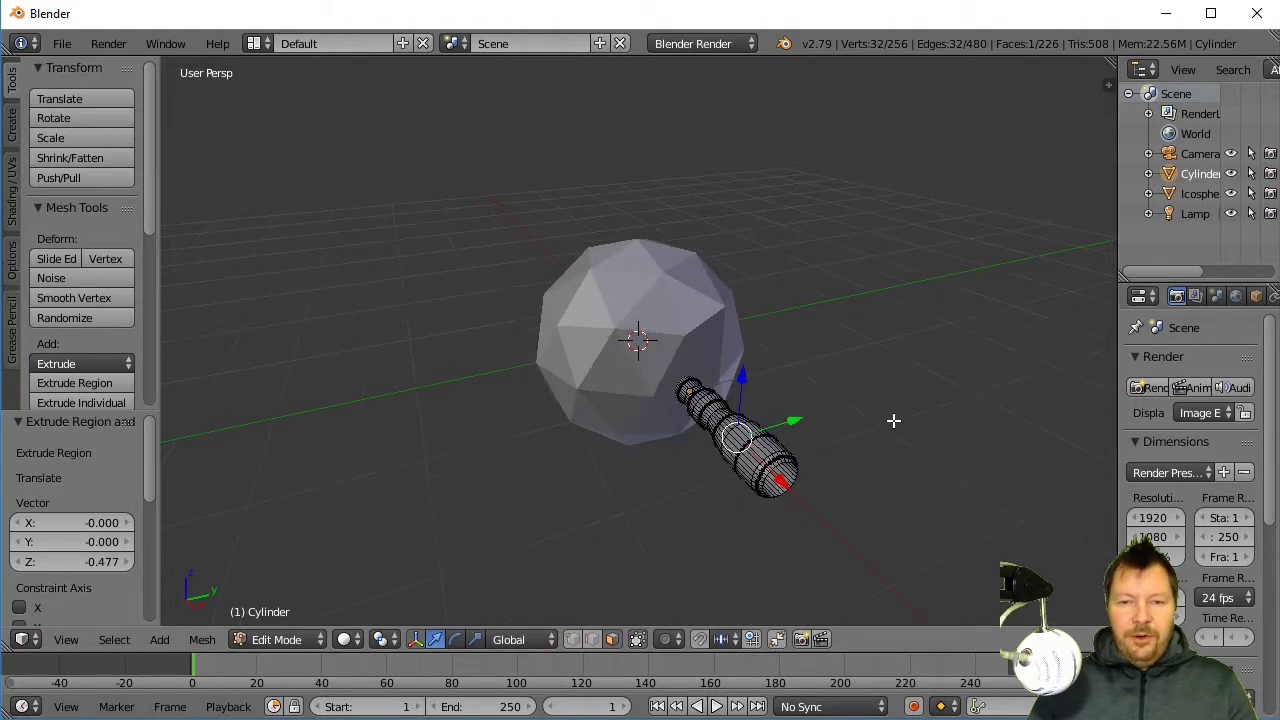
pyautogui.press('g')
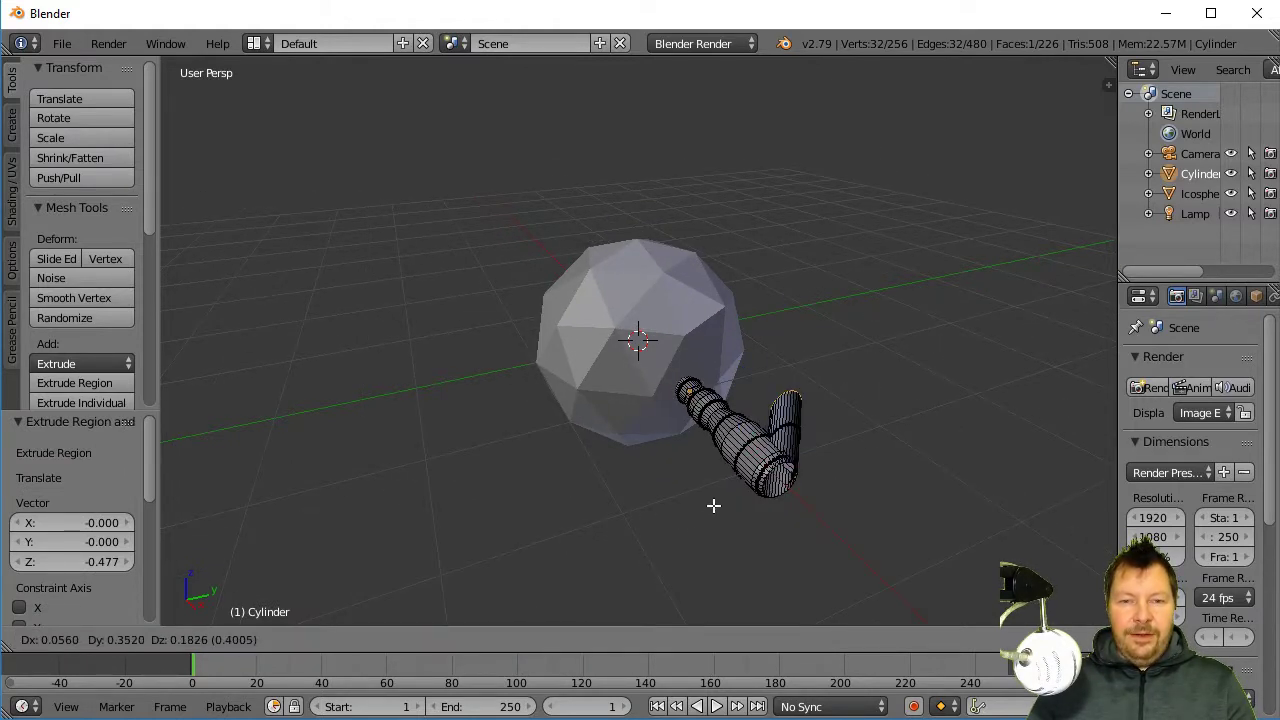
pyautogui.rightClick(716, 503)
pyautogui.moveTo(718, 499)
pyautogui.mouseDown(button='middle')
pyautogui.moveTo(719, 519)
pyautogui.moveTo(711, 366)
pyautogui.moveTo(585, 442)
pyautogui.moveTo(818, 456)
pyautogui.moveTo(763, 476)
pyautogui.mouseUp(button='middle')
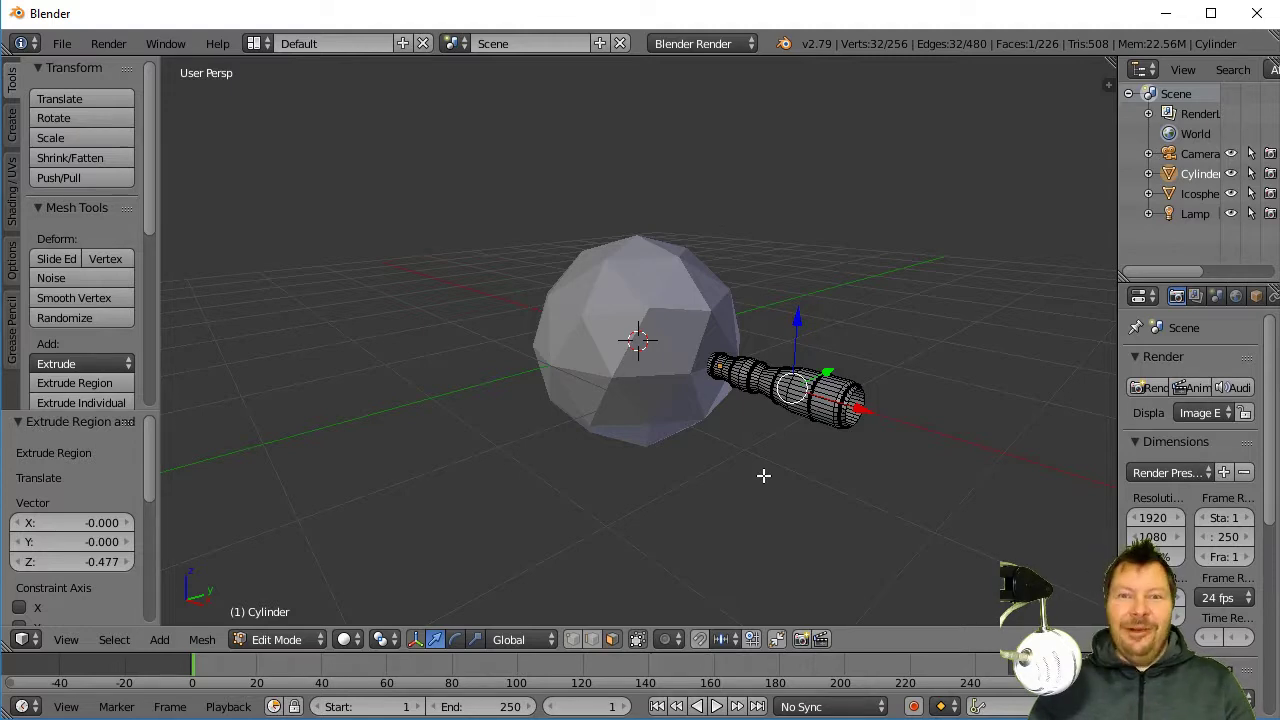
# Open File > Export to show the export formats, pointing at FBX (.fbx)
pyautogui.scroll(1, 770, 472)
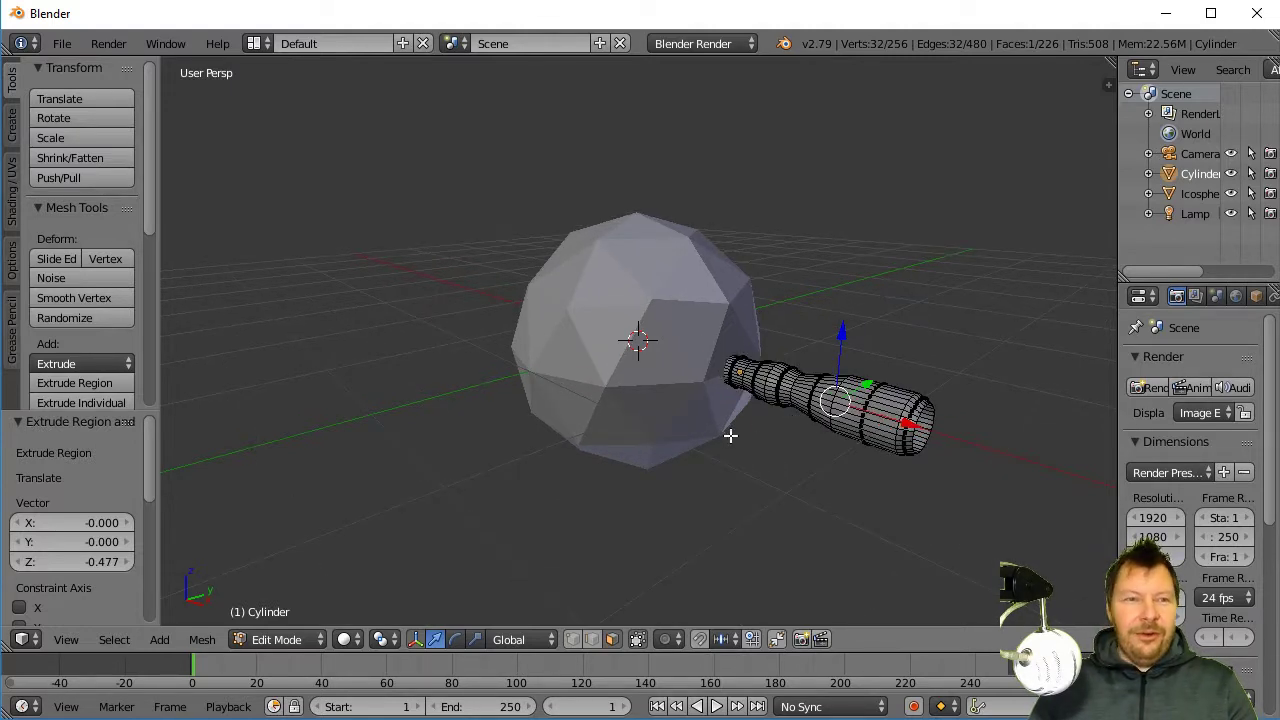
pyautogui.click(59, 47)
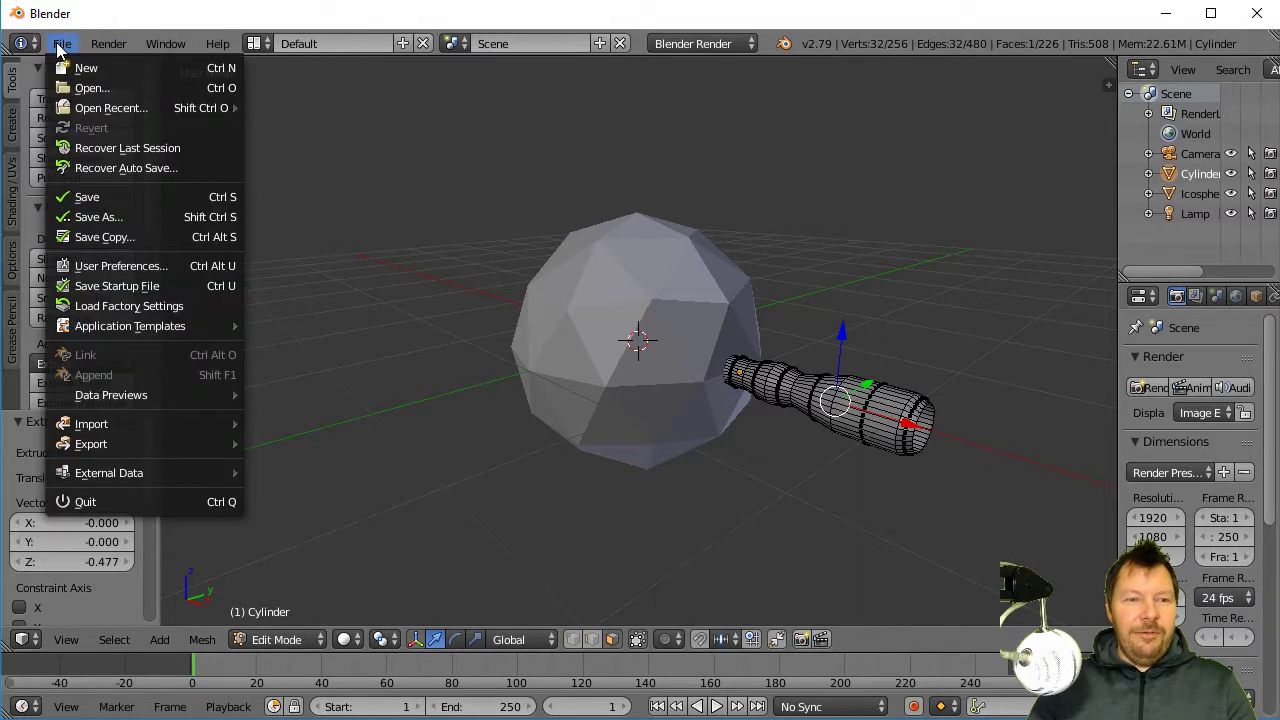
pyautogui.moveTo(164, 450)
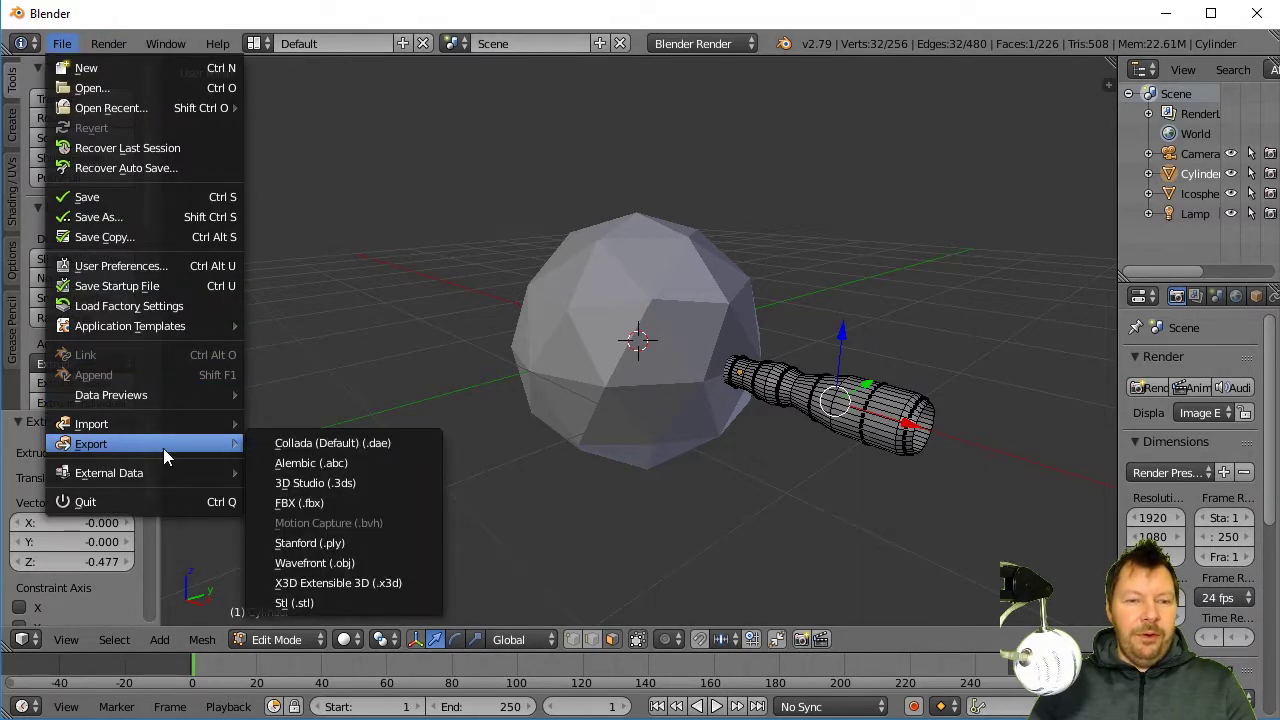
# Choose FBX export and browse to Desktop > M5_01 Burkskjutaren > Assets > Misc
pyautogui.click(344, 502)
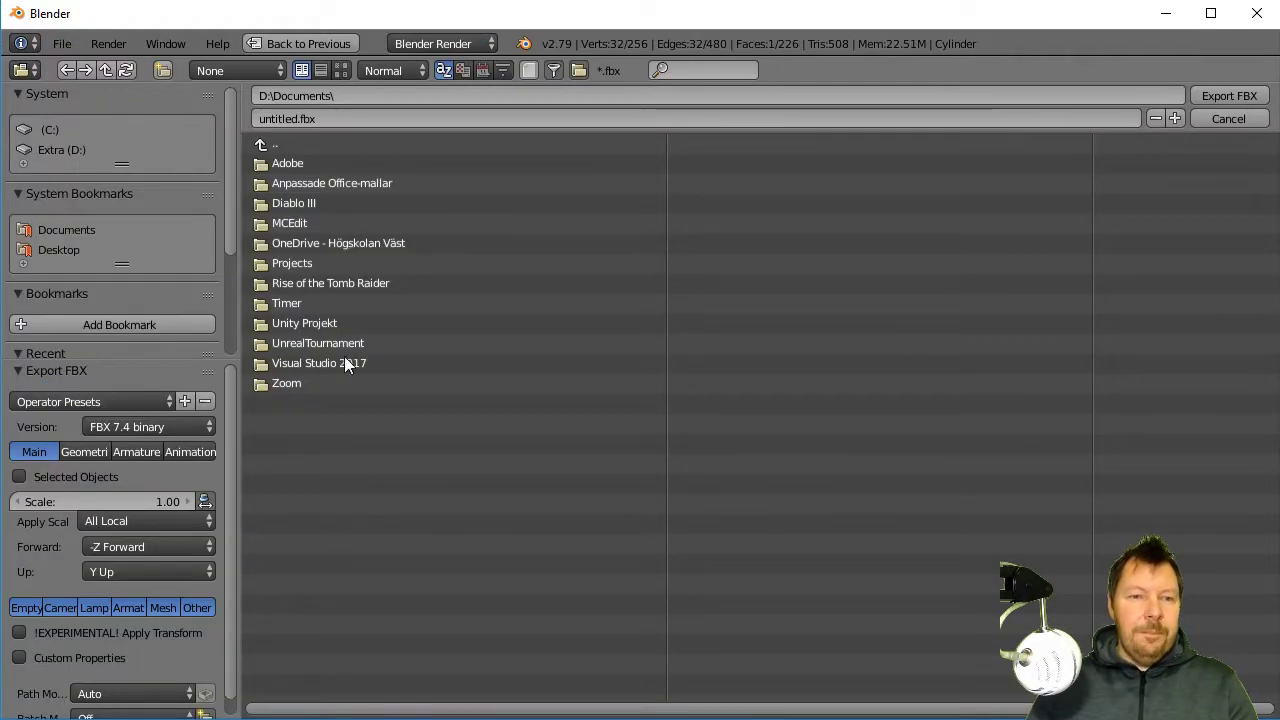
pyautogui.click(70, 249)
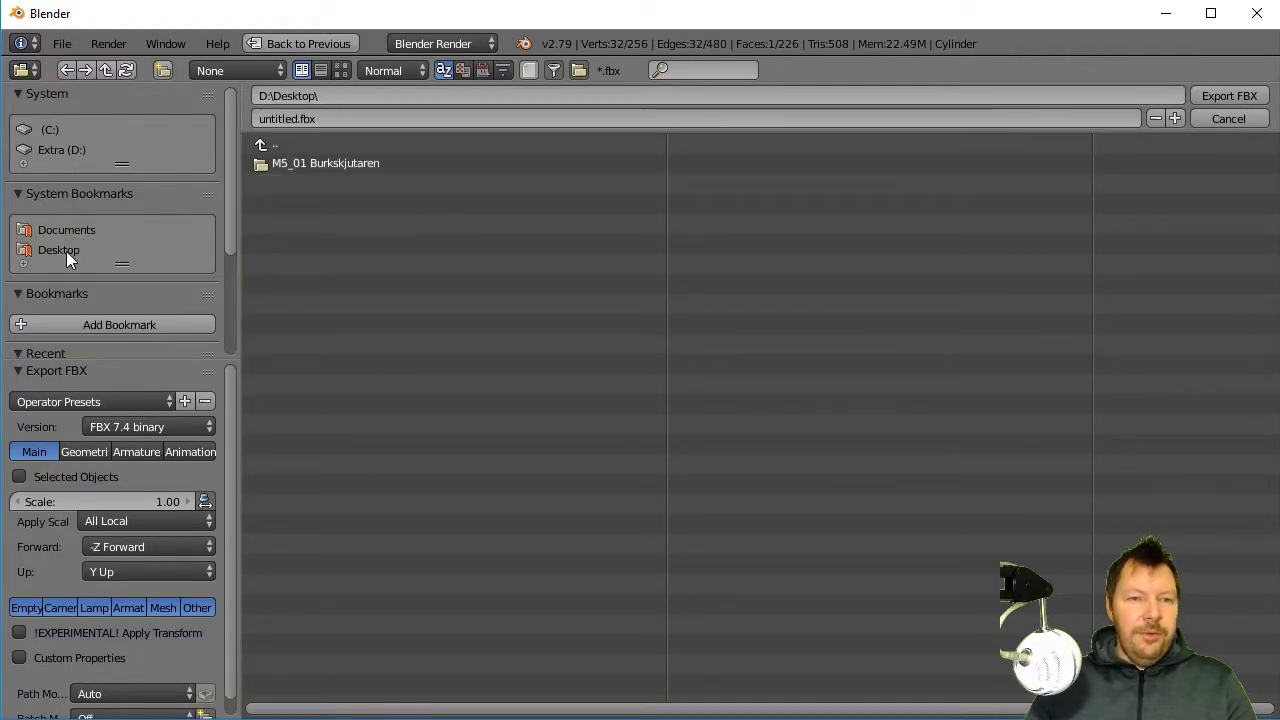
pyautogui.click(318, 163)
pyautogui.click(288, 163)
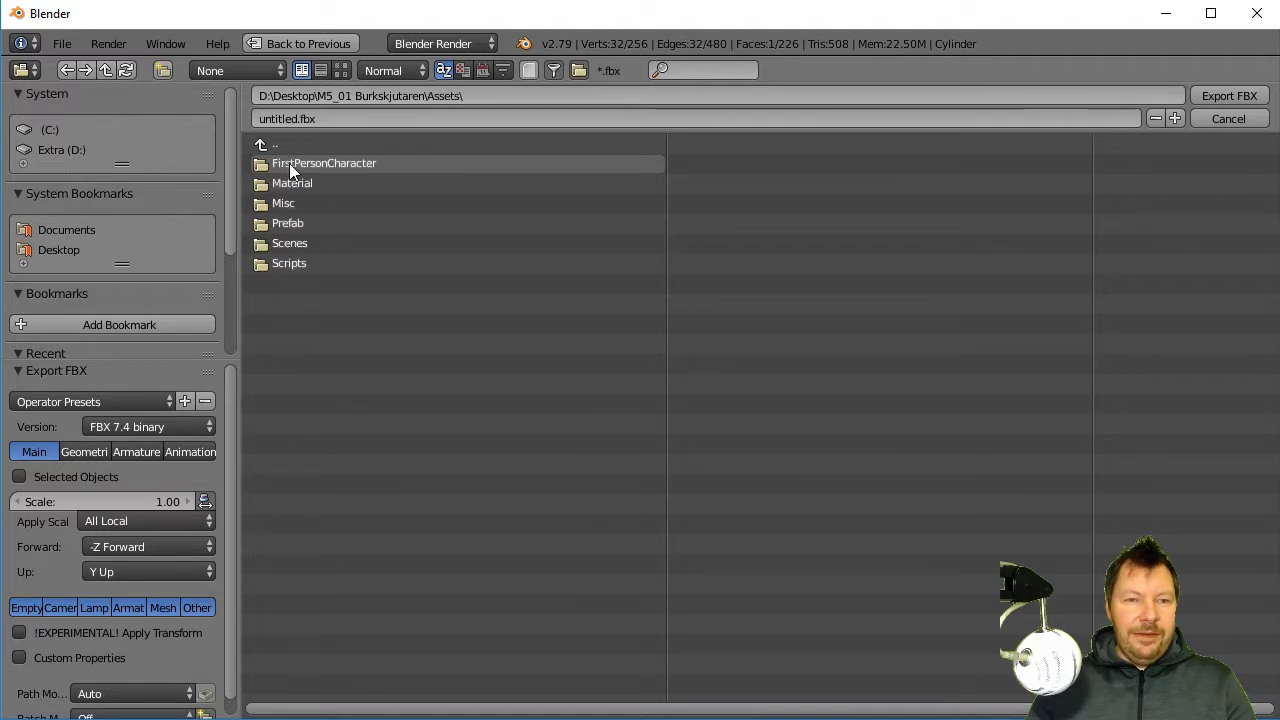
pyautogui.click(289, 207)
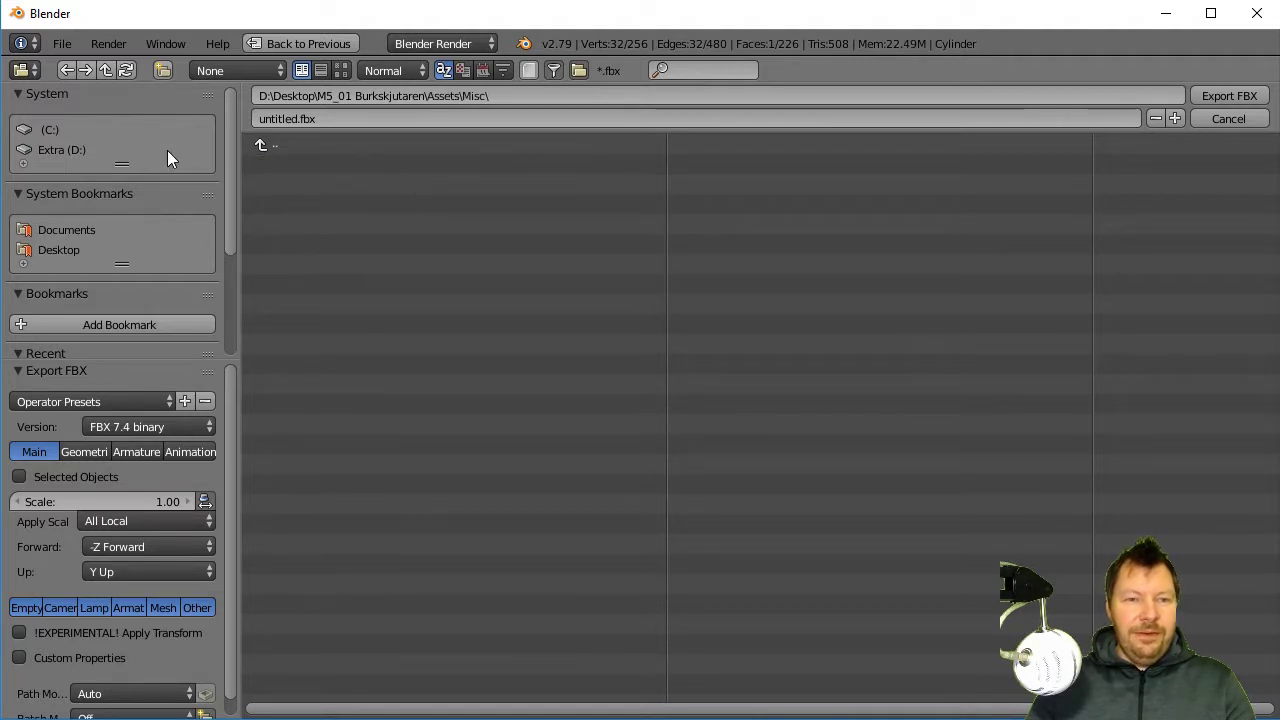
# Rename the export file to Kanon.fbx and export it
pyautogui.click(275, 121)
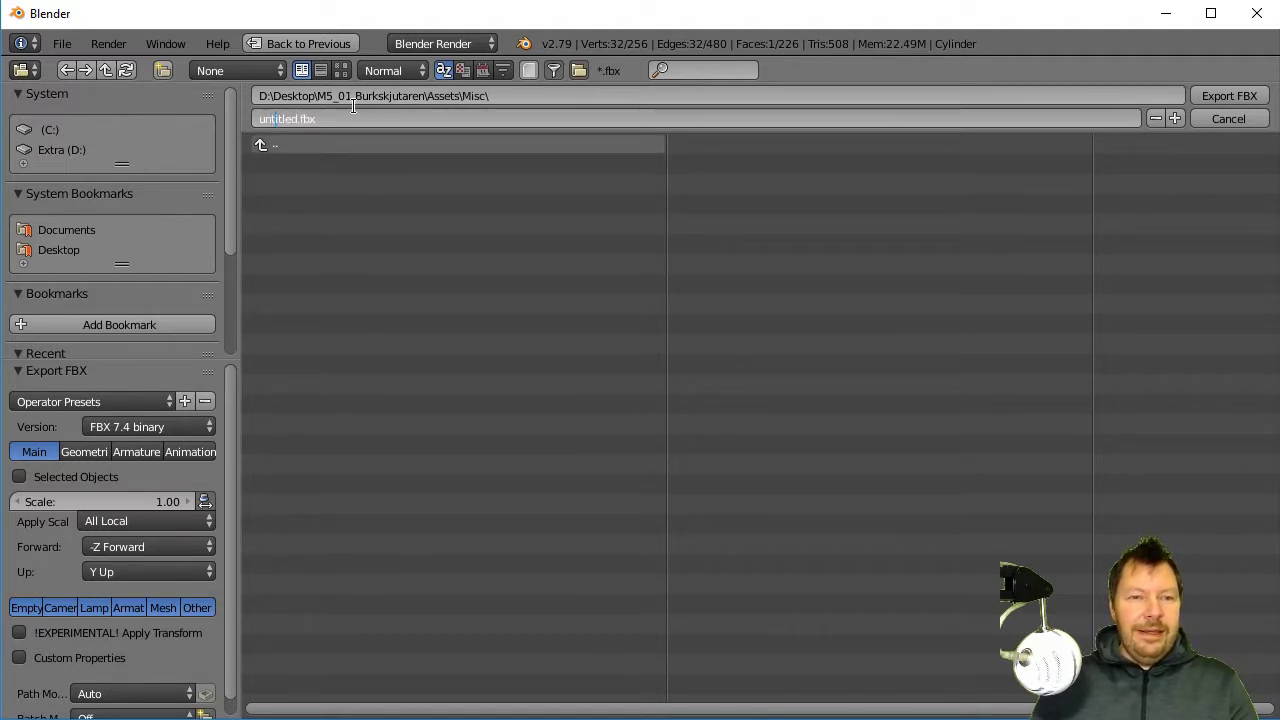
pyautogui.press('BackSpace')
pyautogui.press('BackSpace')
pyautogui.press('Delete')
pyautogui.press('Delete')
pyautogui.press('Delete')
pyautogui.press('Delete')
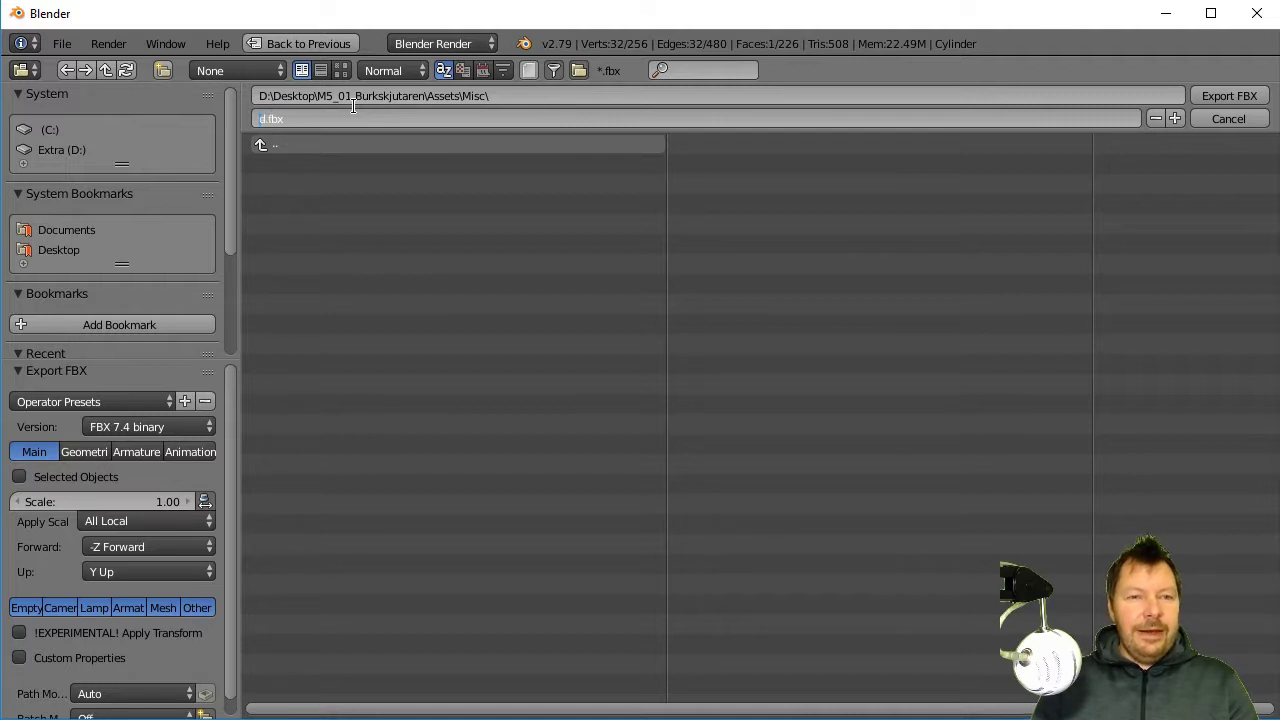
pyautogui.press('Delete')
pyautogui.press('Delete')
pyautogui.write('Kanon')
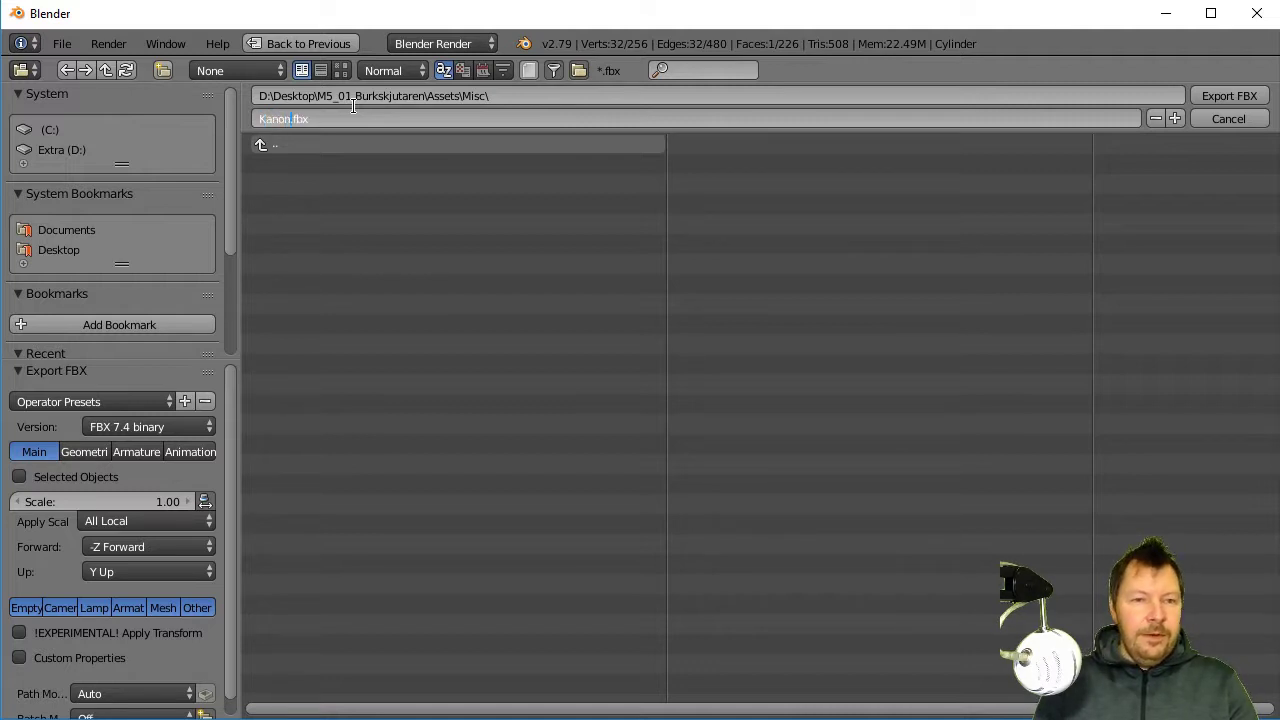
pyautogui.click(1246, 100)
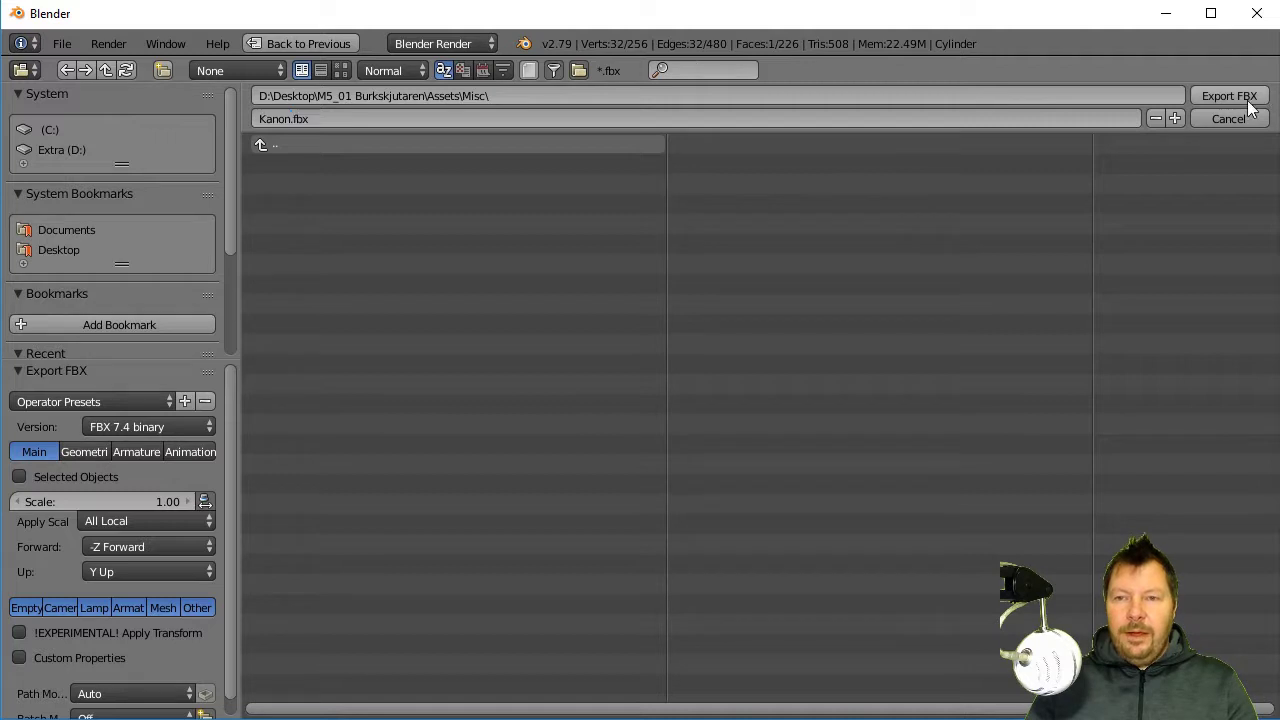
pyautogui.click(1240, 97)
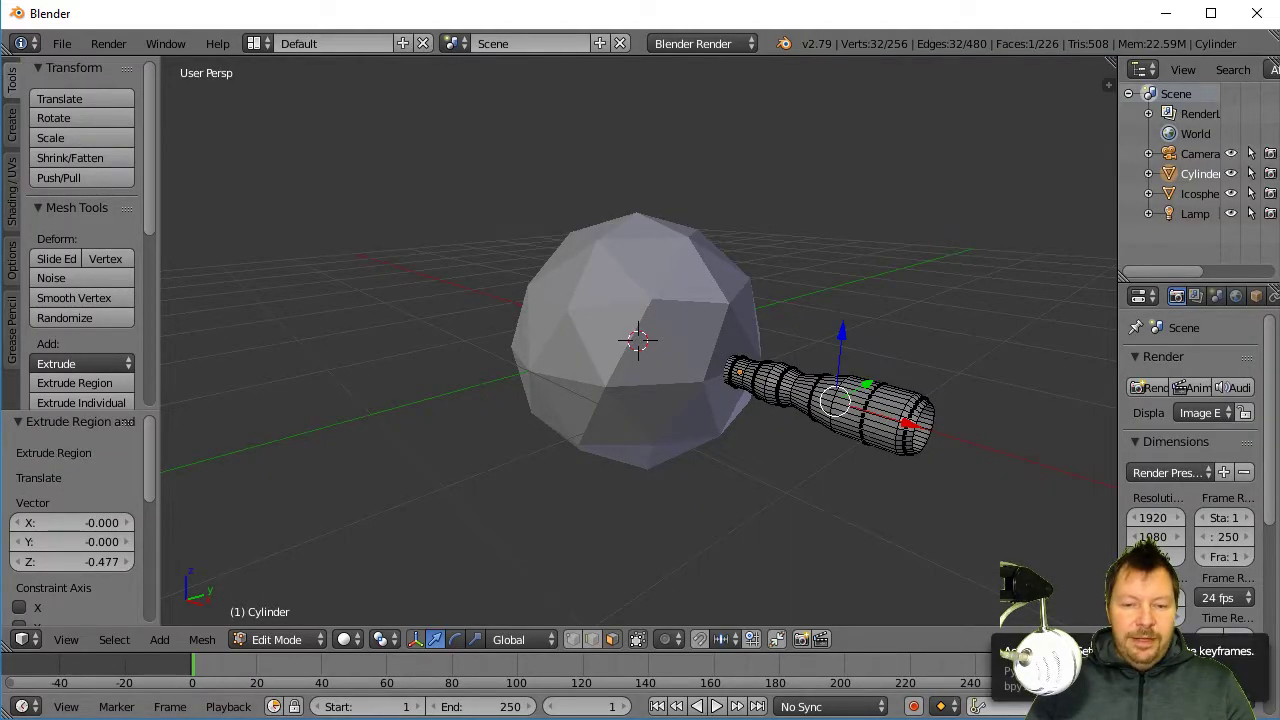
pyautogui.hotkey('alt', 'Tab')
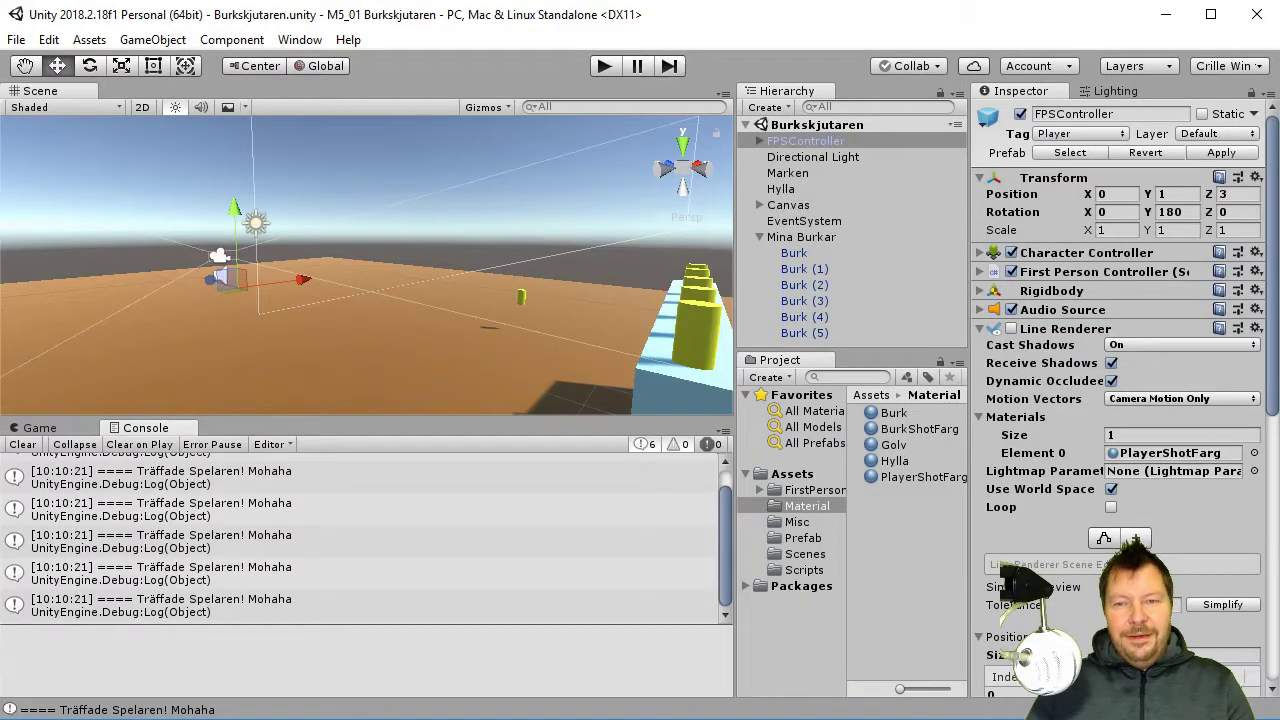
# Open the Misc folder in the Project panel and select the Kanon model's import settings
pyautogui.click(806, 524)
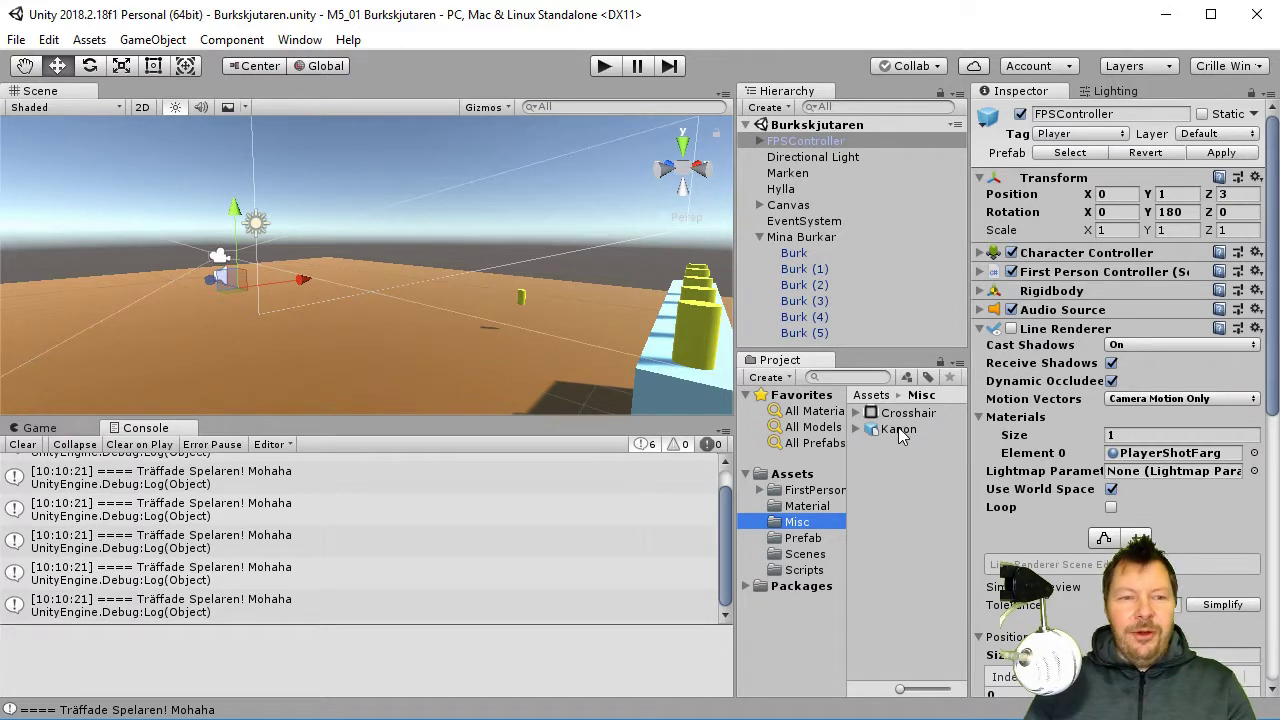
pyautogui.click(898, 431)
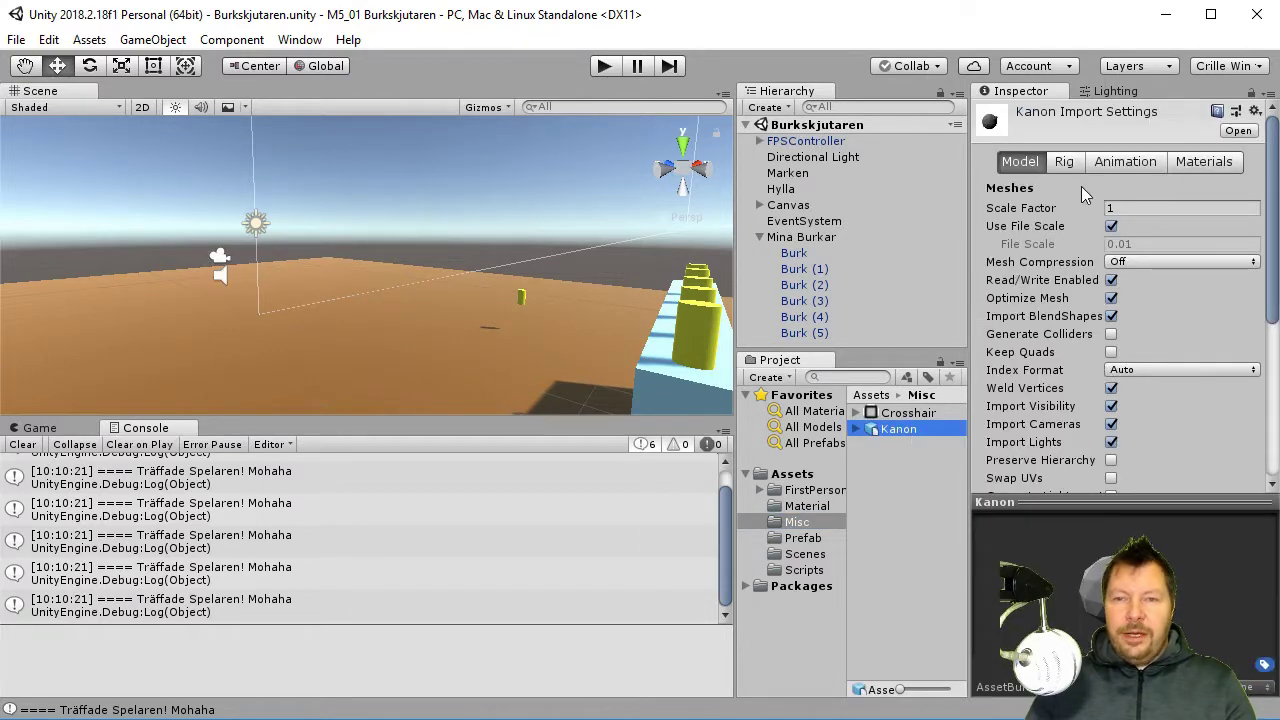
# Untick Import Lights, Import Cameras, Weld Vertices, Import BlendShapes, Optimize Mesh and Read/Write Enabled
pyautogui.scroll(-3, 1122, 465)
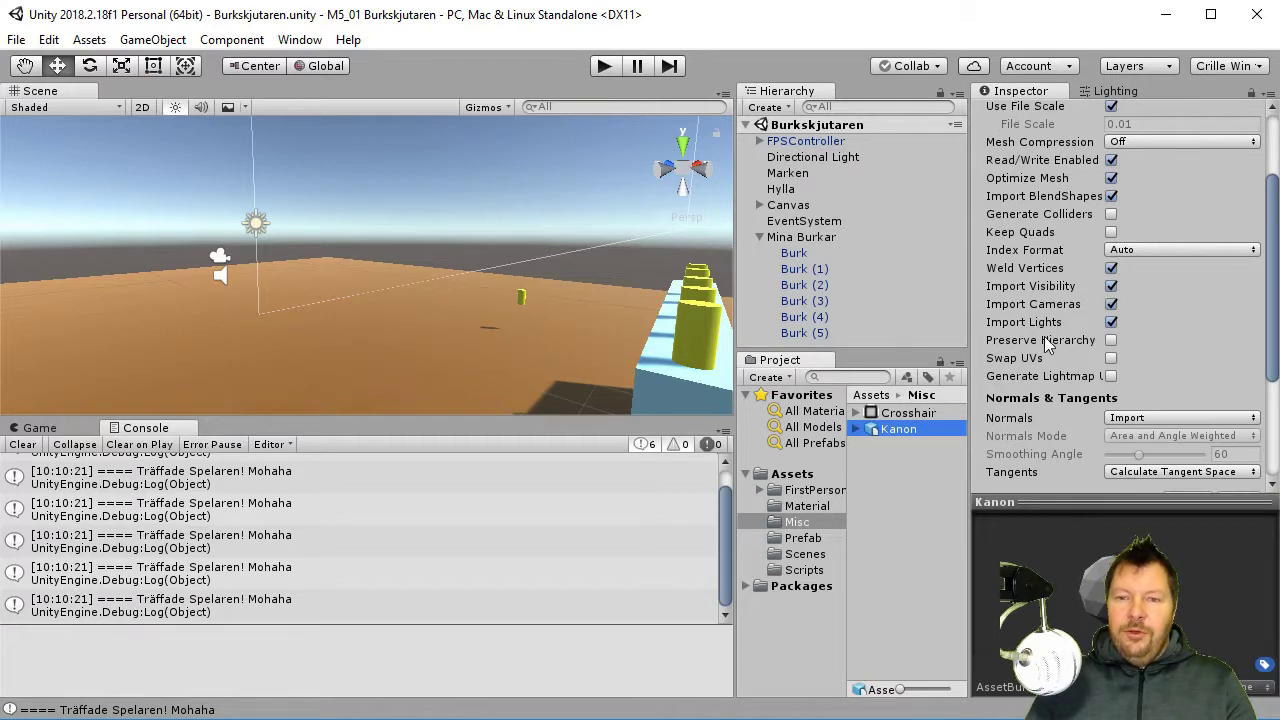
pyautogui.click(1111, 323)
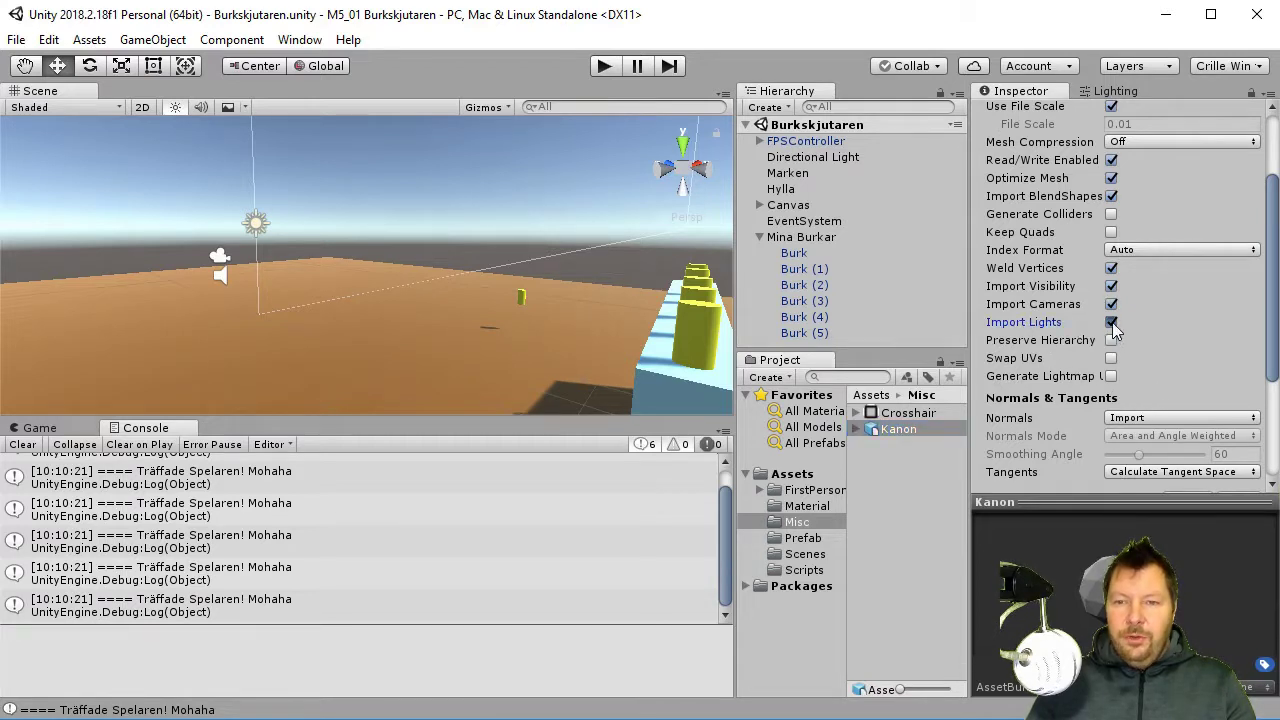
pyautogui.click(1111, 304)
pyautogui.click(1111, 268)
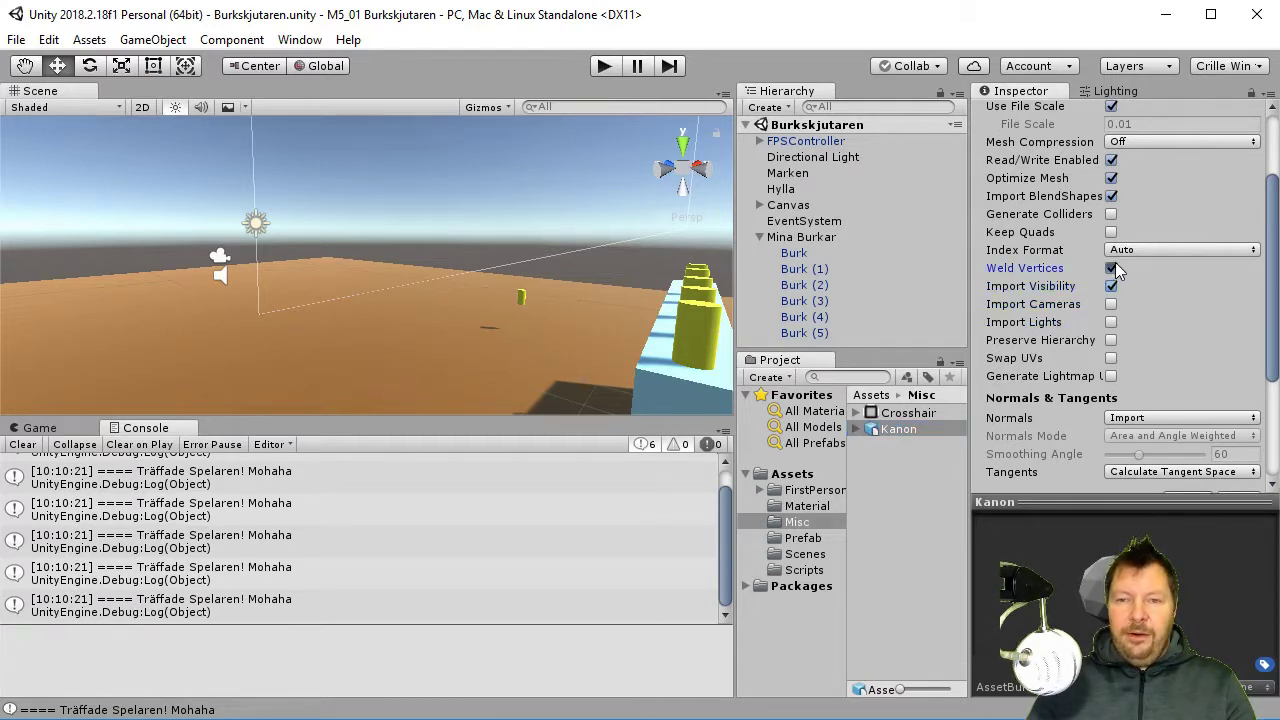
pyautogui.click(1111, 196)
pyautogui.click(1111, 178)
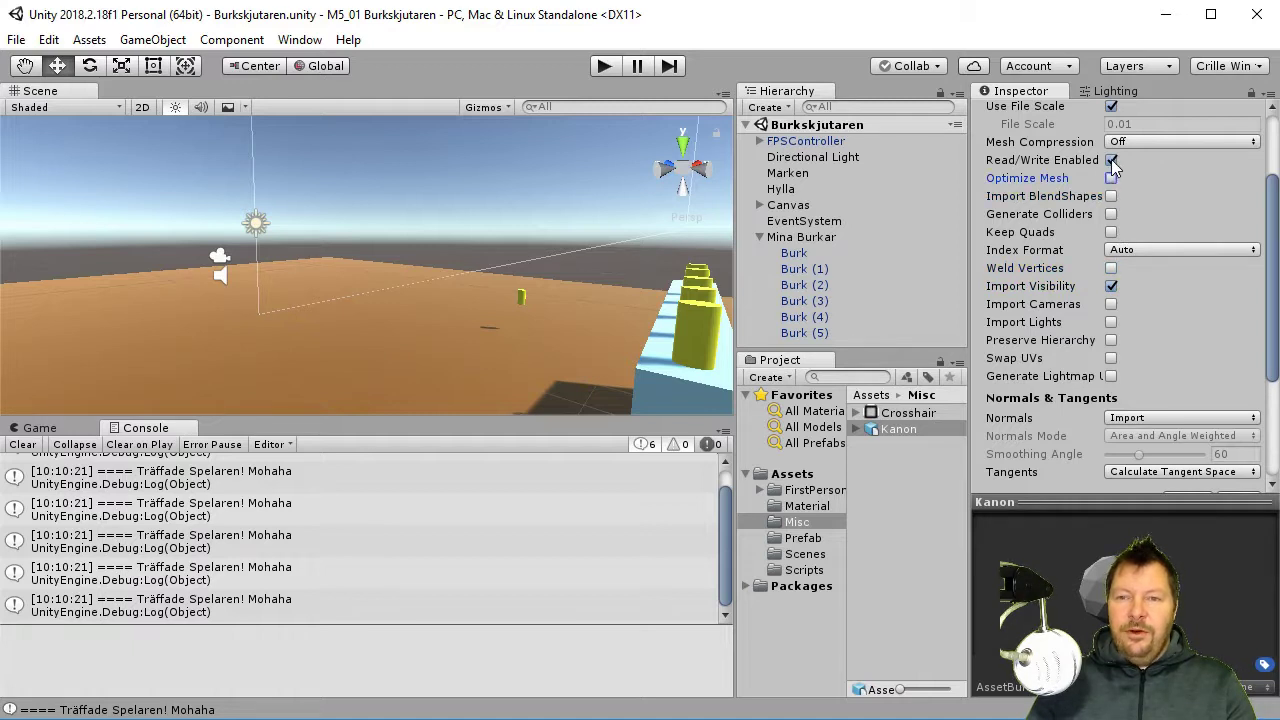
pyautogui.click(1111, 160)
pyautogui.scroll(3, 1226, 344)
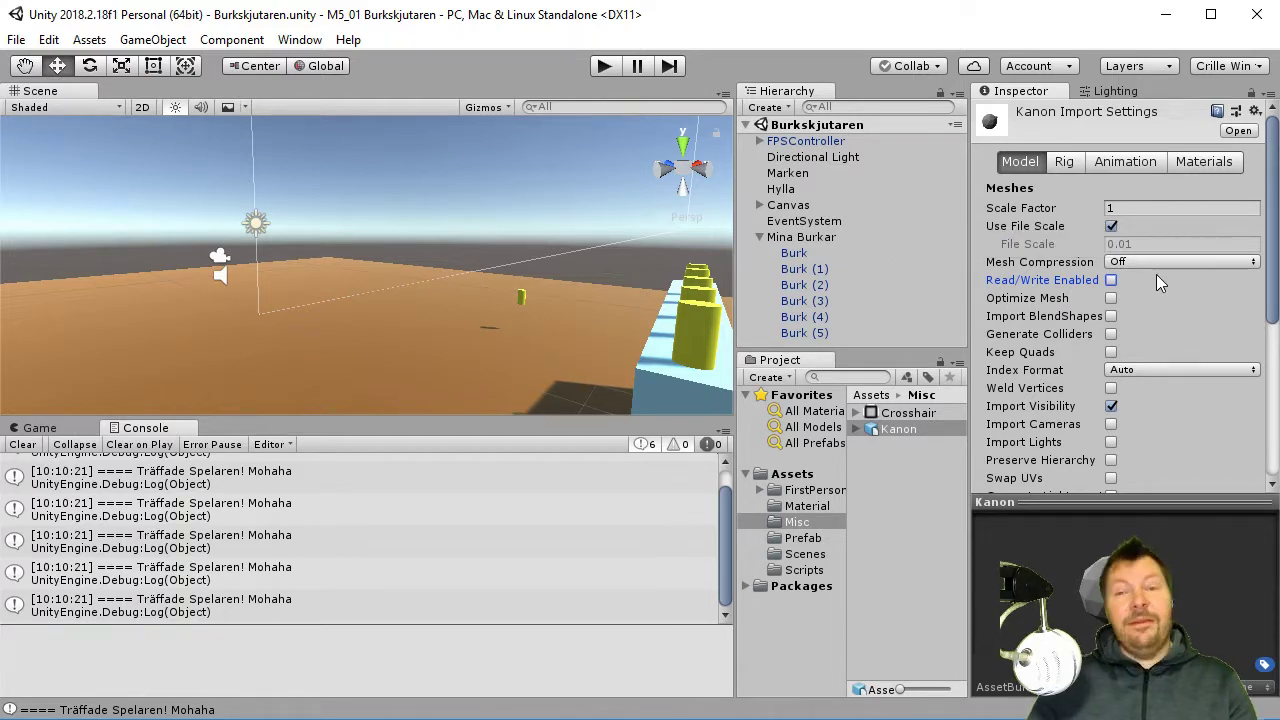
# Leave Use File Scale on after toggling it, and untick Import Visibility
pyautogui.click(1111, 226)
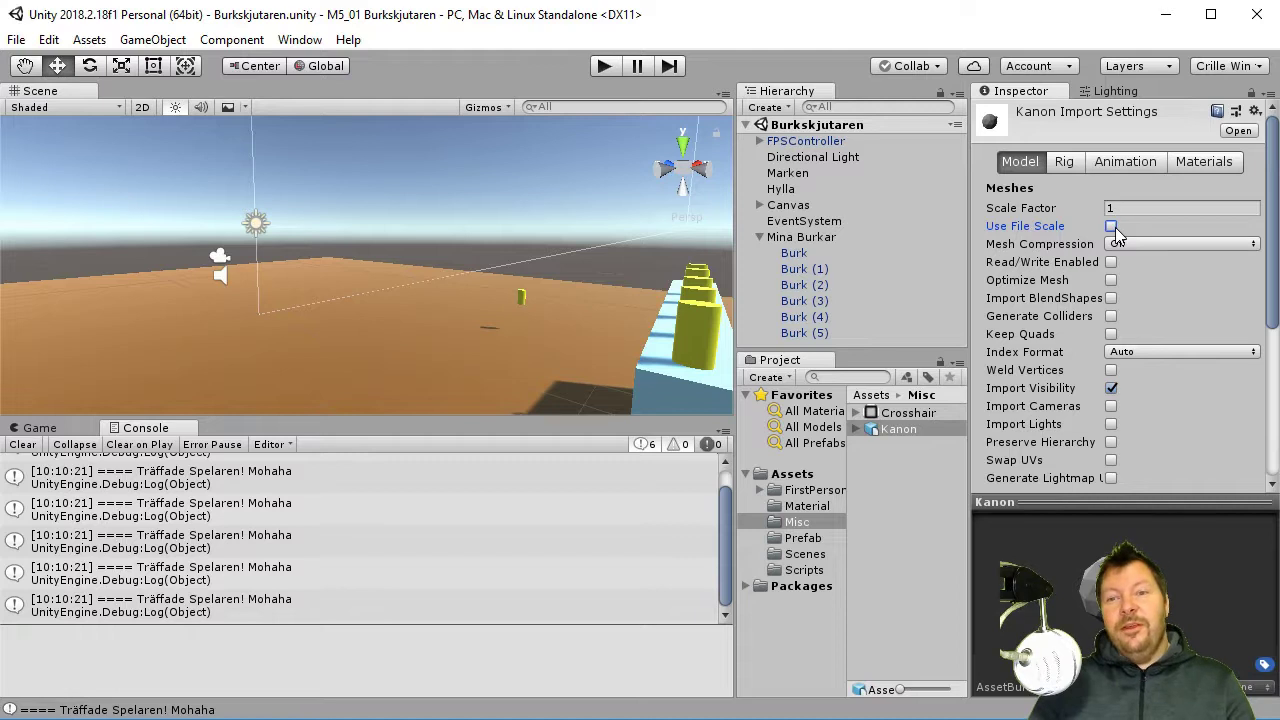
pyautogui.click(1112, 227)
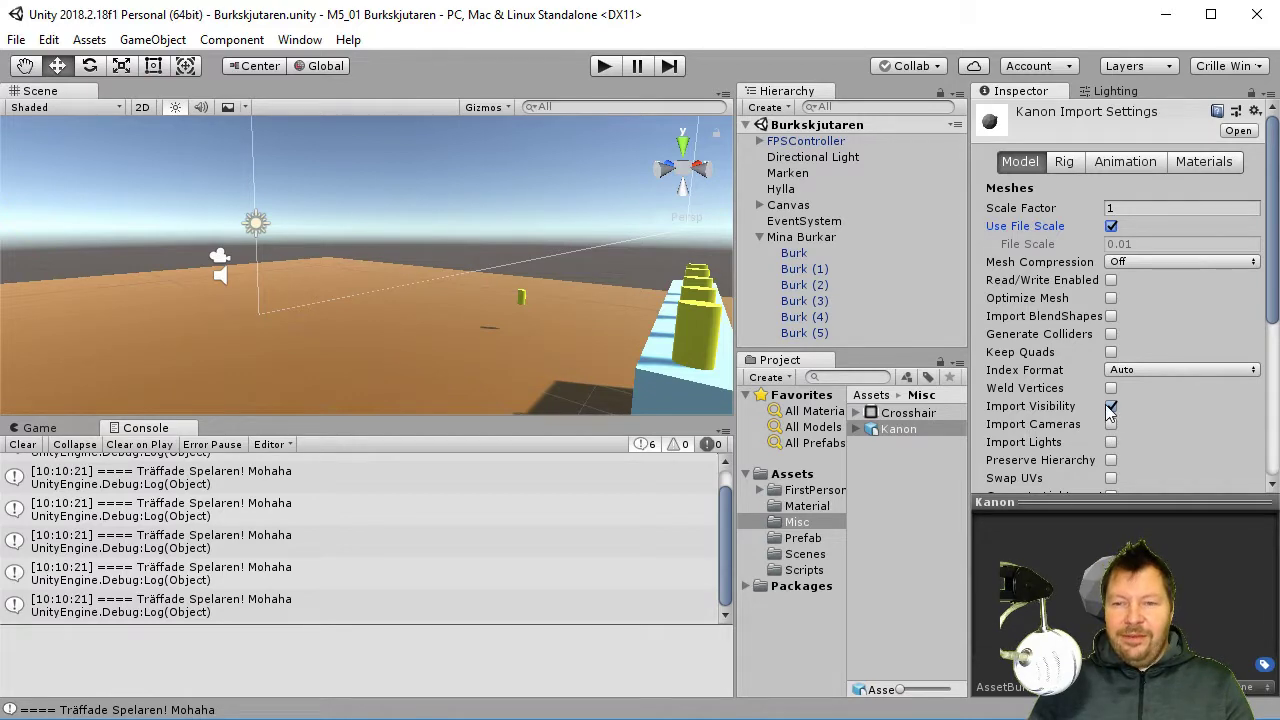
pyautogui.click(1111, 406)
pyautogui.scroll(-3, 1146, 320)
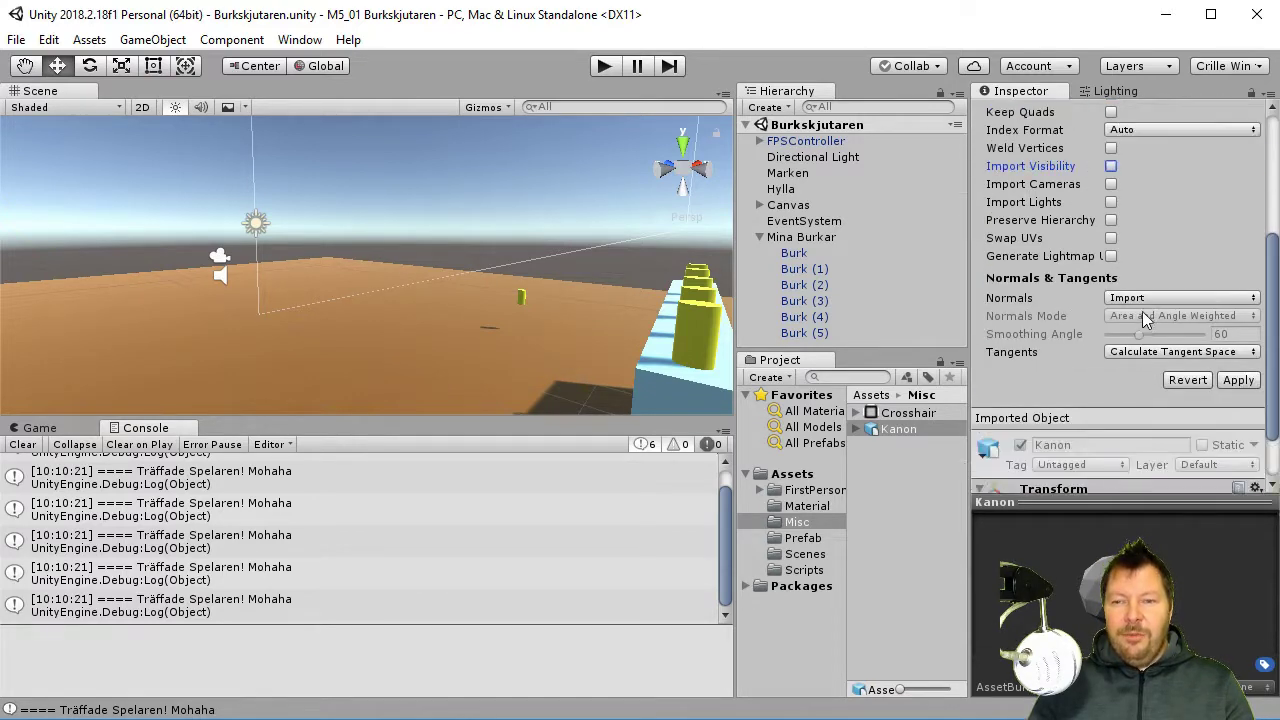
pyautogui.scroll(3, 1146, 320)
# Turn off Import Animation and Import Materials for the Kanon model, then apply the import settings
pyautogui.click(1071, 161)
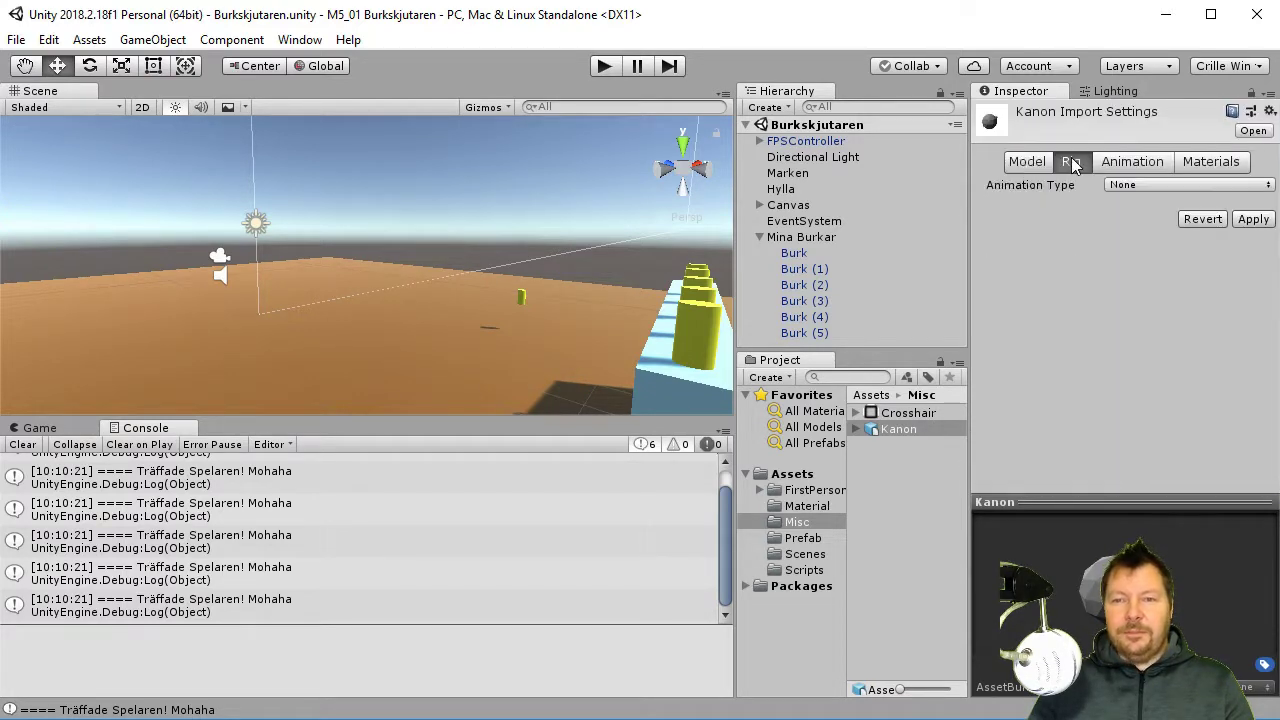
pyautogui.click(1150, 166)
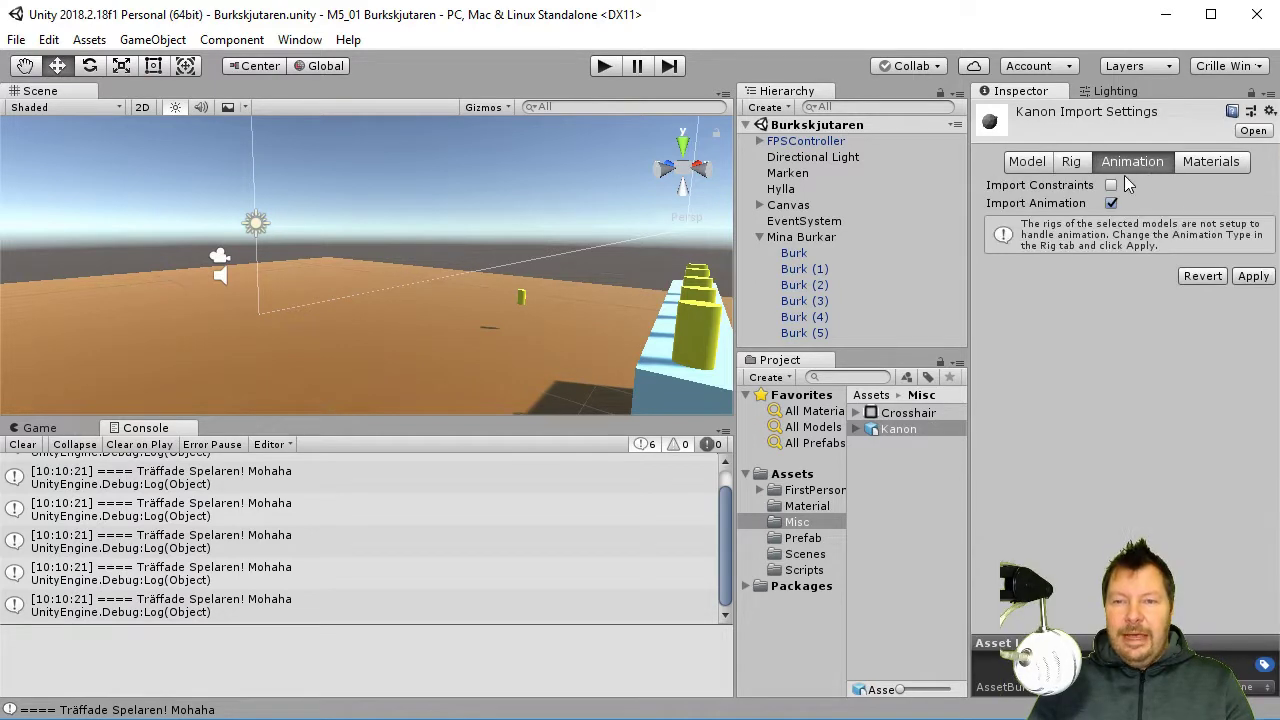
pyautogui.click(1112, 204)
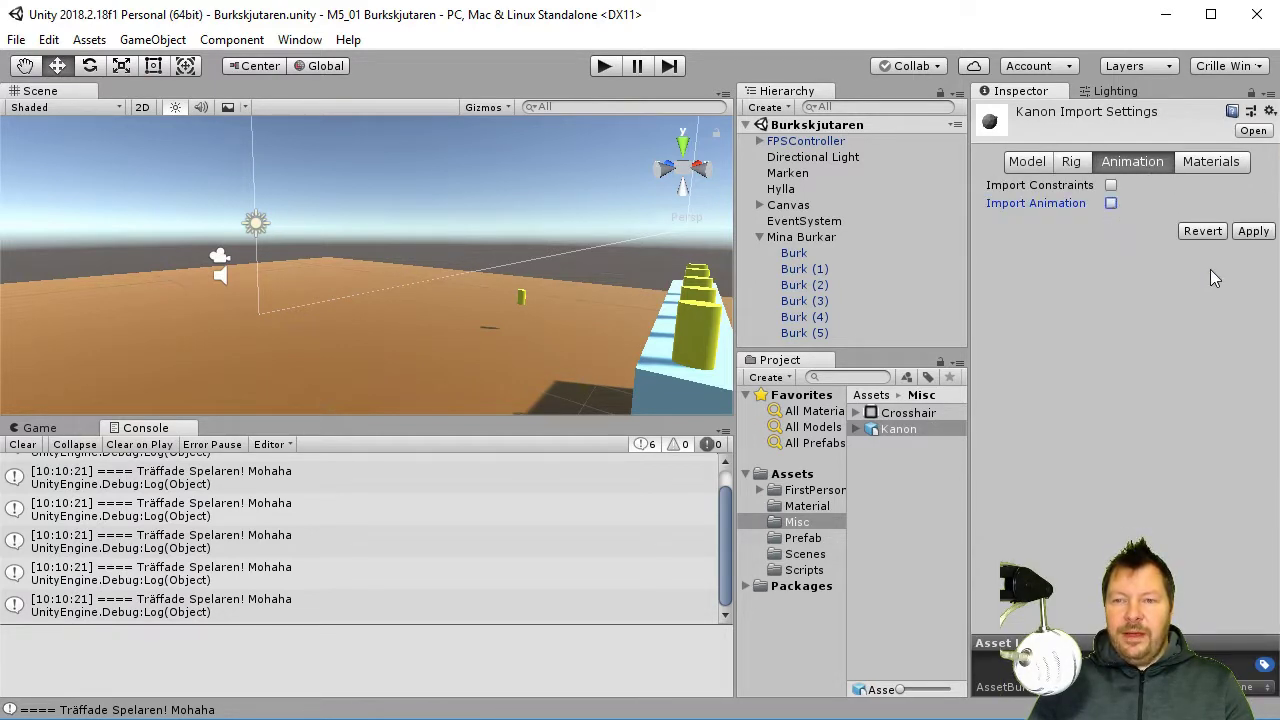
pyautogui.click(1222, 164)
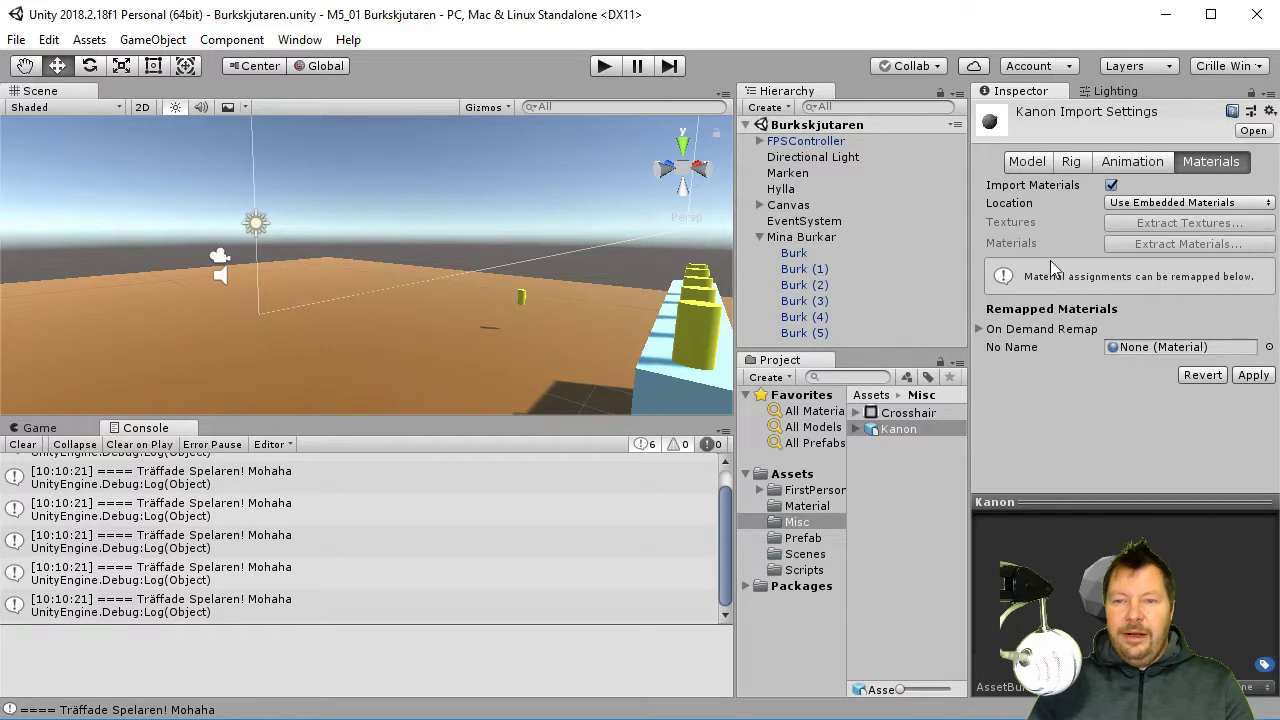
pyautogui.click(1111, 186)
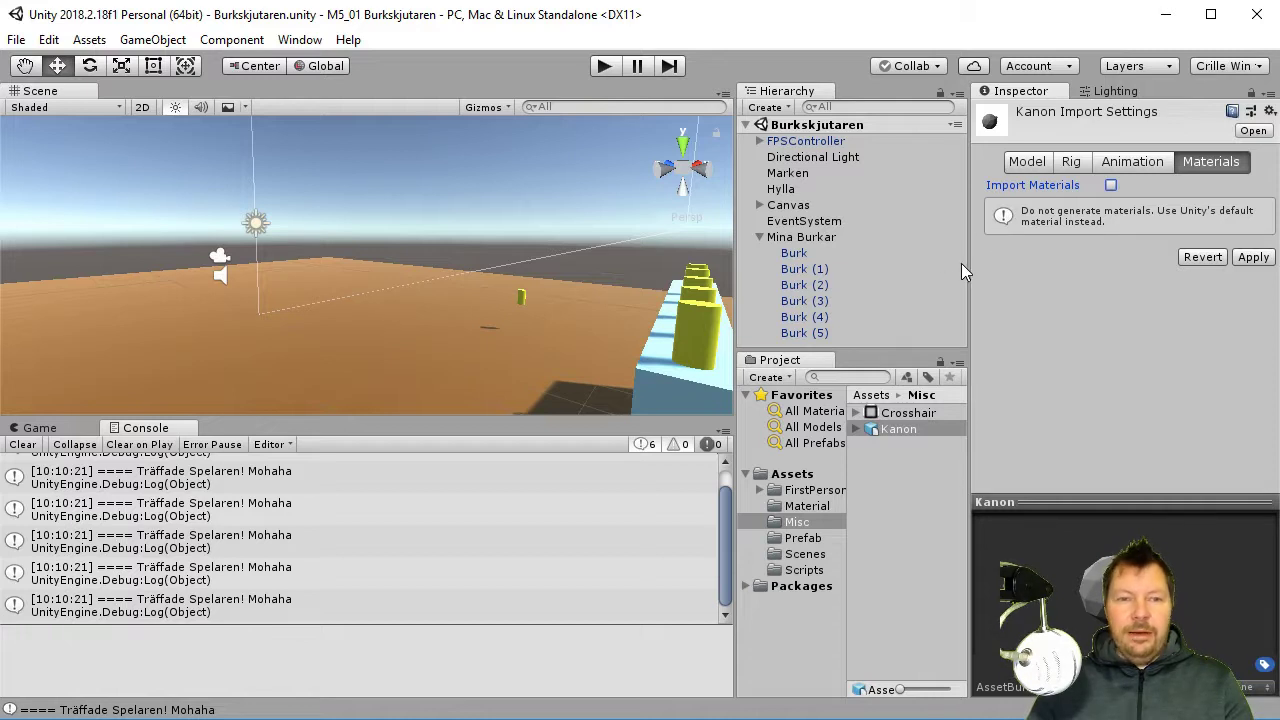
pyautogui.click(1255, 259)
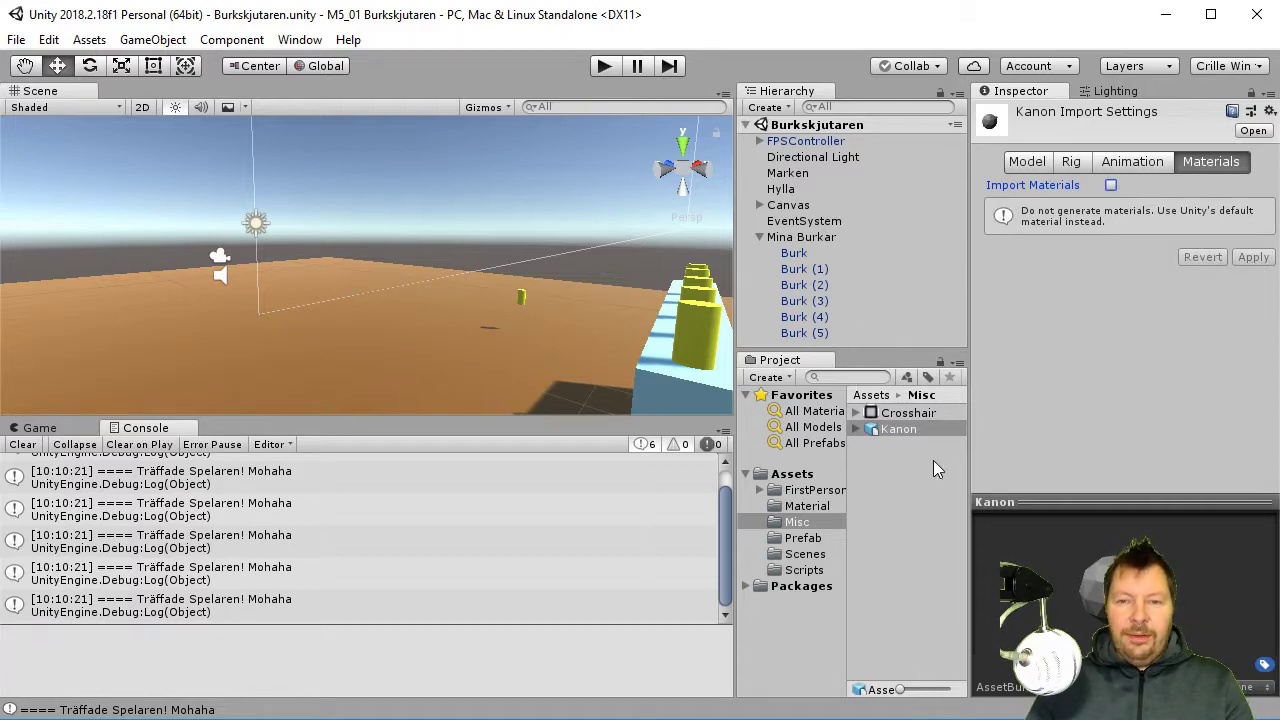
pyautogui.click(857, 429)
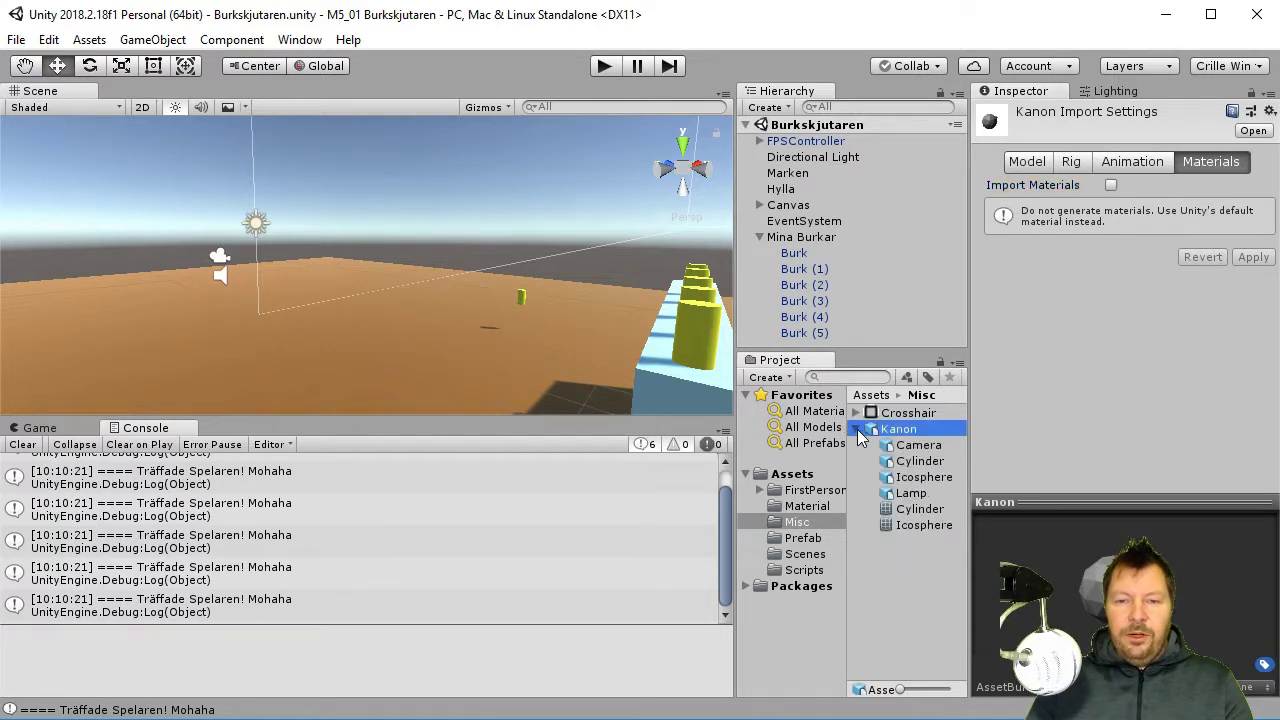
pyautogui.click(922, 446)
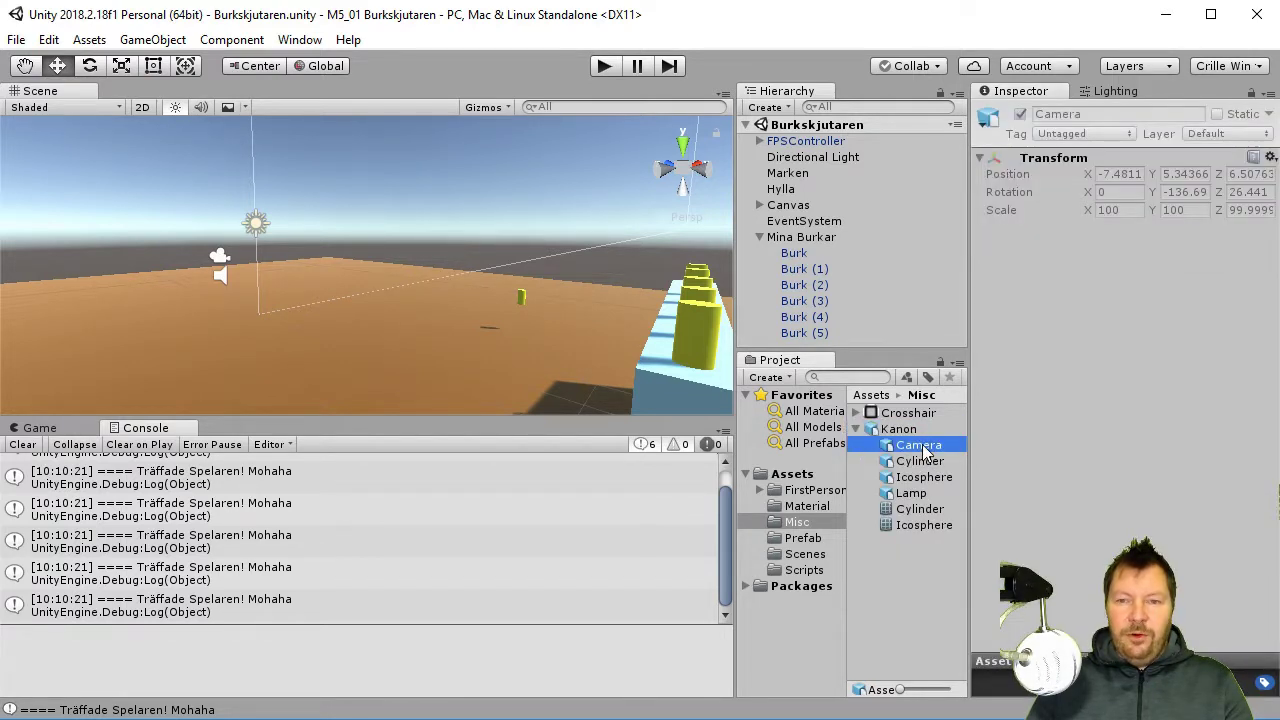
pyautogui.rightClick(924, 451)
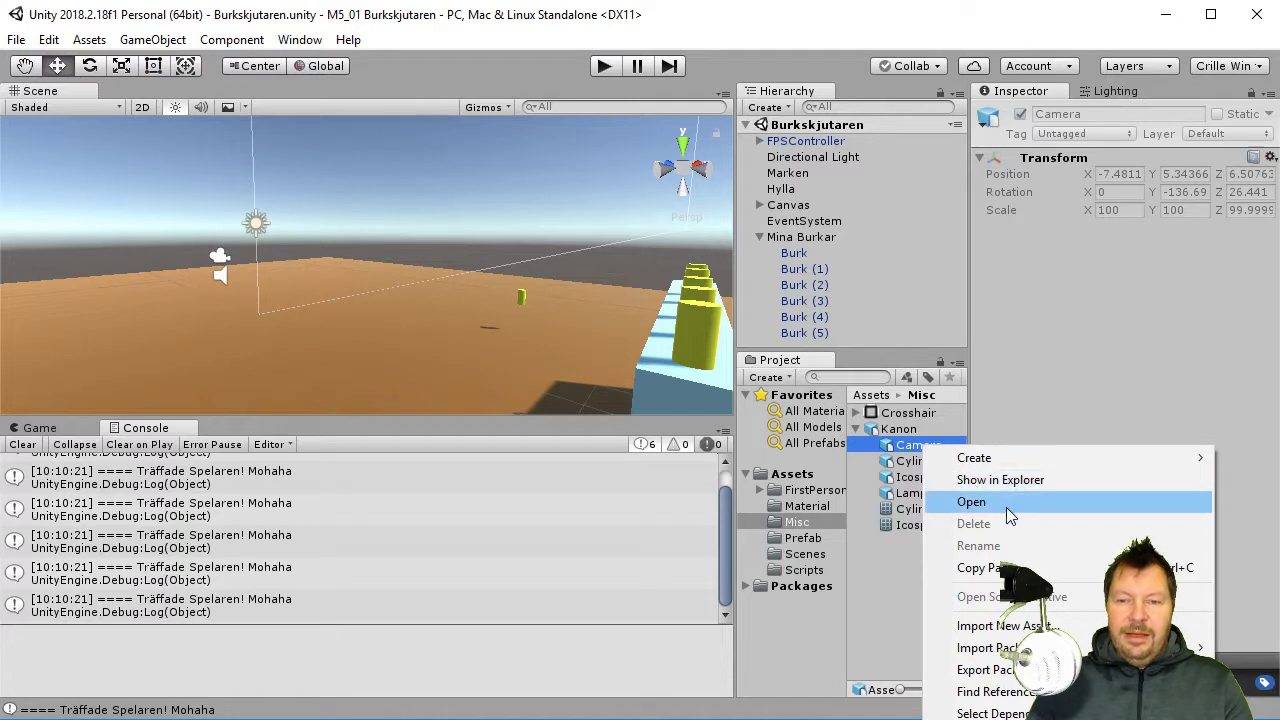
pyautogui.press('Escape')
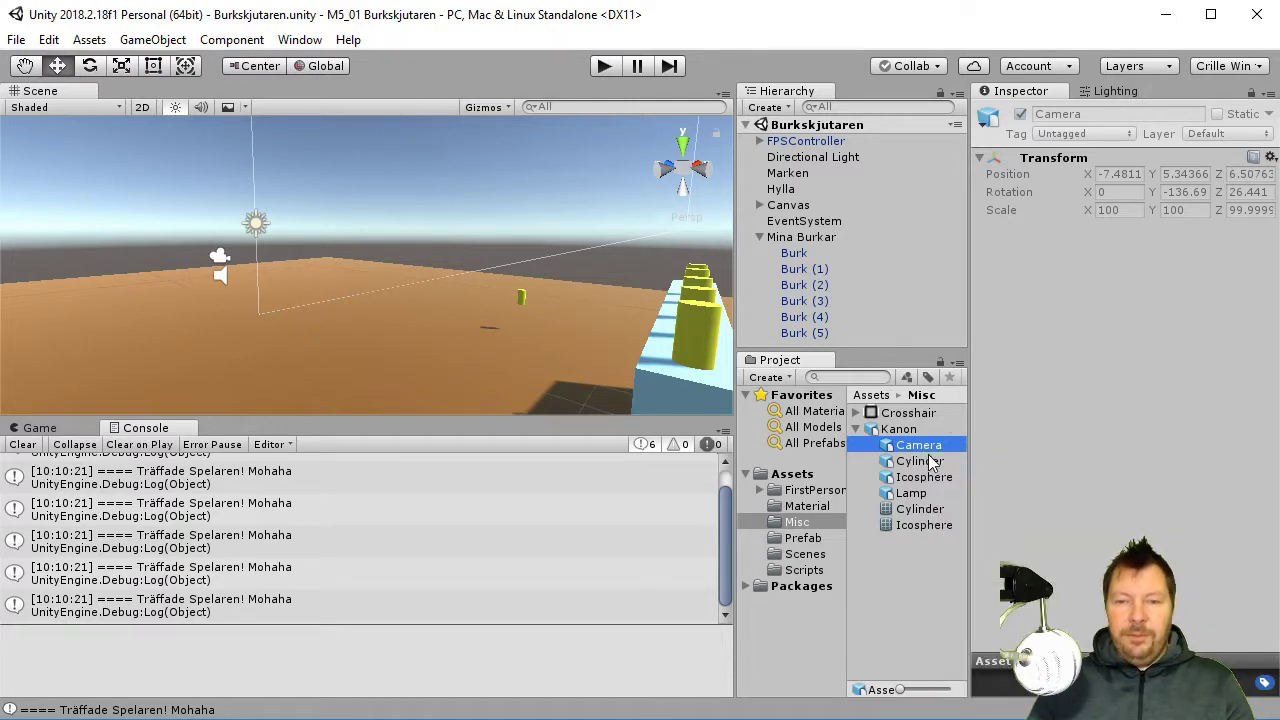
pyautogui.press('End')
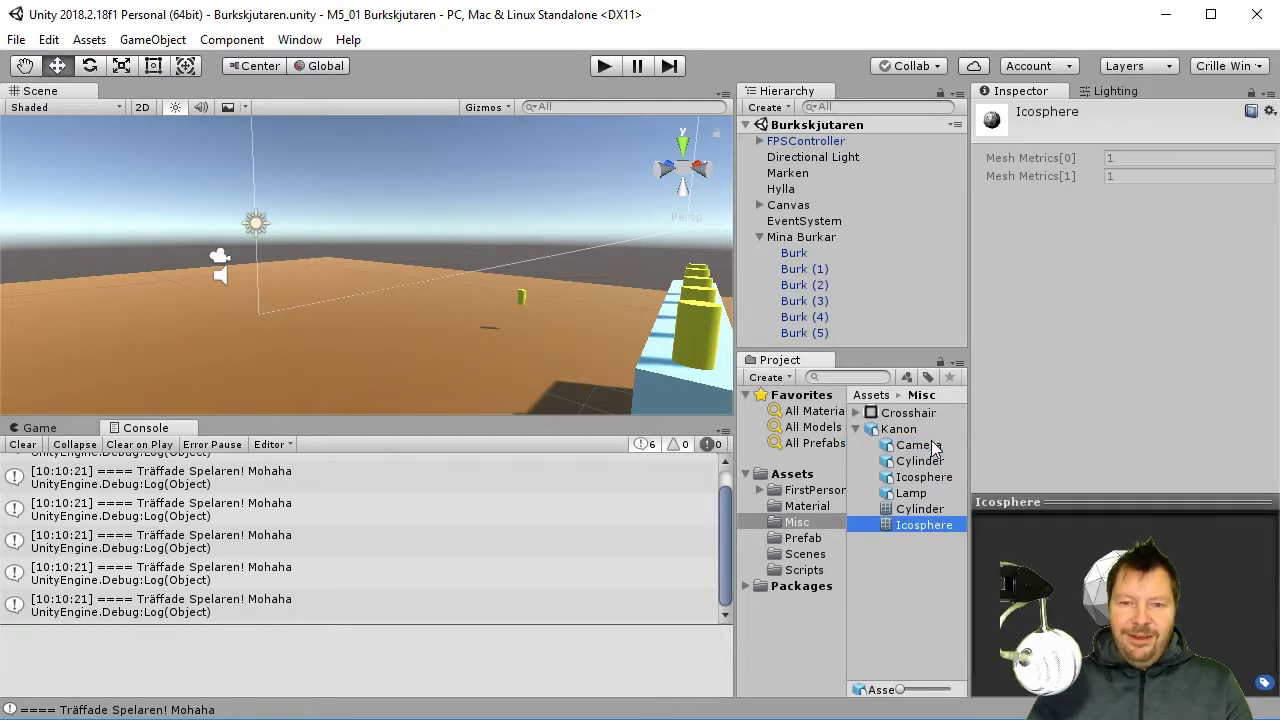
pyautogui.click(926, 495)
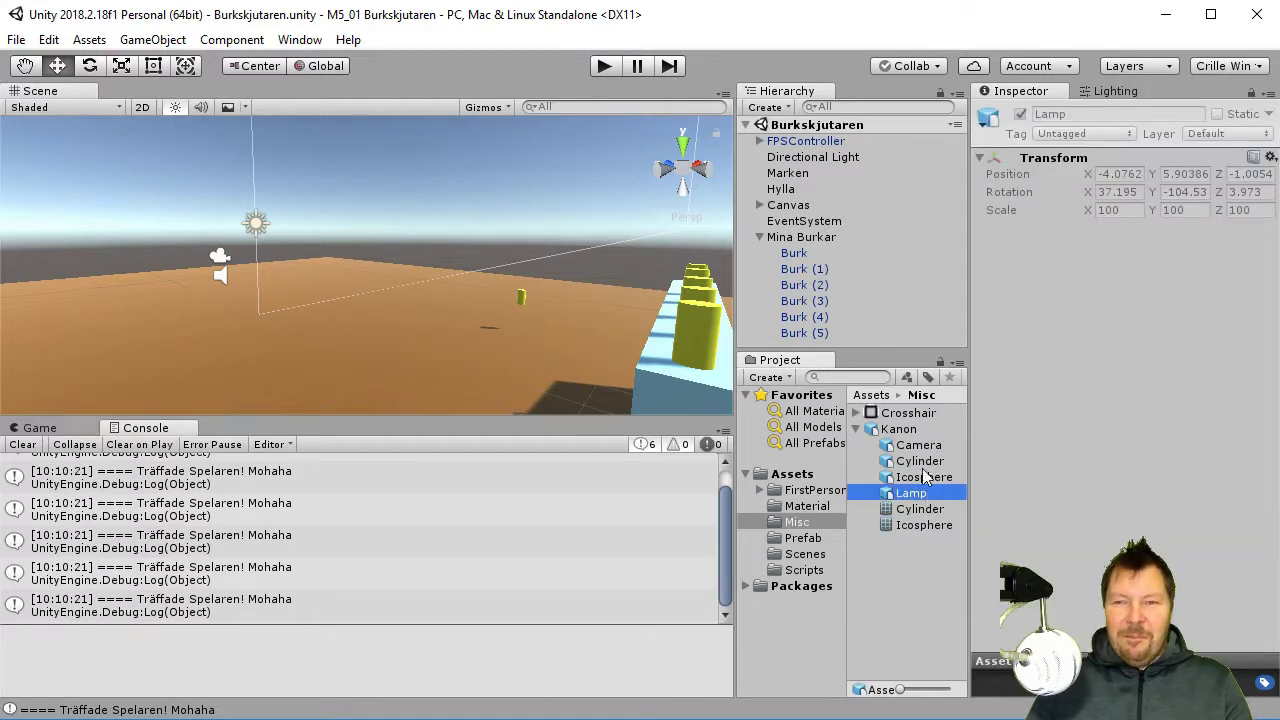
pyautogui.click(857, 430)
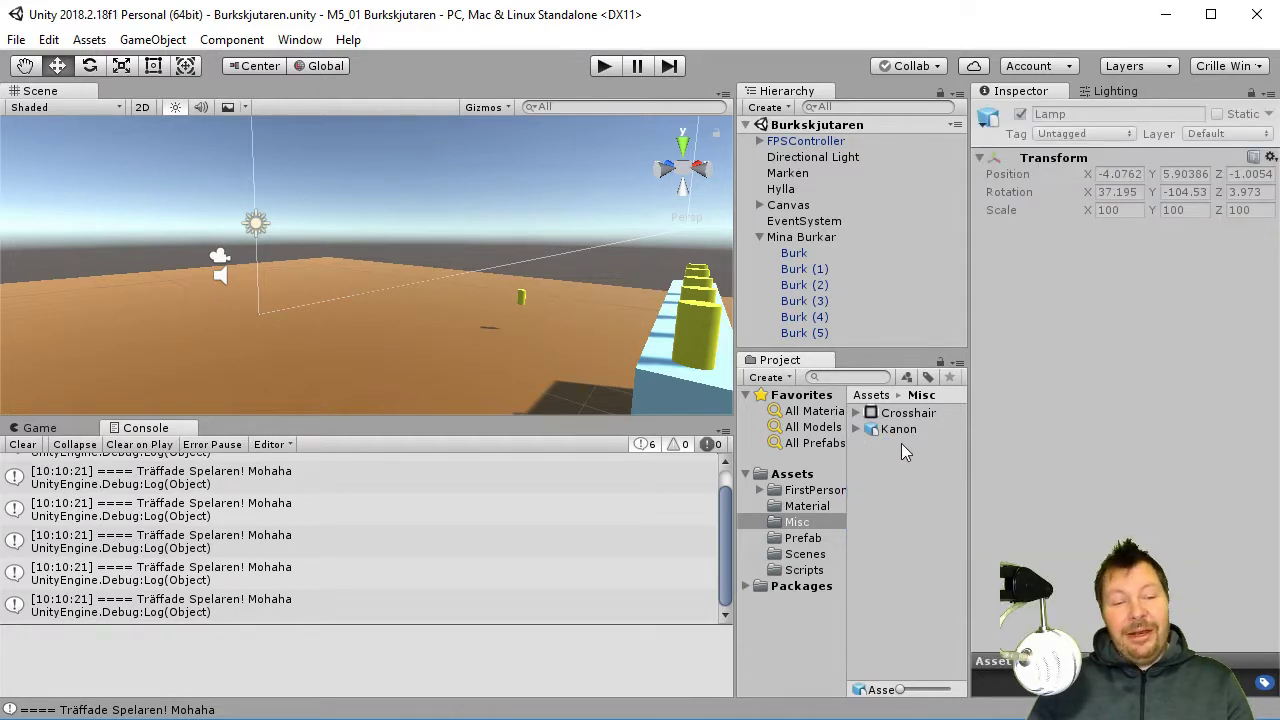
# Place the Kanon cannon into the Burkskjutaren scene and start the game in the Game view
pyautogui.click(39, 429)
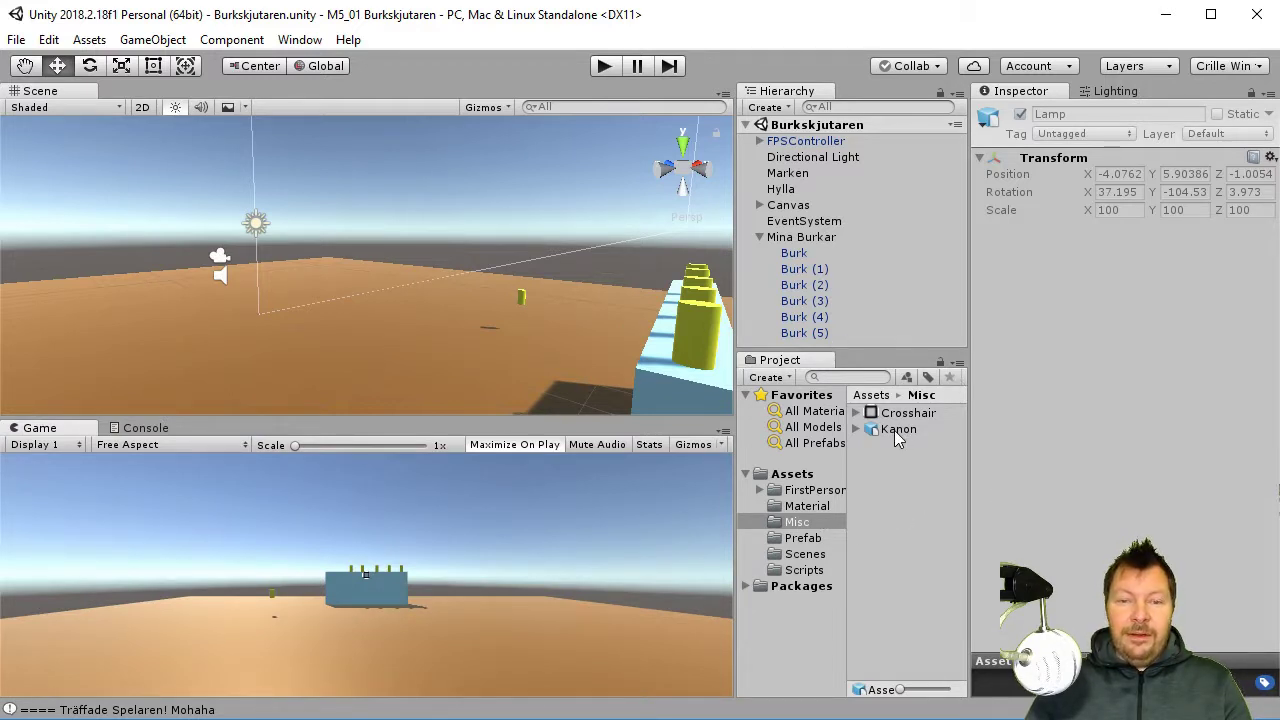
pyautogui.click(759, 237)
pyautogui.moveTo(898, 429)
pyautogui.mouseDown()
pyautogui.moveTo(370, 331)
pyautogui.moveTo(373, 343)
pyautogui.mouseUp()
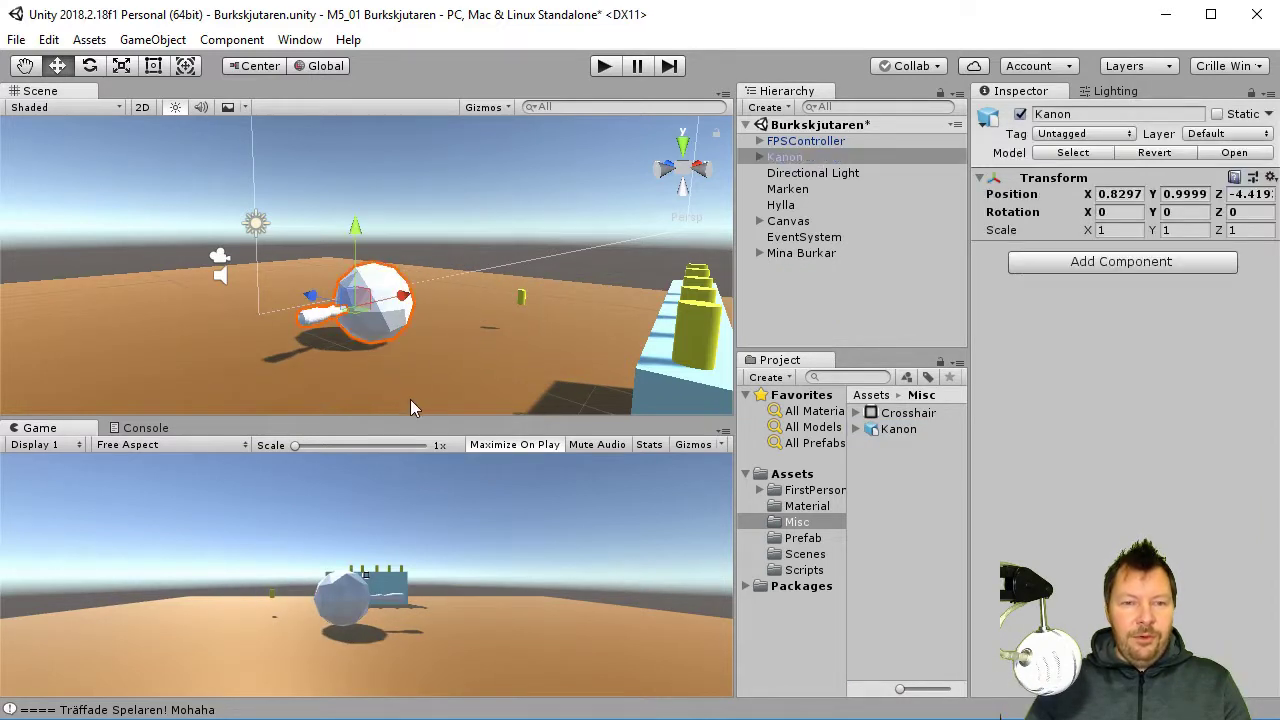
pyautogui.scroll(3, 404, 405)
pyautogui.scroll(-2, 404, 409)
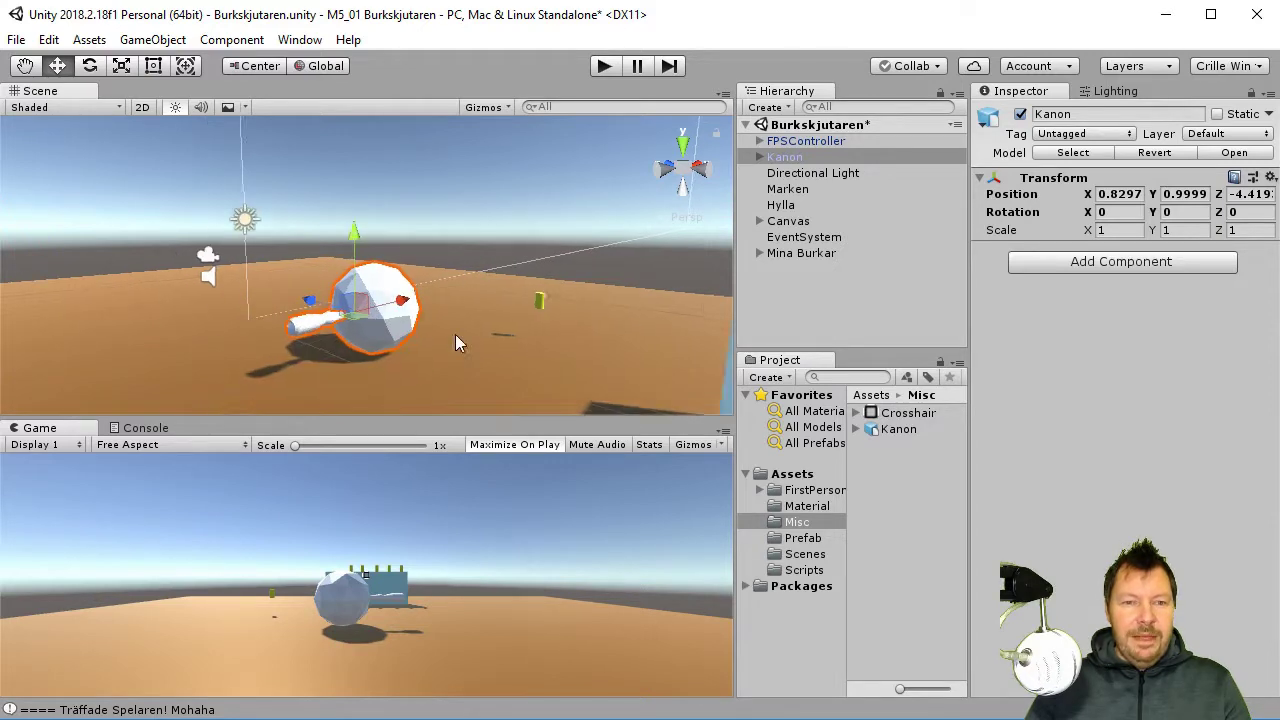
pyautogui.click(603, 68)
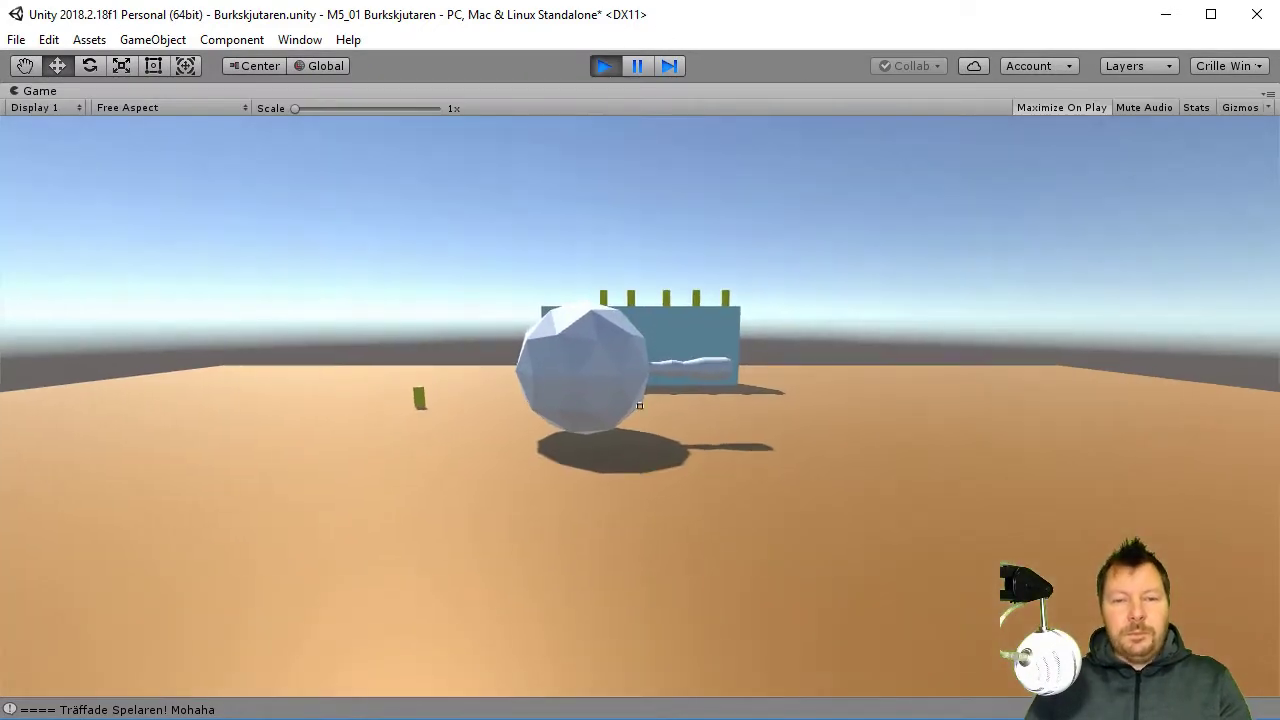
# Walk the player toward the cannon and back, then exit and stop play mode
pyautogui.press('w')
pyautogui.press('s')
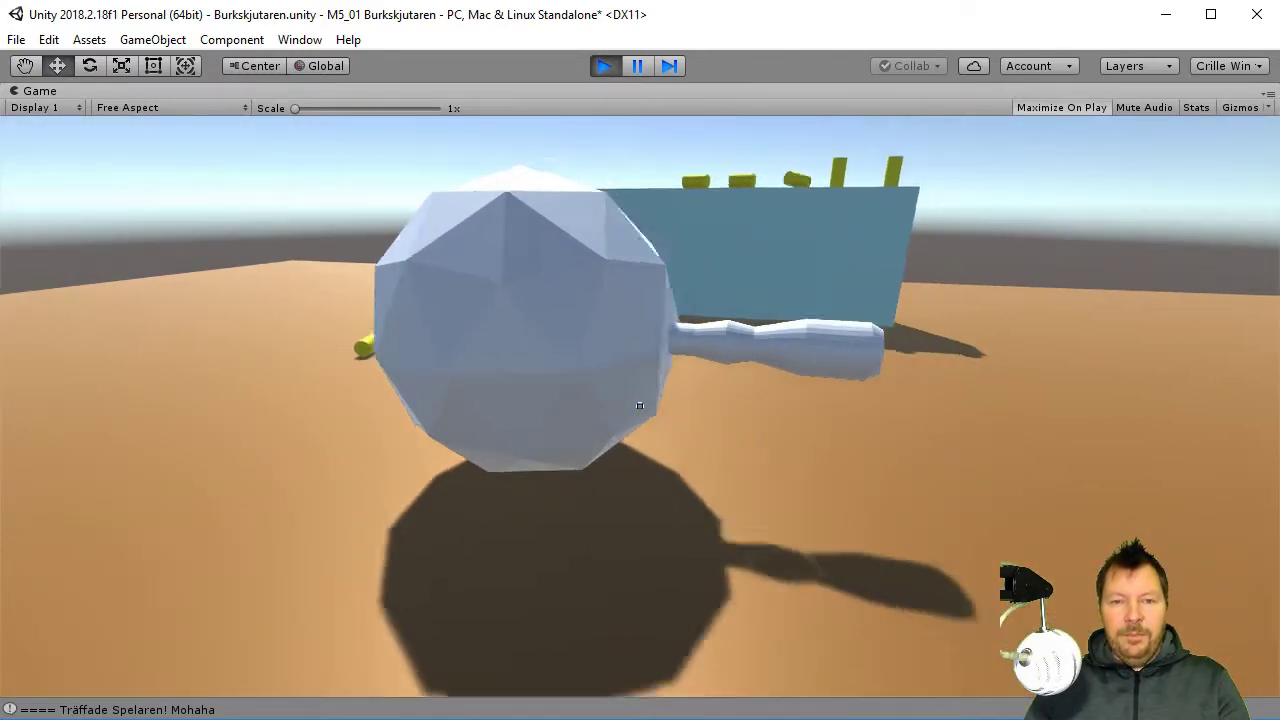
pyautogui.press('Escape')
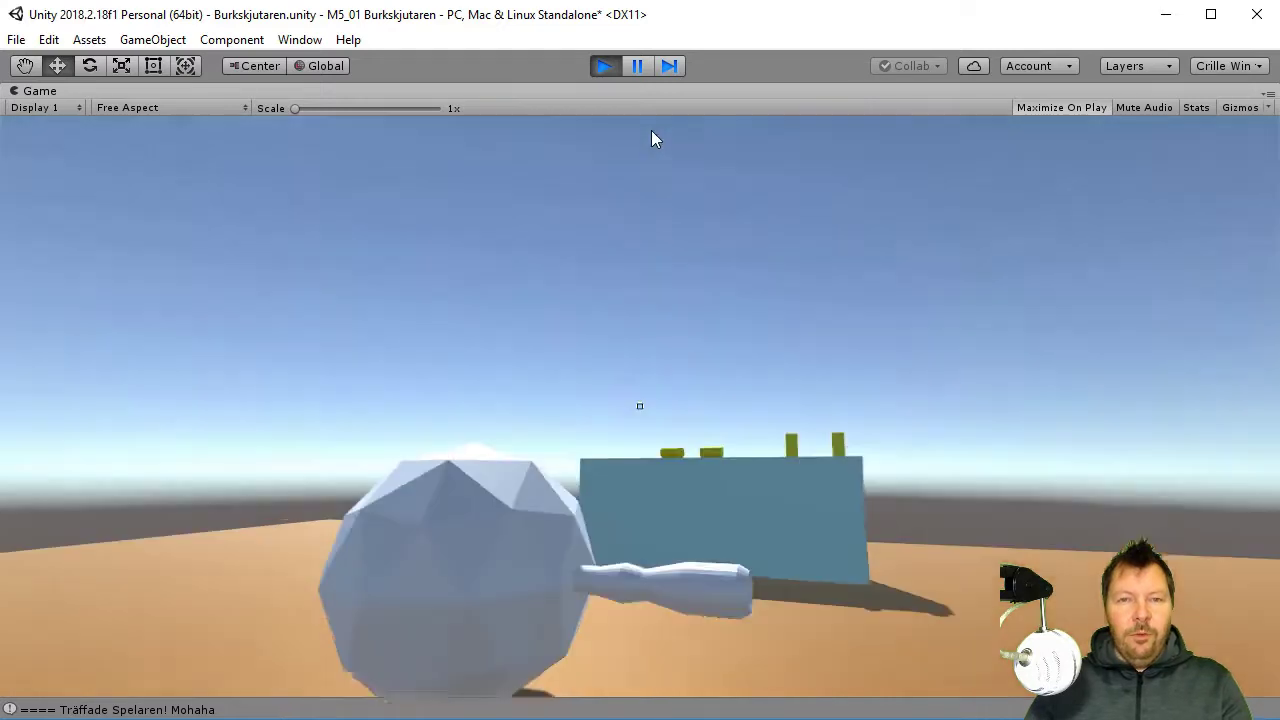
pyautogui.click(605, 67)
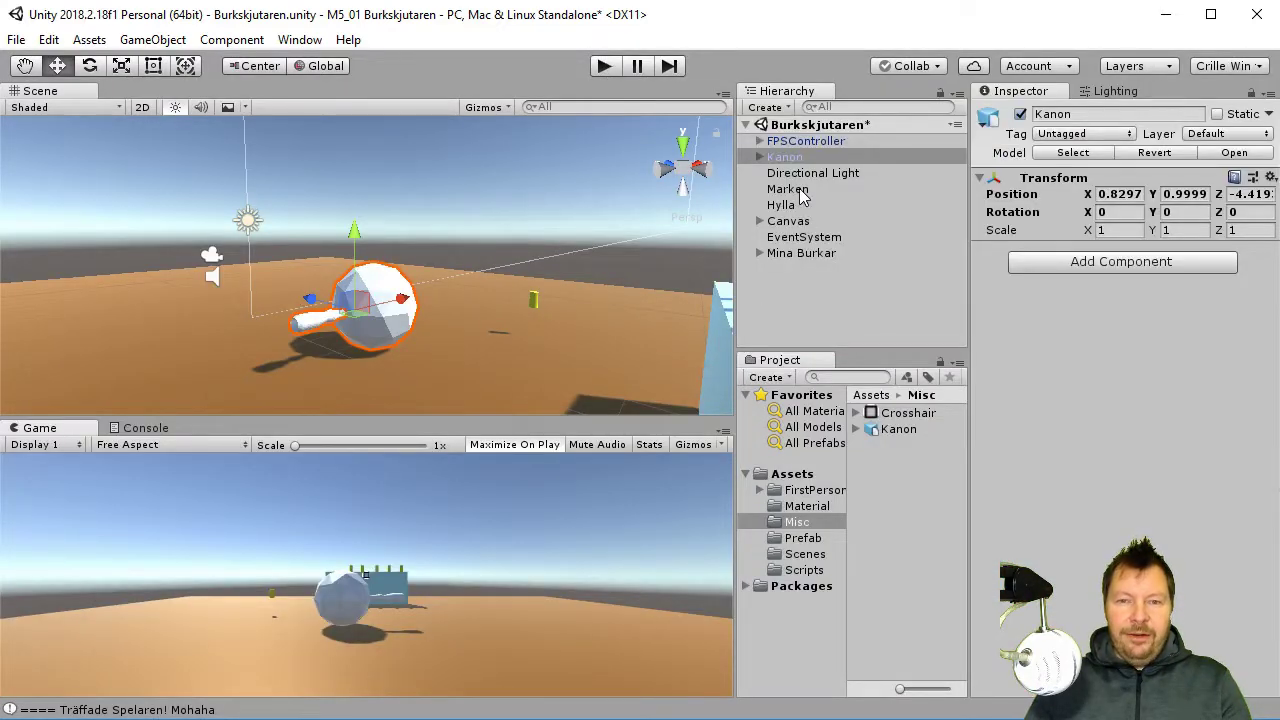
# Deactivate the Mina Burkar group so its cans are hidden from the scene
pyautogui.click(760, 253)
pyautogui.click(818, 256)
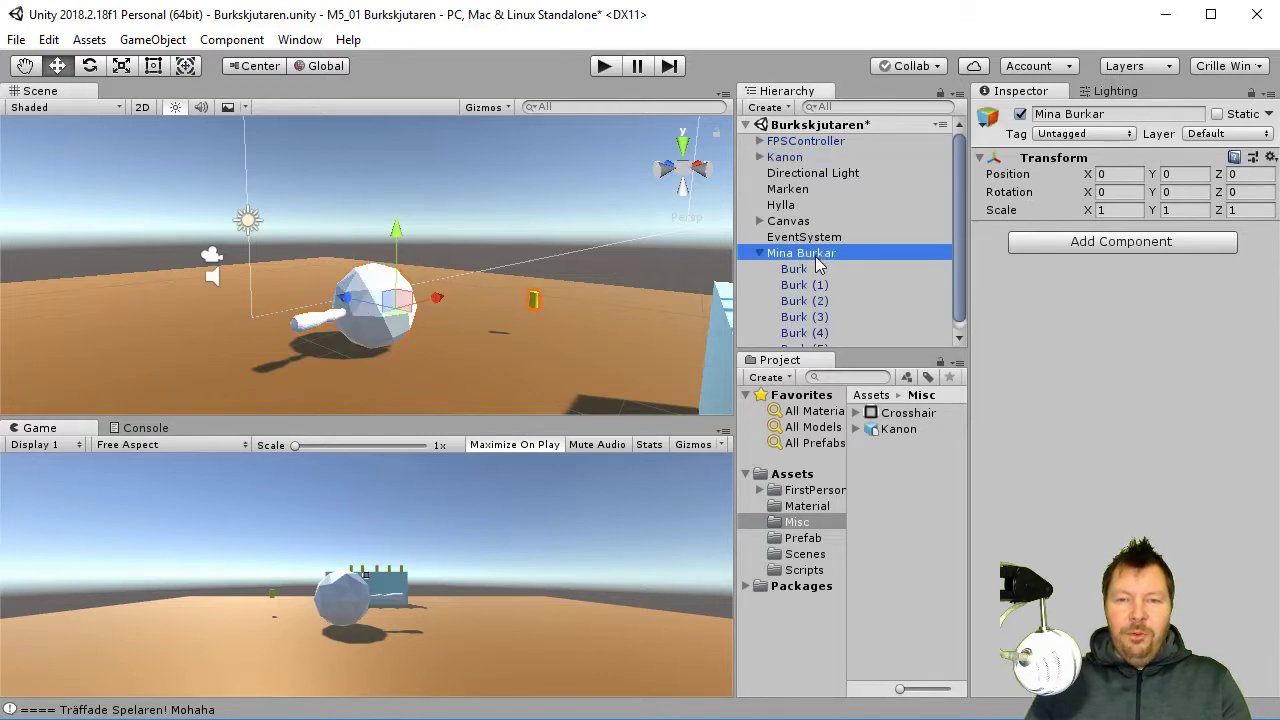
pyautogui.click(1020, 114)
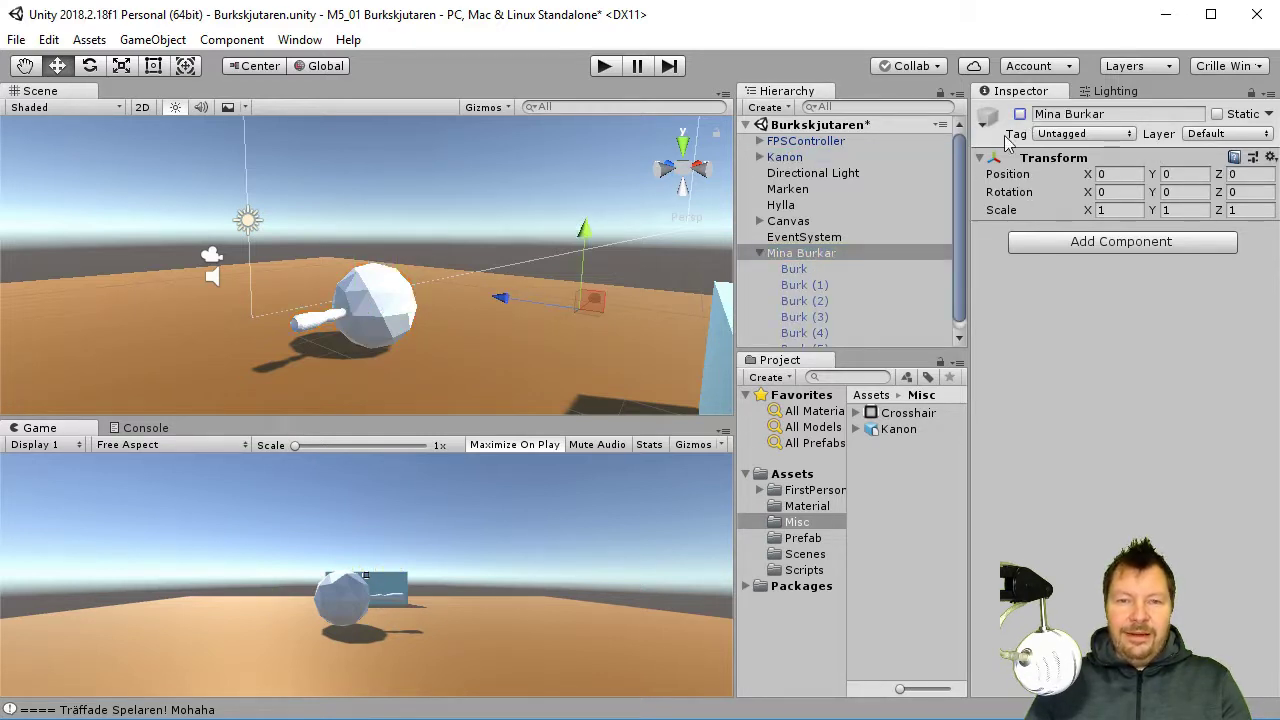
pyautogui.click(760, 254)
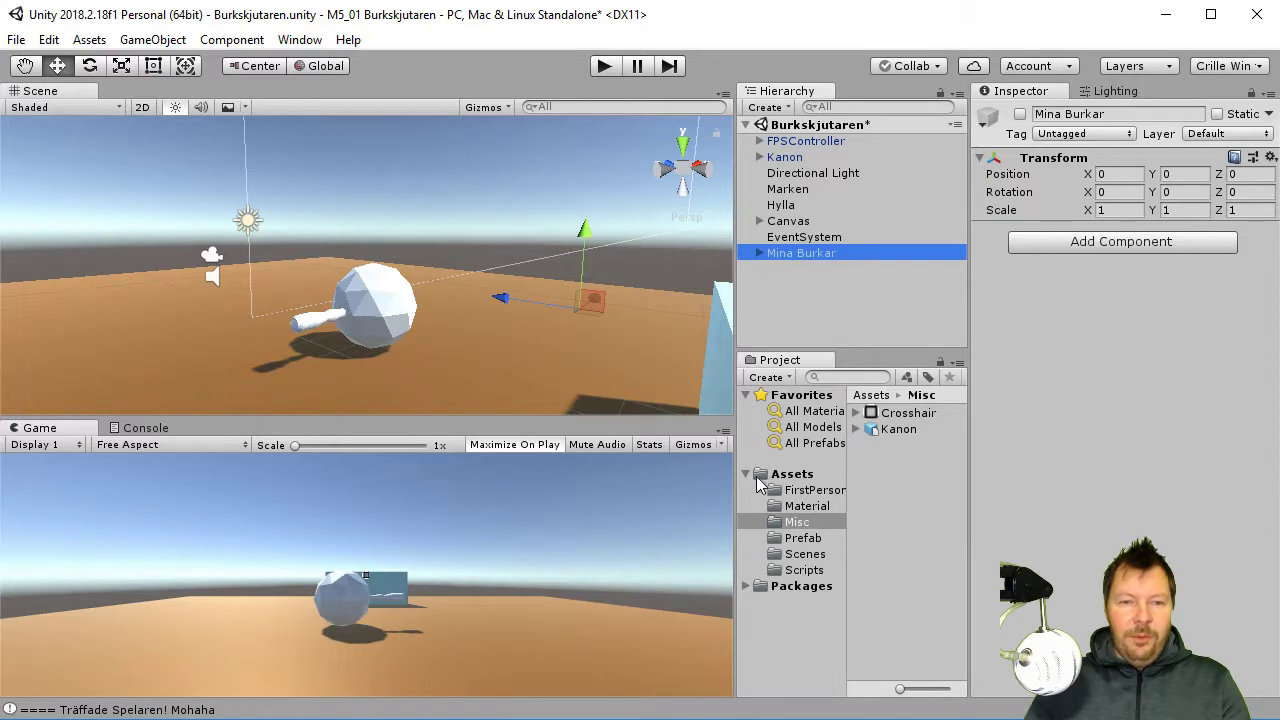
# Create a new material named KanonKroppFarg in the Material folder
pyautogui.click(826, 510)
pyautogui.rightClick(911, 527)
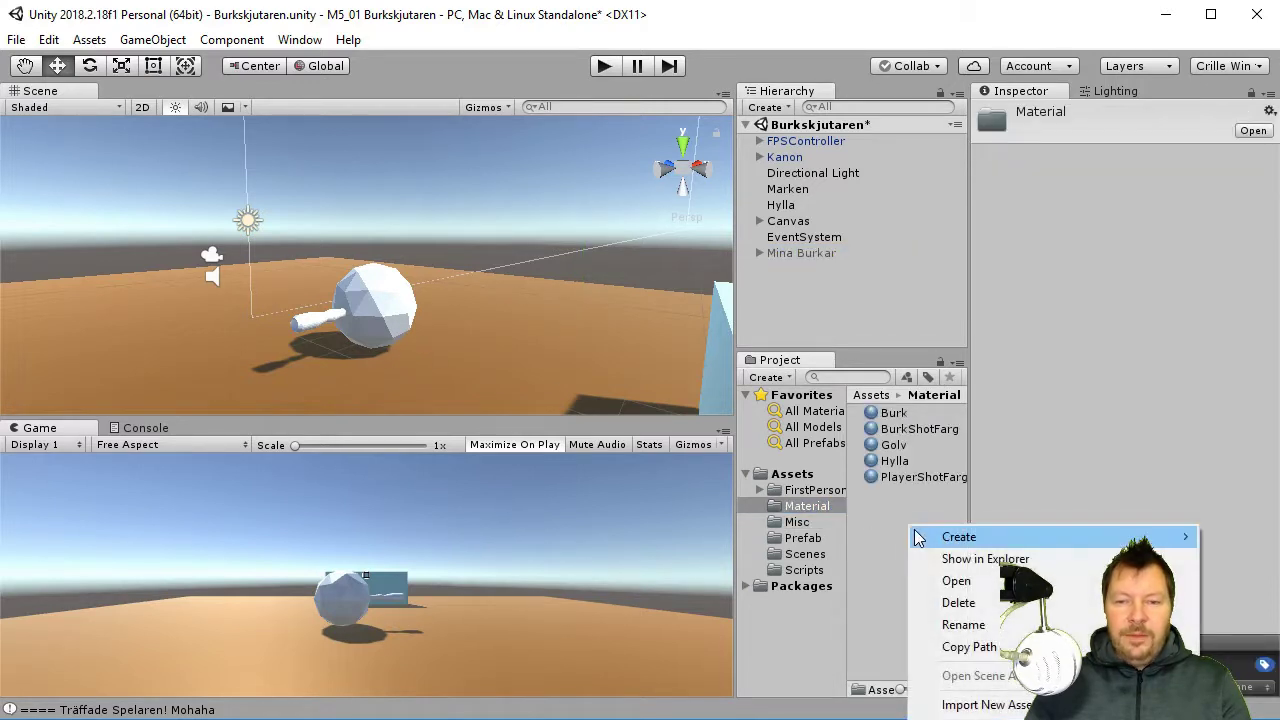
pyautogui.moveTo(950, 545)
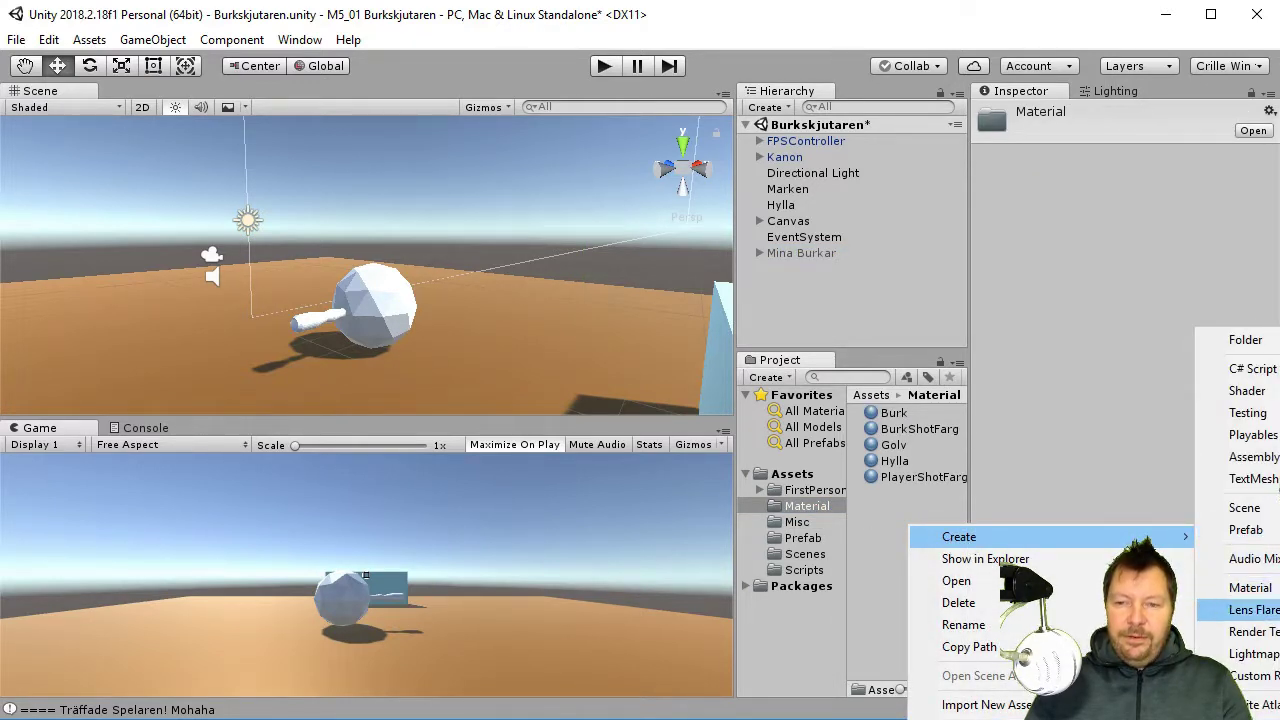
pyautogui.click(1272, 589)
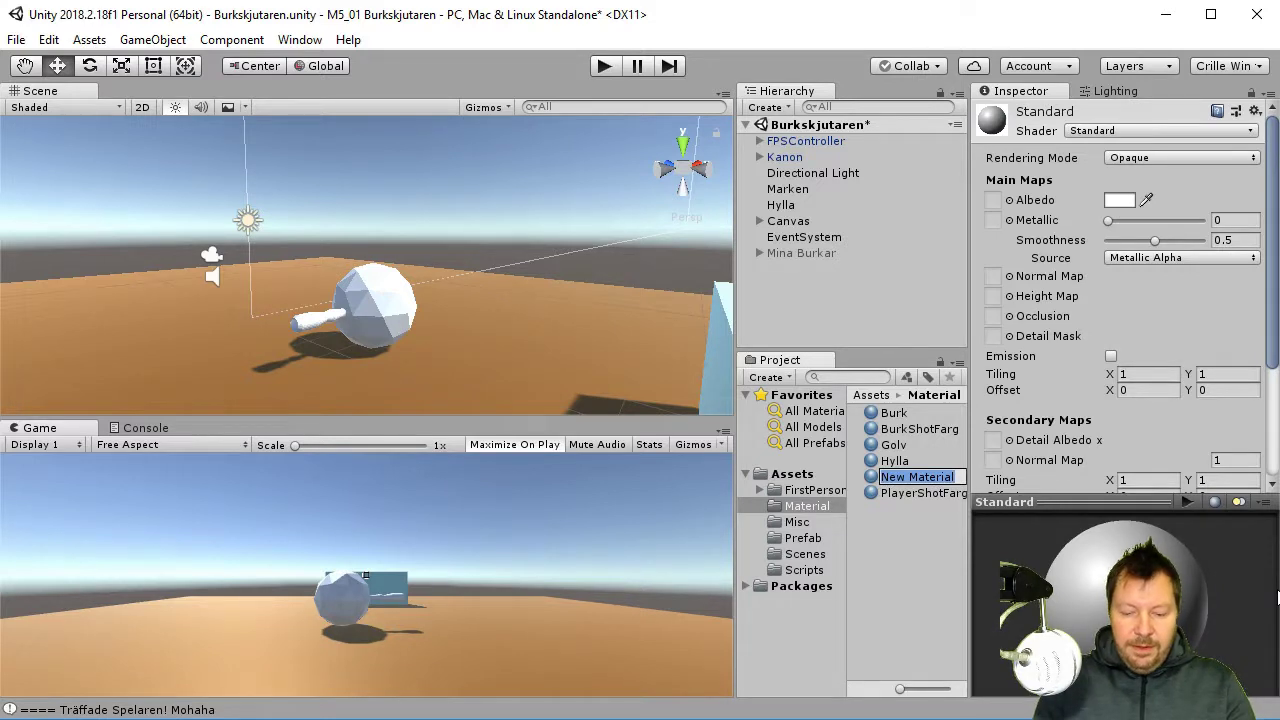
pyautogui.write('KanonKr')
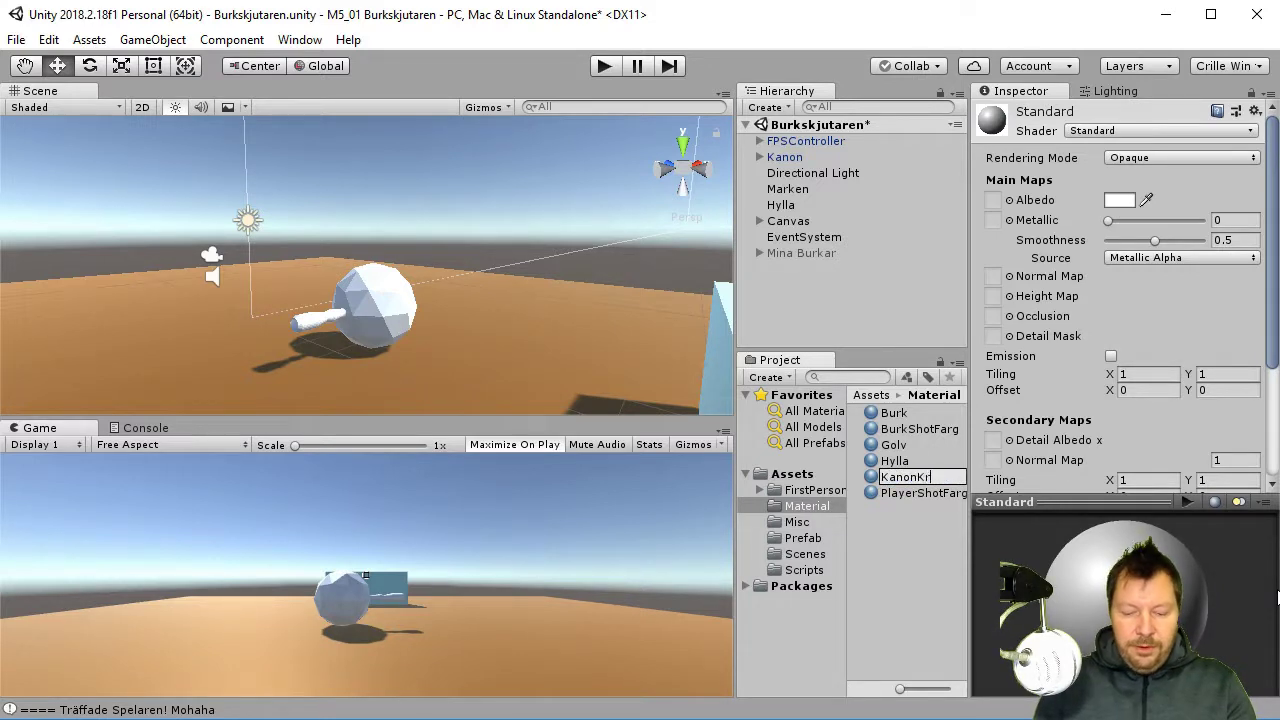
pyautogui.write('oppFarg')
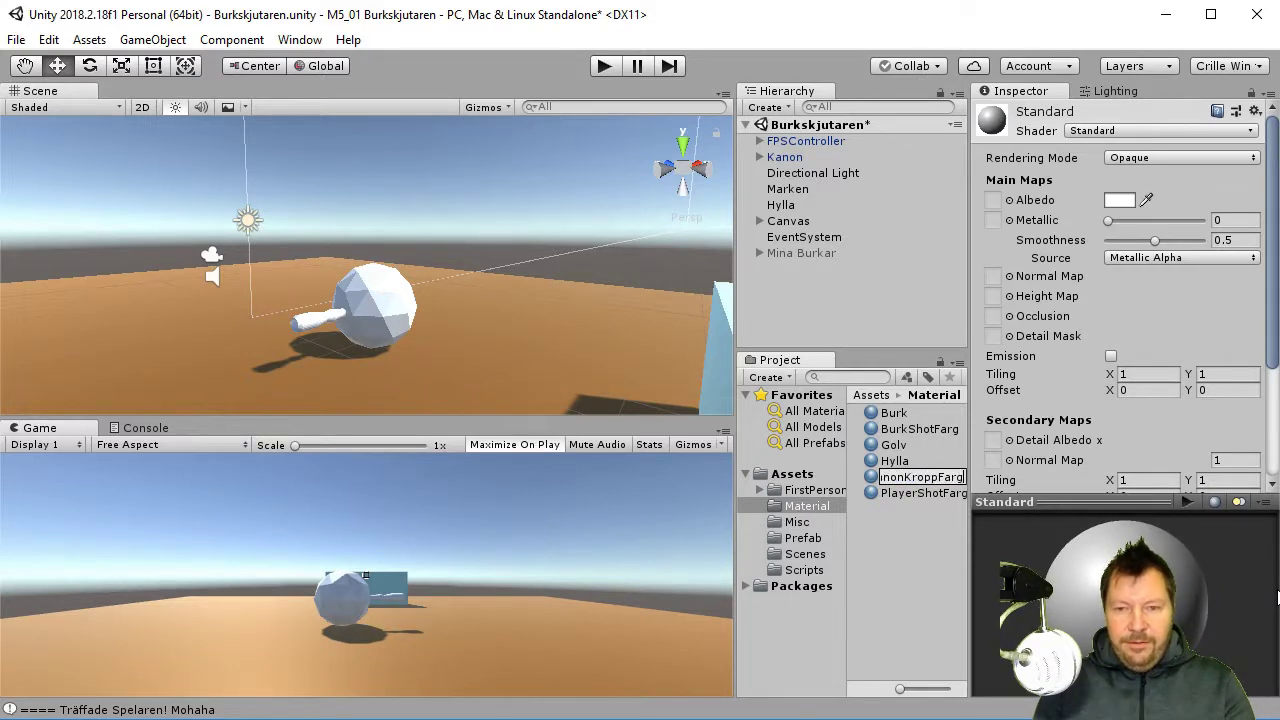
pyautogui.press('Return')
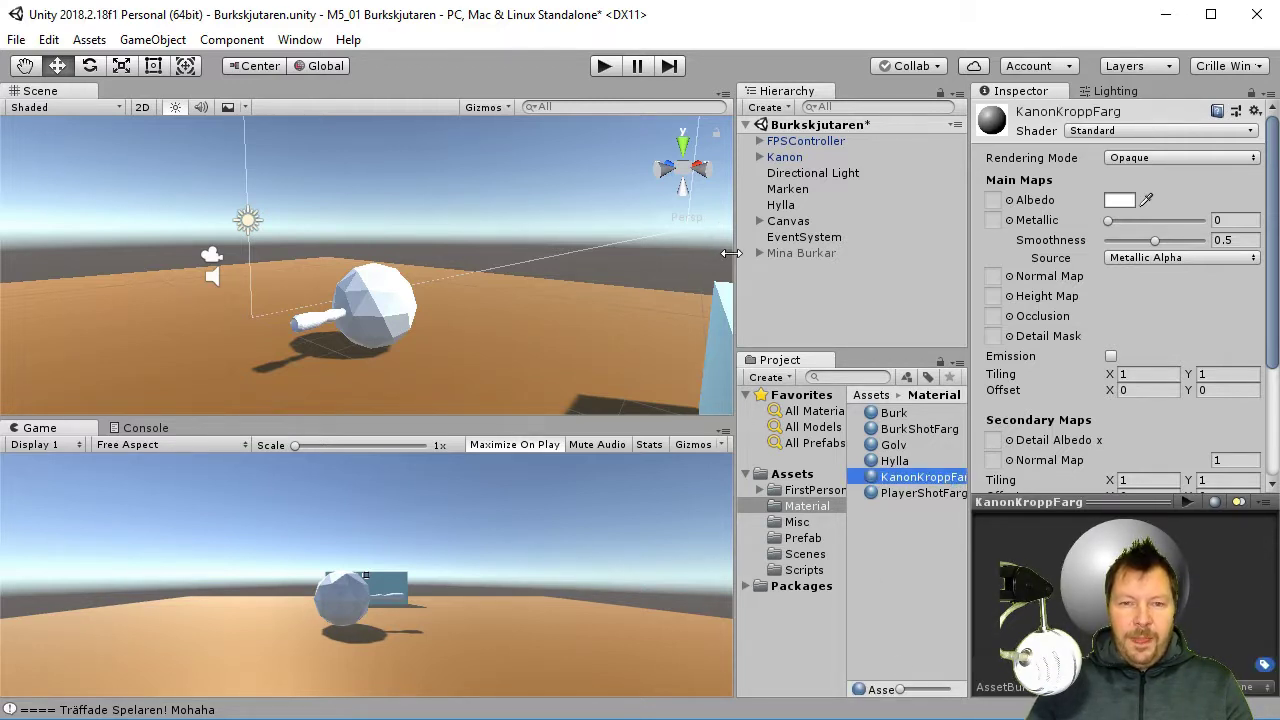
# Create a second material named KanonPipaFarg, then reselect KanonKroppFarg
pyautogui.moveTo(735, 253); pyautogui.dragTo(686, 258)
pyautogui.click(868, 580)
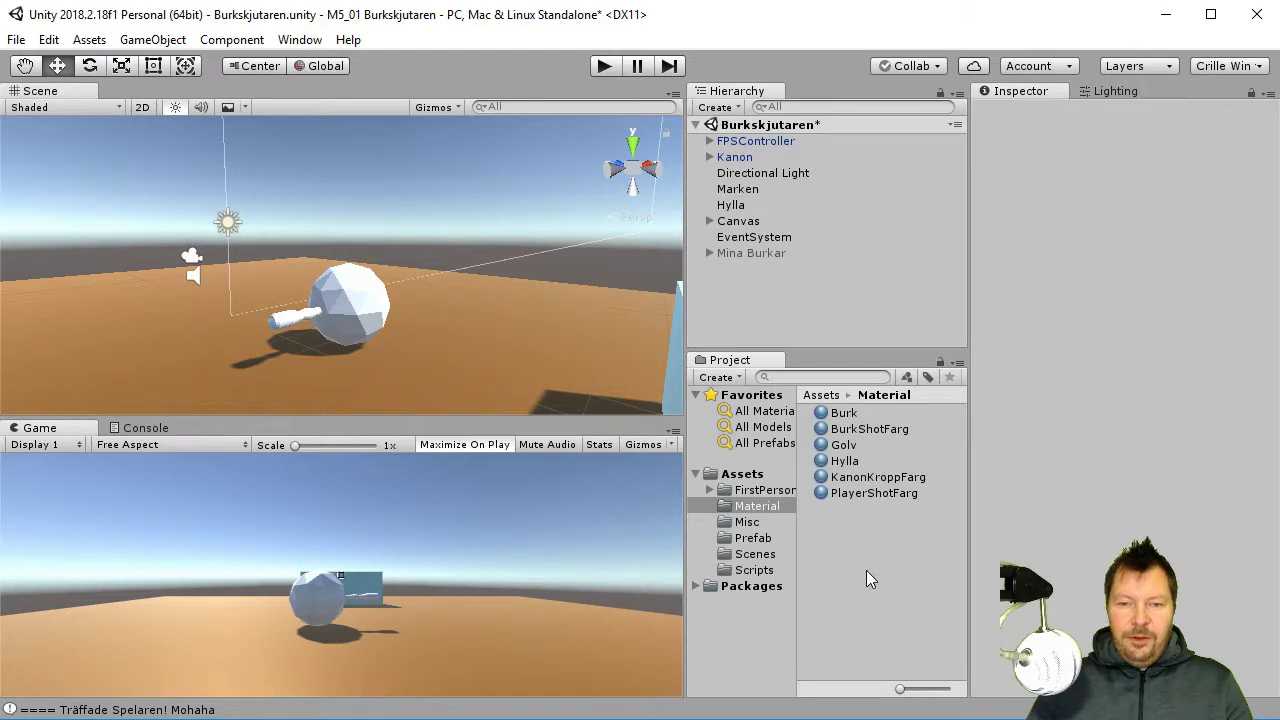
pyautogui.rightClick(868, 580)
pyautogui.moveTo(966, 281)
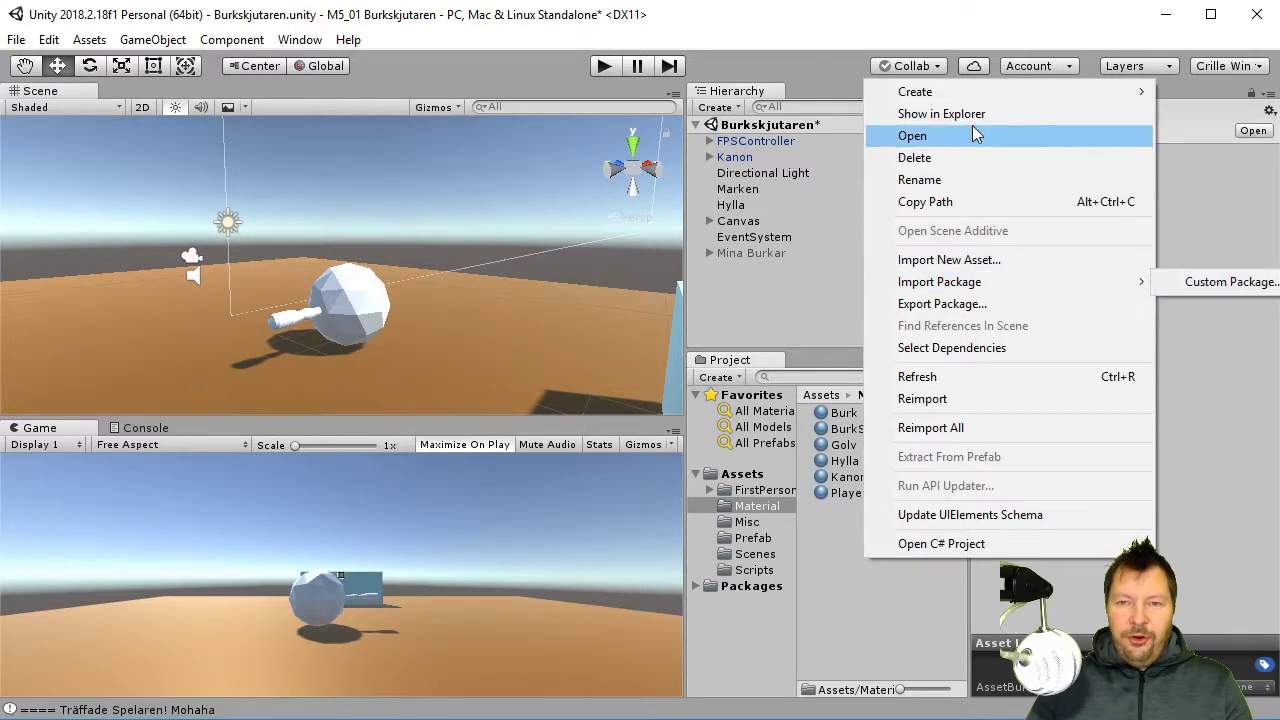
pyautogui.moveTo(975, 91)
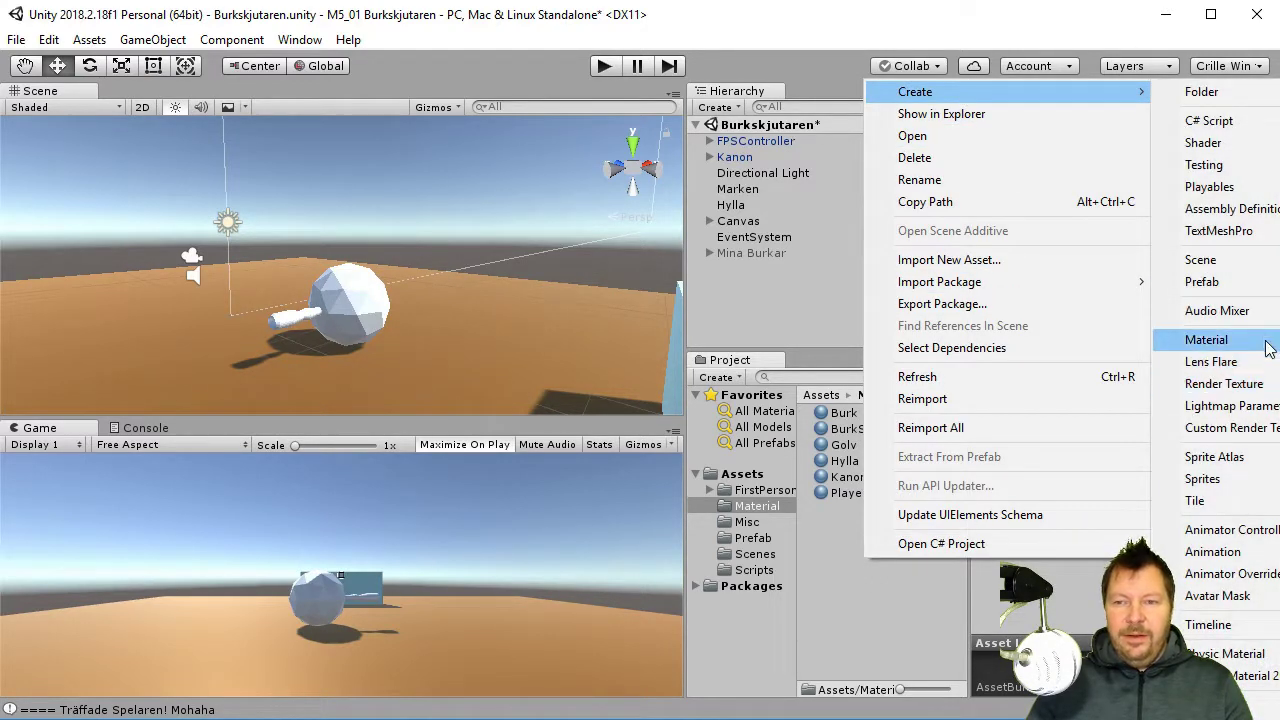
pyautogui.click(1206, 340)
pyautogui.write('Kan')
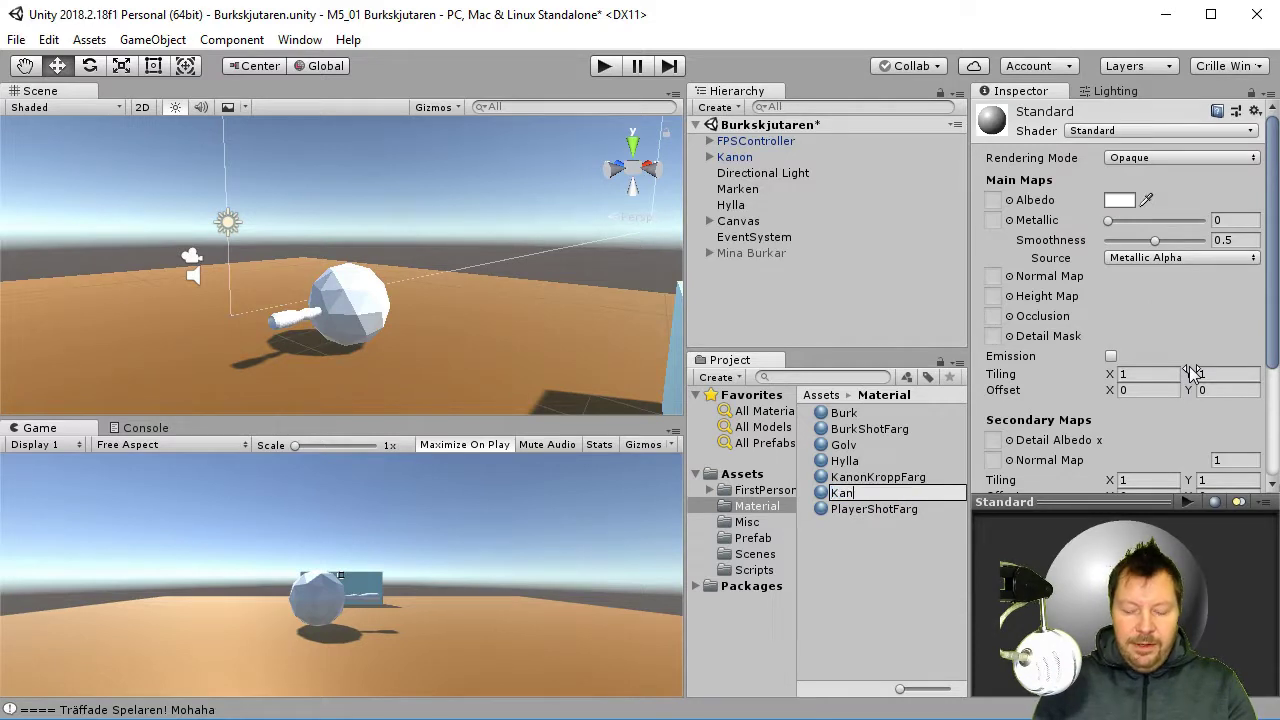
pyautogui.write('onPipaFarg')
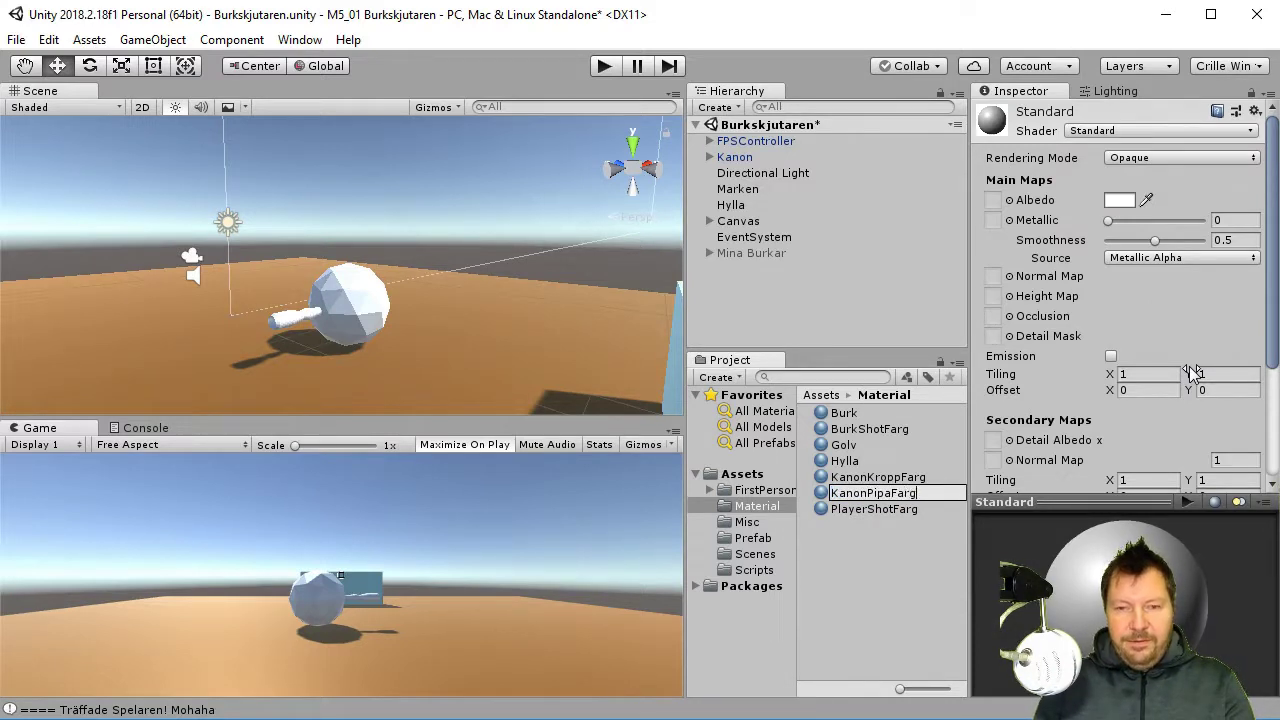
pyautogui.press('Return')
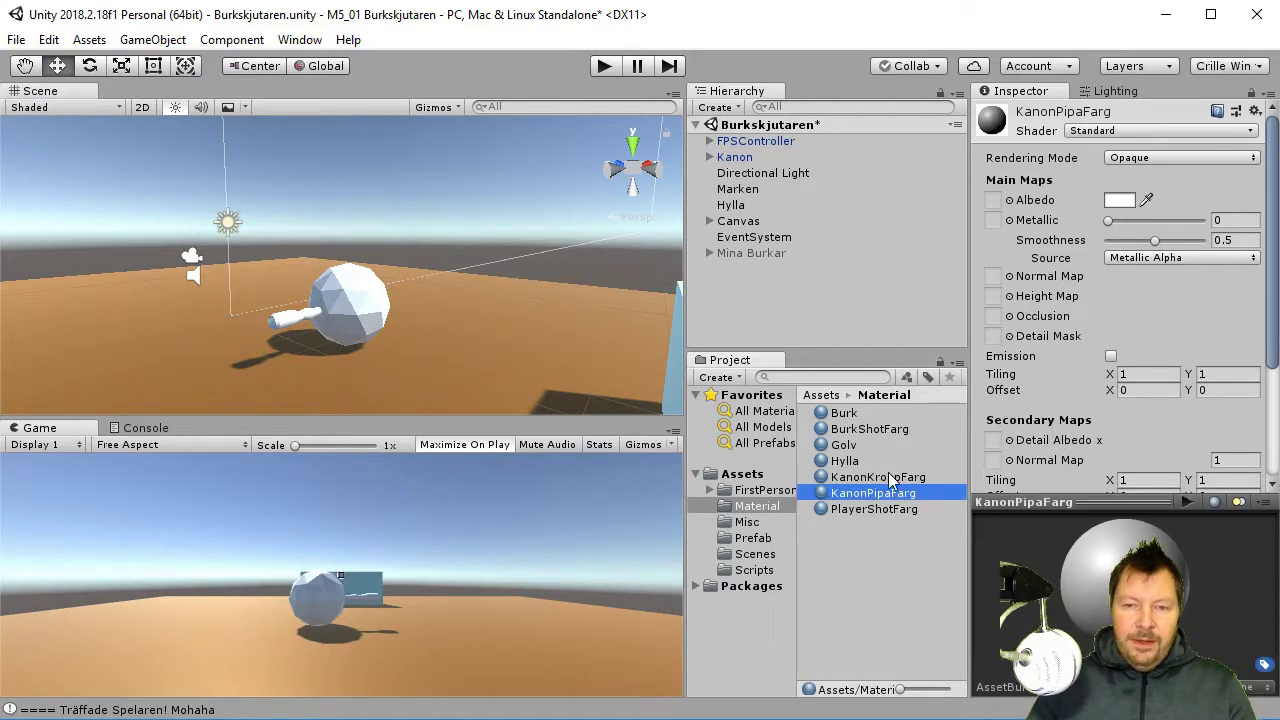
pyautogui.click(891, 478)
# Give KanonKroppFarg albedo 2C2C2C and Metallic 1, and apply it to the cannon's ball body
pyautogui.click(1122, 201)
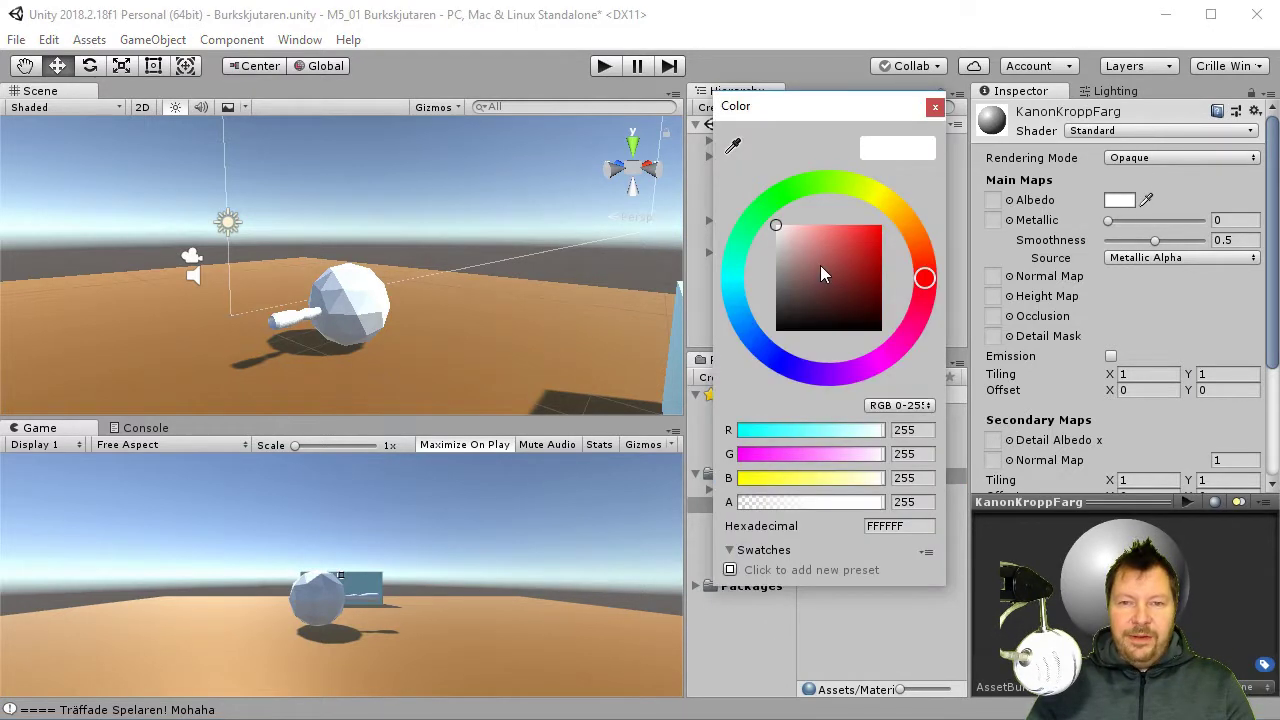
pyautogui.moveTo(820, 265); pyautogui.dragTo(723, 368)
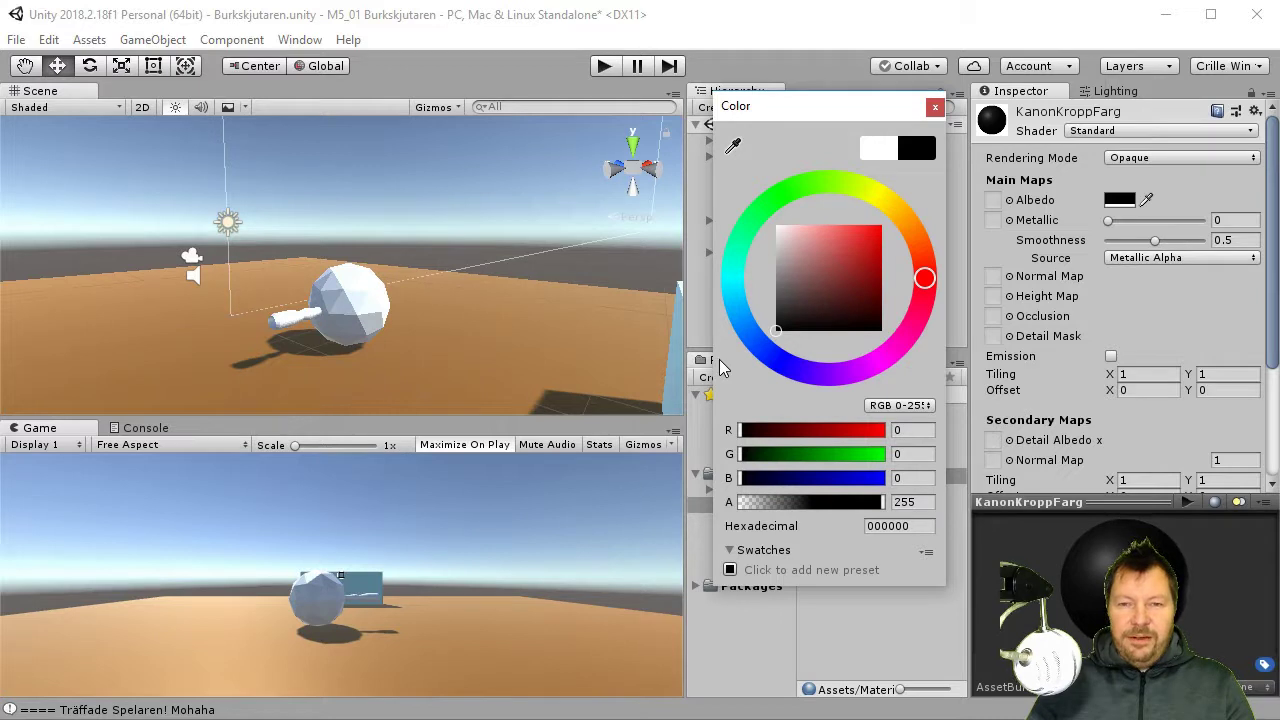
pyautogui.moveTo(808, 320); pyautogui.dragTo(747, 320)
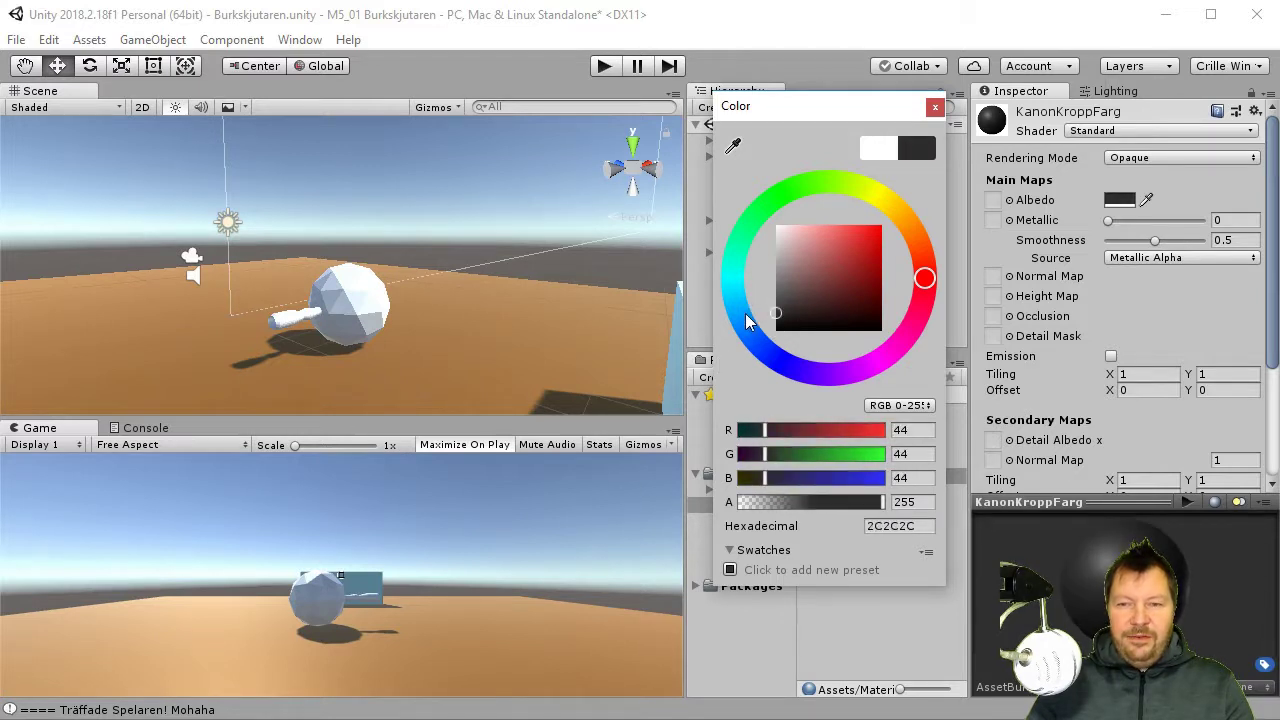
pyautogui.click(937, 107)
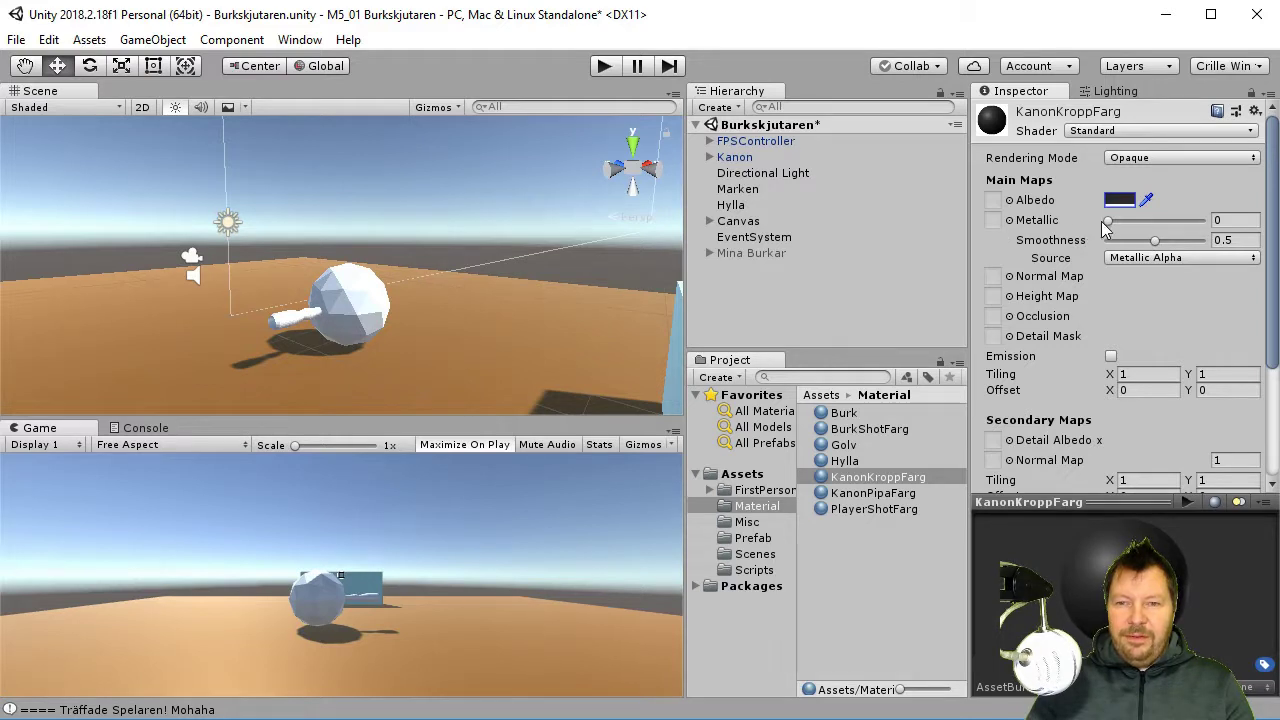
pyautogui.moveTo(1113, 226); pyautogui.dragTo(1242, 233)
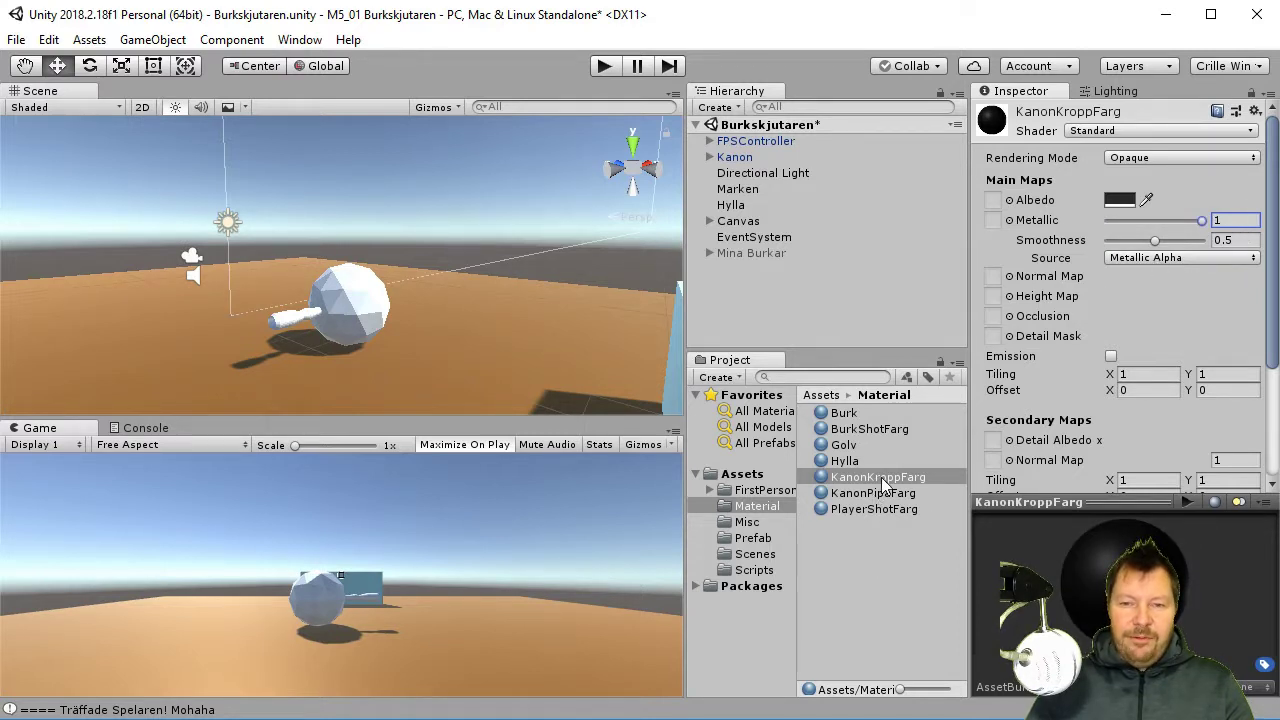
pyautogui.moveTo(884, 483); pyautogui.dragTo(349, 313)
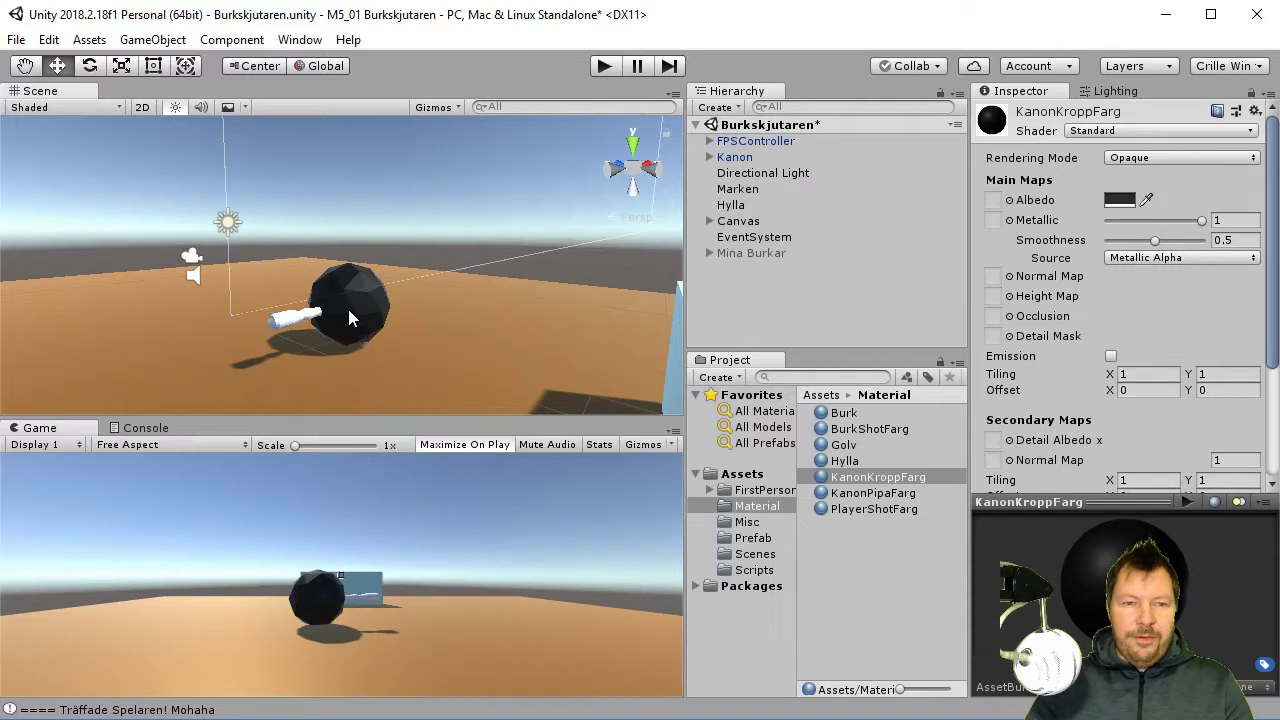
# Give KanonPipaFarg a grey 7B7B7B albedo and Metallic 1 for the cannon barrel
pyautogui.click(871, 494)
pyautogui.click(1130, 203)
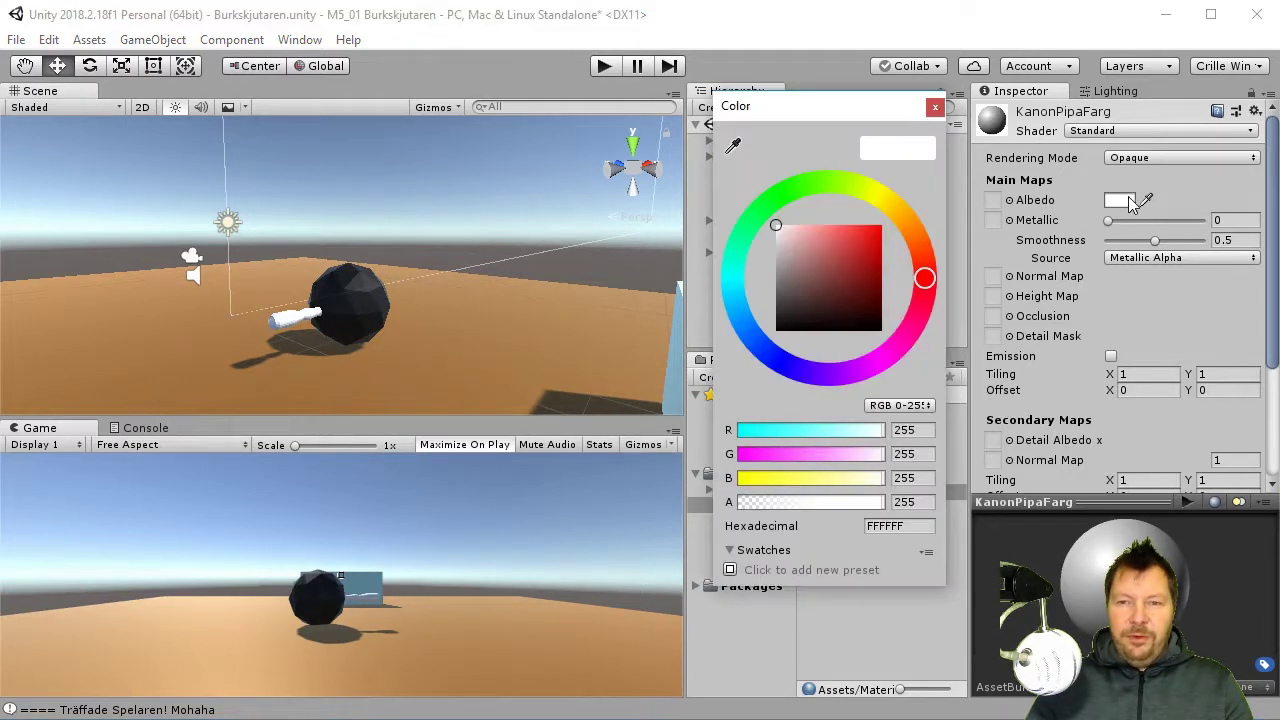
pyautogui.moveTo(838, 281); pyautogui.dragTo(741, 288)
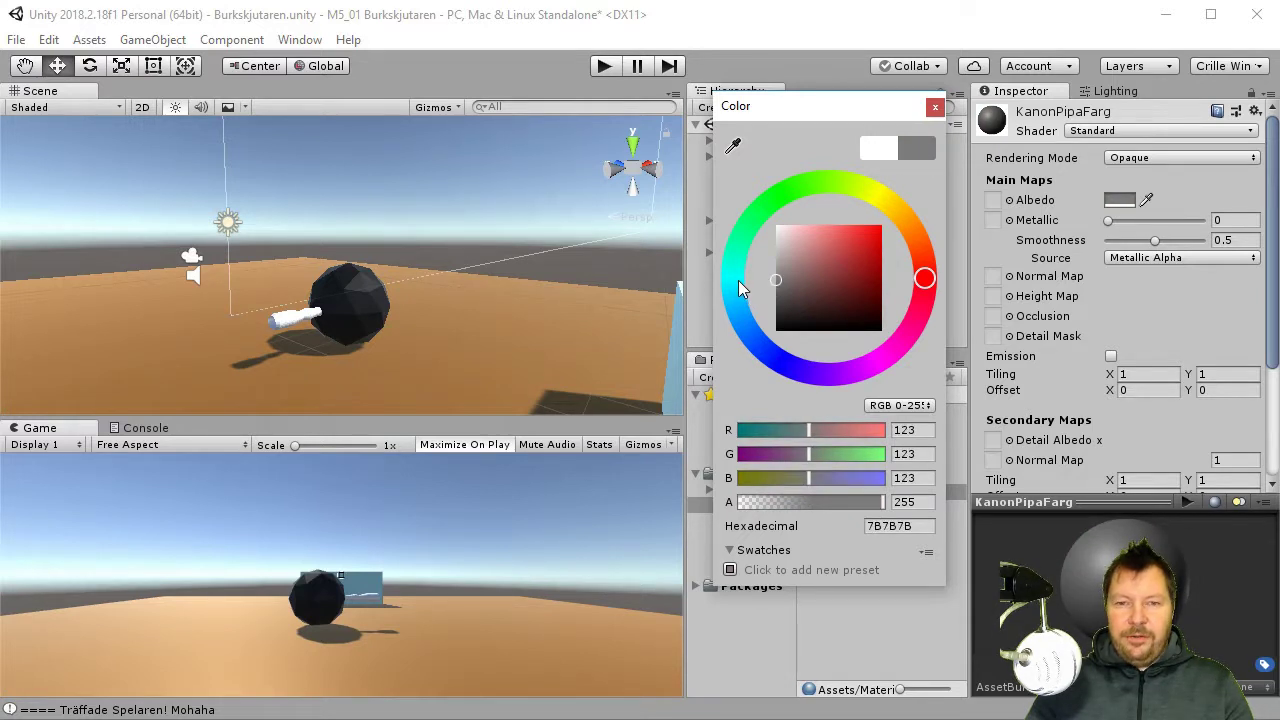
pyautogui.click(1108, 224)
pyautogui.moveTo(1186, 222); pyautogui.dragTo(1203, 222)
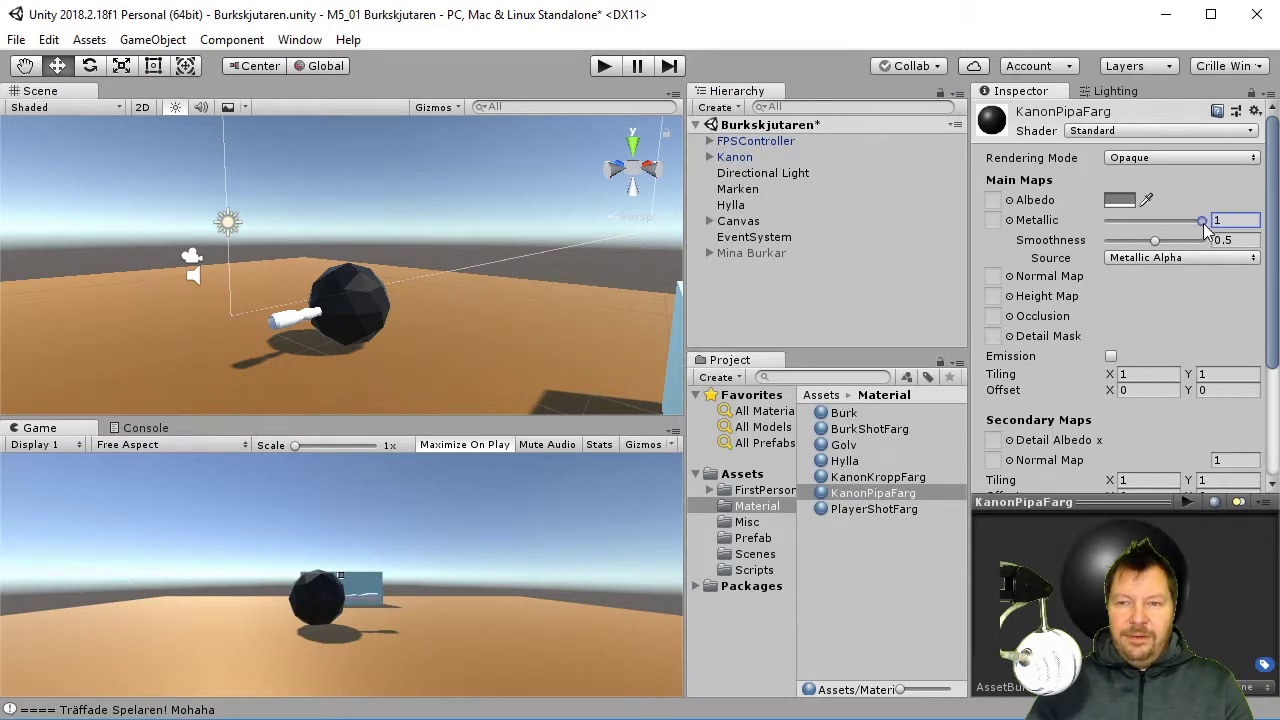
pyautogui.click(878, 494)
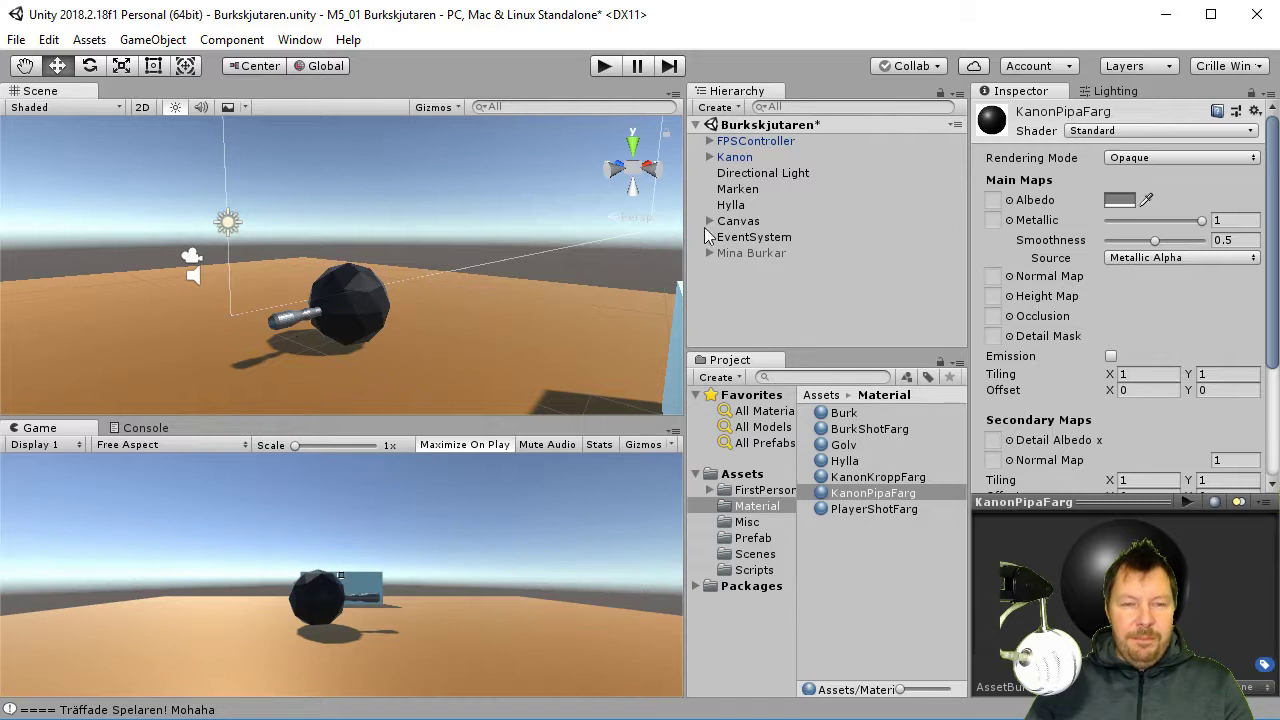
# Orbit and zoom around the cannon to inspect the black body and grey barrel
pyautogui.scroll(3, 392, 340)
pyautogui.scroll(3, 380, 350)
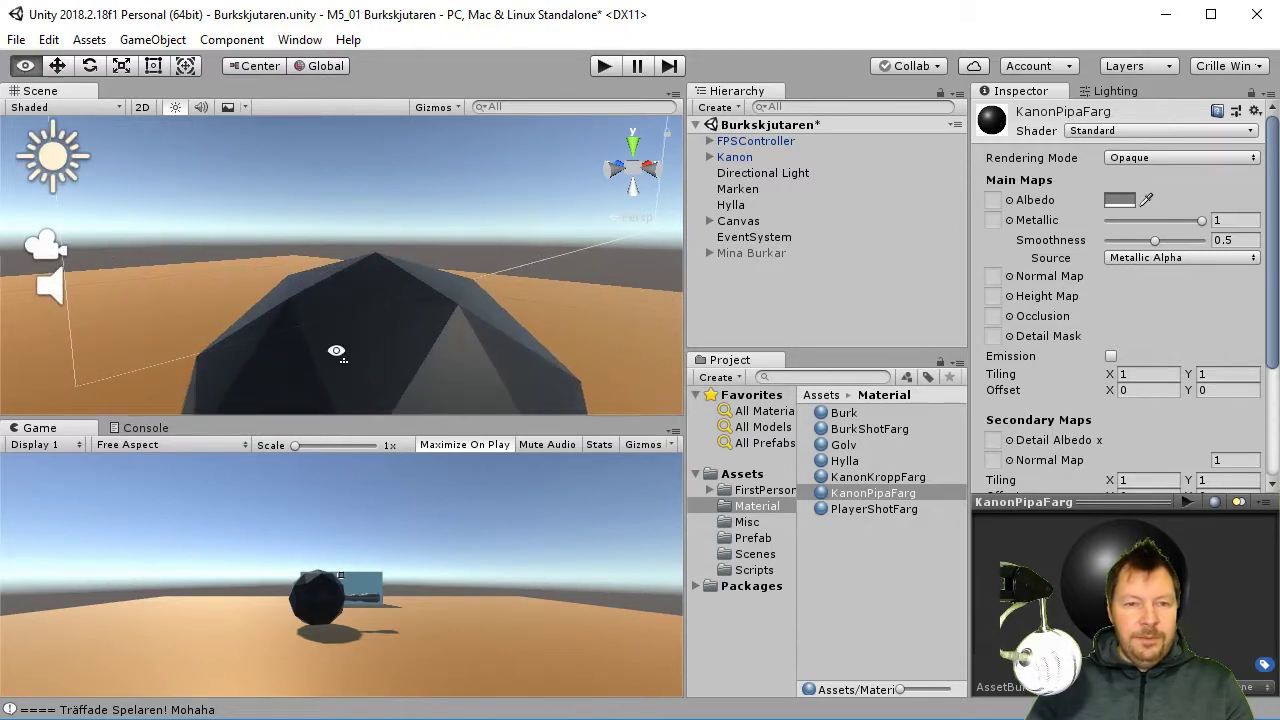
pyautogui.keyDown('alt'); pyautogui.moveTo(363, 363); pyautogui.dragTo(370, 378); pyautogui.keyUp('alt')
pyautogui.keyDown('alt'); pyautogui.moveTo(370, 378); pyautogui.dragTo(529, 221, button='right'); pyautogui.keyUp('alt')
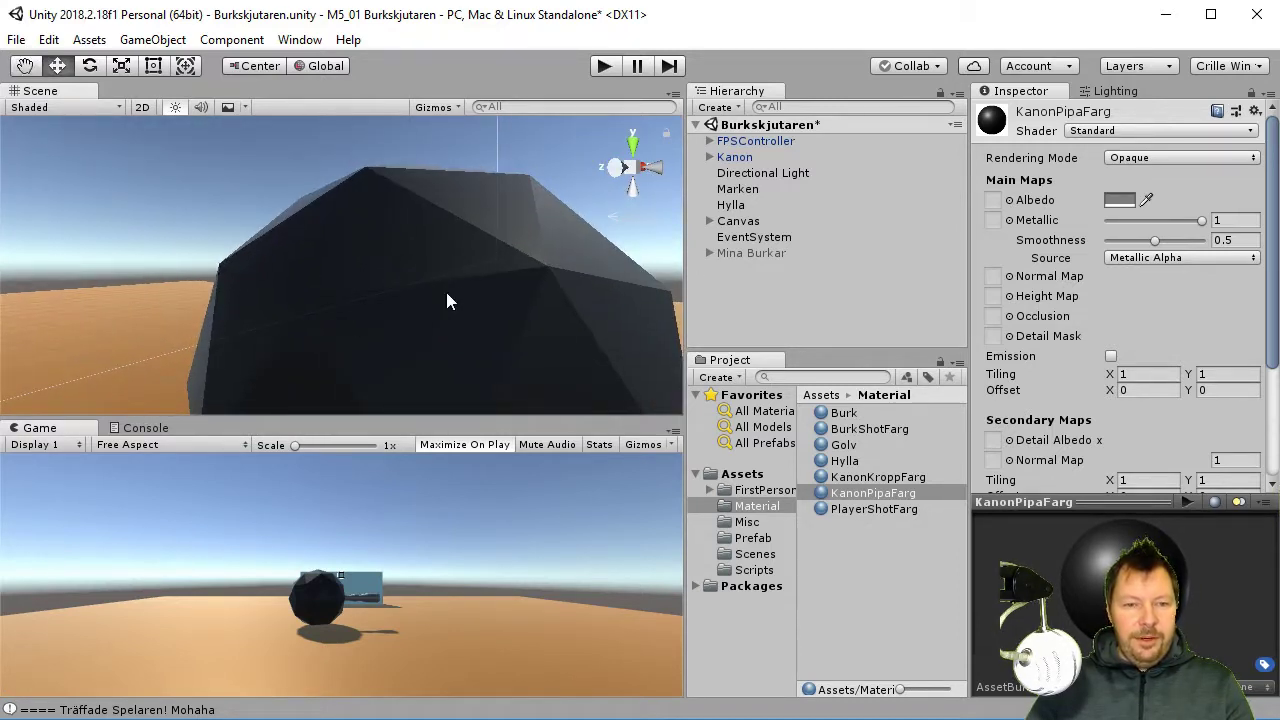
pyautogui.keyDown('alt'); pyautogui.moveTo(447, 300); pyautogui.dragTo(529, 277); pyautogui.keyUp('alt')
pyautogui.keyDown('alt'); pyautogui.moveTo(529, 277); pyautogui.dragTo(553, 313, button='right'); pyautogui.keyUp('alt')
pyautogui.keyDown('alt'); pyautogui.moveTo(307, 372); pyautogui.dragTo(537, 335); pyautogui.keyUp('alt')
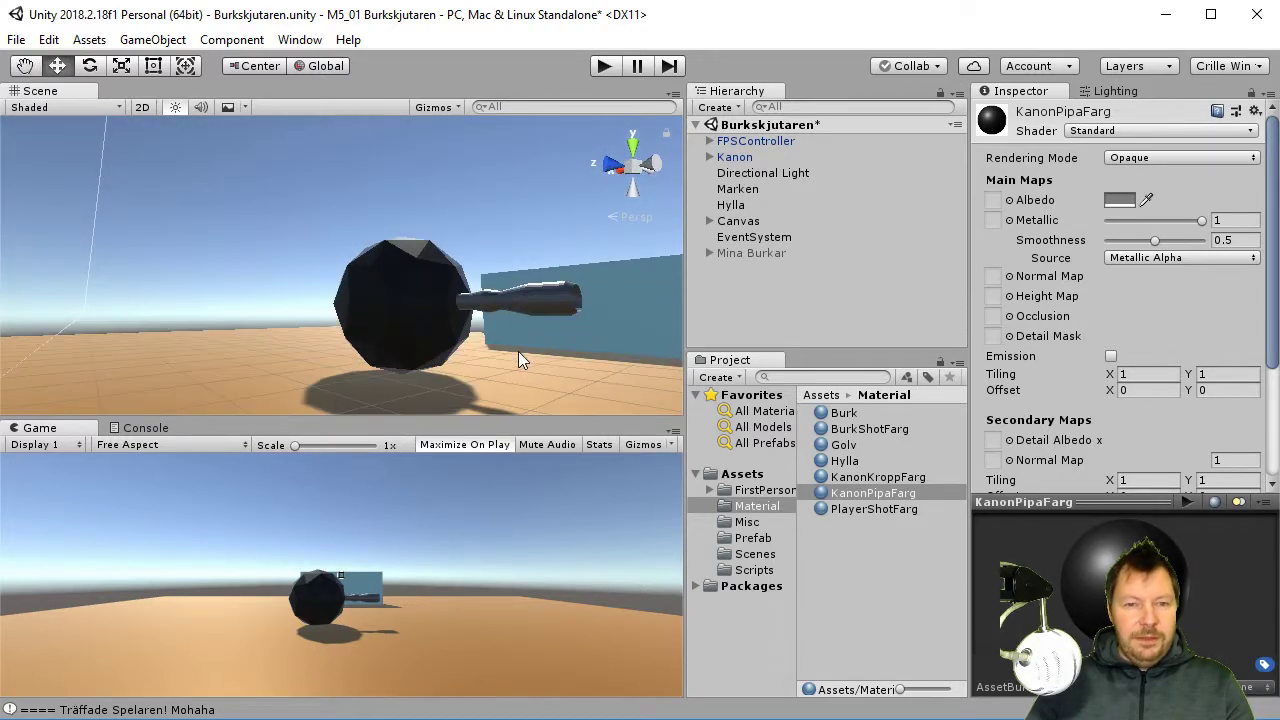
pyautogui.scroll(3, 522, 352)
pyautogui.scroll(-2, 515, 353)
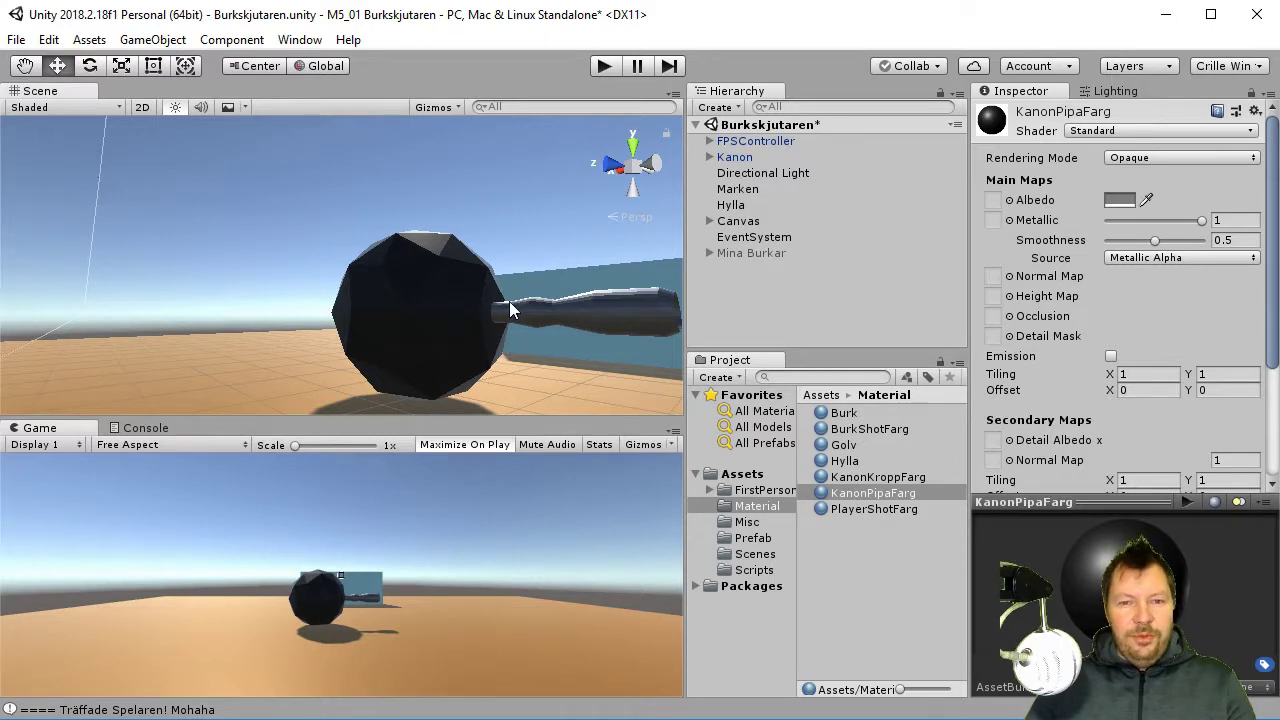
pyautogui.scroll(-3, 509, 301)
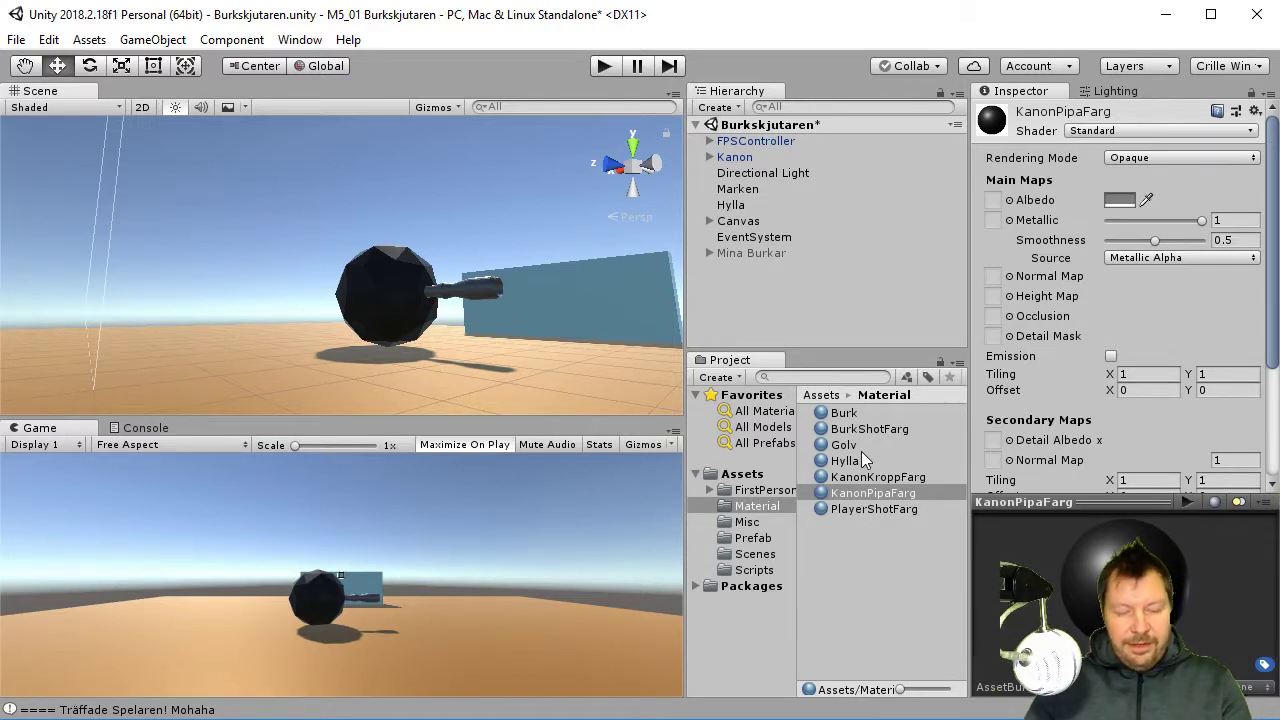
# Save the scene, reset Kanon's transform to the origin, and expand its child parts
pyautogui.hotkey('ctrl', 's')
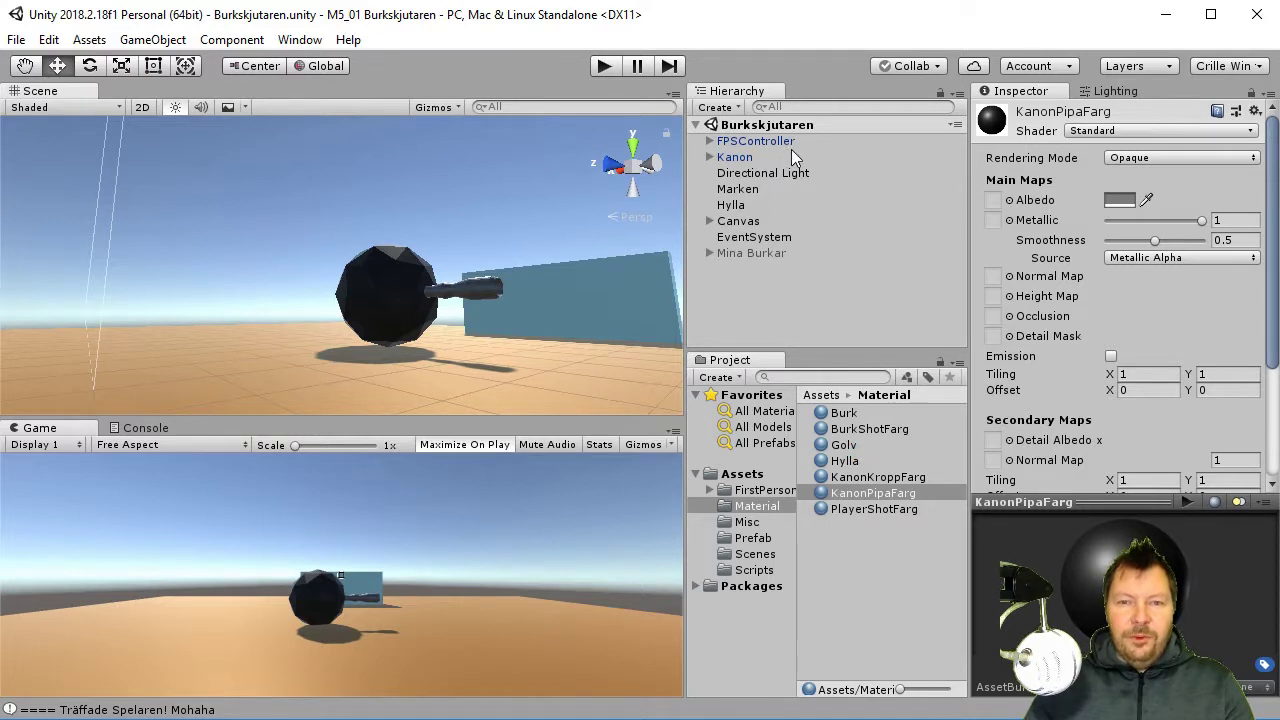
pyautogui.click(790, 156)
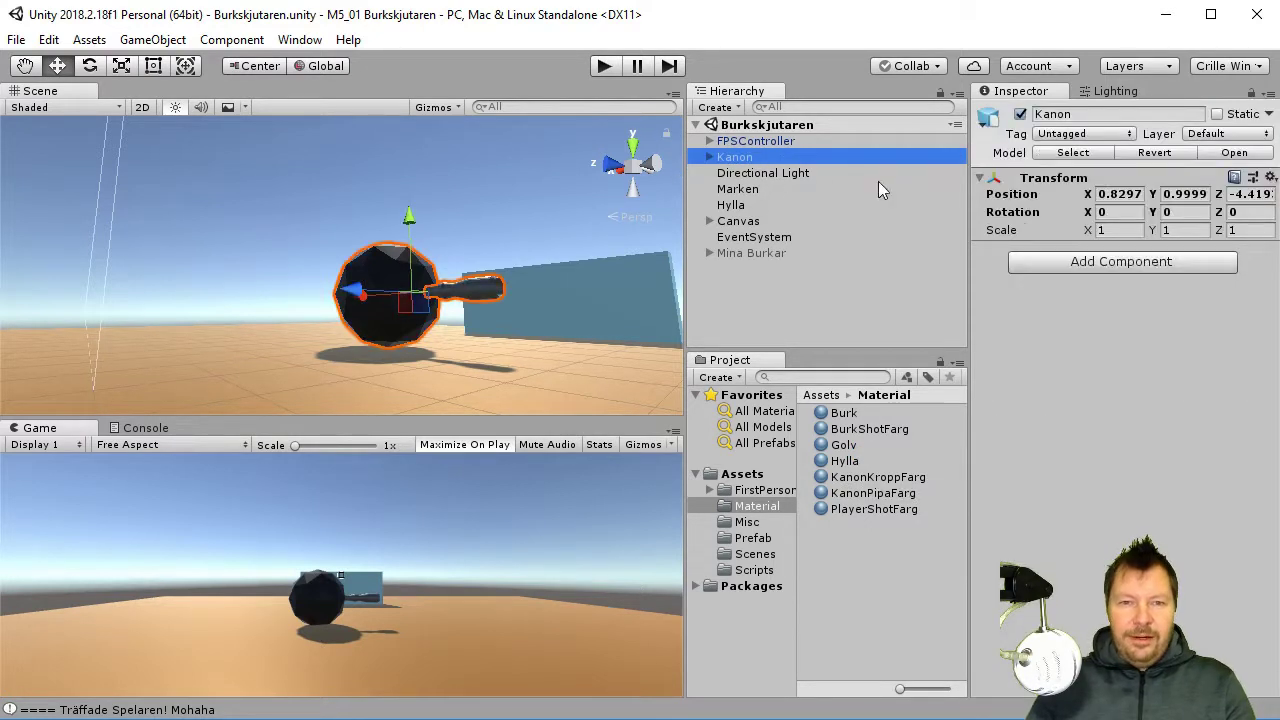
pyautogui.click(1270, 177)
pyautogui.click(1215, 190)
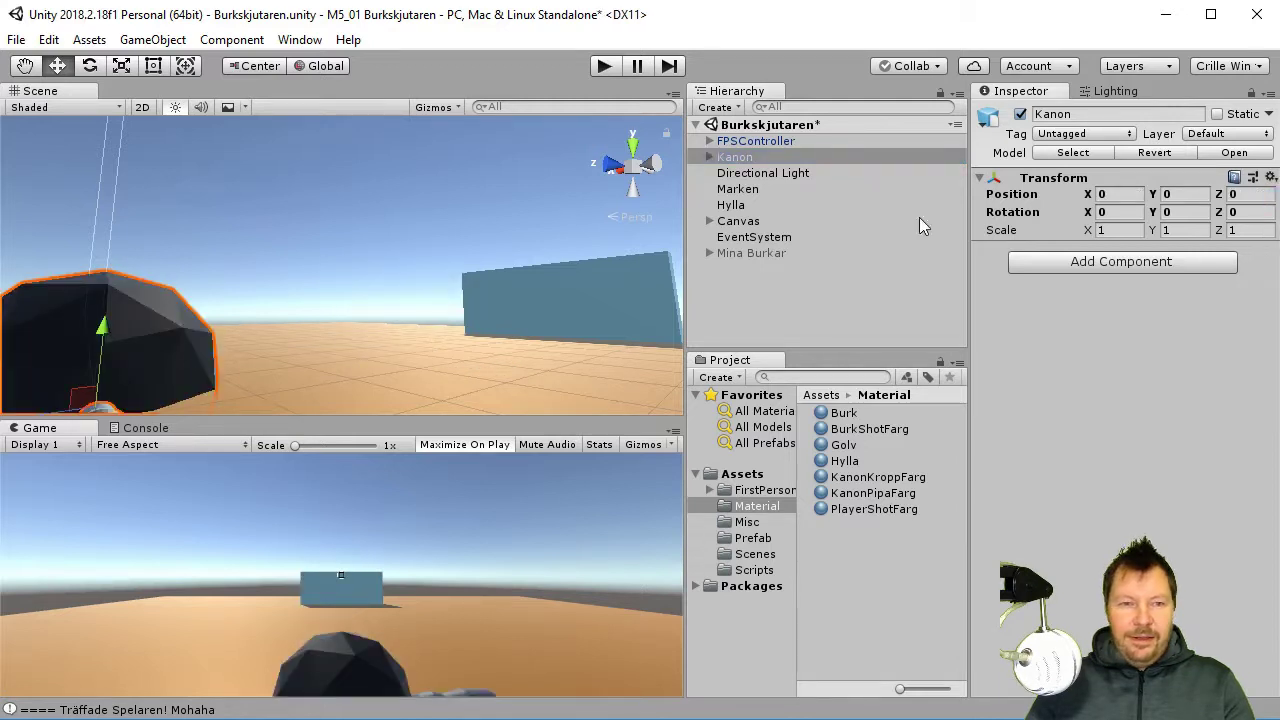
pyautogui.scroll(-3, 243, 385)
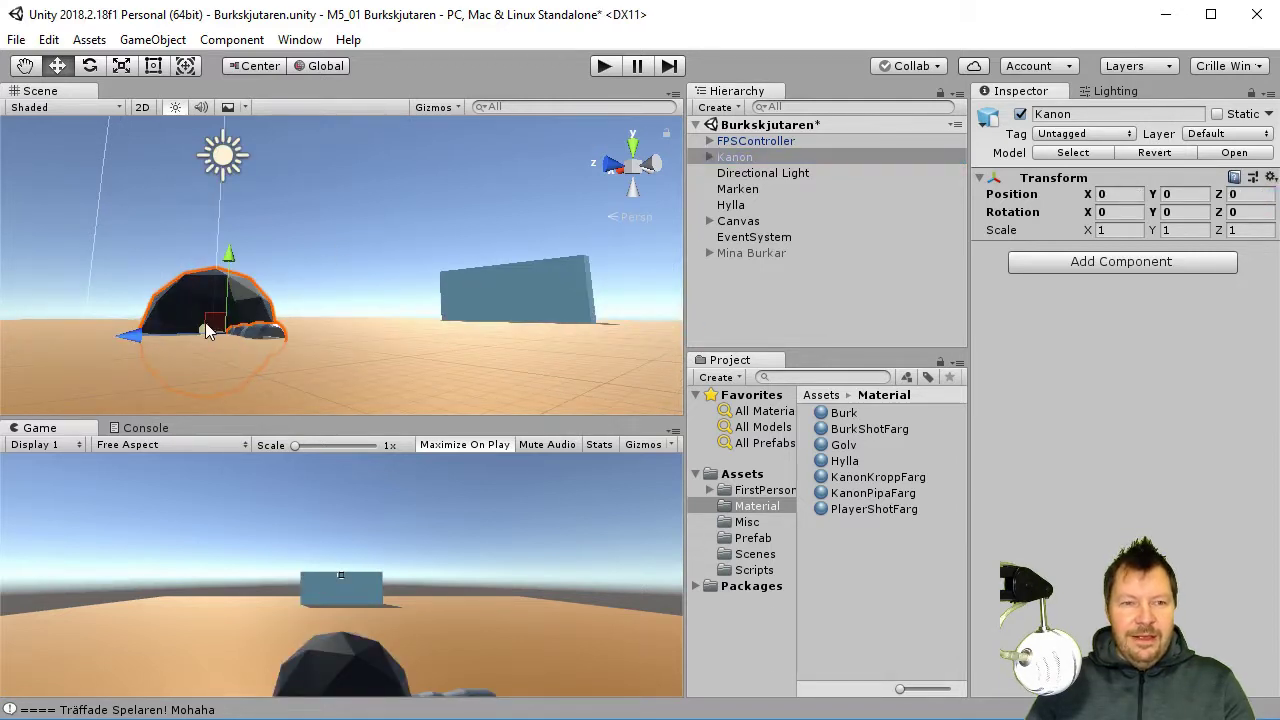
pyautogui.moveTo(209, 353)
pyautogui.keyDown('alt'); pyautogui.mouseDown()
pyautogui.moveTo(460, 283)
pyautogui.moveTo(458, 212)
pyautogui.mouseUp(); pyautogui.keyUp('alt')
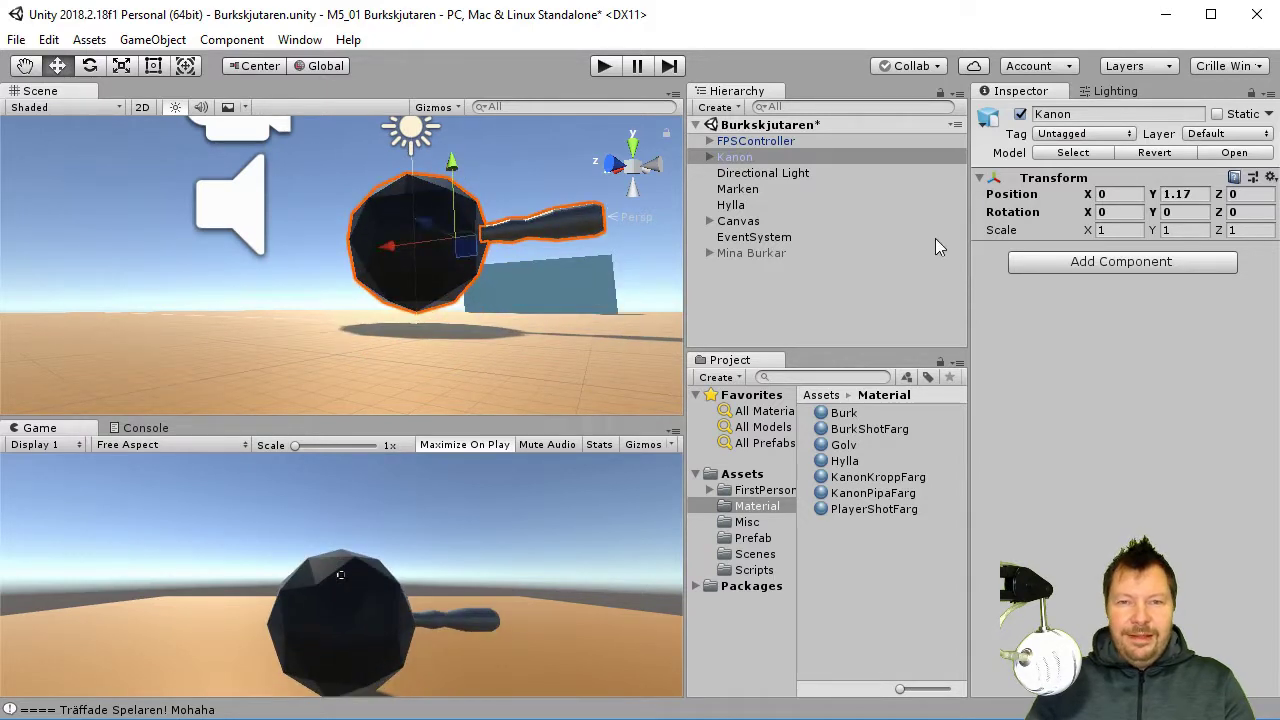
pyautogui.click(709, 157)
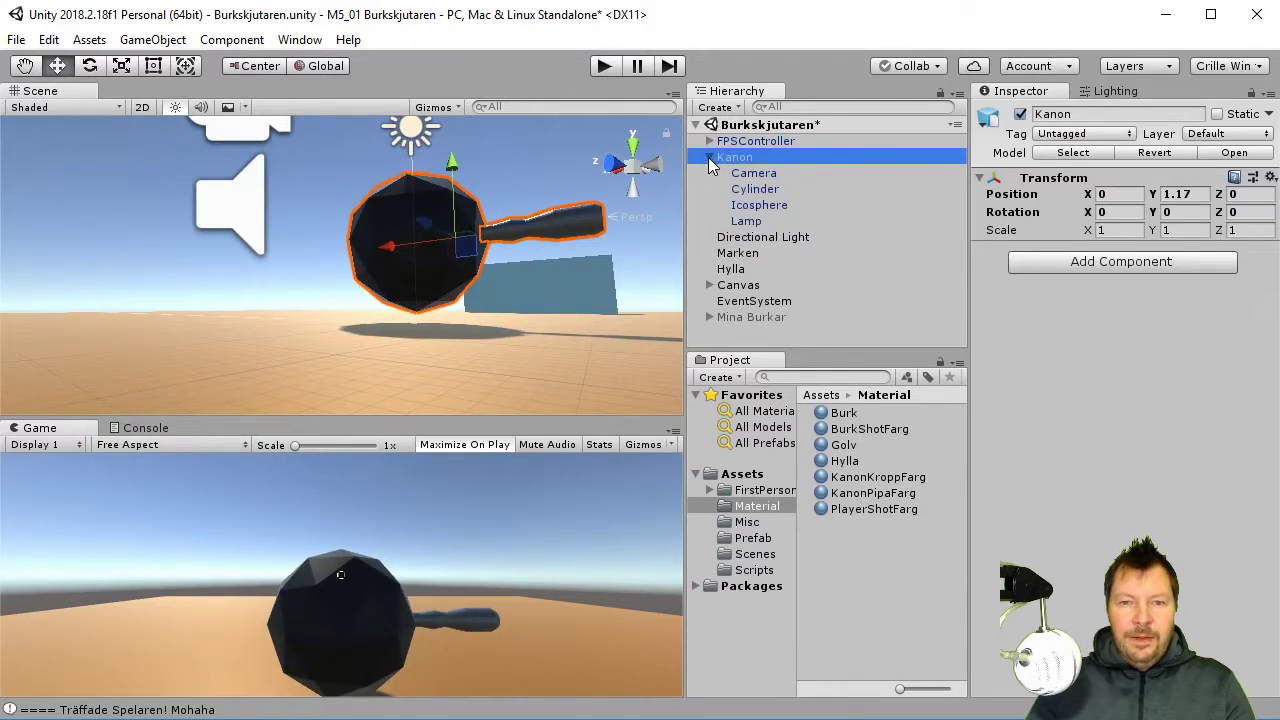
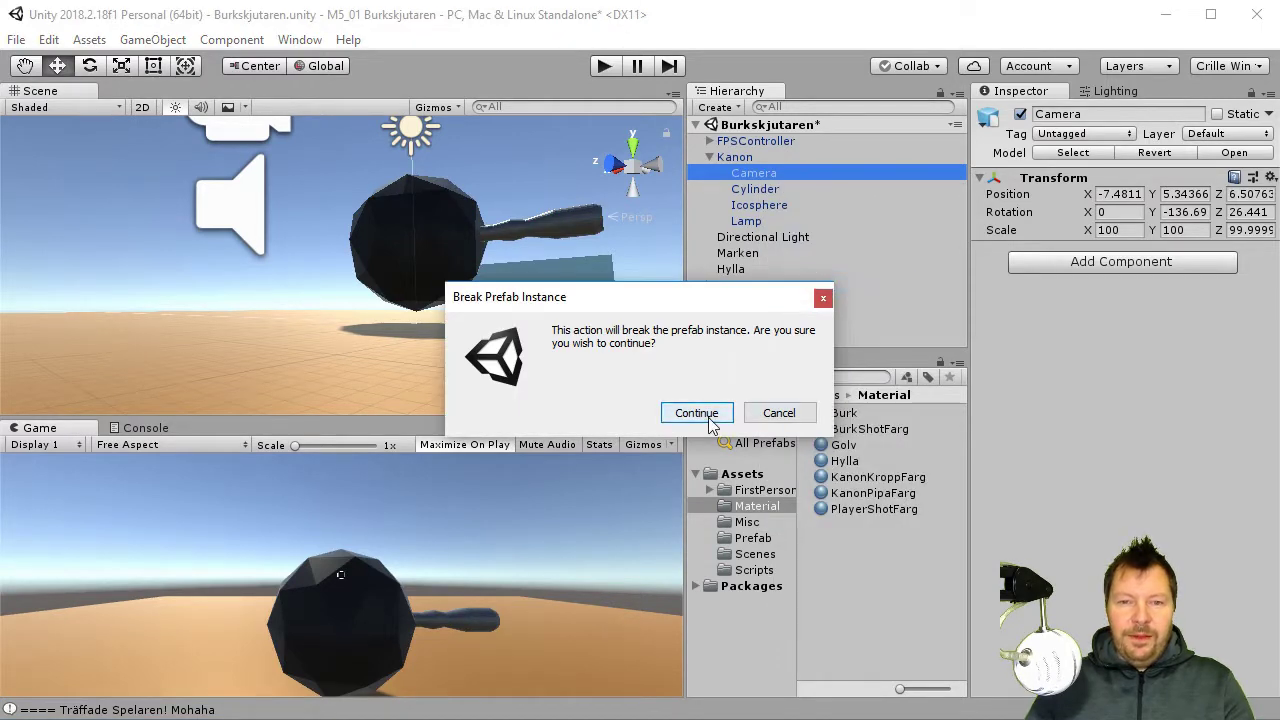
# Break Kanon's prefab instance, delete its Lamp child, and reselect Kanon
pyautogui.click(697, 413)
pyautogui.click(755, 207)
pyautogui.rightClick(753, 205)
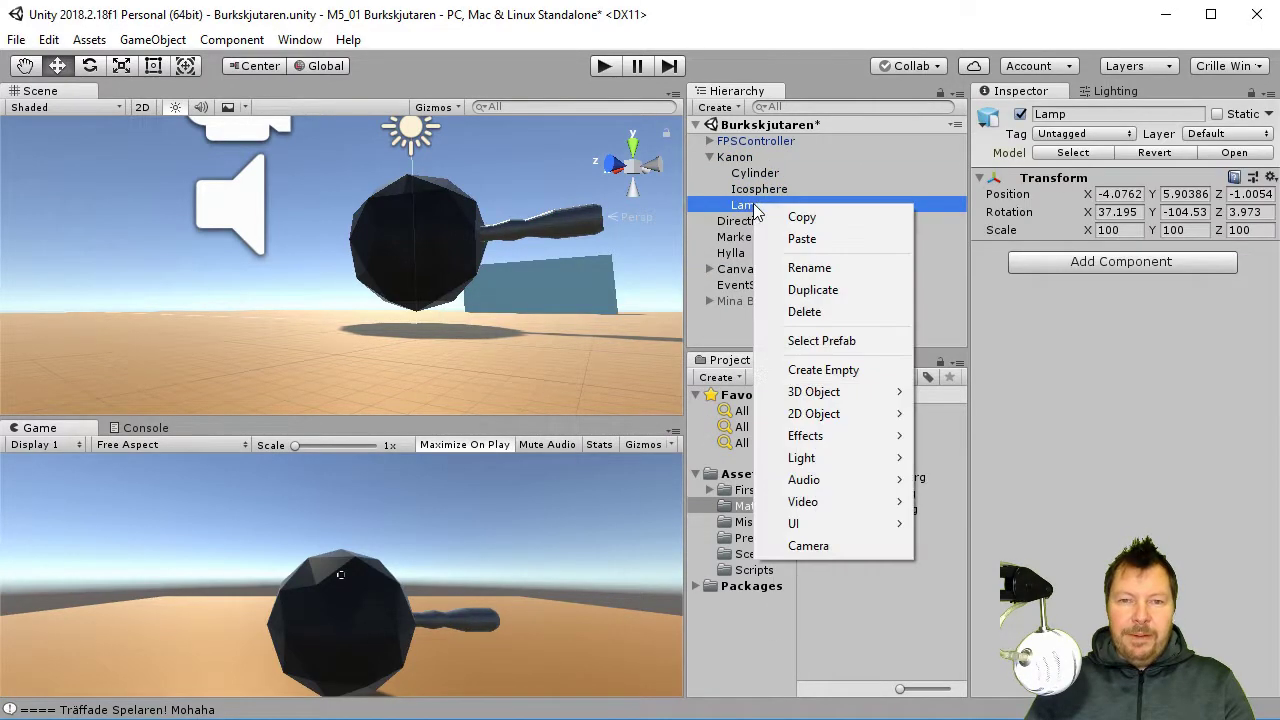
pyautogui.click(841, 313)
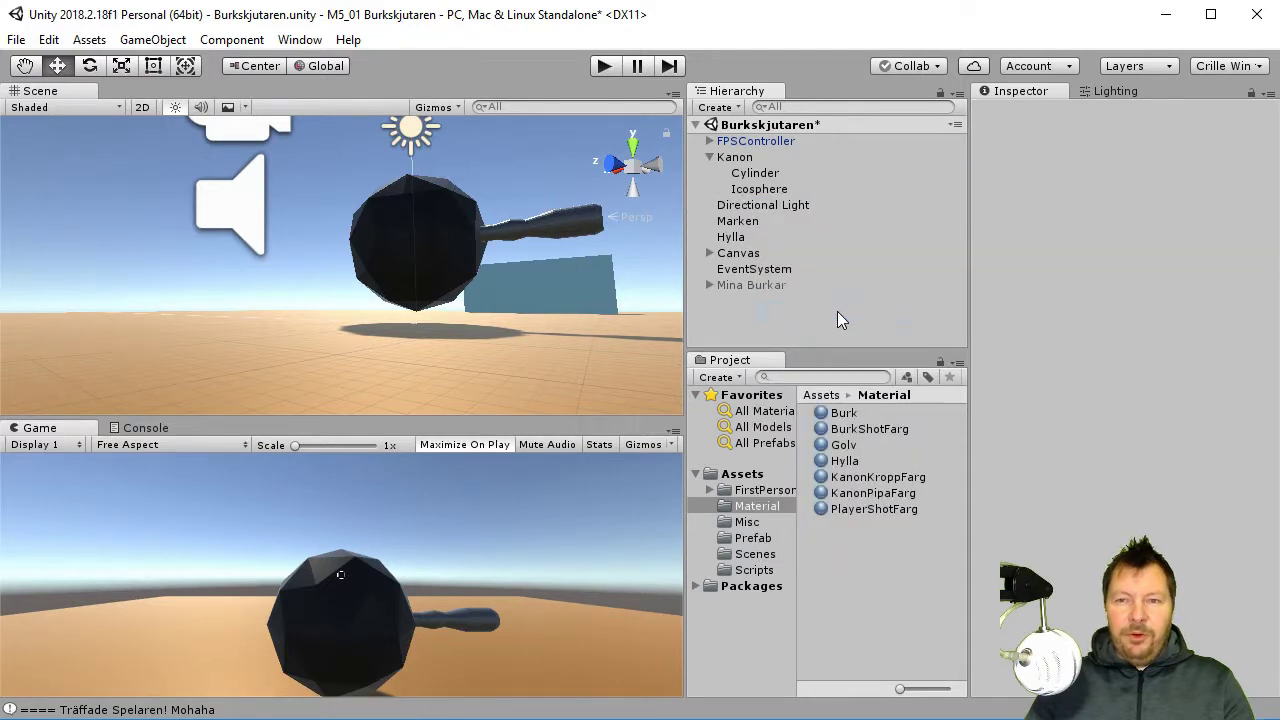
pyautogui.click(760, 160)
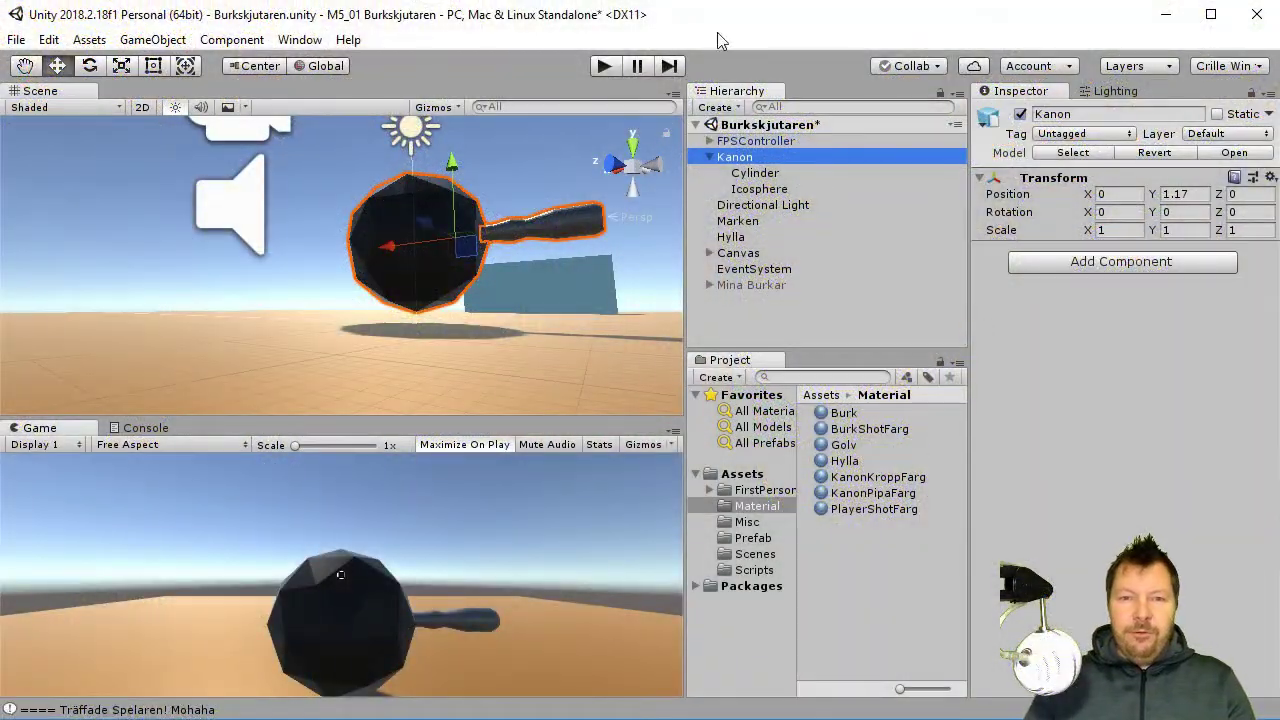
# Add a Line Renderer component to Kanon
pyautogui.click(1139, 271)
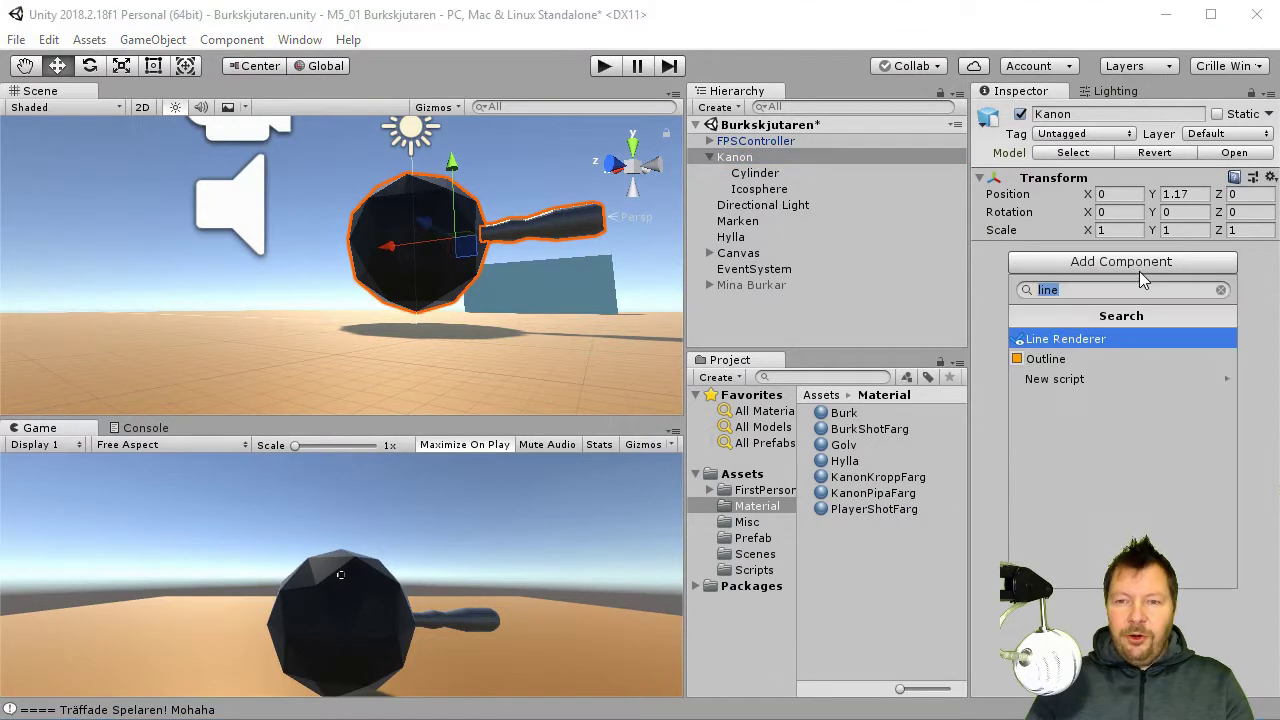
pyautogui.press('Return')
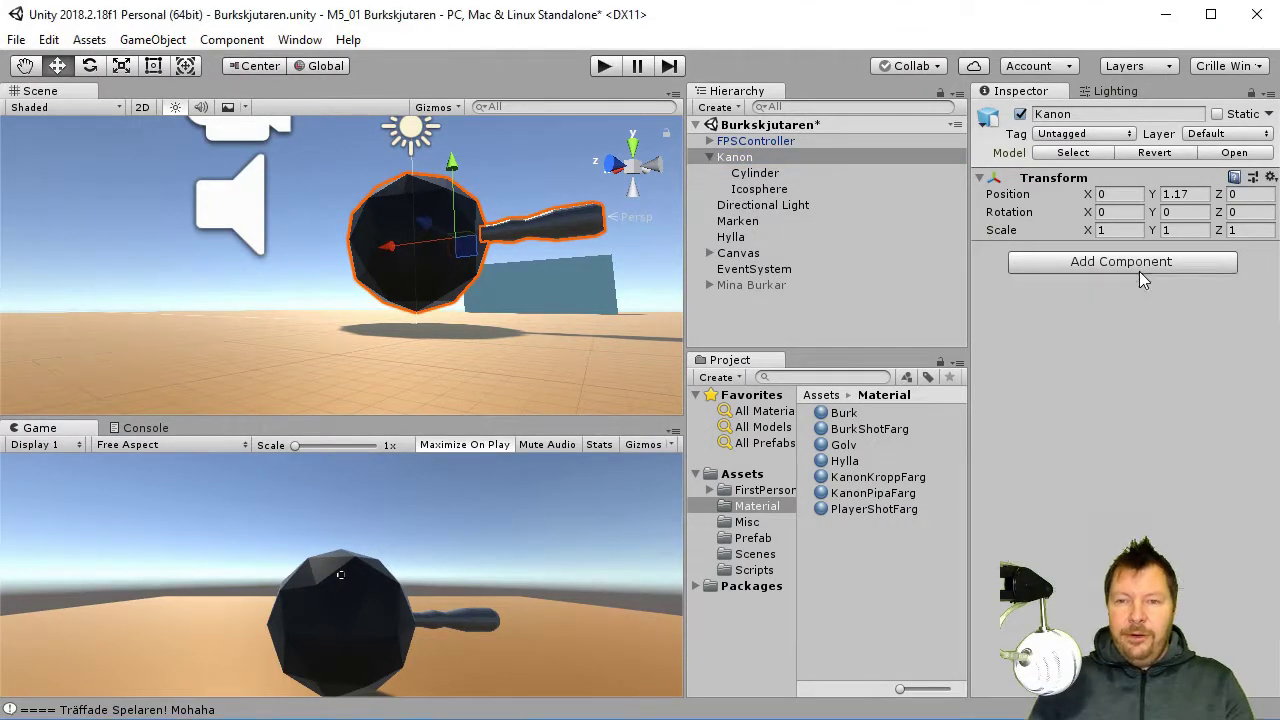
pyautogui.scroll(-2, 1139, 271)
pyautogui.scroll(-3, 1160, 290)
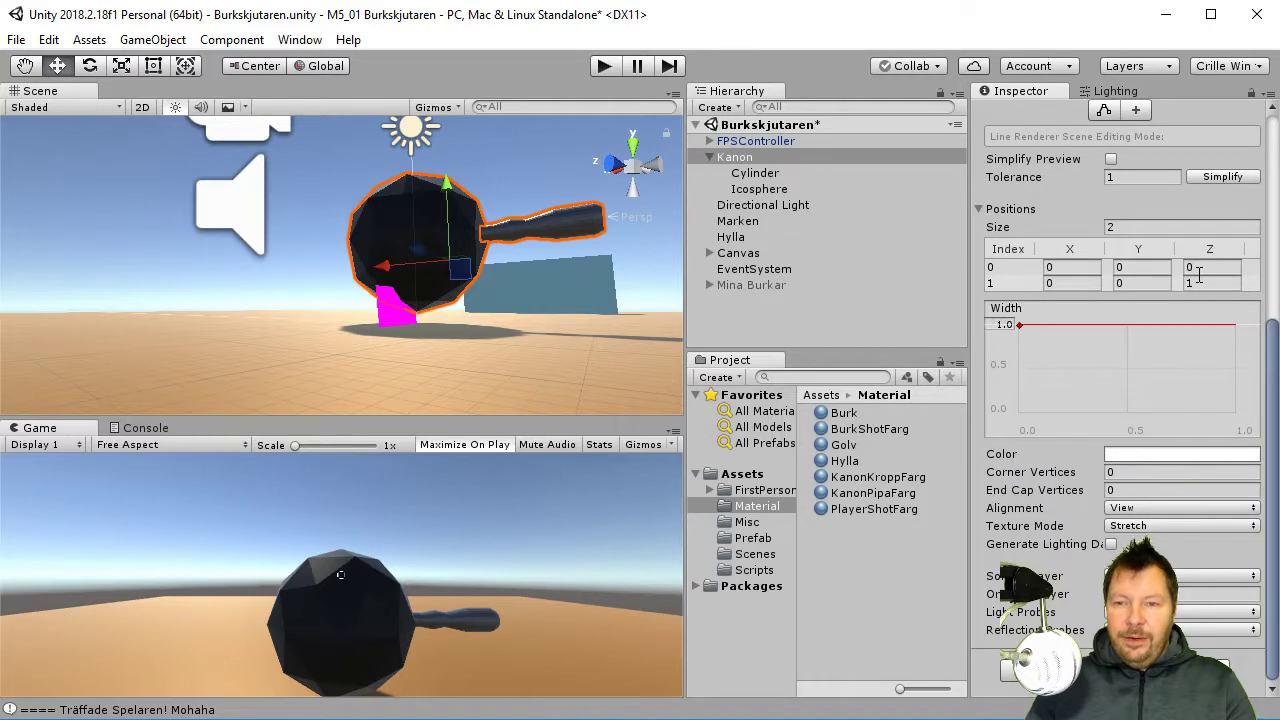
# Set the Line Renderer's second position Z to 0 and lower the start width close to zero
pyautogui.click(1198, 271)
pyautogui.click(1180, 283)
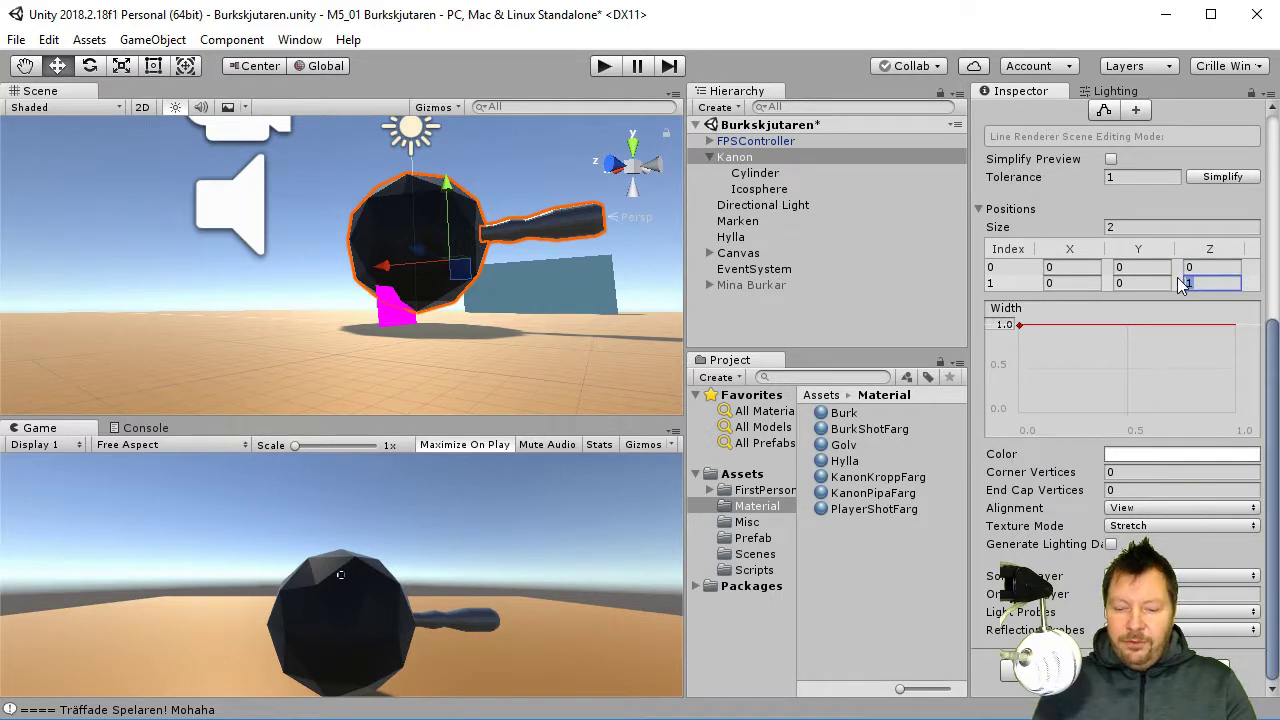
pyautogui.write('0')
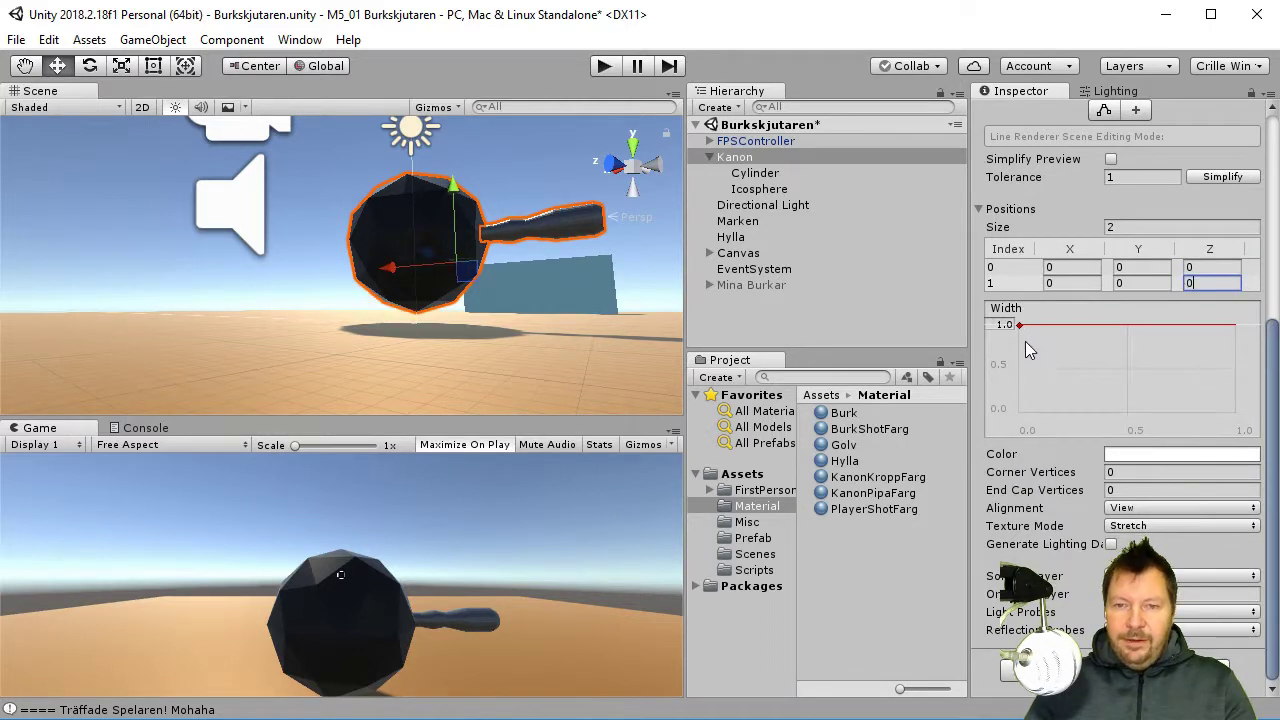
pyautogui.moveTo(1019, 325); pyautogui.dragTo(1013, 407)
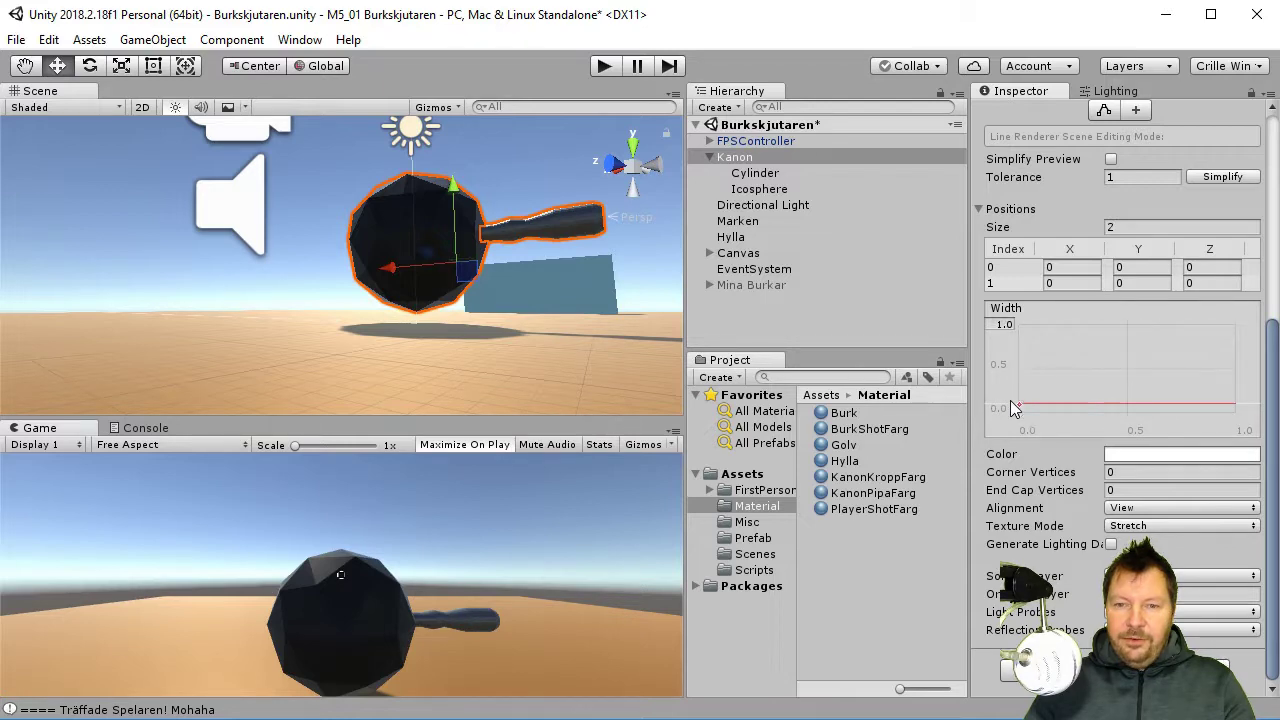
pyautogui.scroll(3, 1147, 489)
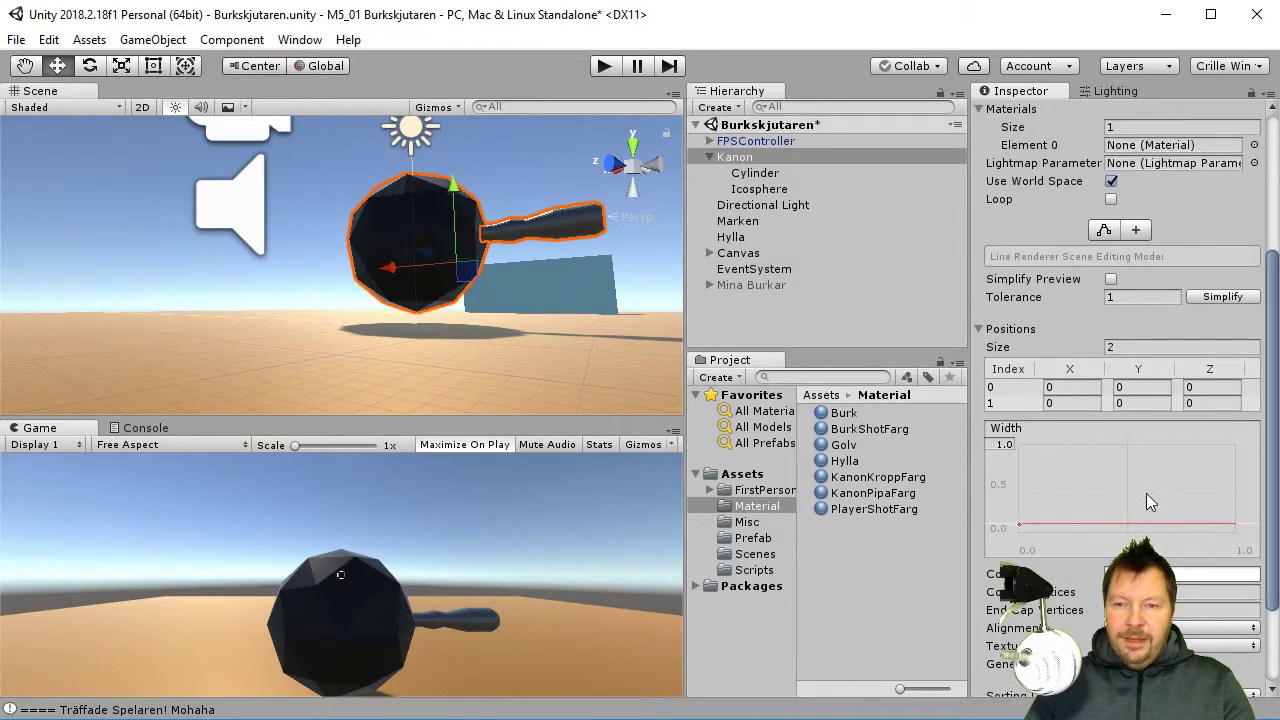
pyautogui.scroll(4, 1171, 369)
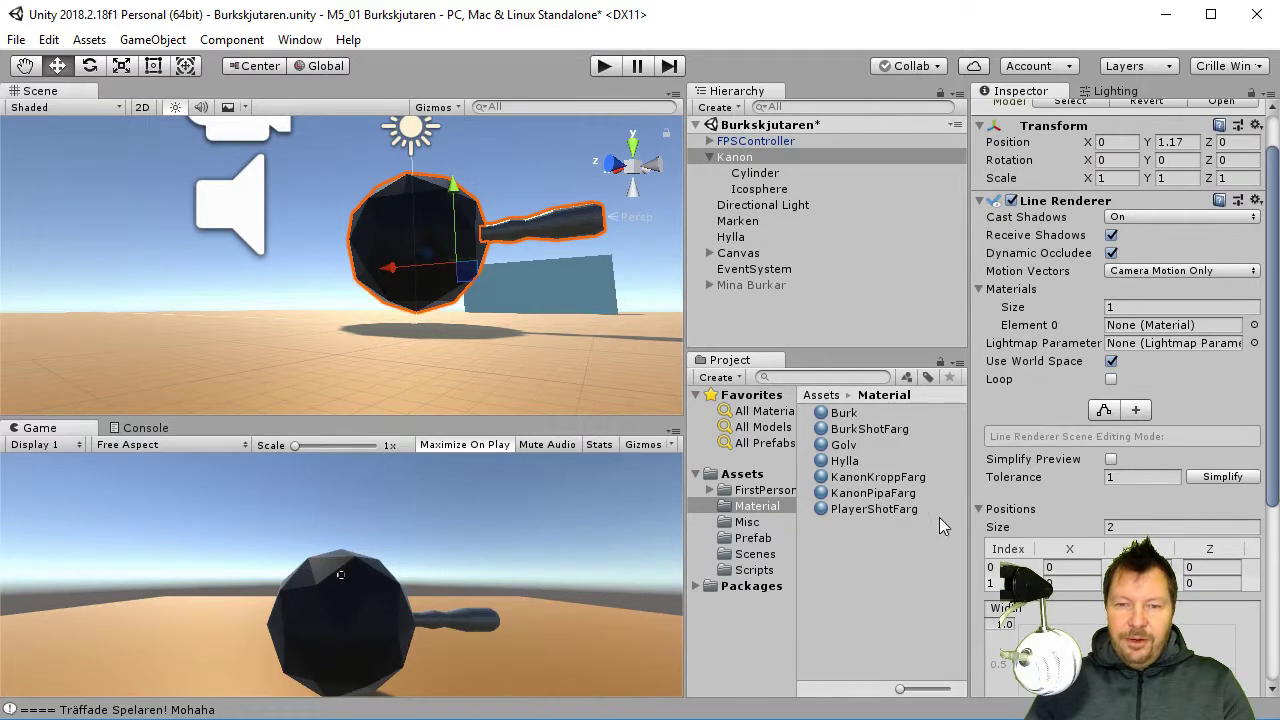
# Duplicate the BurkShotFarg material and rename the copy to KanonShotFarg
pyautogui.click(870, 428)
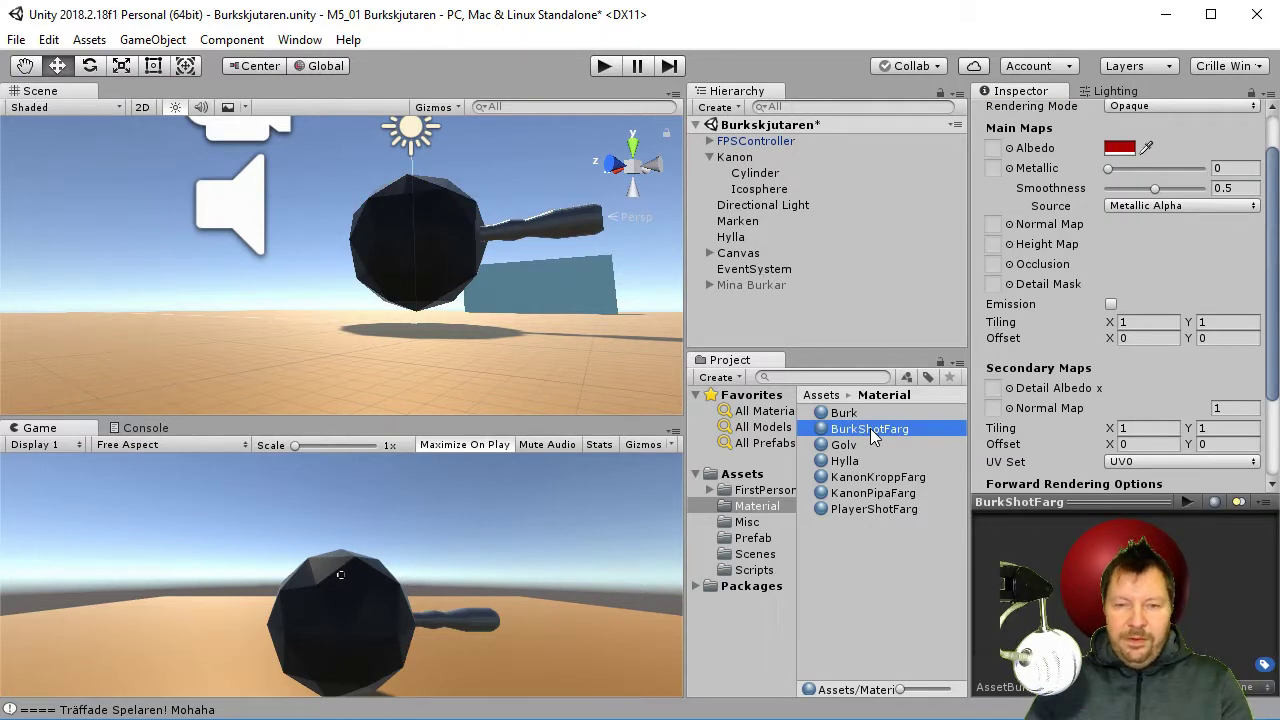
pyautogui.hotkey('ctrl', 'd')
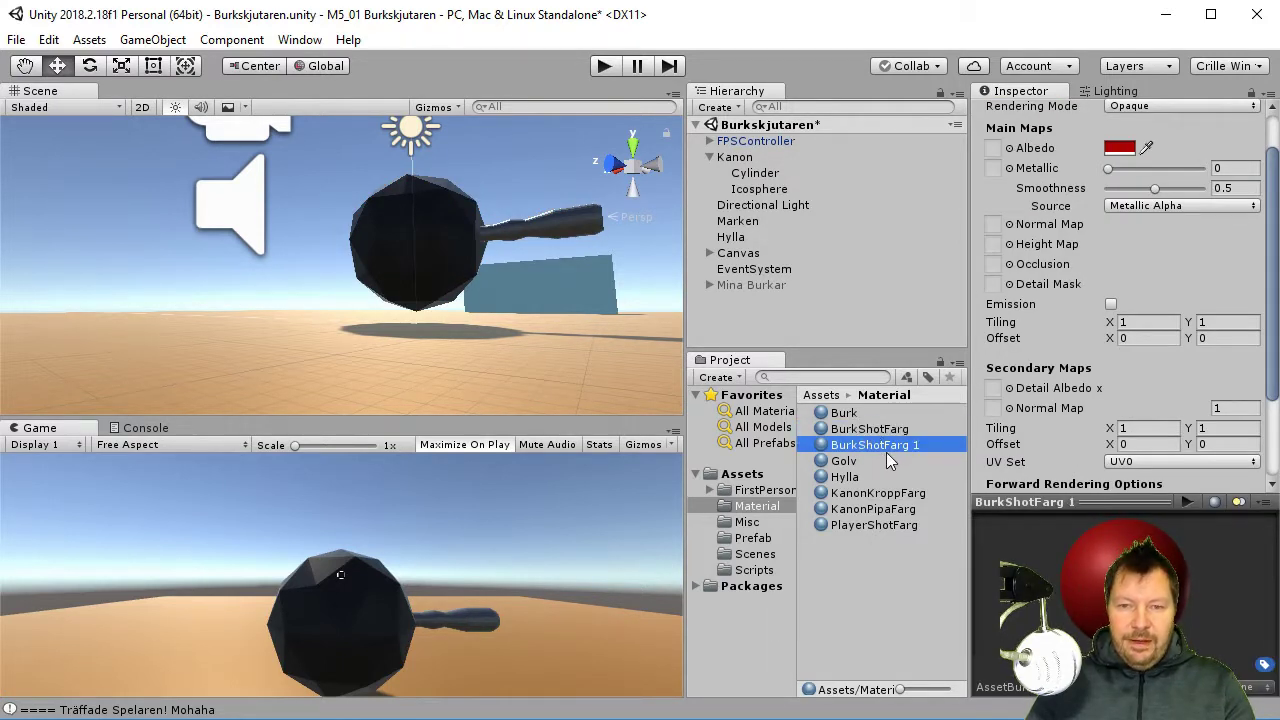
pyautogui.press('F2')
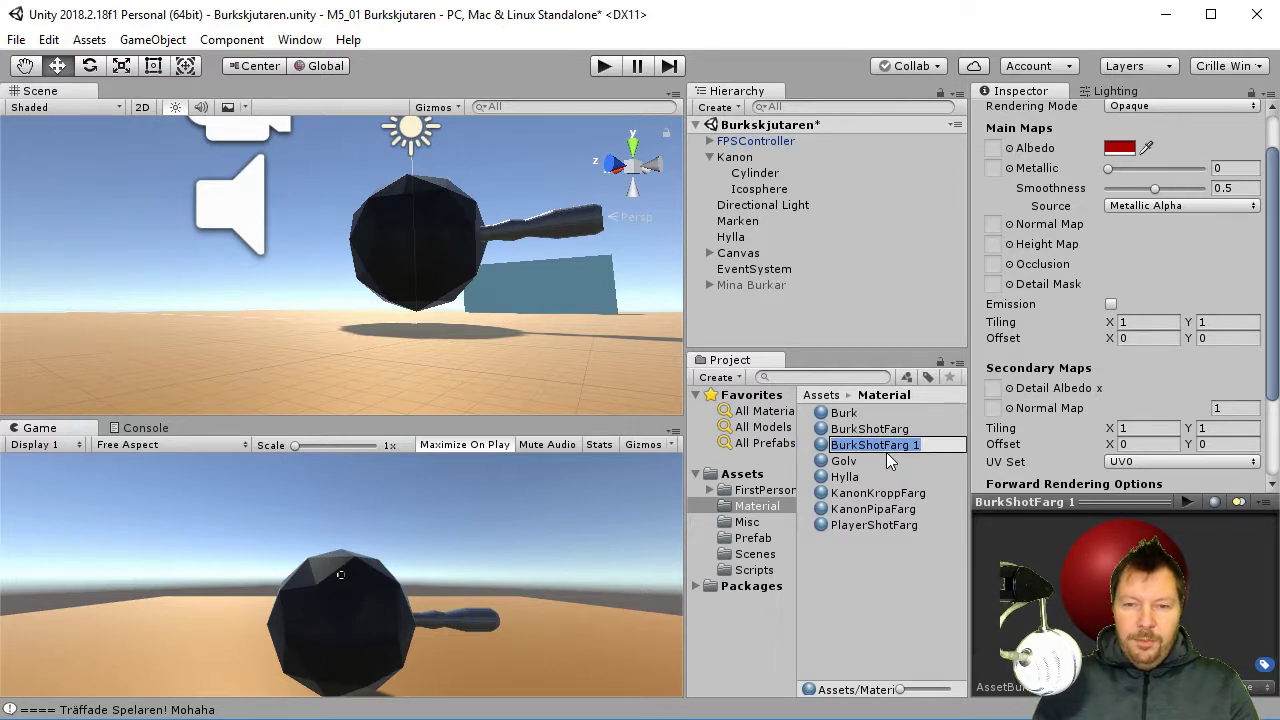
pyautogui.press('End')
pyautogui.press('BackSpace')
pyautogui.press('BackSpace')
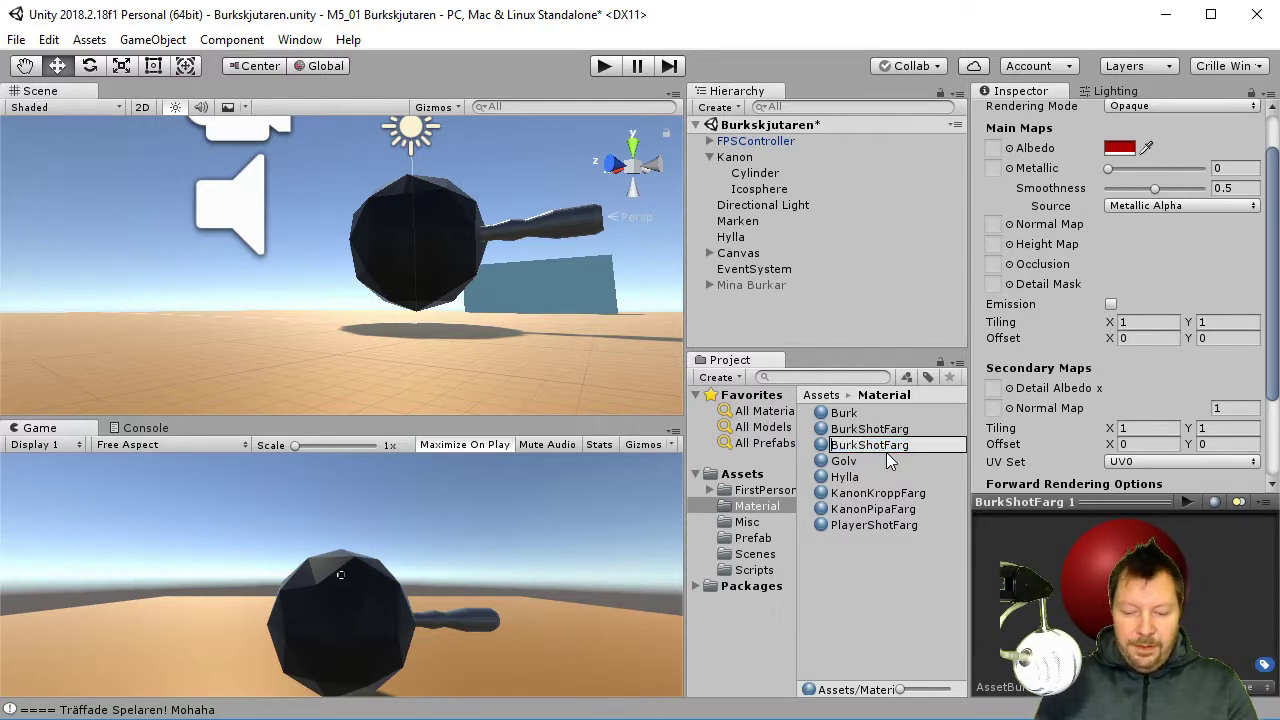
pyautogui.write('Kanon')
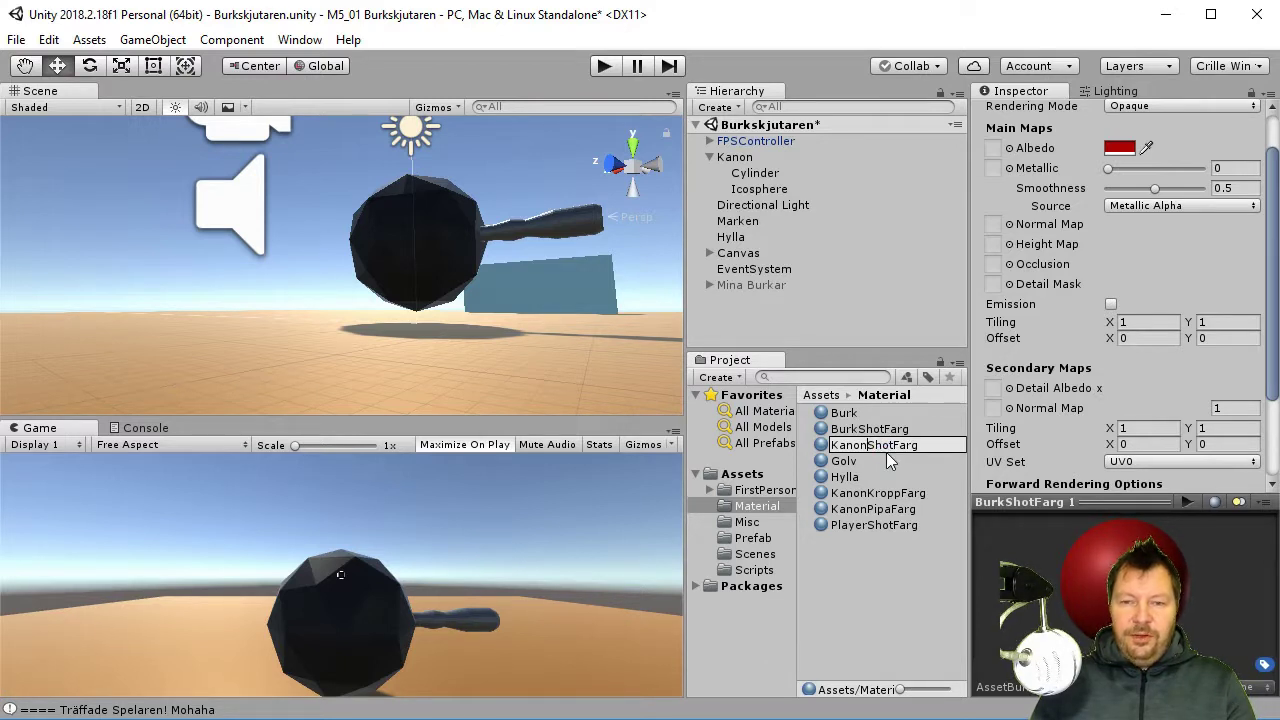
pyautogui.press('Return')
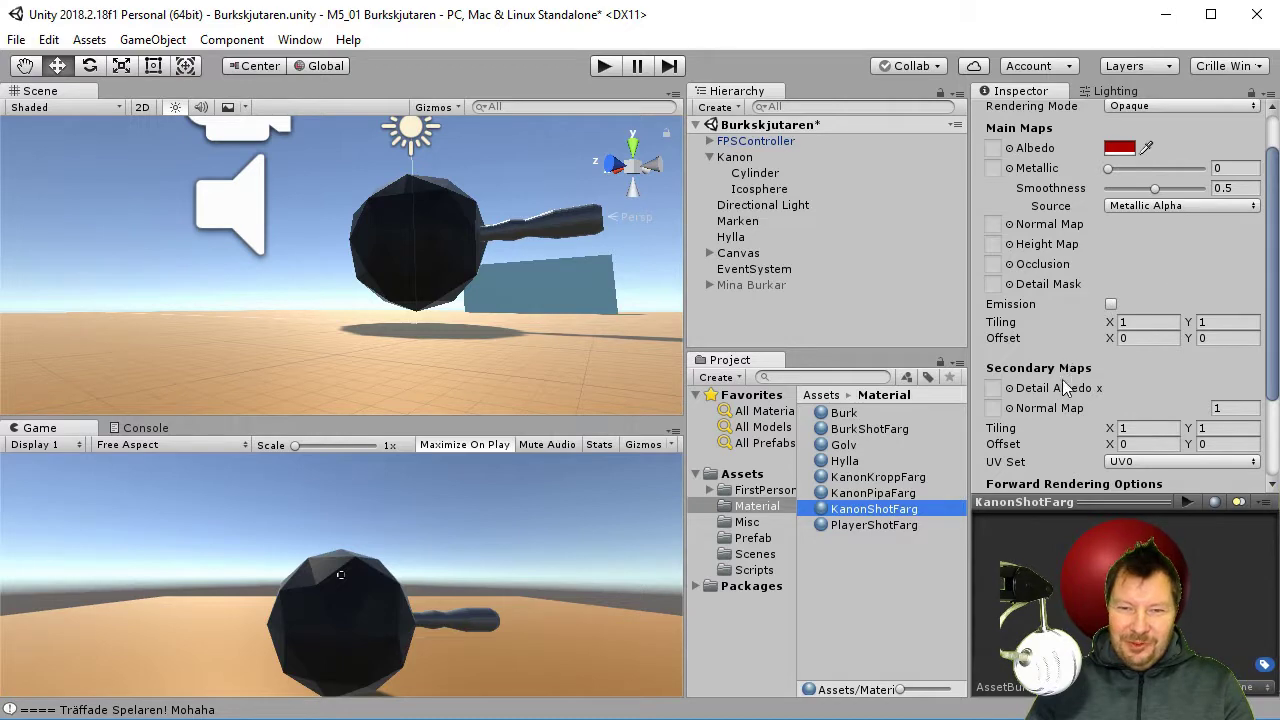
pyautogui.click(738, 158)
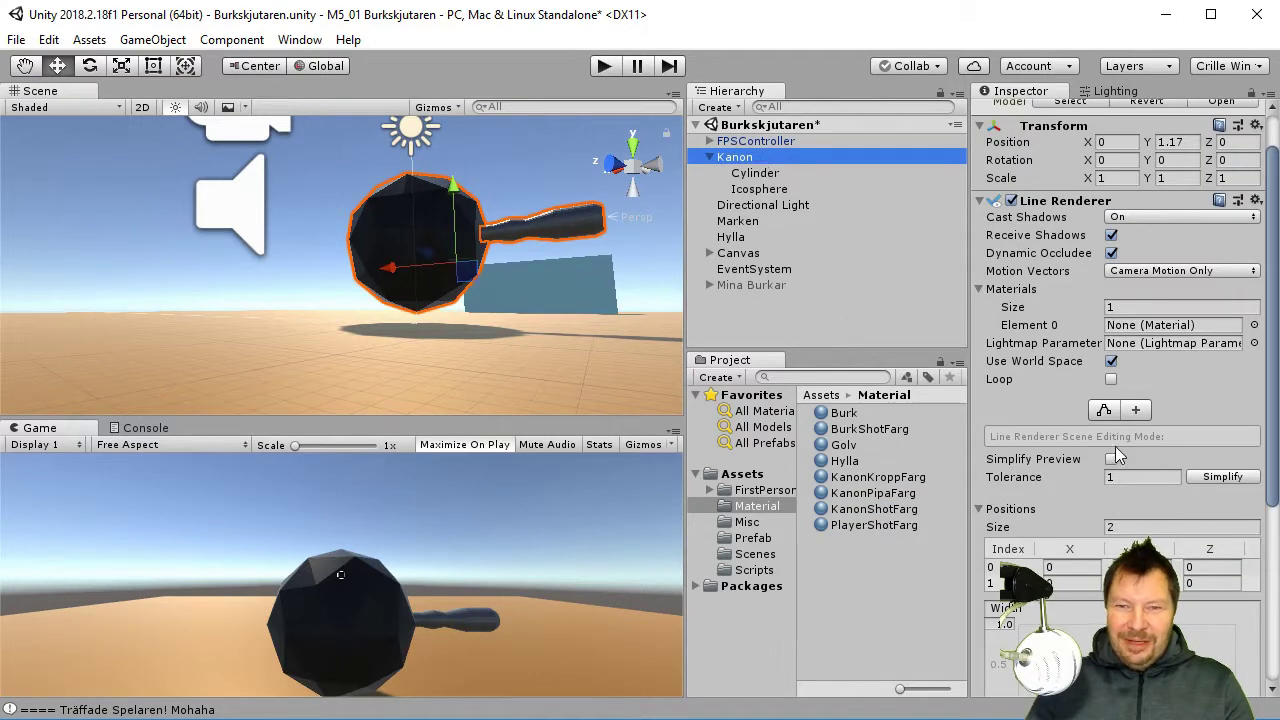
# Assign KanonShotFarg to the Line Renderer's Element 0 material slot, then collapse the component
pyautogui.scroll(-2, 1116, 440)
pyautogui.scroll(-1, 1116, 425)
pyautogui.scroll(3, 1116, 422)
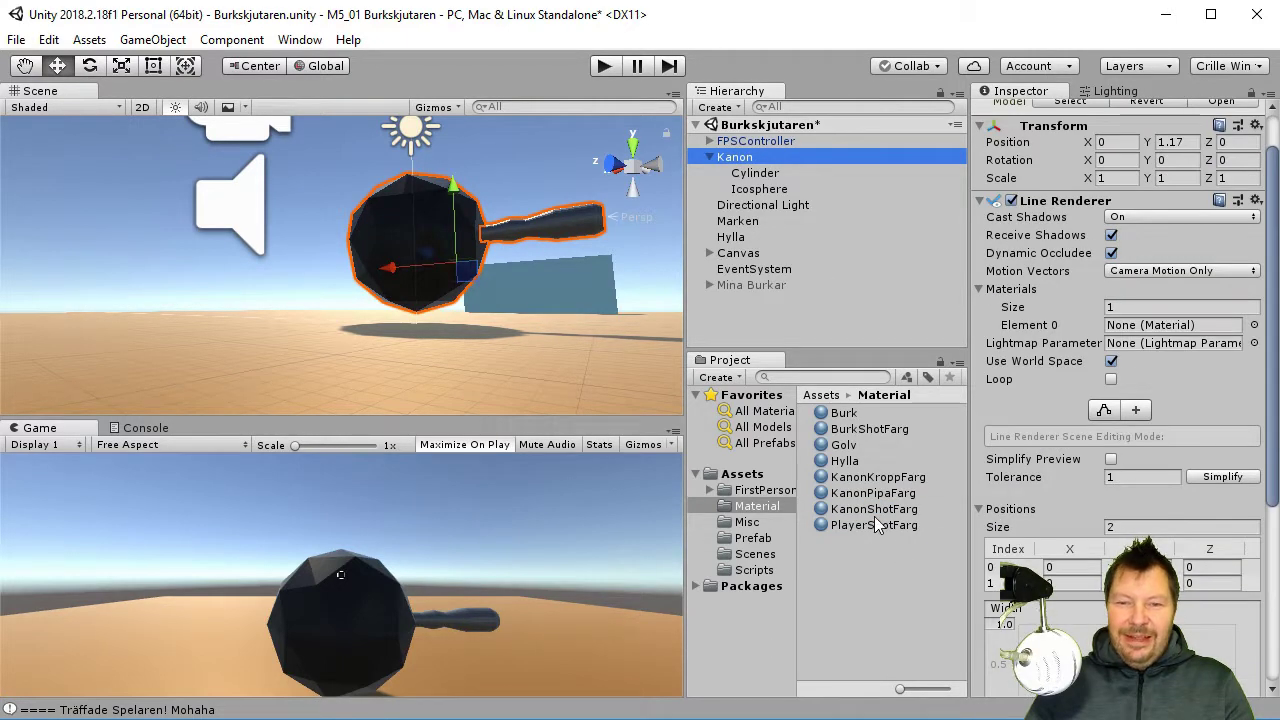
pyautogui.moveTo(873, 512); pyautogui.dragTo(1179, 333)
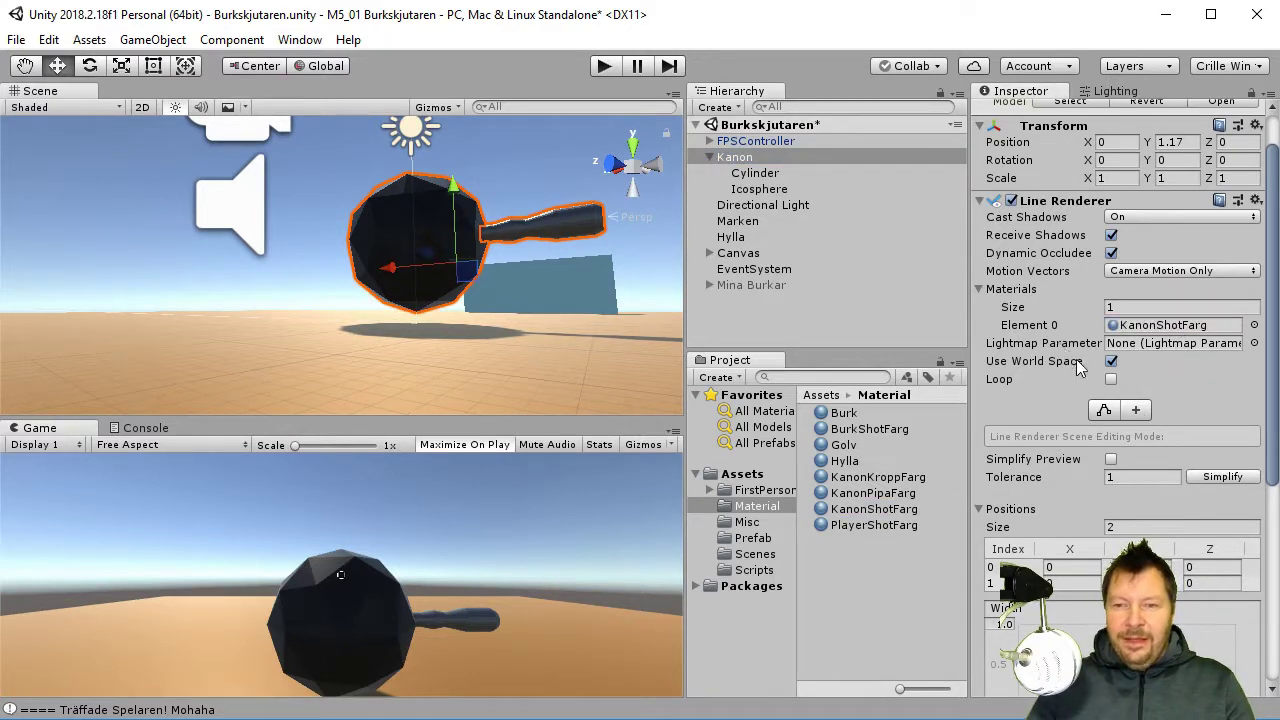
pyautogui.scroll(-5, 1078, 368)
pyautogui.scroll(6, 1020, 220)
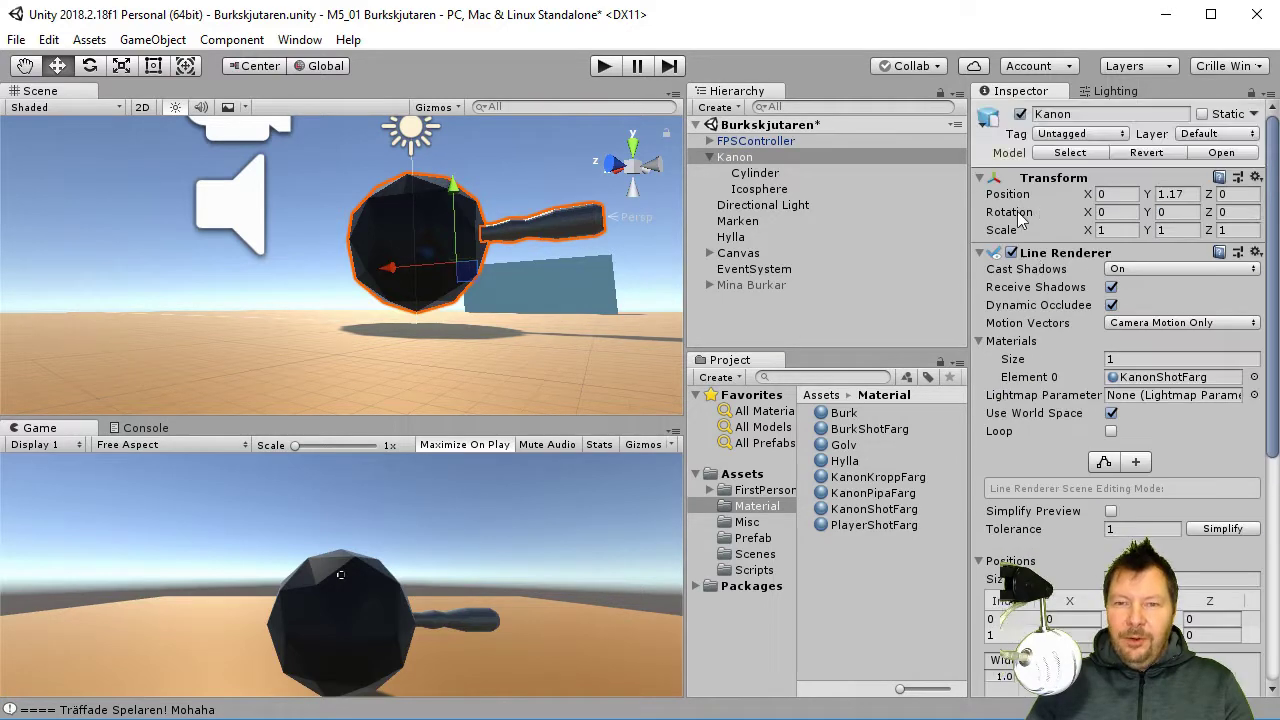
pyautogui.click(980, 254)
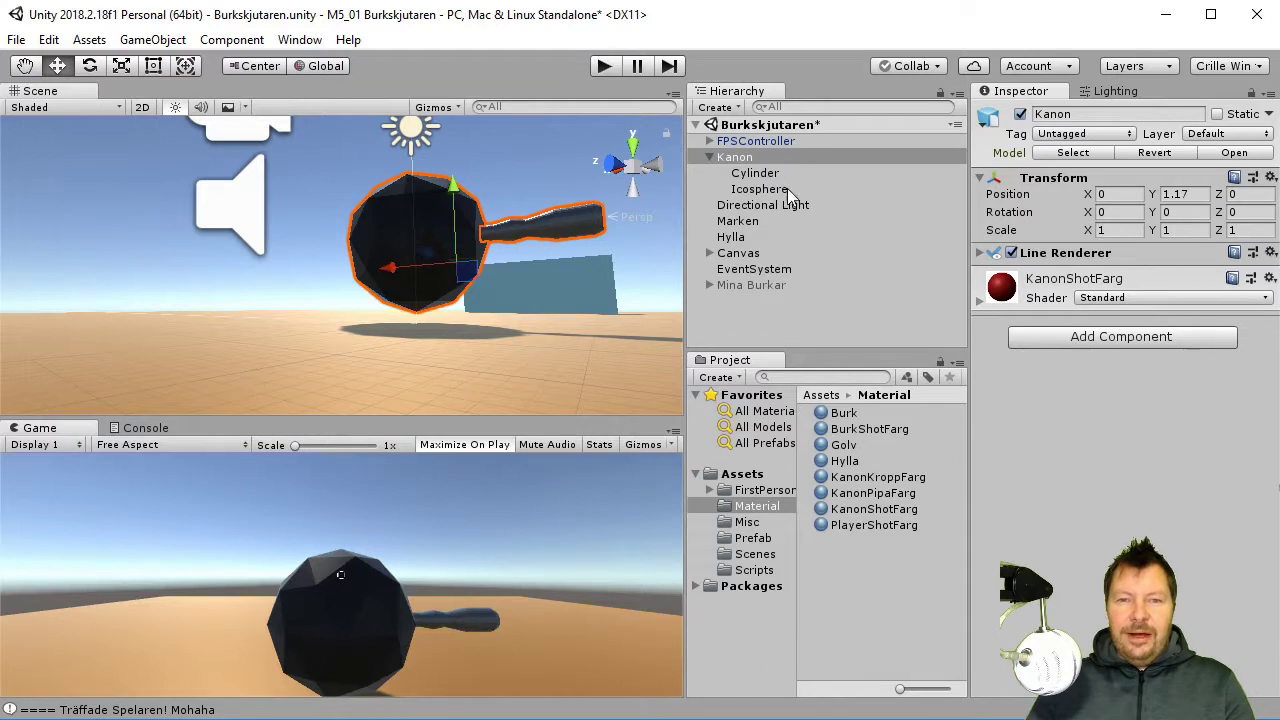
# Add a Sphere Collider to Kanon and orbit the view around the cannon
pyautogui.click(760, 154)
pyautogui.click(1123, 336)
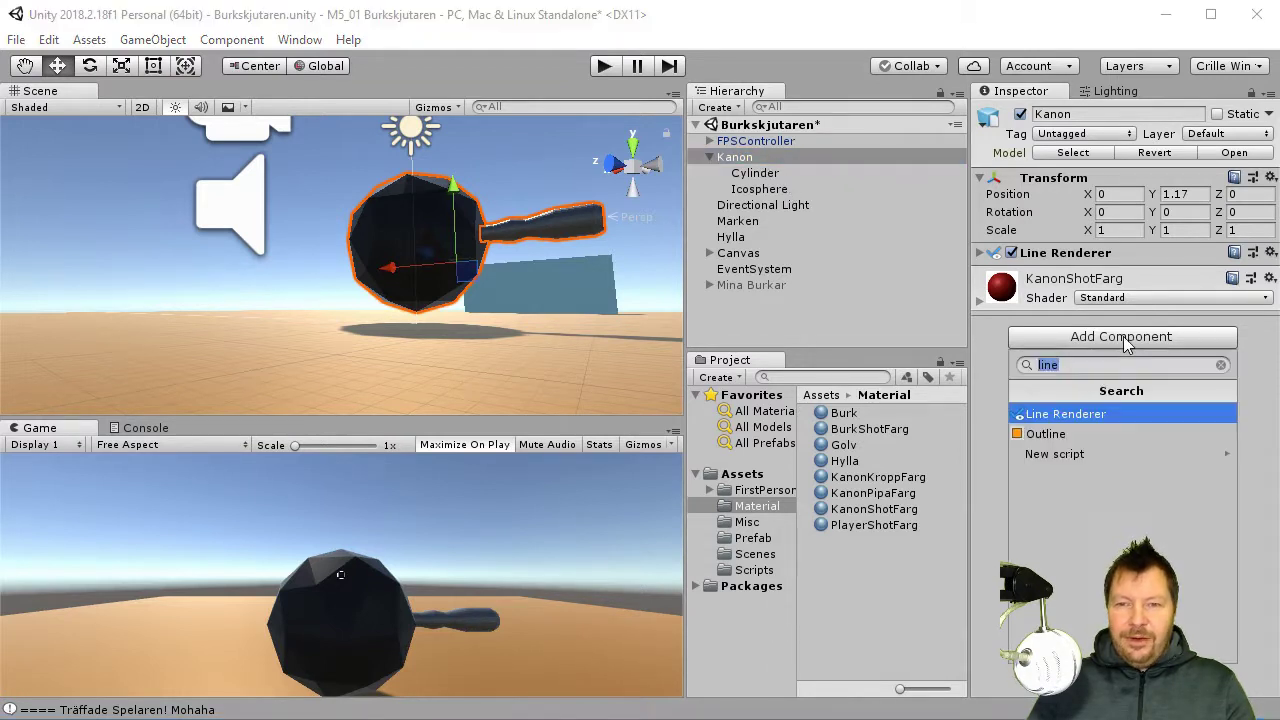
pyautogui.write('cil')
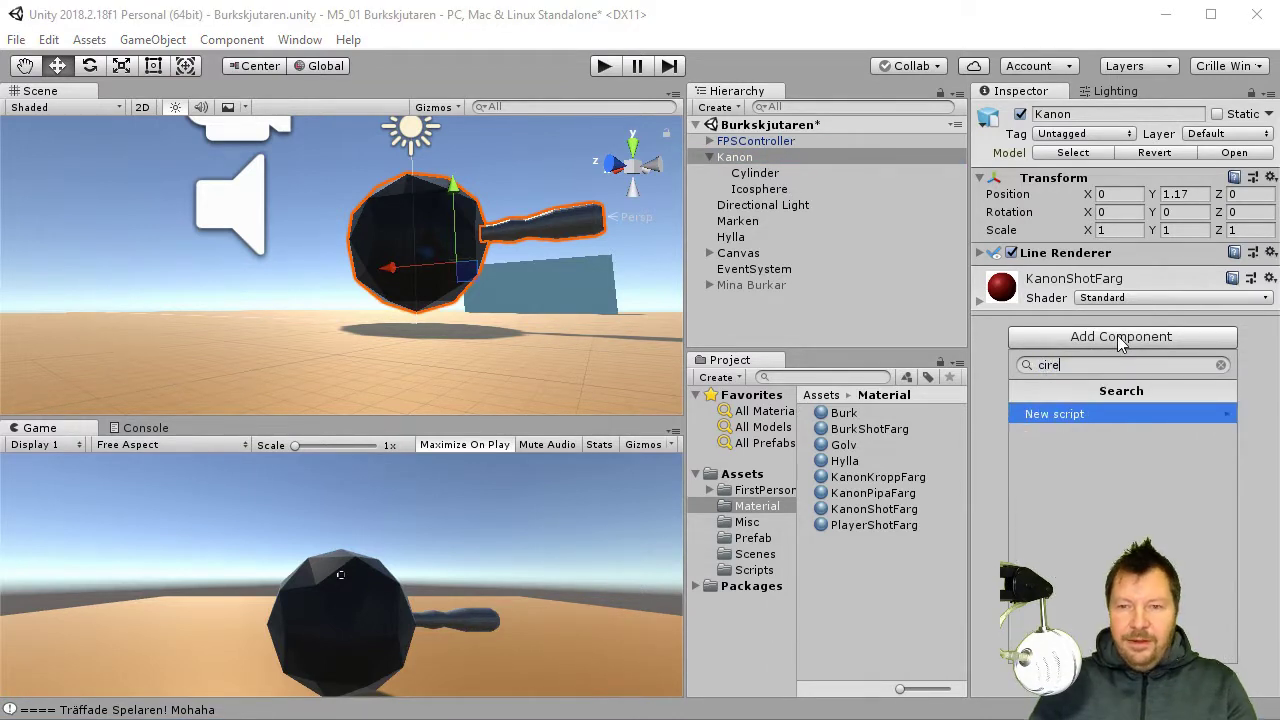
pyautogui.press('BackSpace')
pyautogui.press('BackSpace')
pyautogui.press('BackSpace')
pyautogui.write('sph')
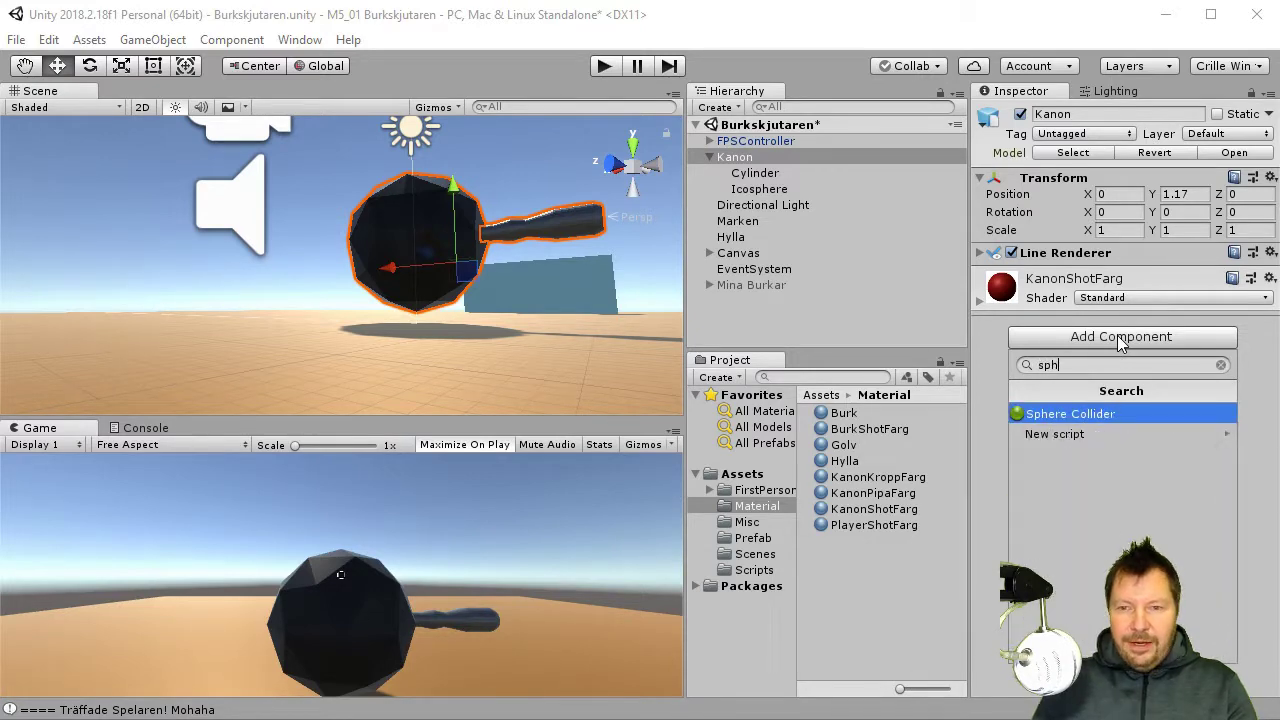
pyautogui.press('Return')
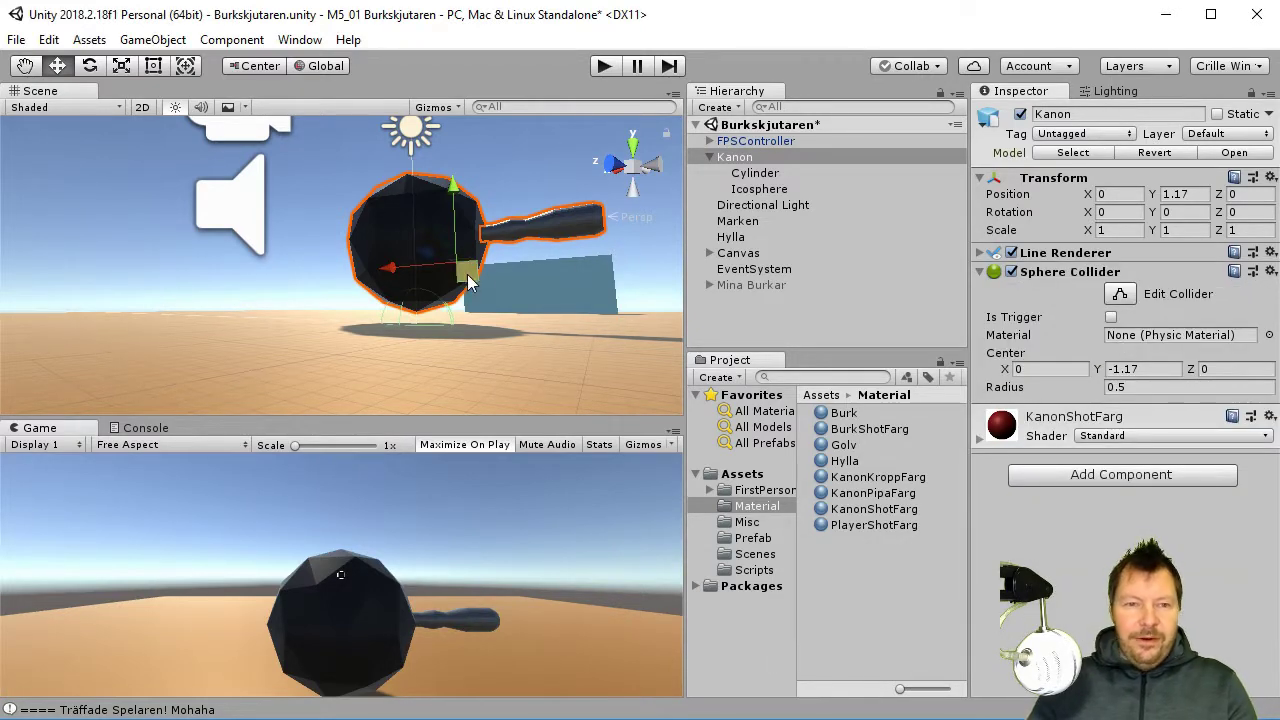
pyautogui.keyDown('alt'); pyautogui.moveTo(589, 370); pyautogui.dragTo(557, 345); pyautogui.keyUp('alt')
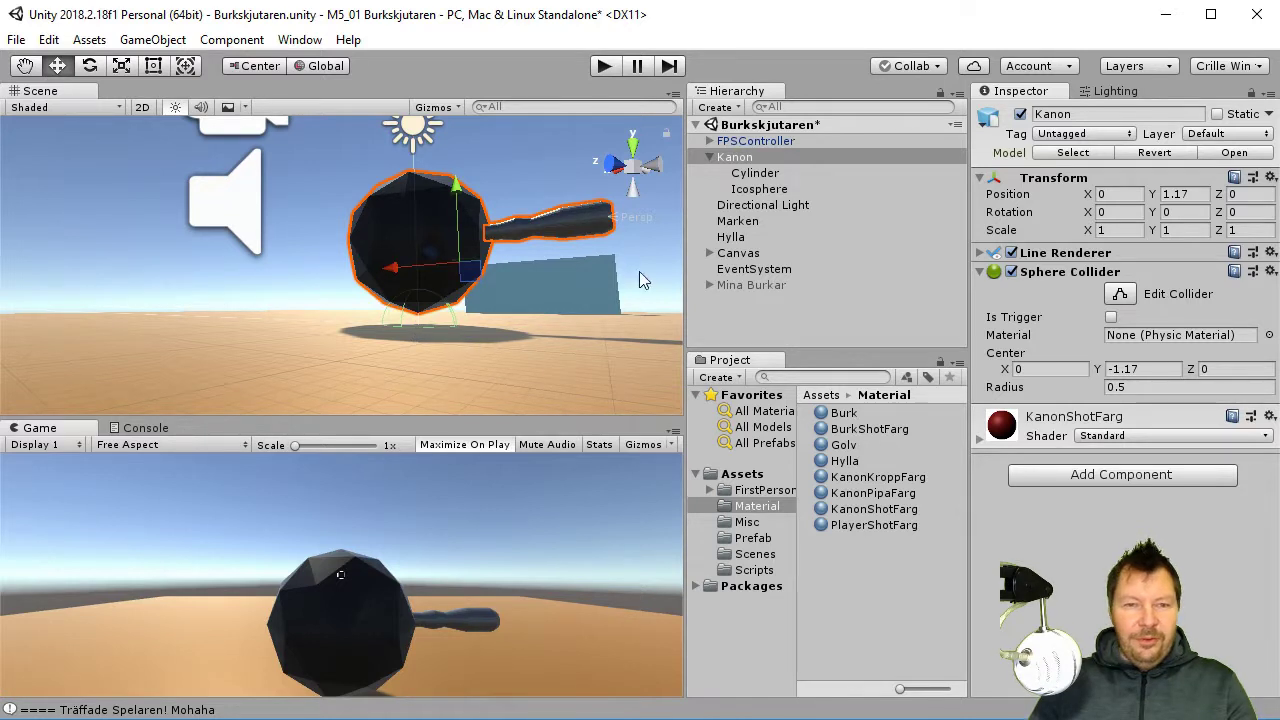
pyautogui.keyDown('alt'); pyautogui.moveTo(639, 271); pyautogui.dragTo(516, 390); pyautogui.keyUp('alt')
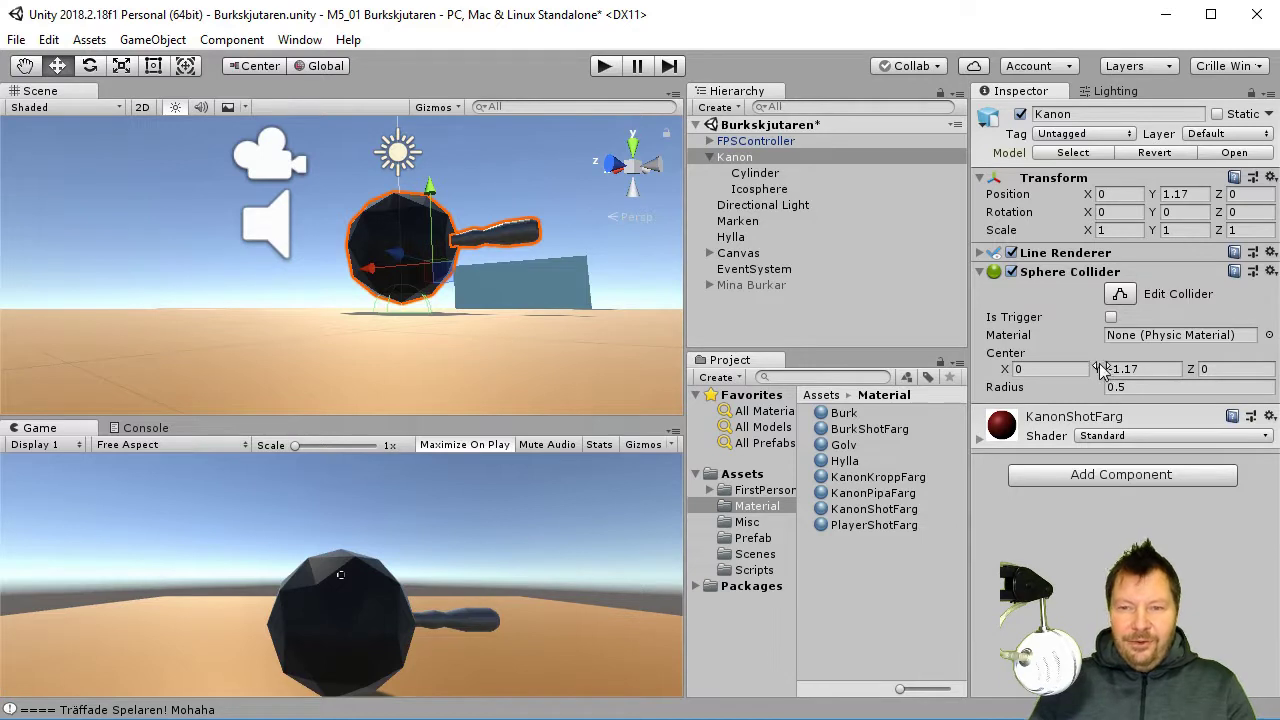
# Set the Sphere Collider radius to 0.7 and its centre to 0, 0, 0
pyautogui.moveTo(1100, 369); pyautogui.dragTo(1112, 369)
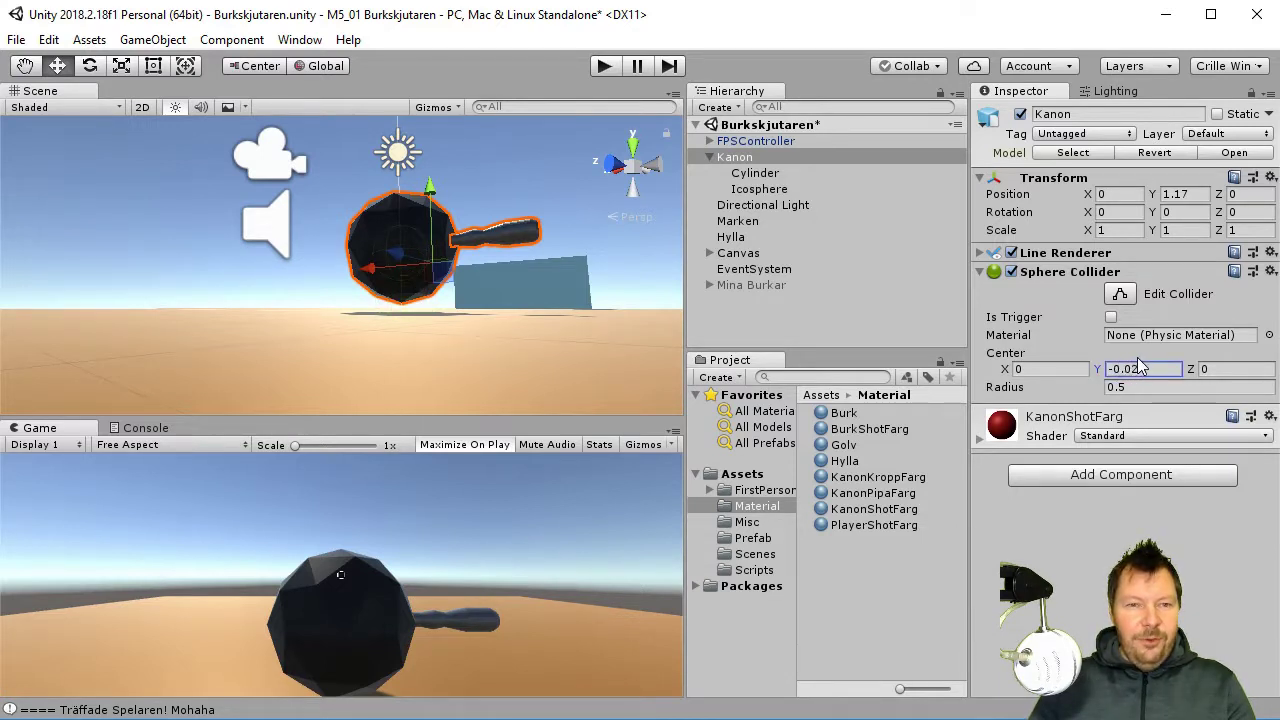
pyautogui.write('0.01')
pyautogui.click(1130, 389)
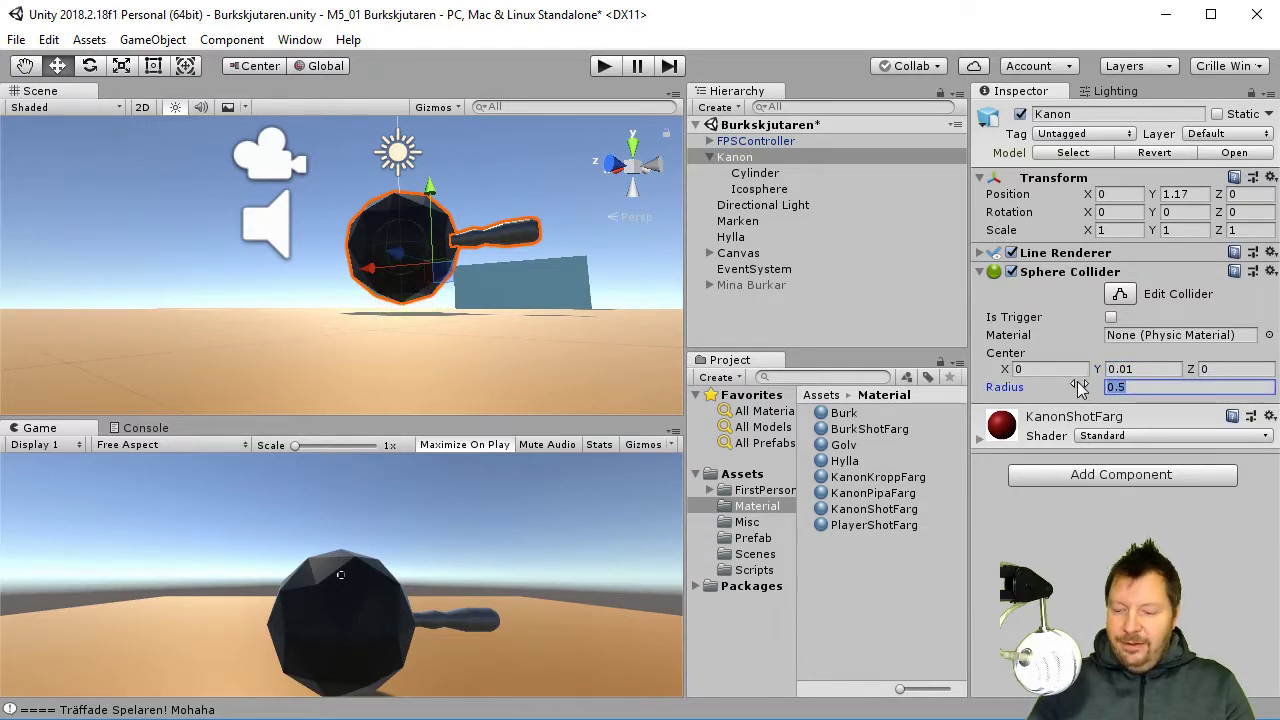
pyautogui.write('0')
pyautogui.press('Return')
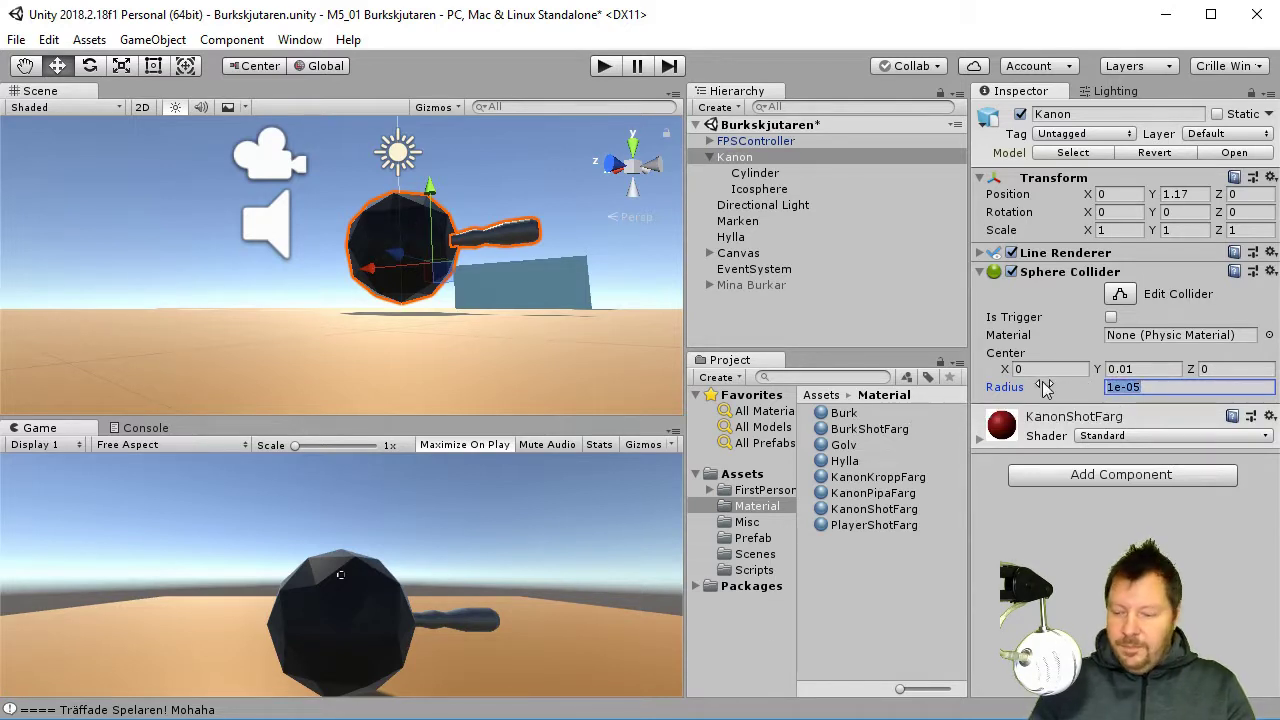
pyautogui.click(1043, 388)
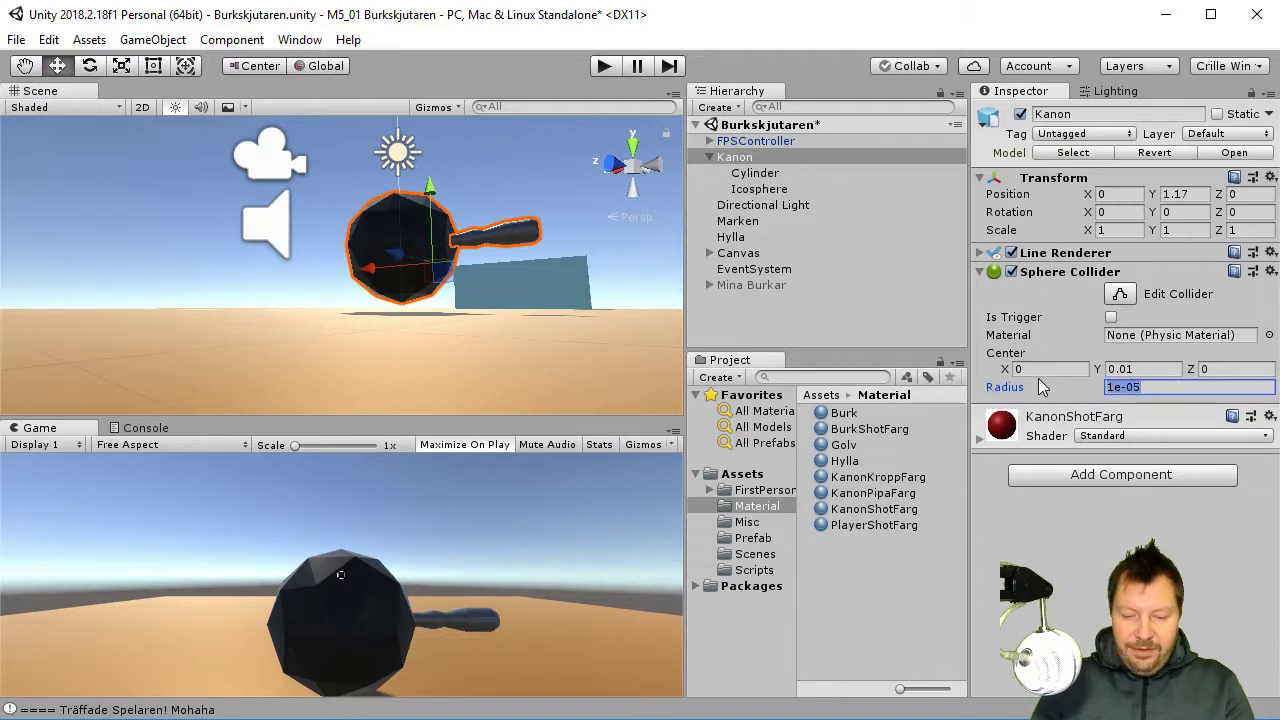
pyautogui.write('.7')
pyautogui.press('Tab')
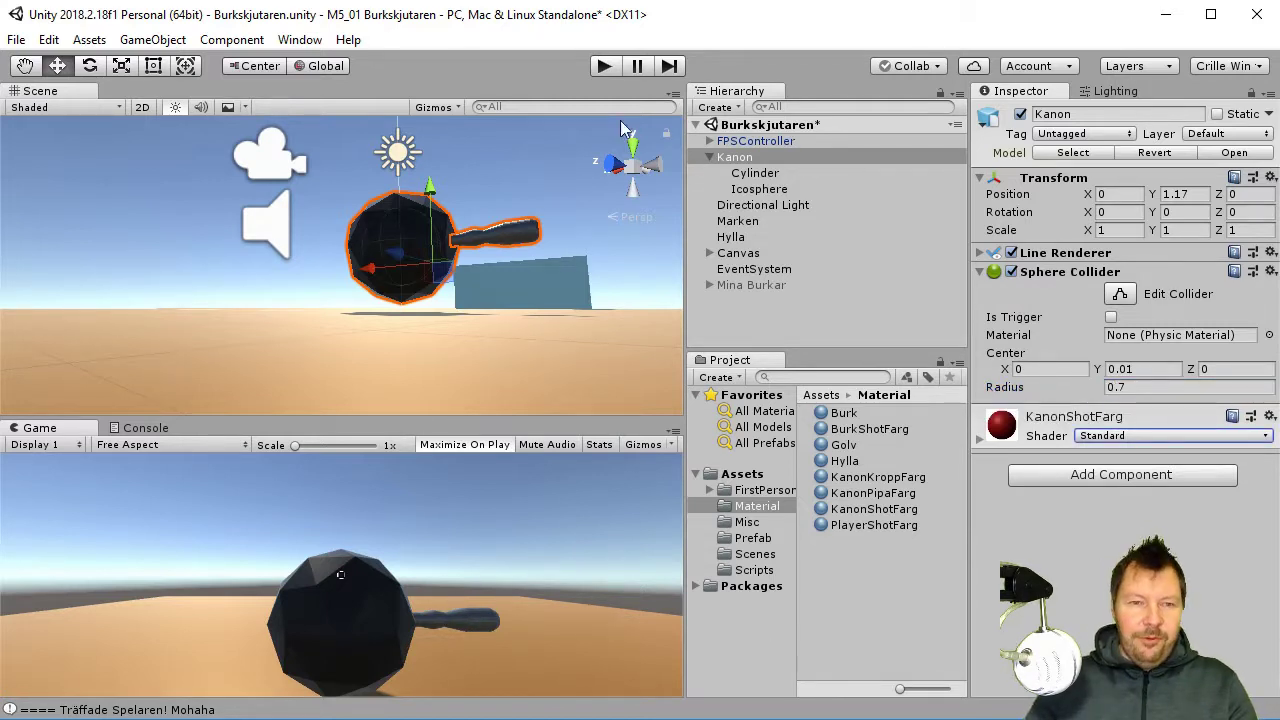
pyautogui.click(1145, 372)
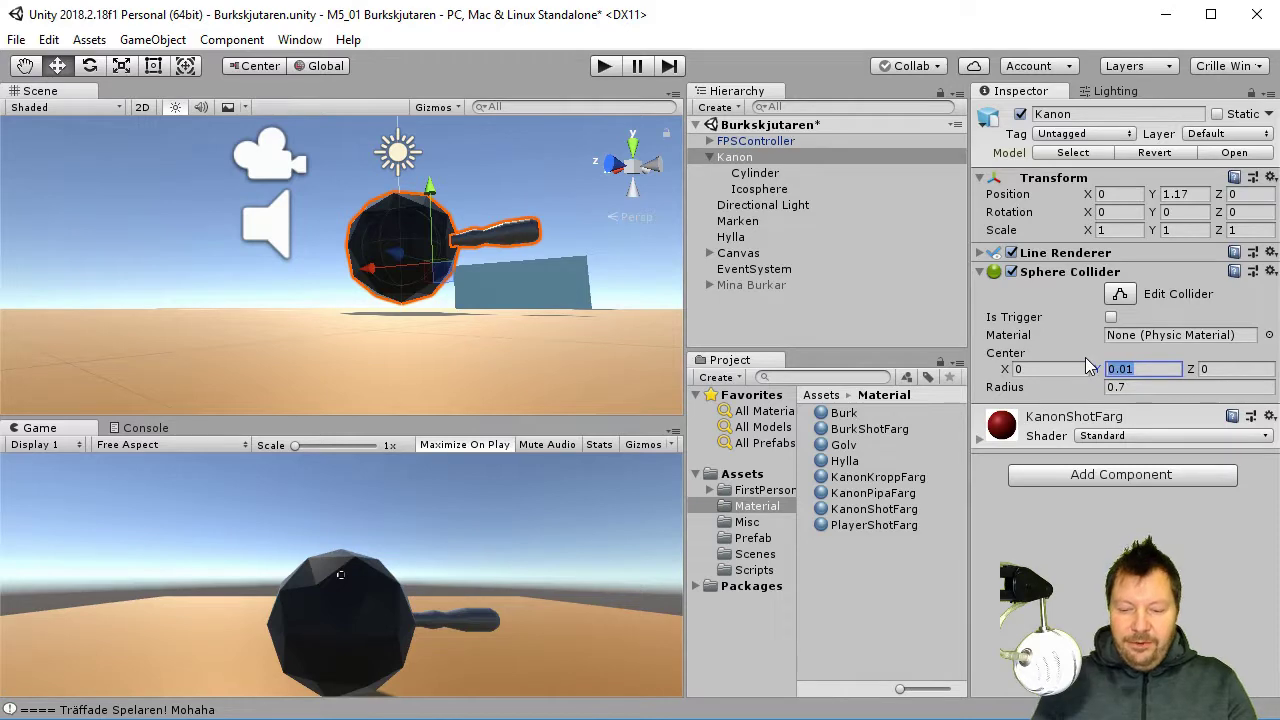
pyautogui.write('0')
pyautogui.press('Tab')
pyautogui.scroll(5, 381, 337)
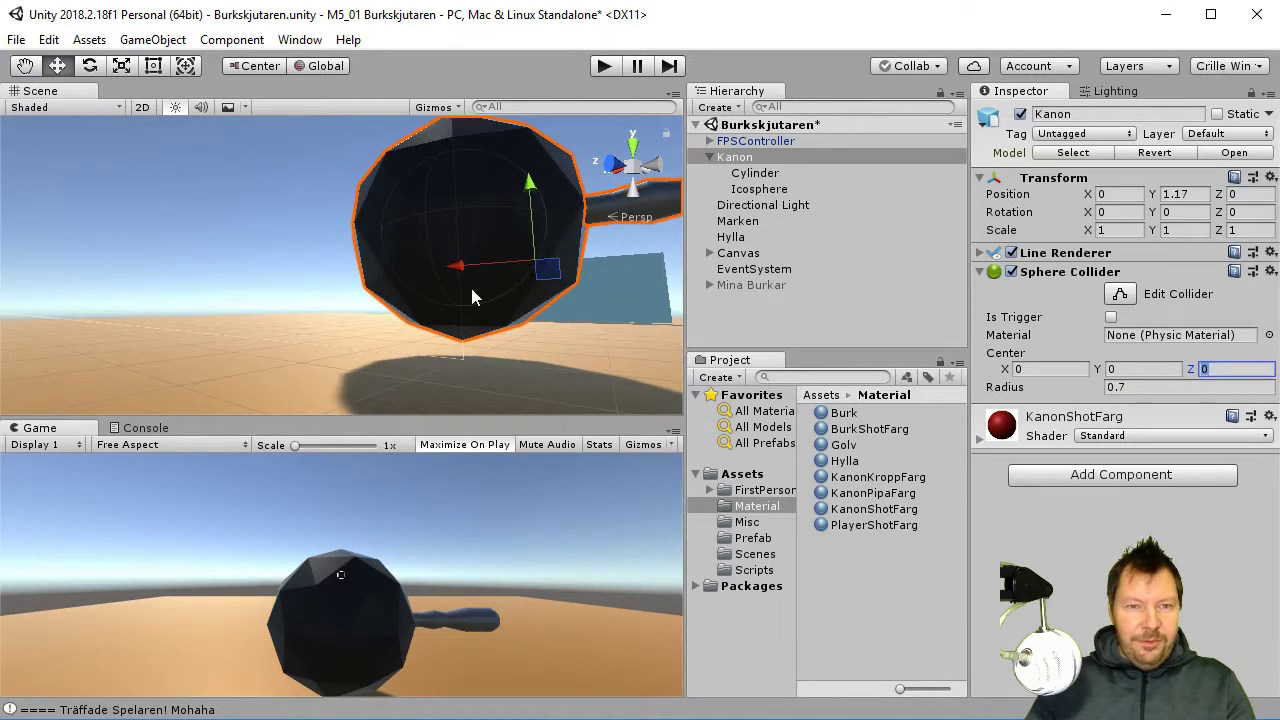
pyautogui.moveTo(631, 227); pyautogui.dragTo(420, 336, button='middle')
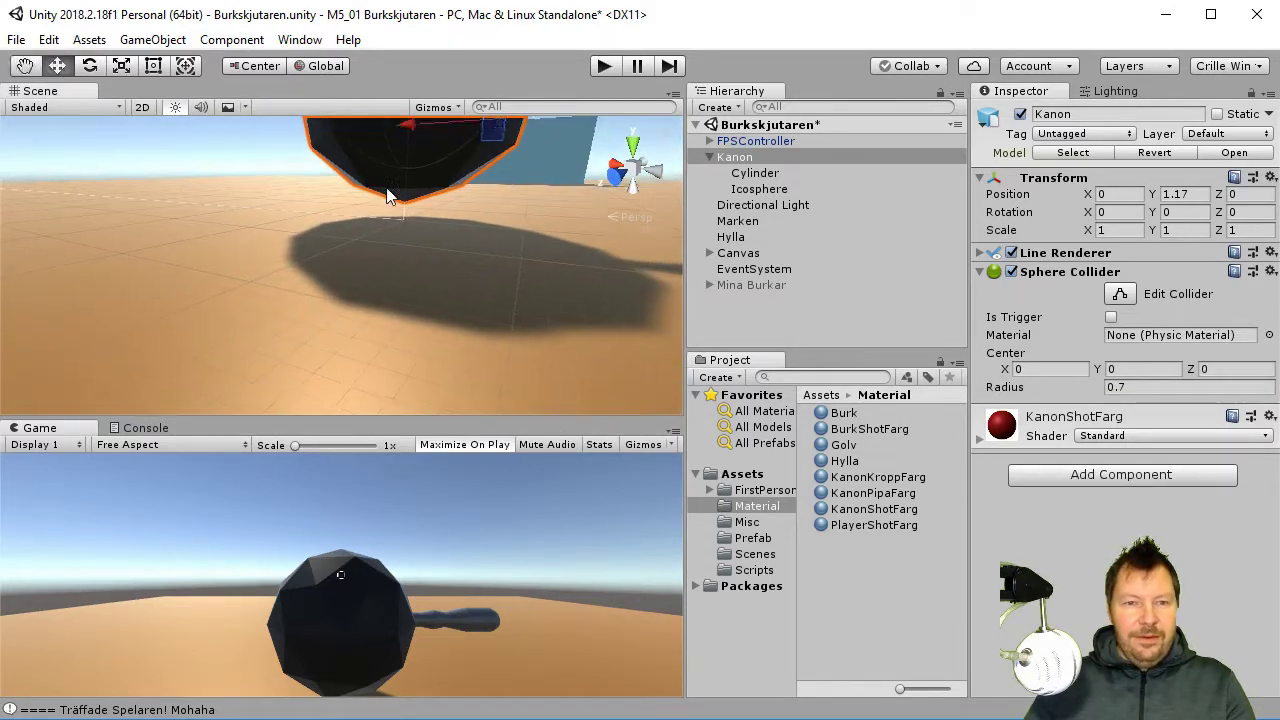
pyautogui.keyDown('alt'); pyautogui.moveTo(420, 336); pyautogui.dragTo(338, 335); pyautogui.keyUp('alt')
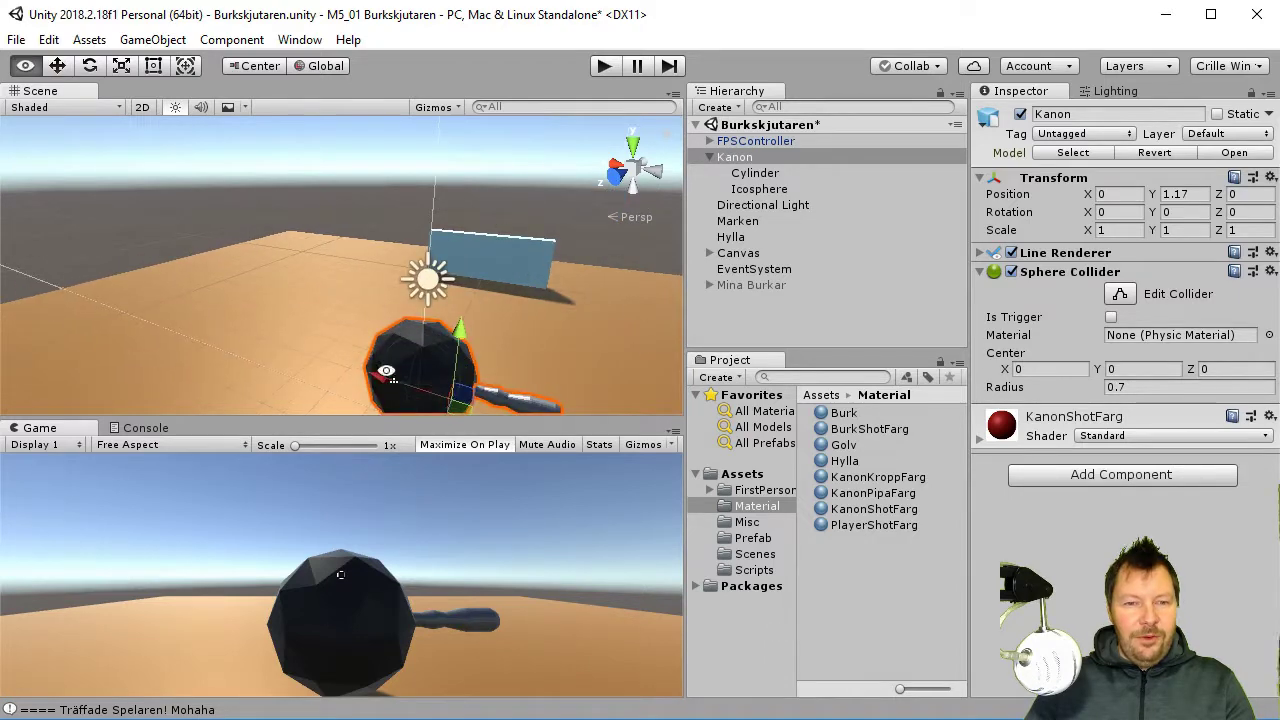
pyautogui.moveTo(338, 335); pyautogui.dragTo(368, 337, button='middle')
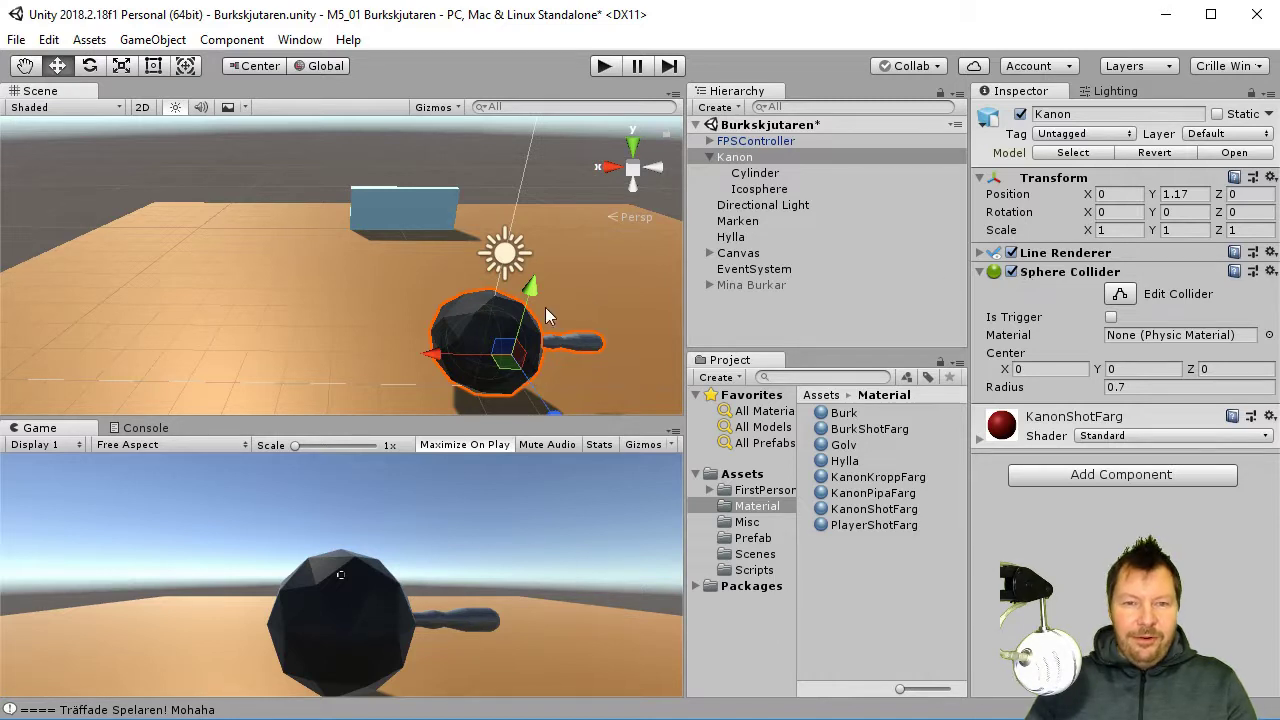
pyautogui.click(772, 190)
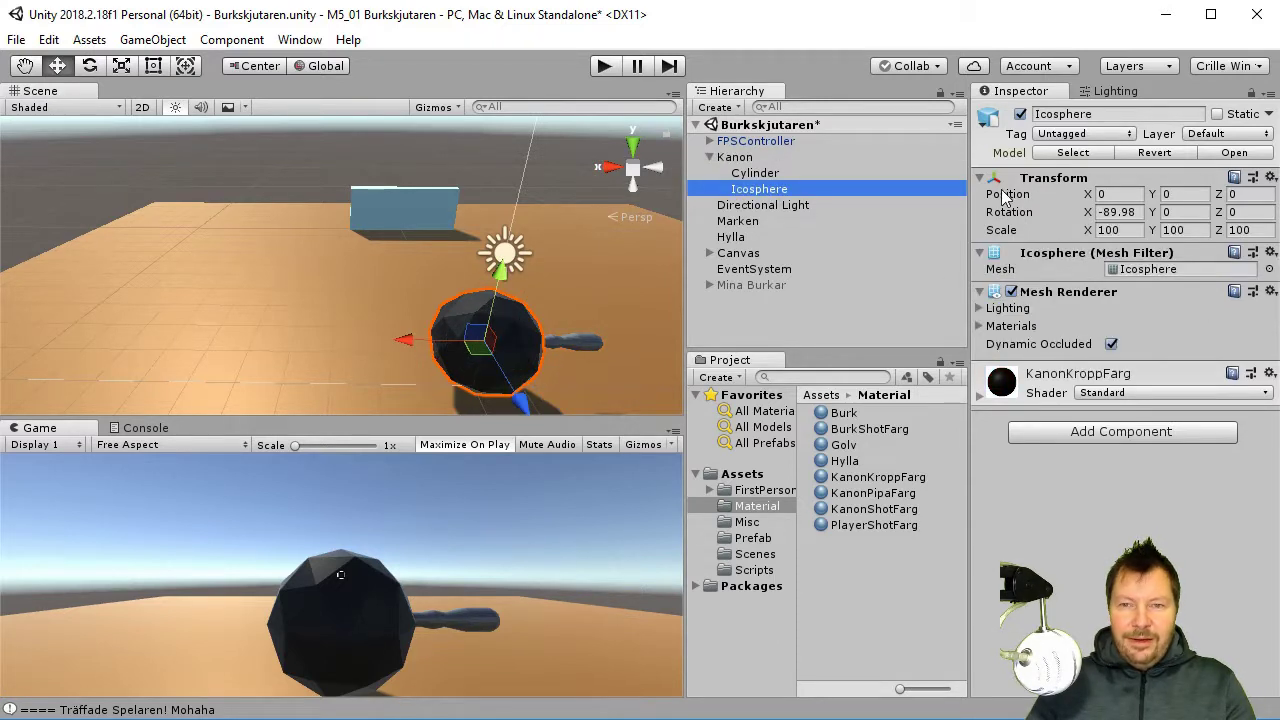
pyautogui.click(1011, 292)
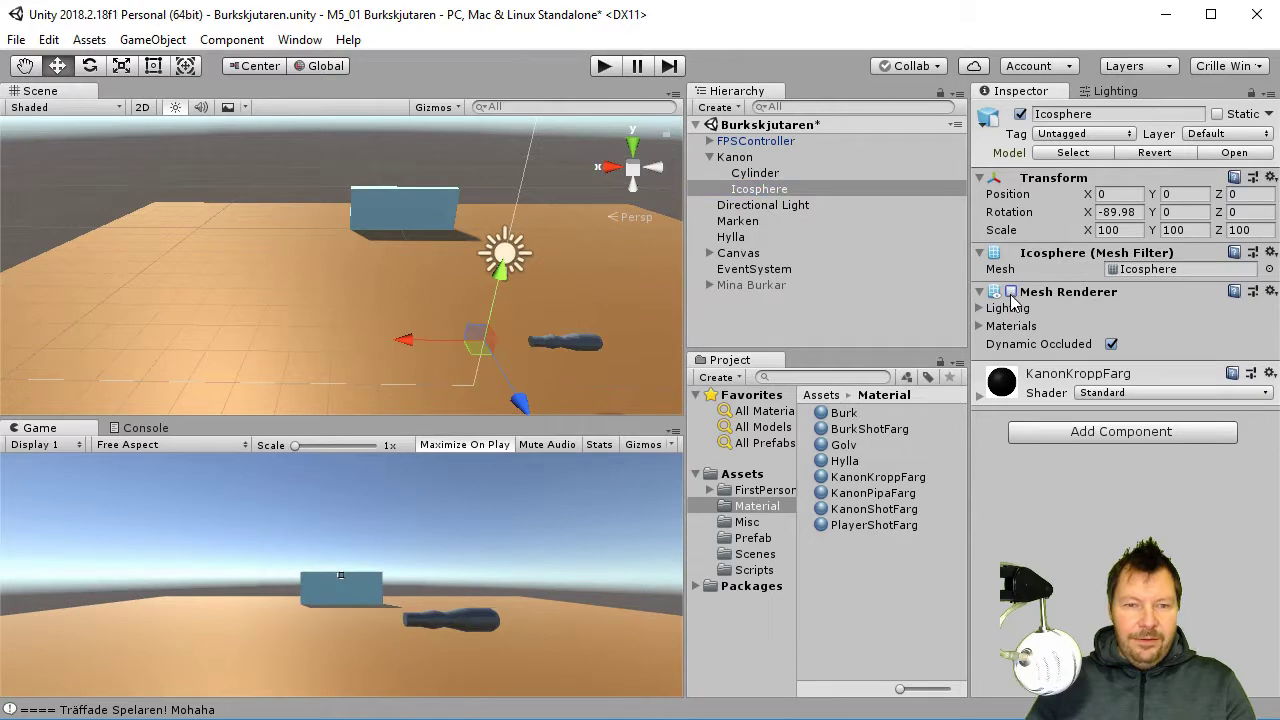
pyautogui.click(1011, 292)
pyautogui.click(783, 162)
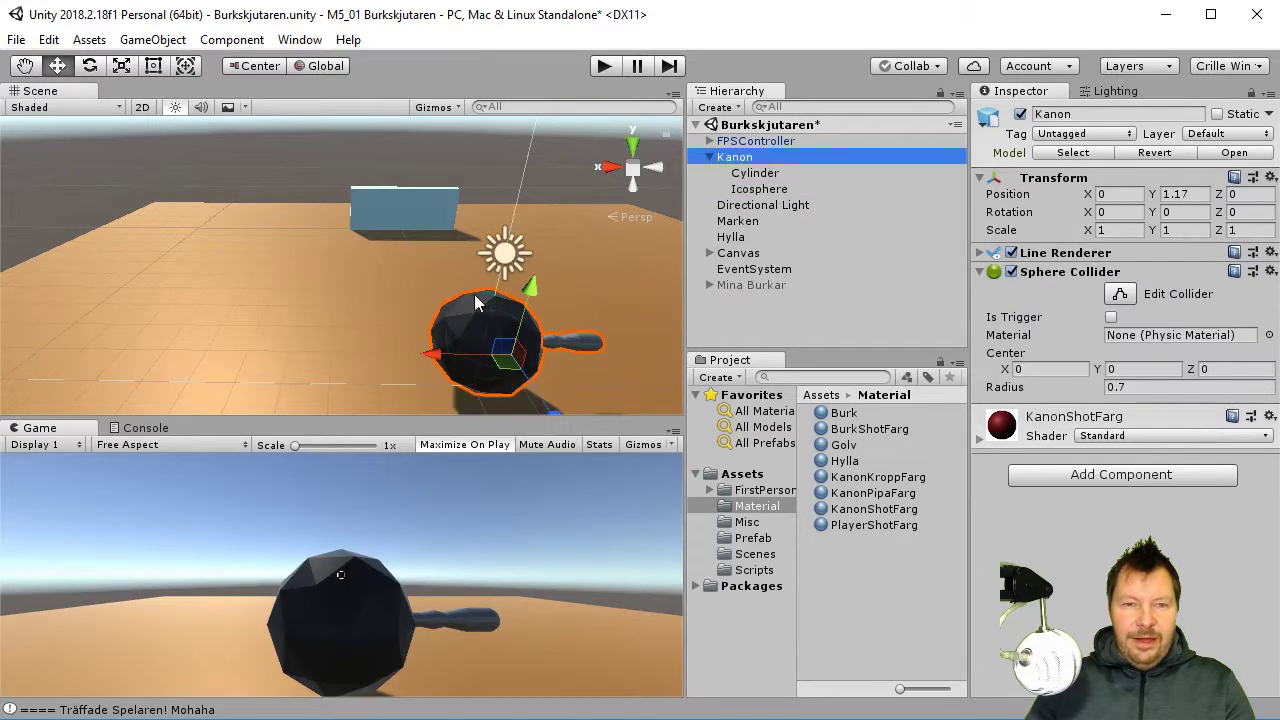
pyautogui.moveTo(538, 356); pyautogui.dragTo(405, 265, button='right')
pyautogui.press('f')
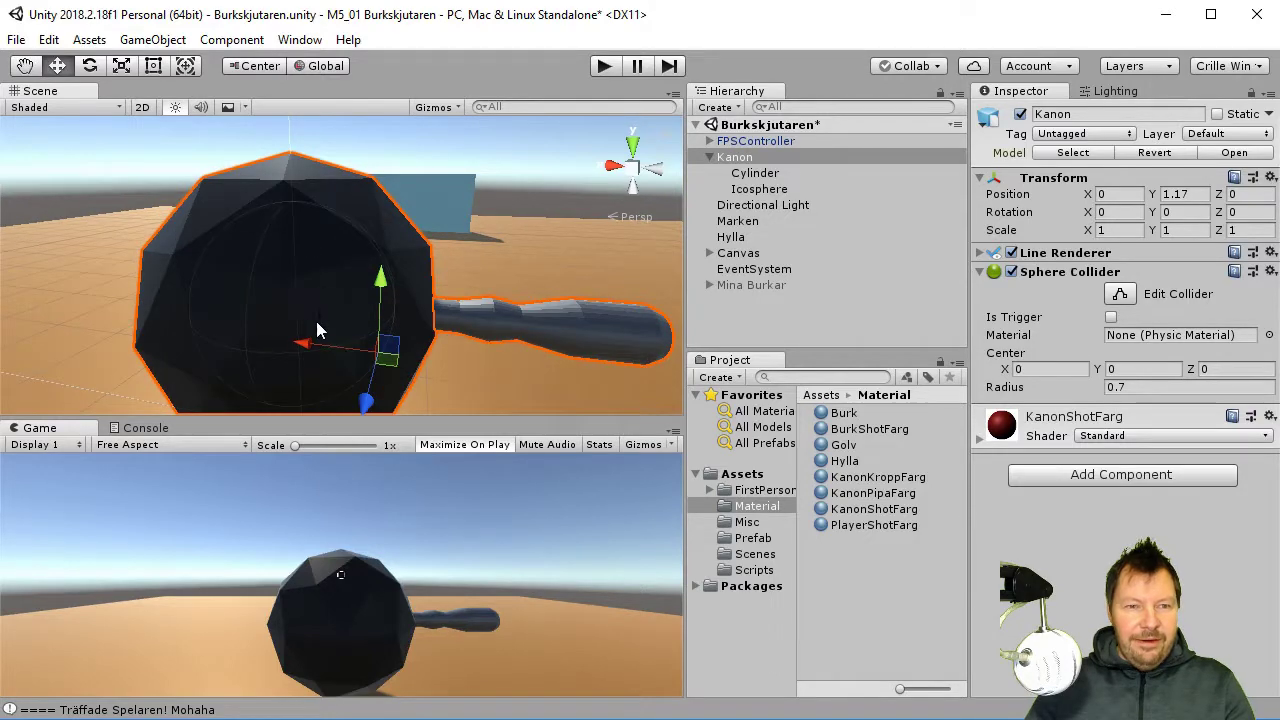
pyautogui.click(632, 146)
pyautogui.moveTo(349, 284)
pyautogui.mouseDown(button='middle')
pyautogui.moveTo(361, 341)
pyautogui.moveTo(383, 233)
pyautogui.mouseUp(button='middle')
pyautogui.scroll(5, 361, 341)
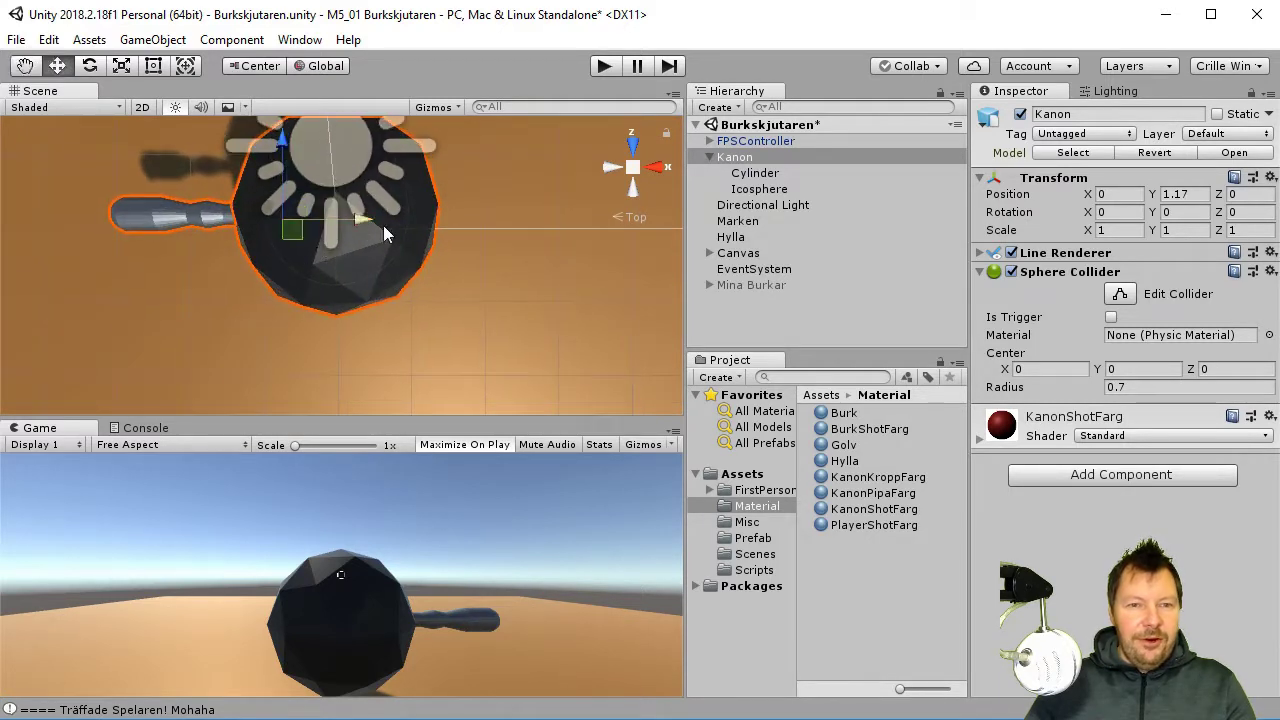
pyautogui.click(662, 171)
pyautogui.keyDown('alt'); pyautogui.moveTo(435, 235); pyautogui.dragTo(348, 252); pyautogui.keyUp('alt')
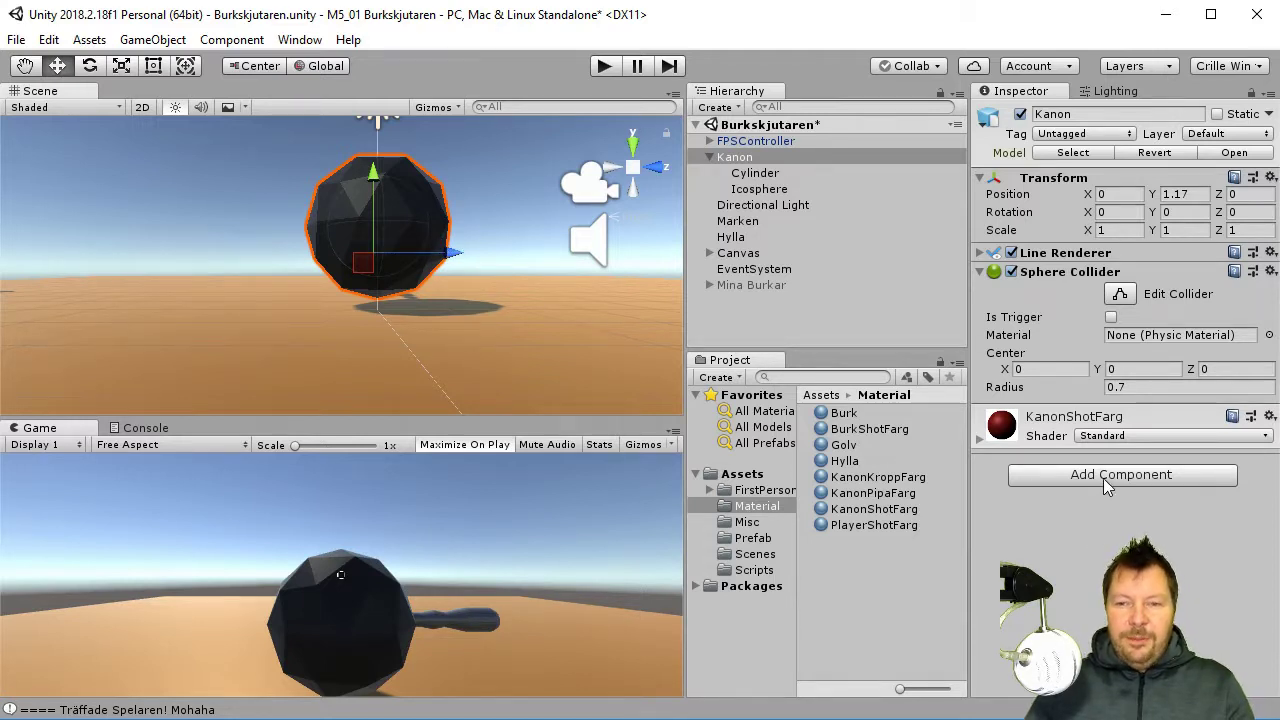
# Create a new KanonController script and attach it to Kanon
pyautogui.click(1103, 478)
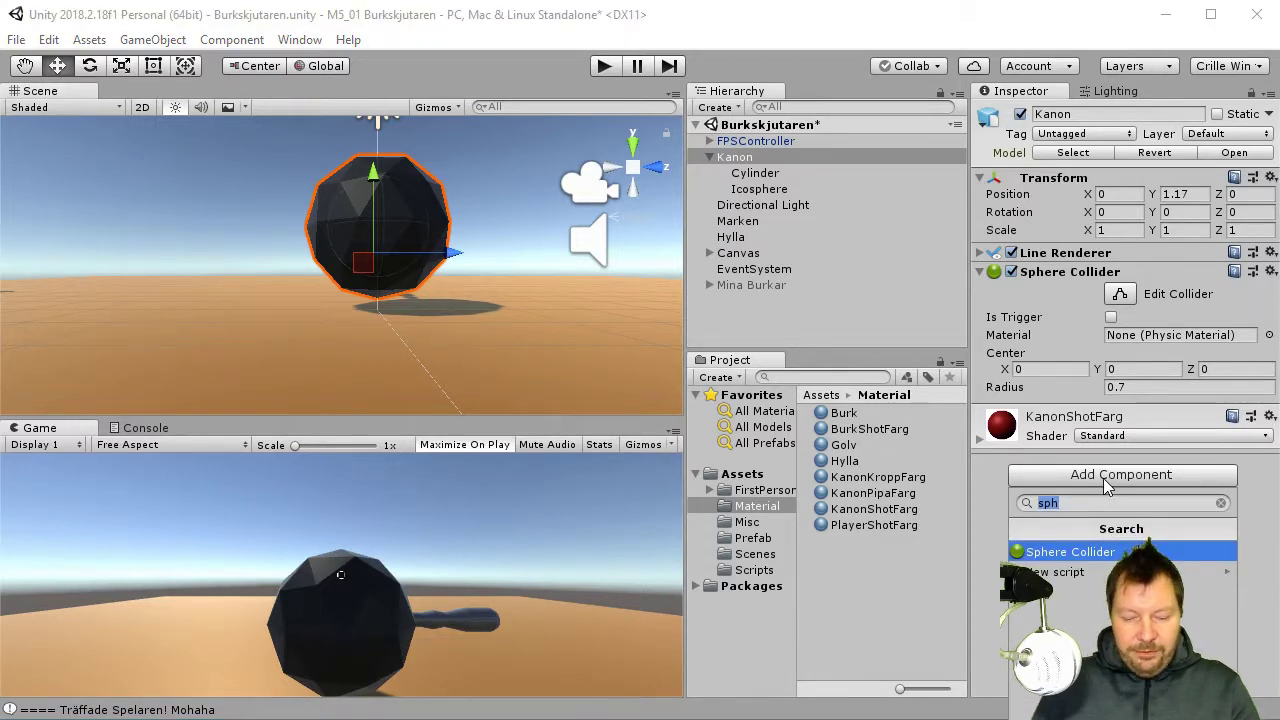
pyautogui.write('KanonCont')
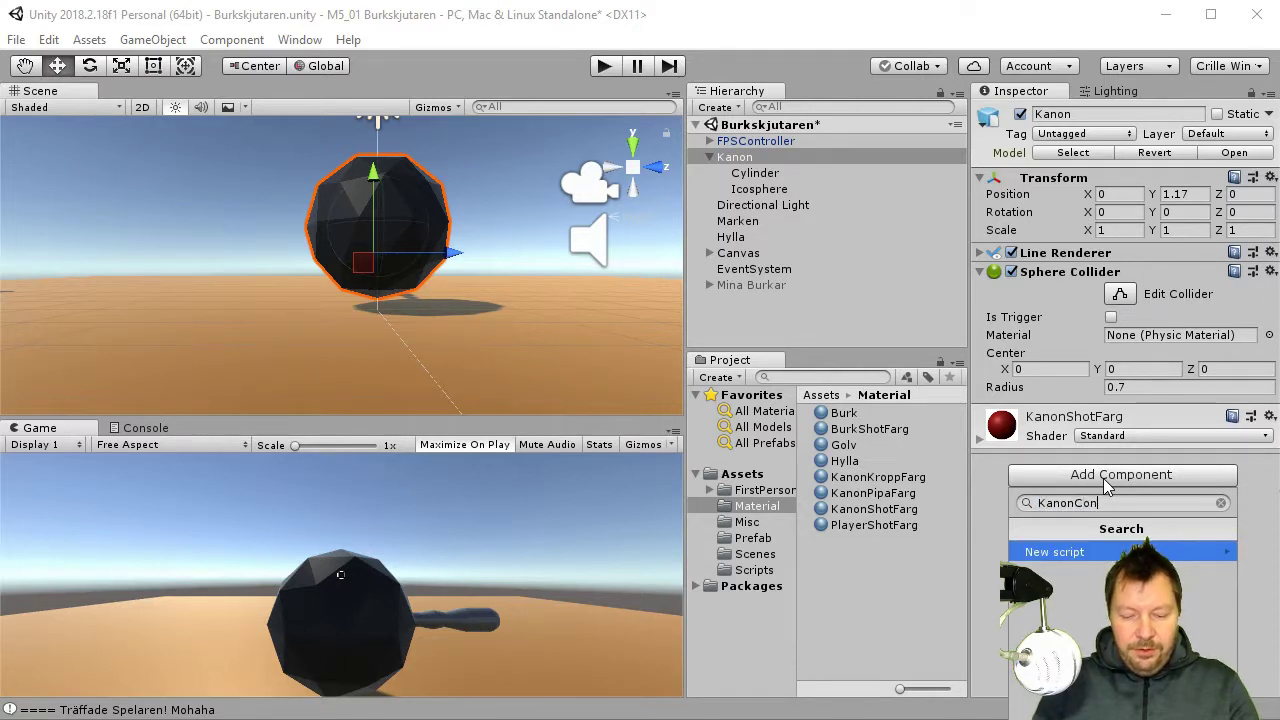
pyautogui.write('roller')
pyautogui.press('Return')
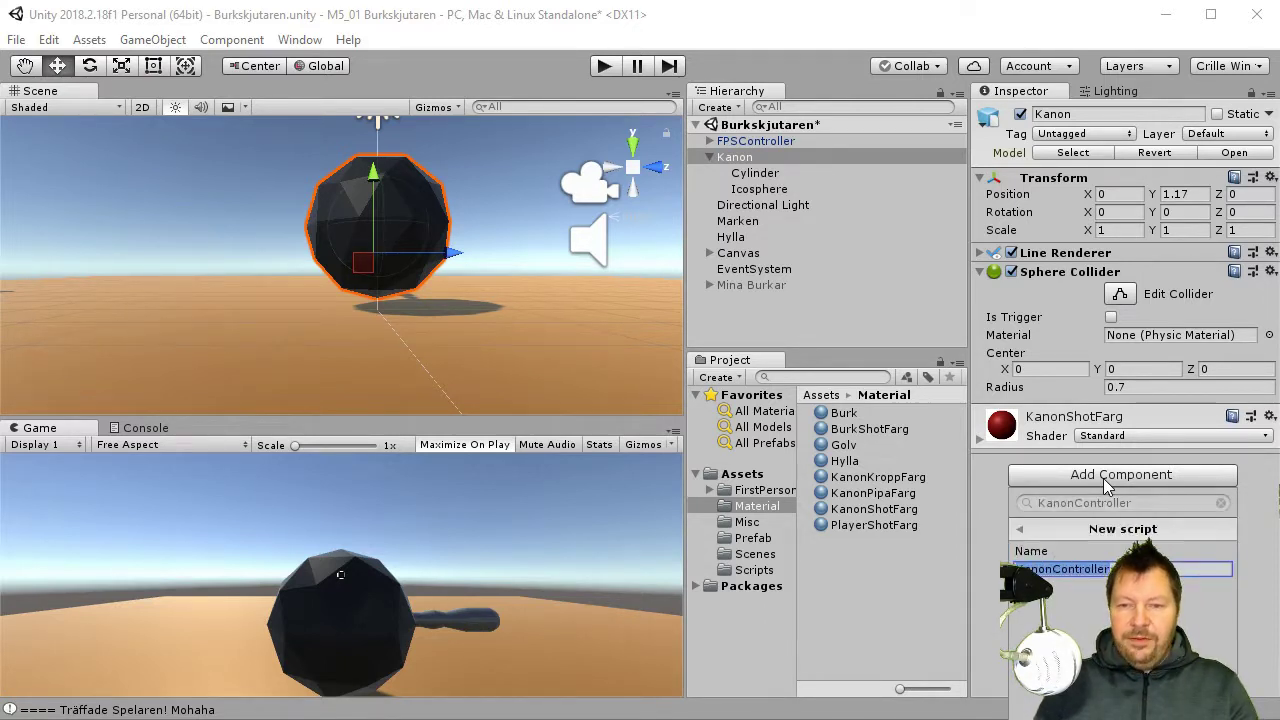
pyautogui.press('Return')
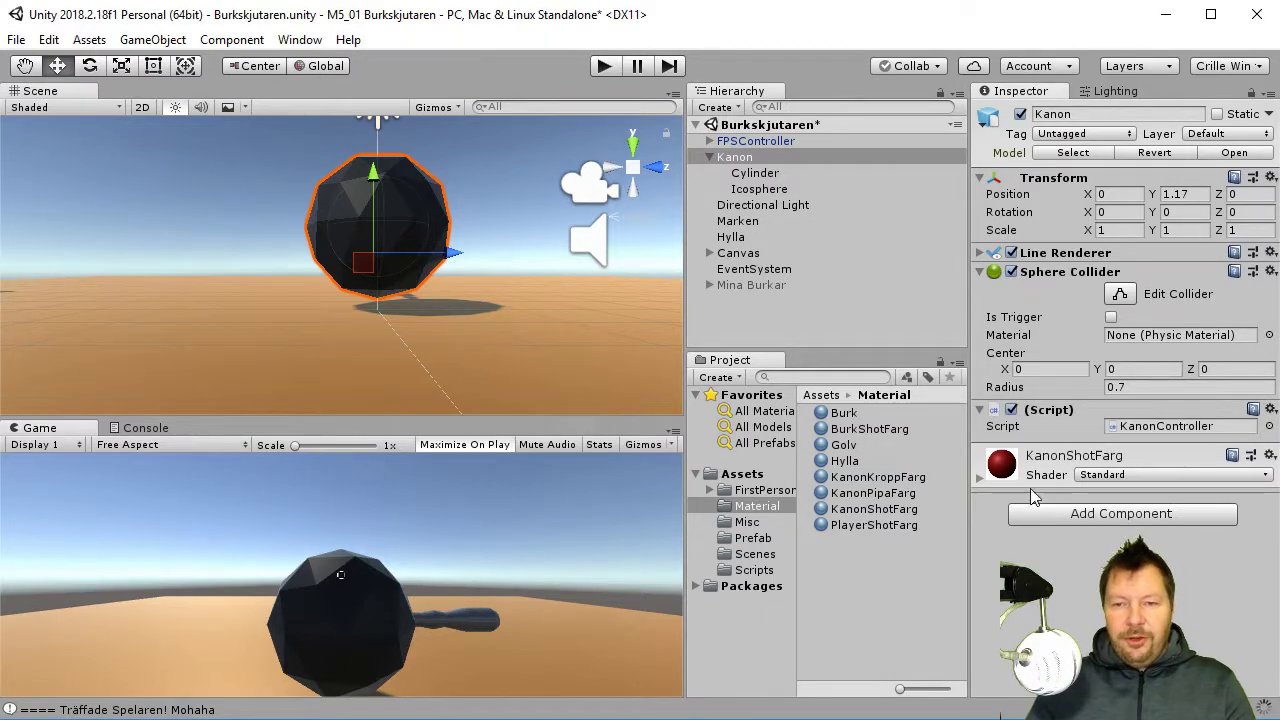
# Find the KanonController script in the project and open it in the code editor
pyautogui.click(1149, 426)
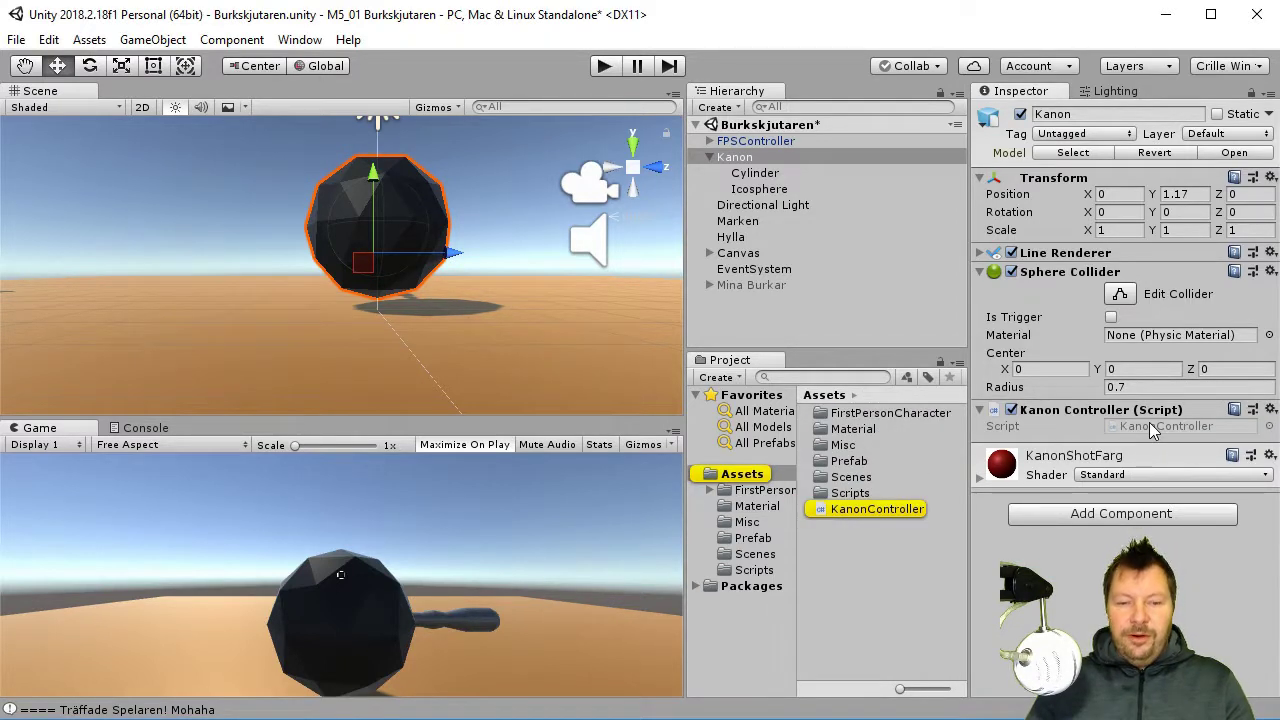
pyautogui.hotkey('ctrl', 'o')
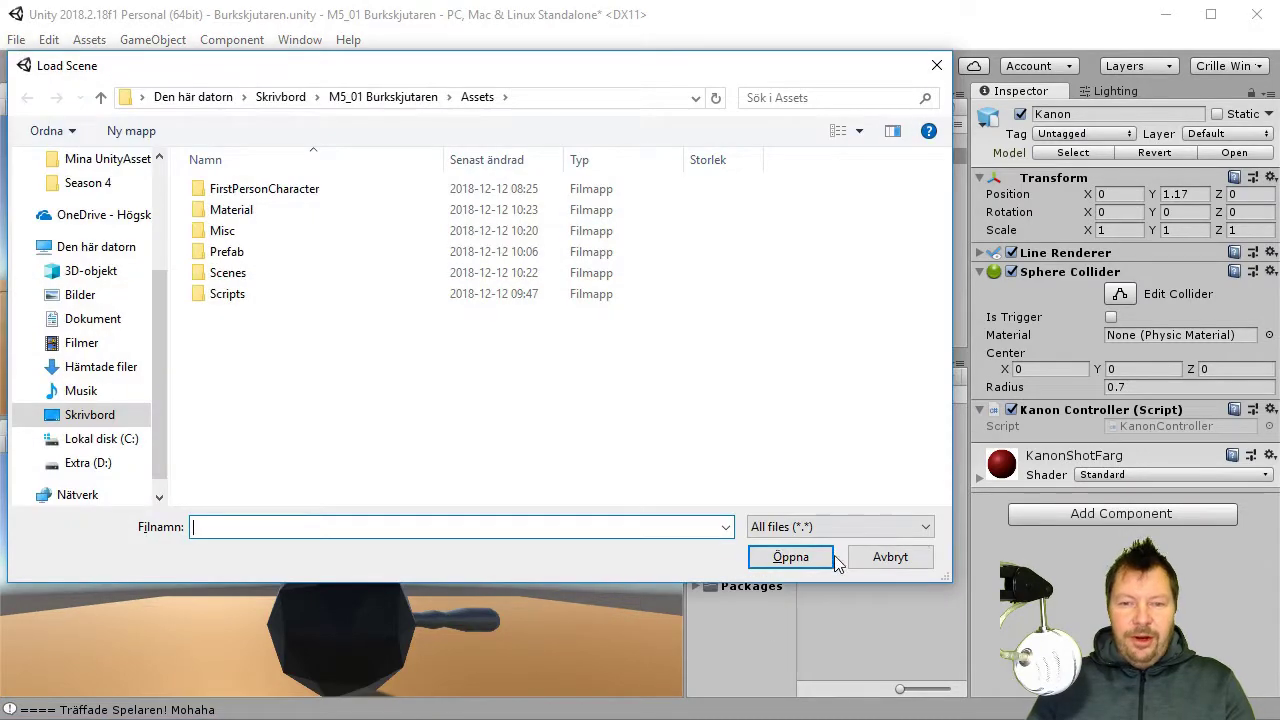
pyautogui.click(921, 564)
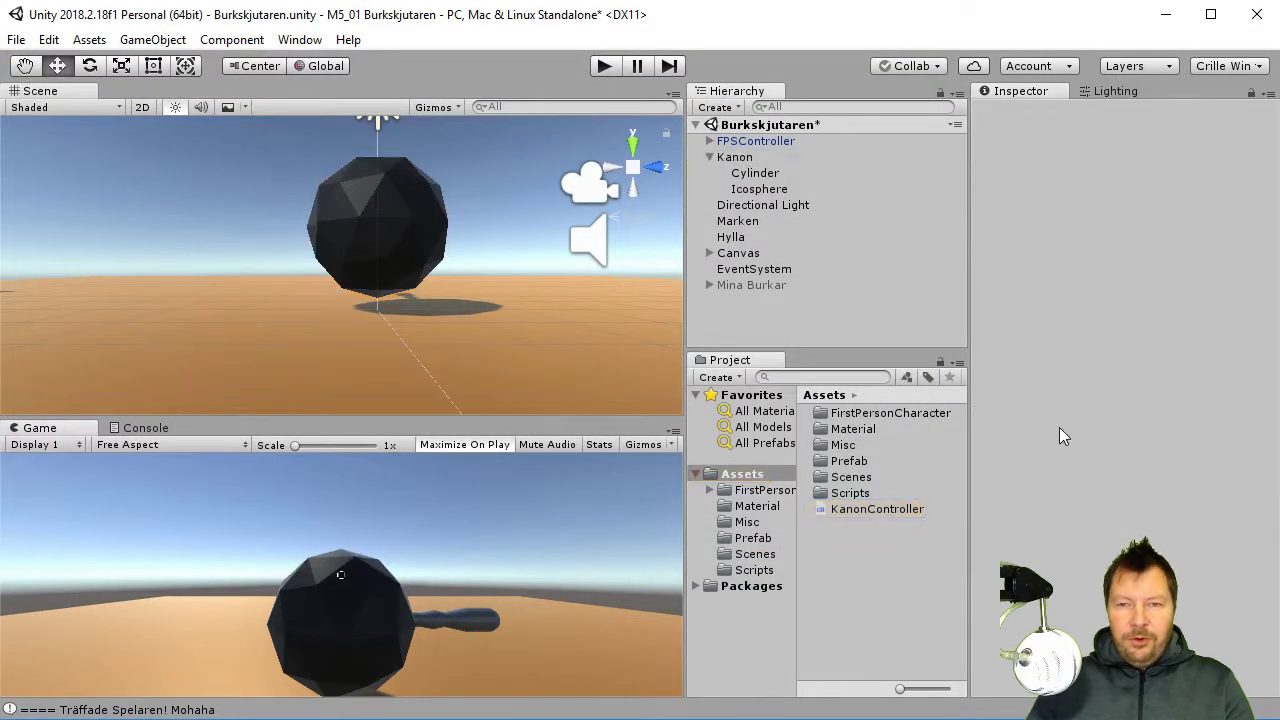
pyautogui.click(752, 156)
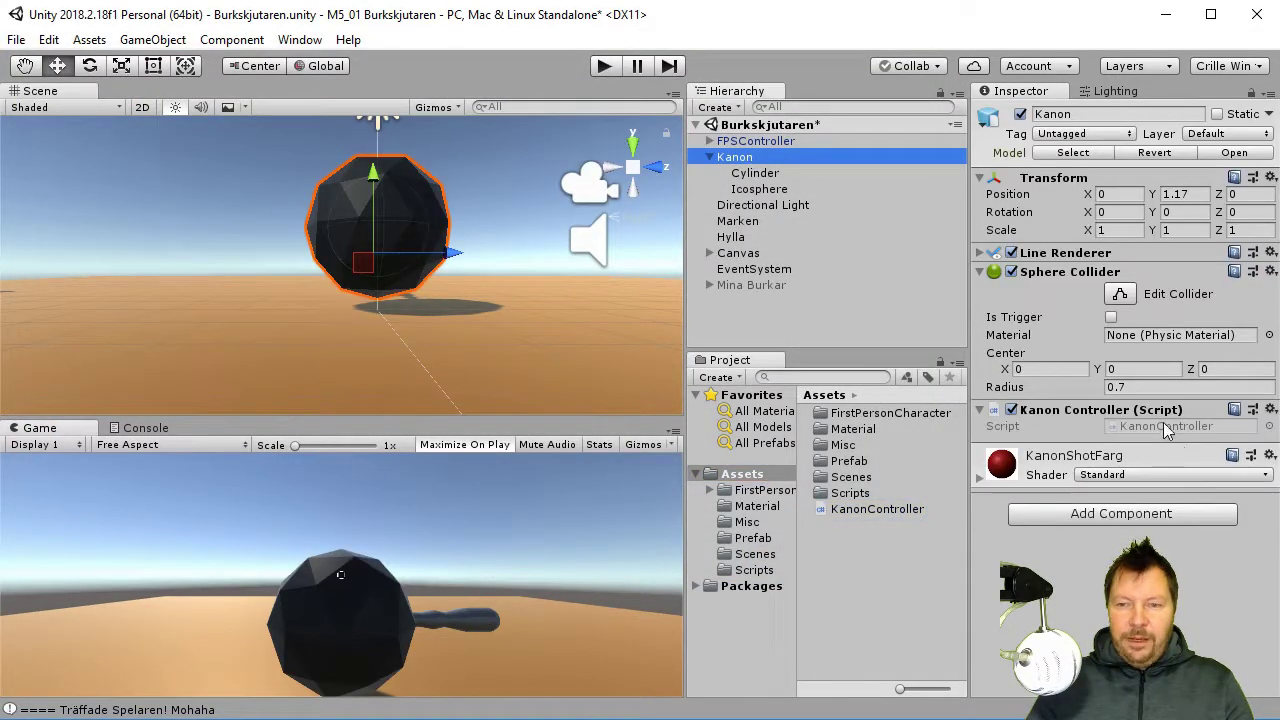
pyautogui.doubleClick(1165, 427)
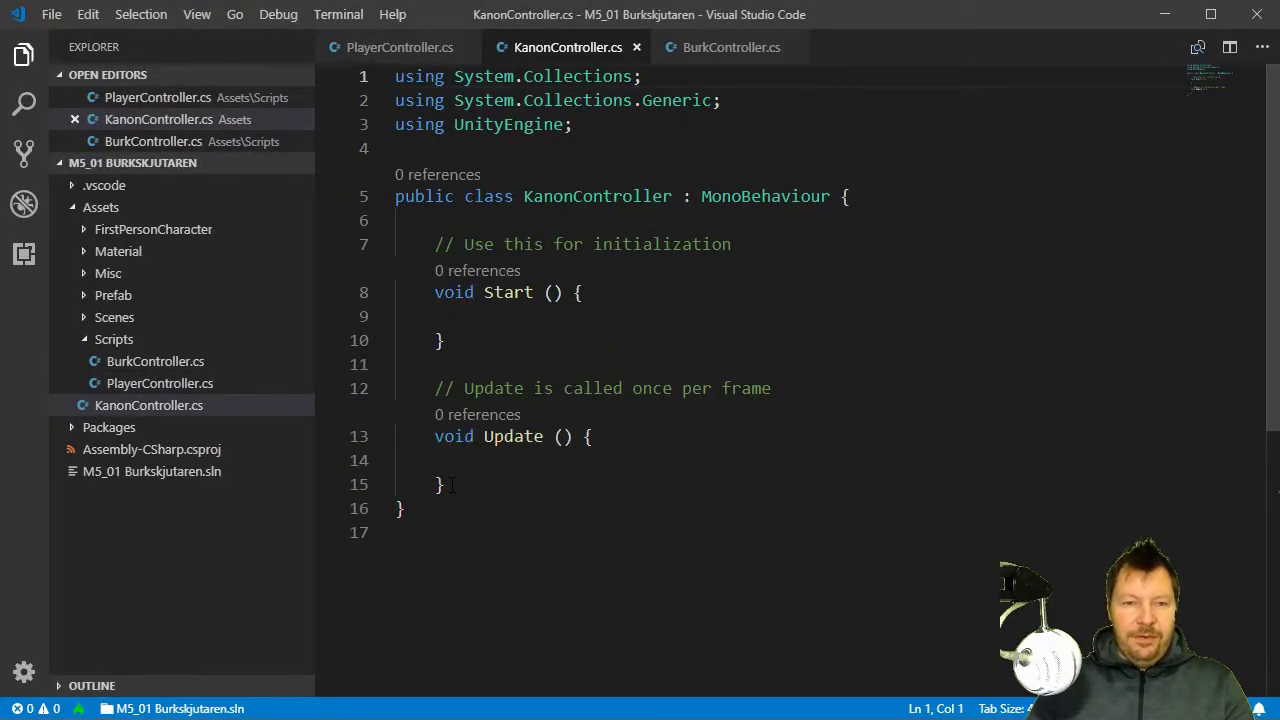
# Delete the default Start and Update methods from KanonController.cs, leaving an empty class
pyautogui.moveTo(450, 485); pyautogui.dragTo(340, 245)
pyautogui.press('BackSpace')
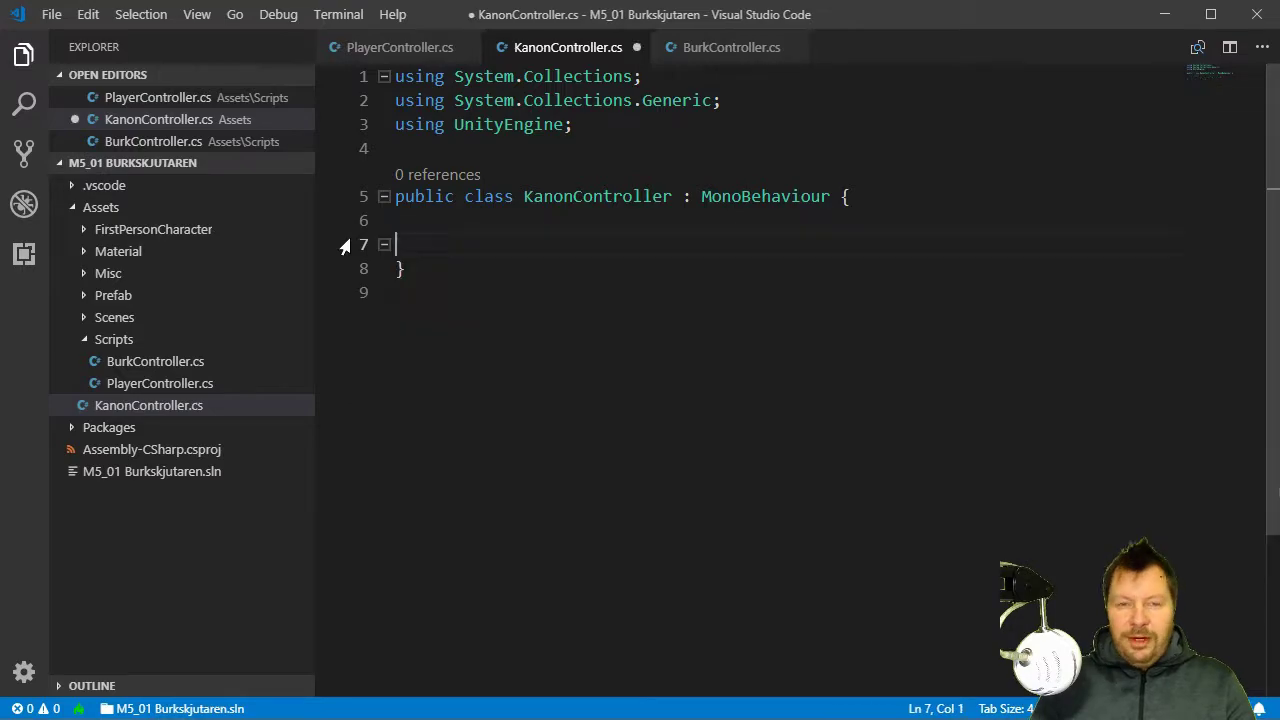
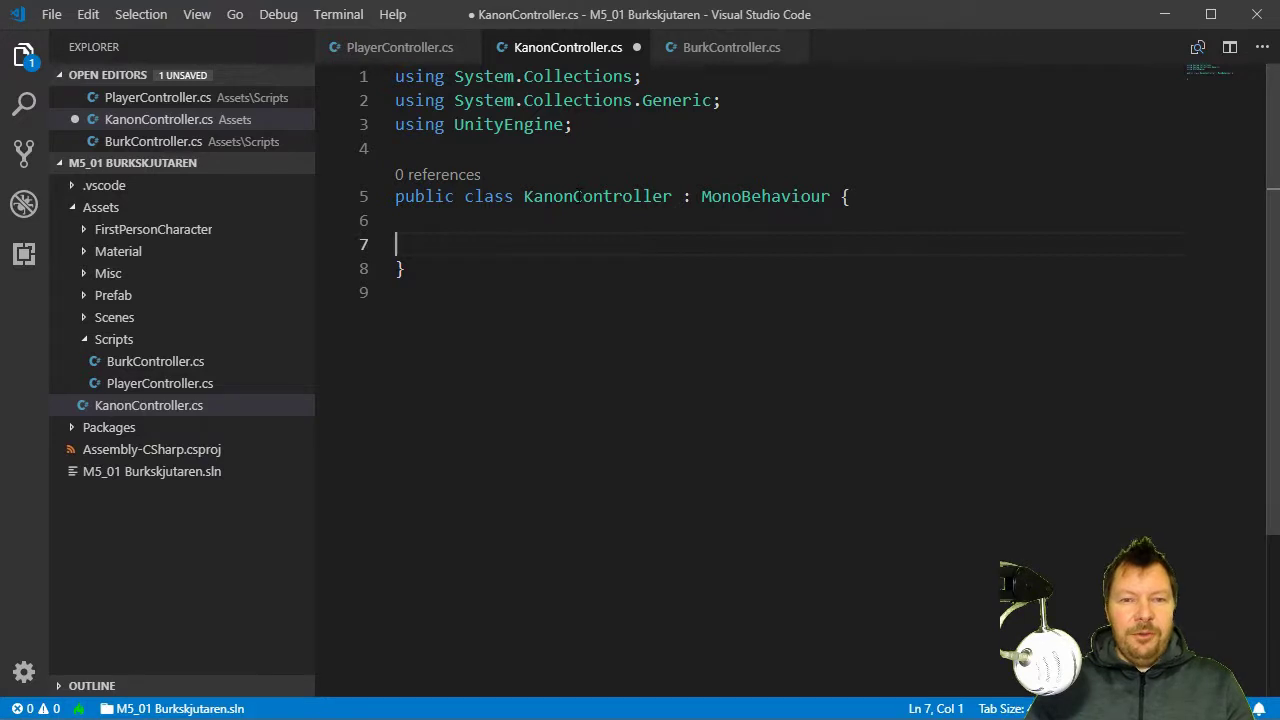
# Copy the fields, Start() and Update() code from BurkController.cs
pyautogui.click(735, 62)
pyautogui.scroll(4, 624, 290)
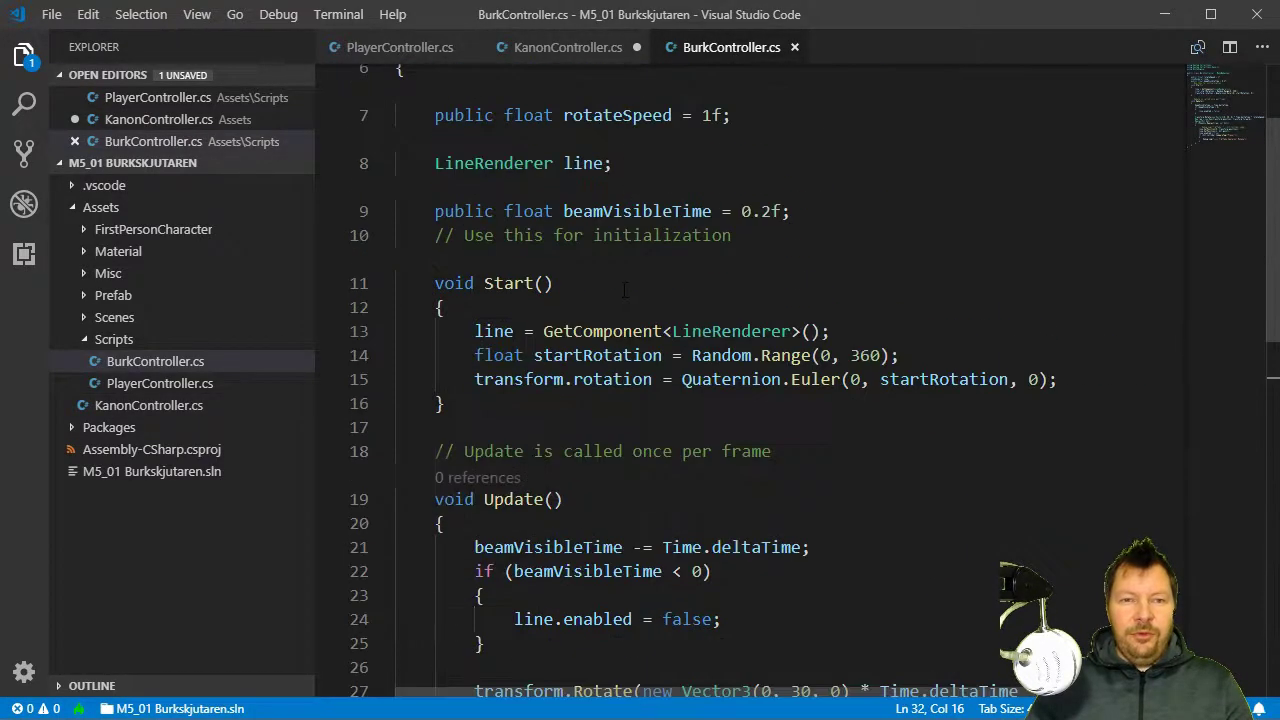
pyautogui.scroll(2, 520, 175)
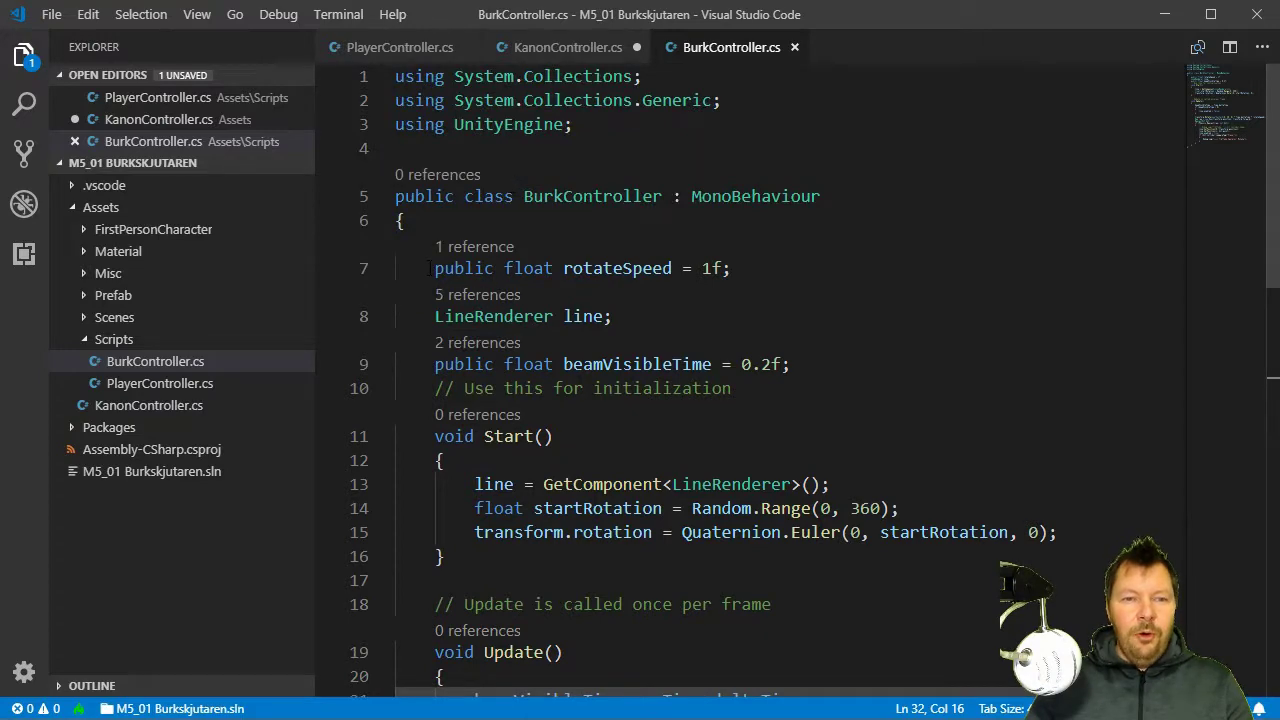
pyautogui.moveTo(430, 268)
pyautogui.mouseDown()
pyautogui.moveTo(752, 442)
pyautogui.moveTo(741, 533)
pyautogui.mouseUp()
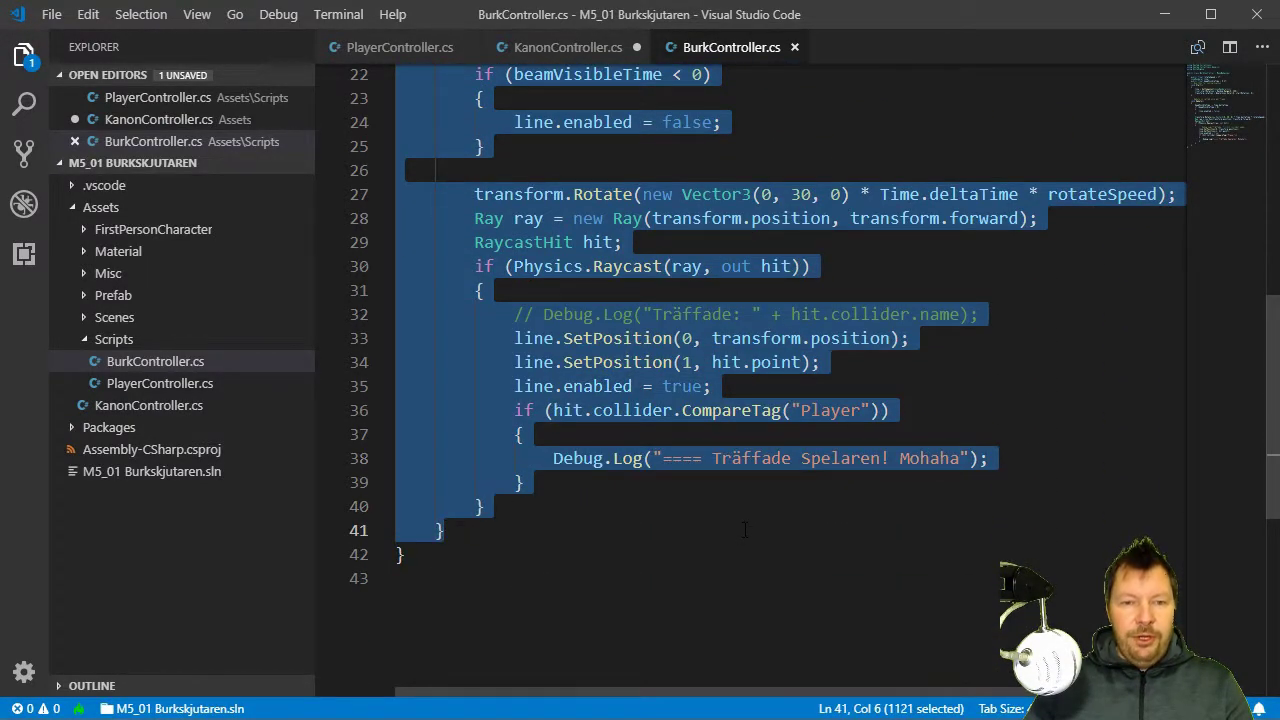
pyautogui.rightClick(697, 401)
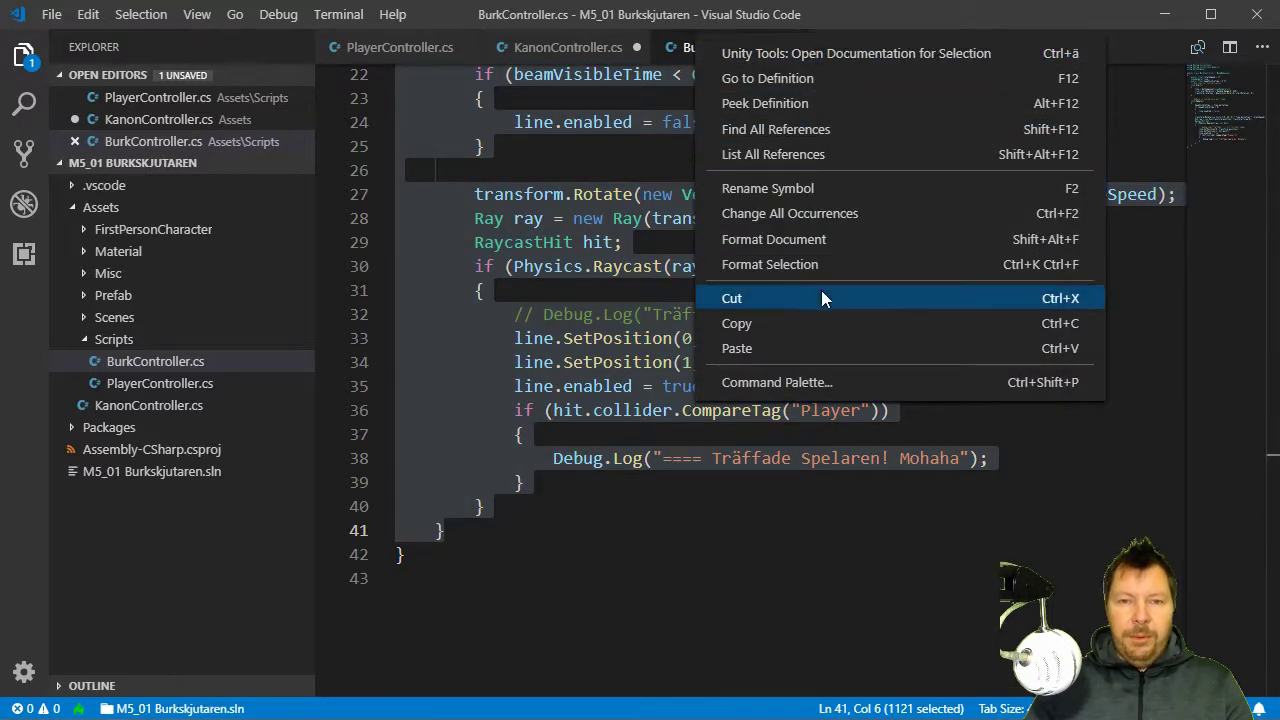
pyautogui.click(810, 320)
# Paste the copied code into KanonController.cs's empty class and save the file
pyautogui.click(545, 45)
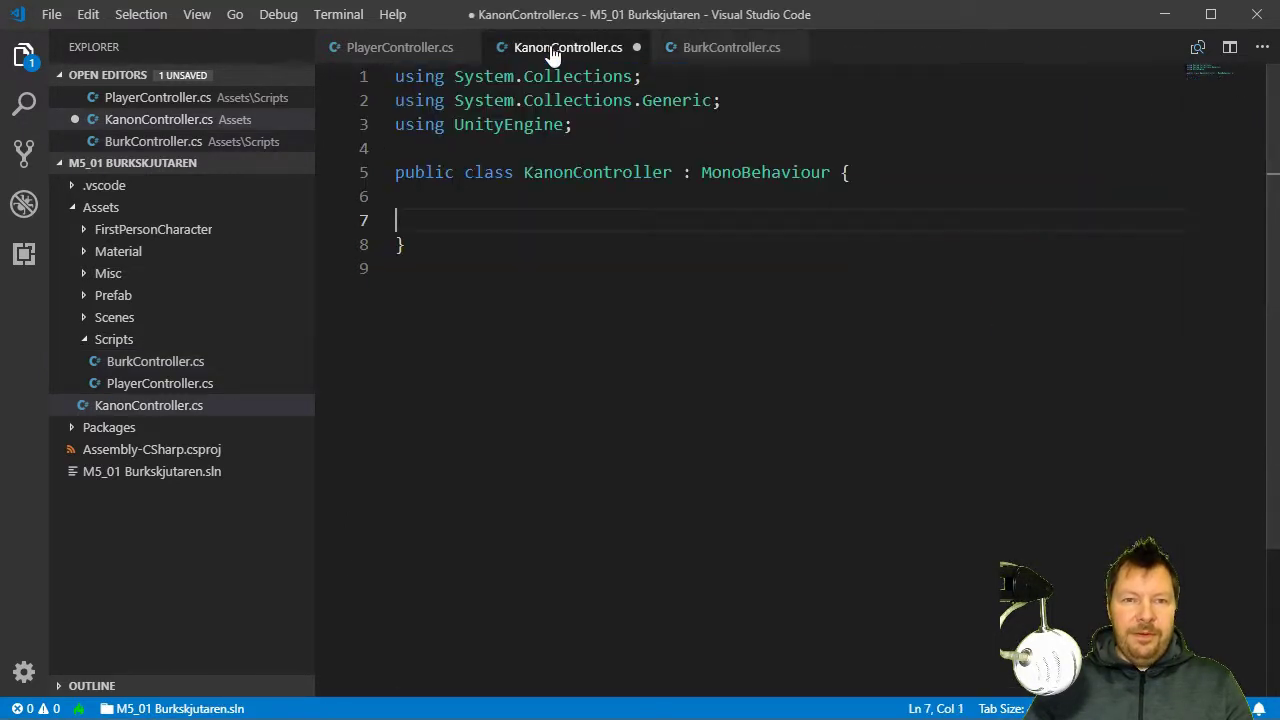
pyautogui.rightClick(407, 226)
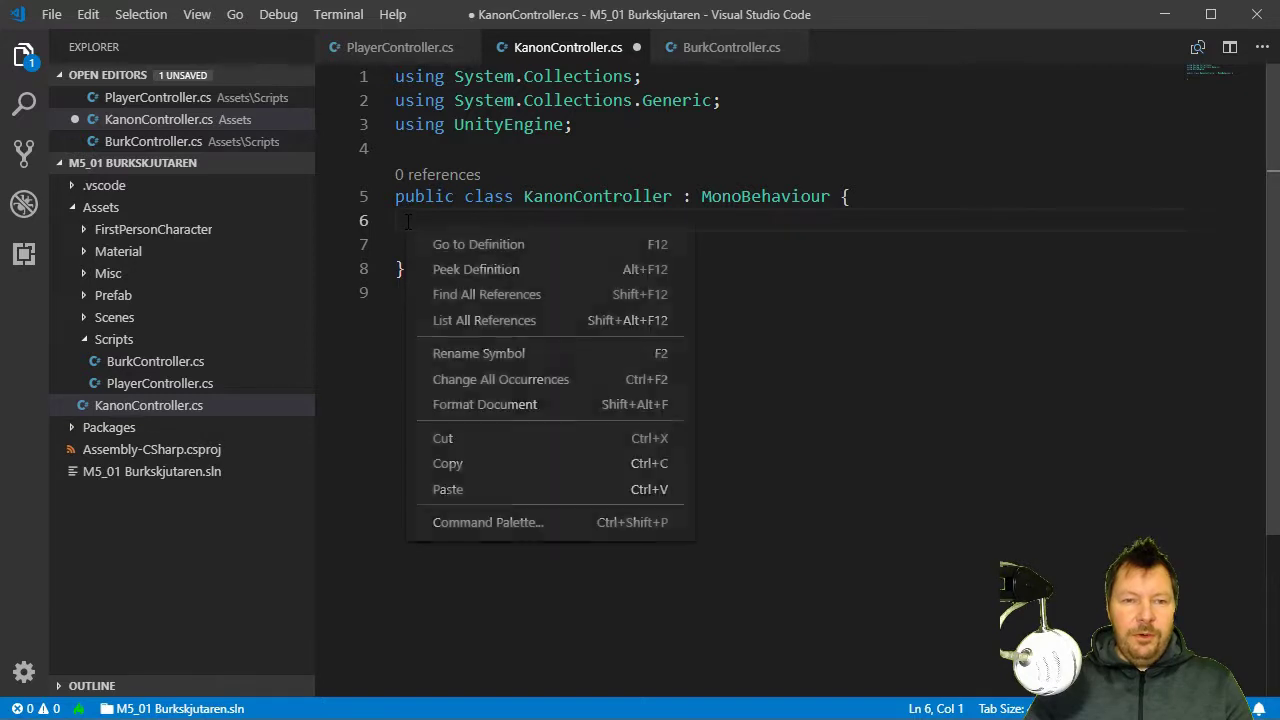
pyautogui.click(482, 490)
pyautogui.scroll(4, 816, 278)
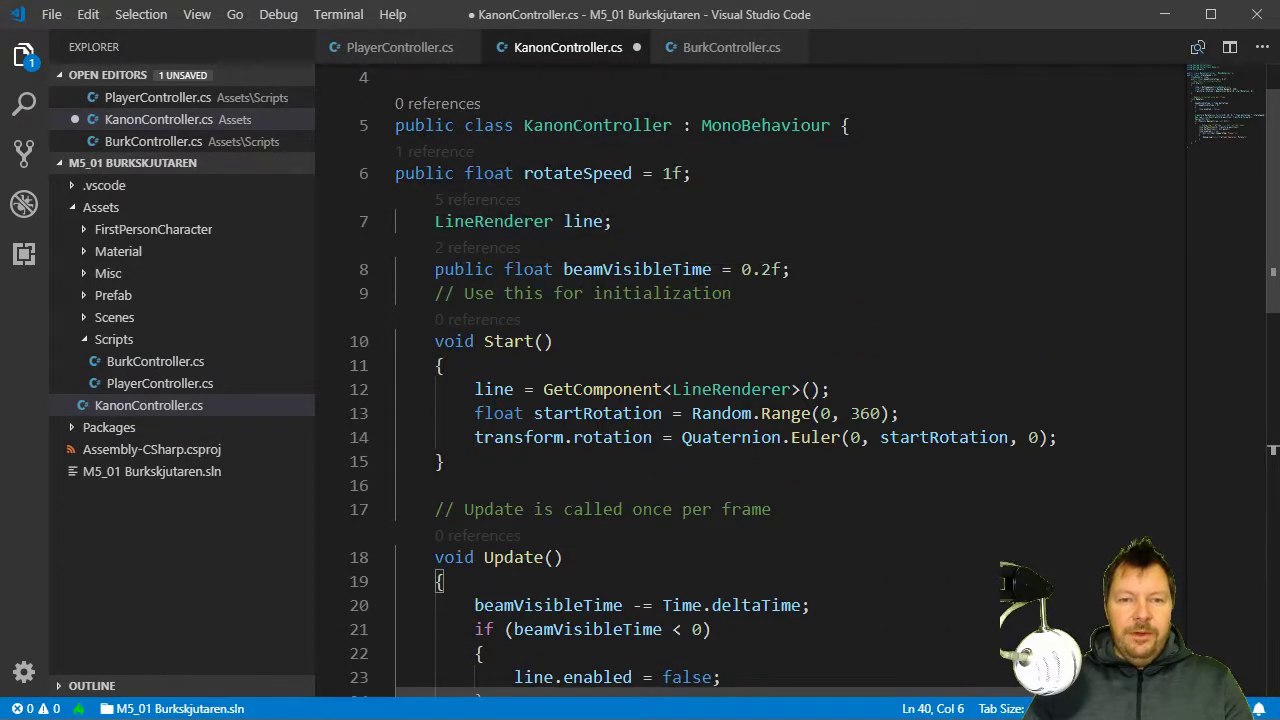
pyautogui.click(816, 285)
pyautogui.hotkey('ctrl', 's')
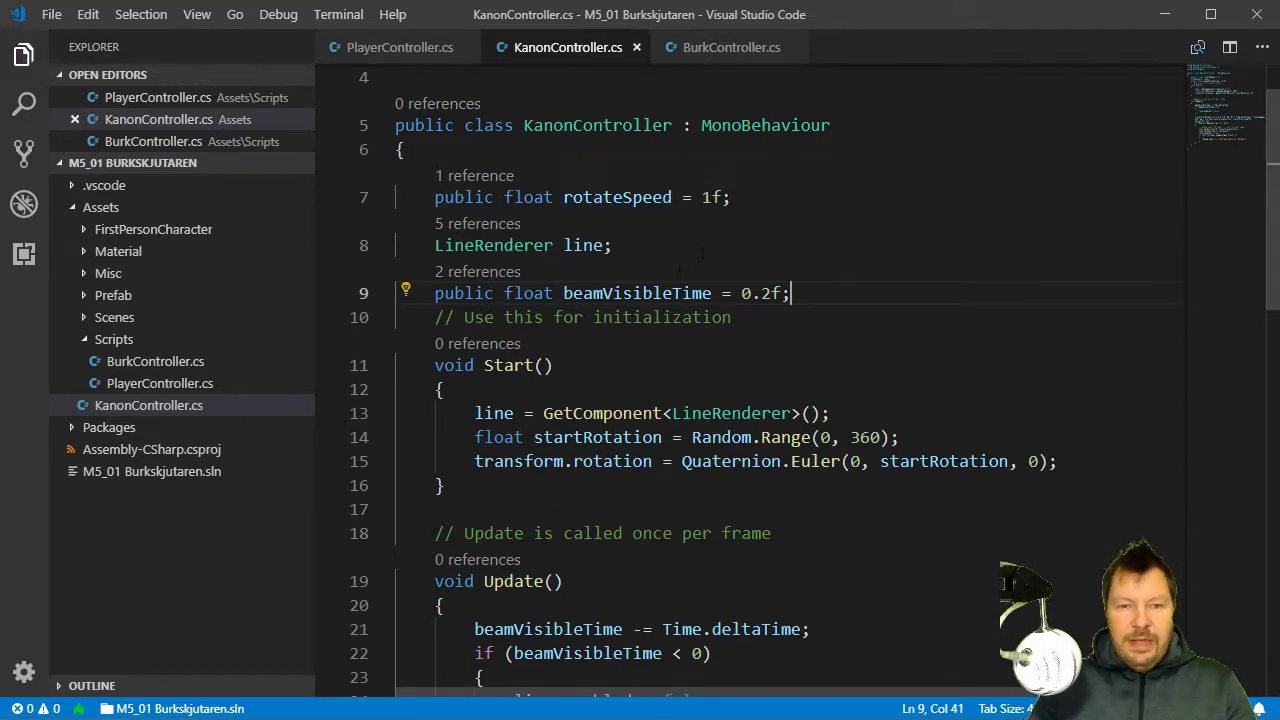
pyautogui.scroll(-1, 688, 358)
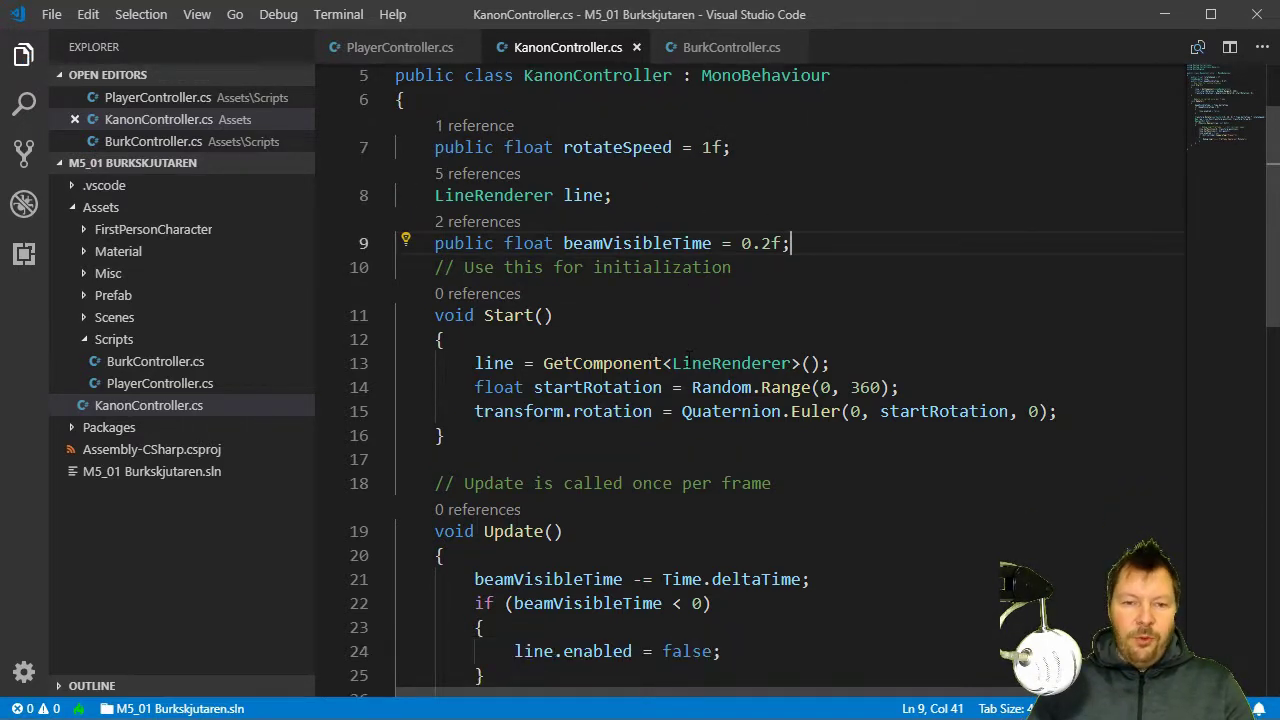
pyautogui.scroll(-3, 688, 358)
pyautogui.scroll(-3, 688, 358)
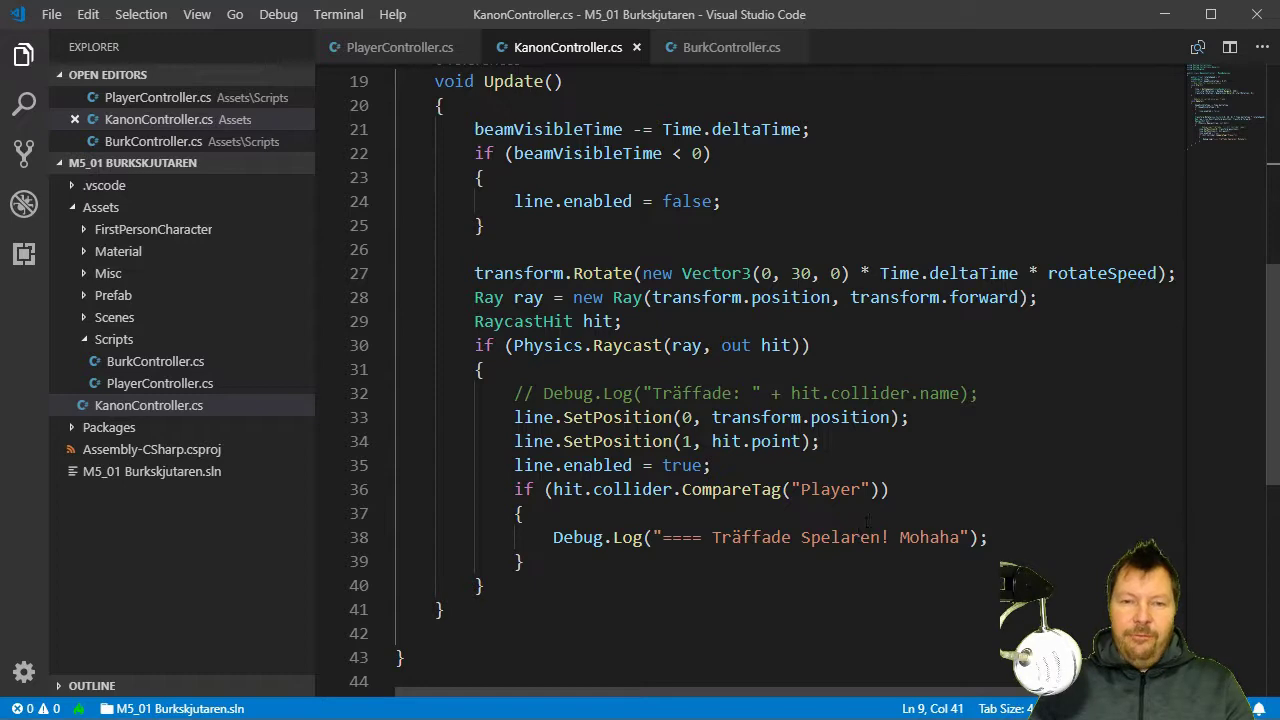
pyautogui.scroll(5, 860, 520)
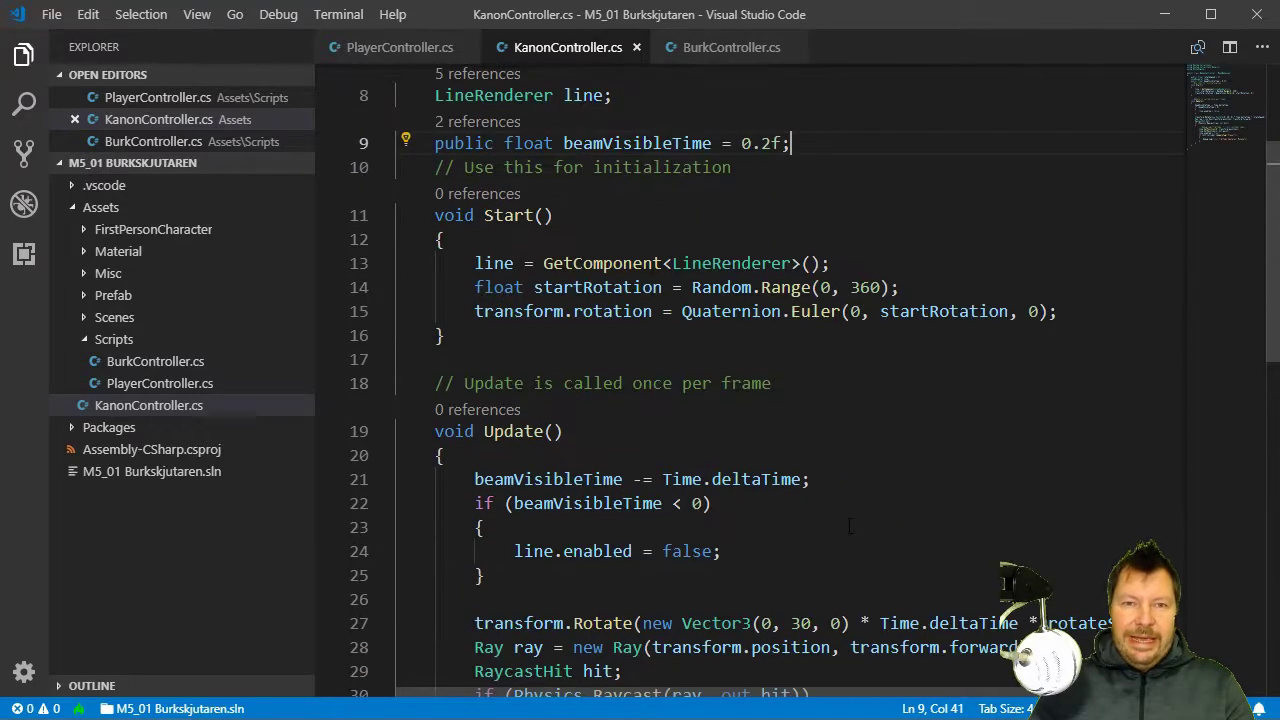
# Go back to BurkController.cs, deselect the code, and switch to the Unity editor
pyautogui.click(725, 47)
pyautogui.click(640, 298)
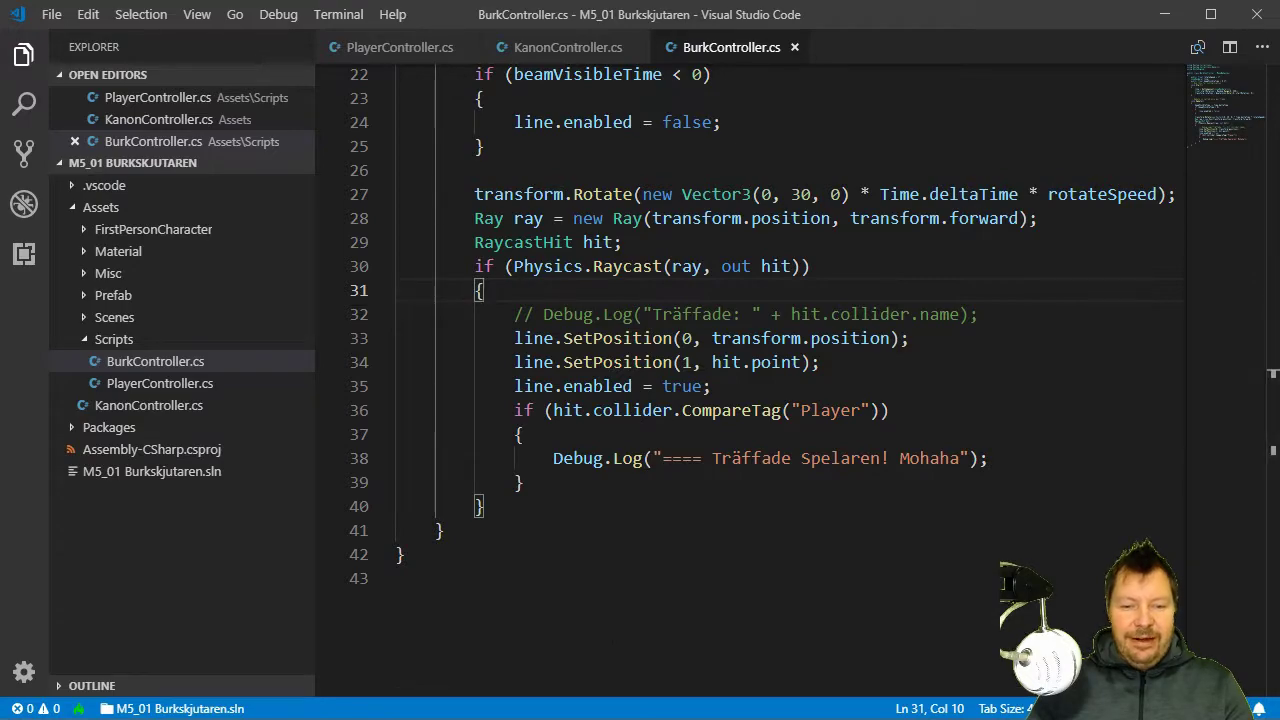
pyautogui.hotkey('alt', 'Tab')
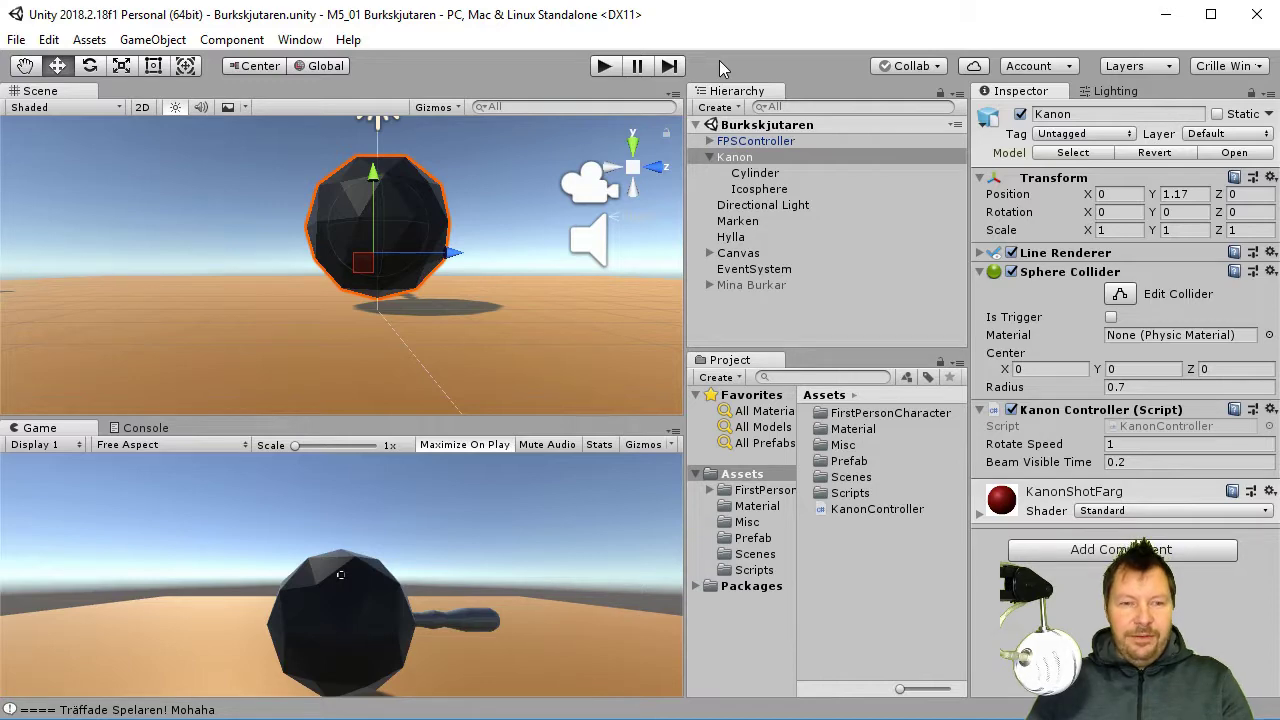
# Run and stop a first play test of the cannon scene
pyautogui.click(604, 66)
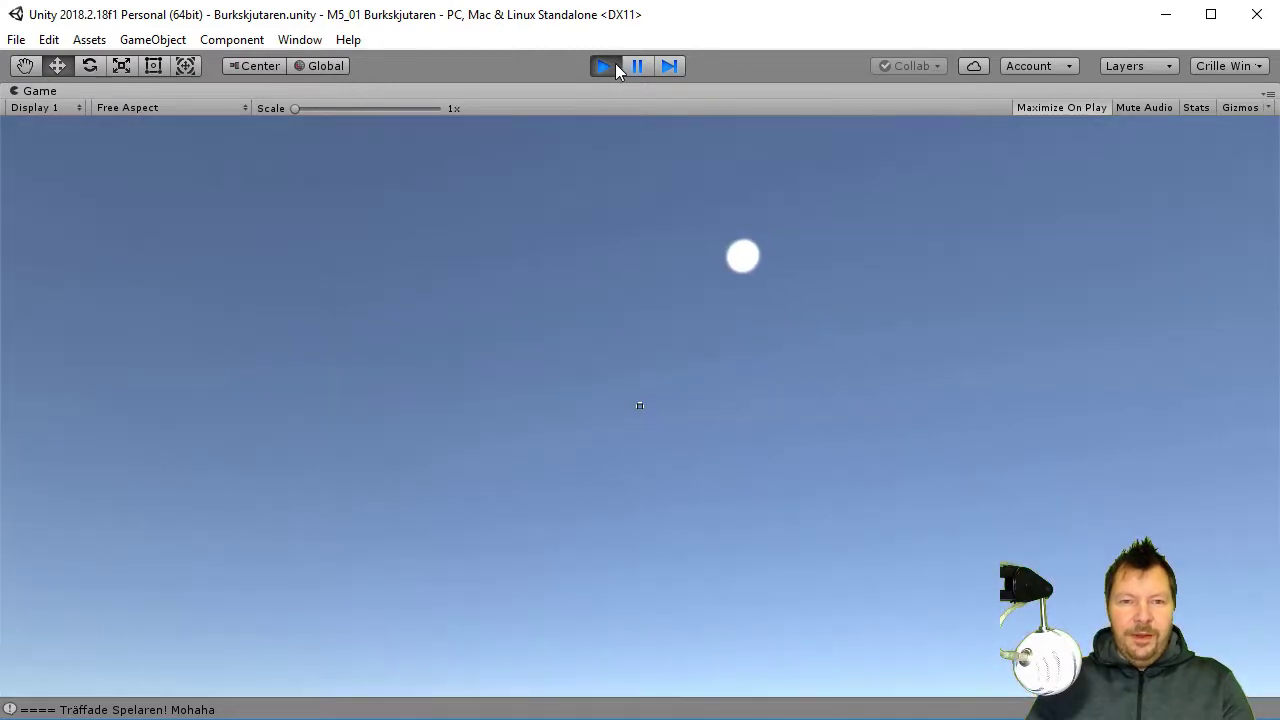
pyautogui.click(612, 64)
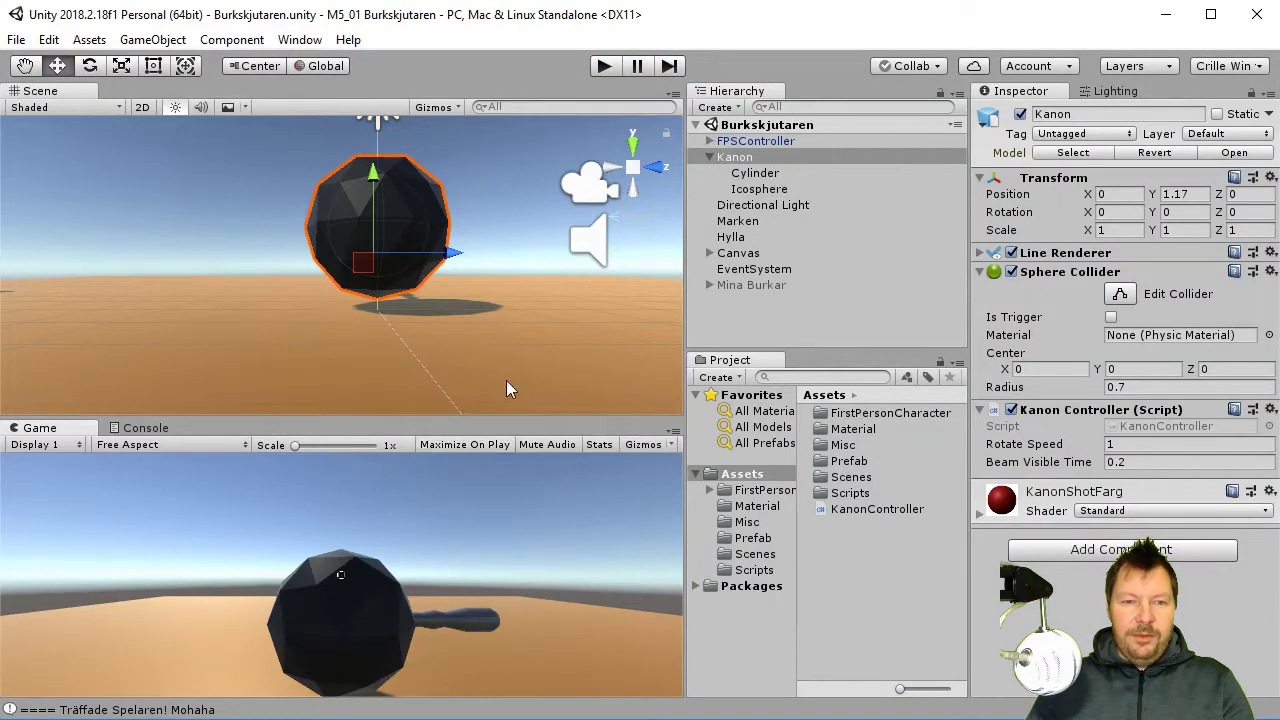
pyautogui.scroll(-2, 500, 272)
# Orbit down onto the Kanon sphere, frame it, and run a second play test
pyautogui.moveTo(480, 268)
pyautogui.keyDown('alt'); pyautogui.mouseDown()
pyautogui.moveTo(427, 225)
pyautogui.moveTo(421, 322)
pyautogui.mouseUp(); pyautogui.keyUp('alt')
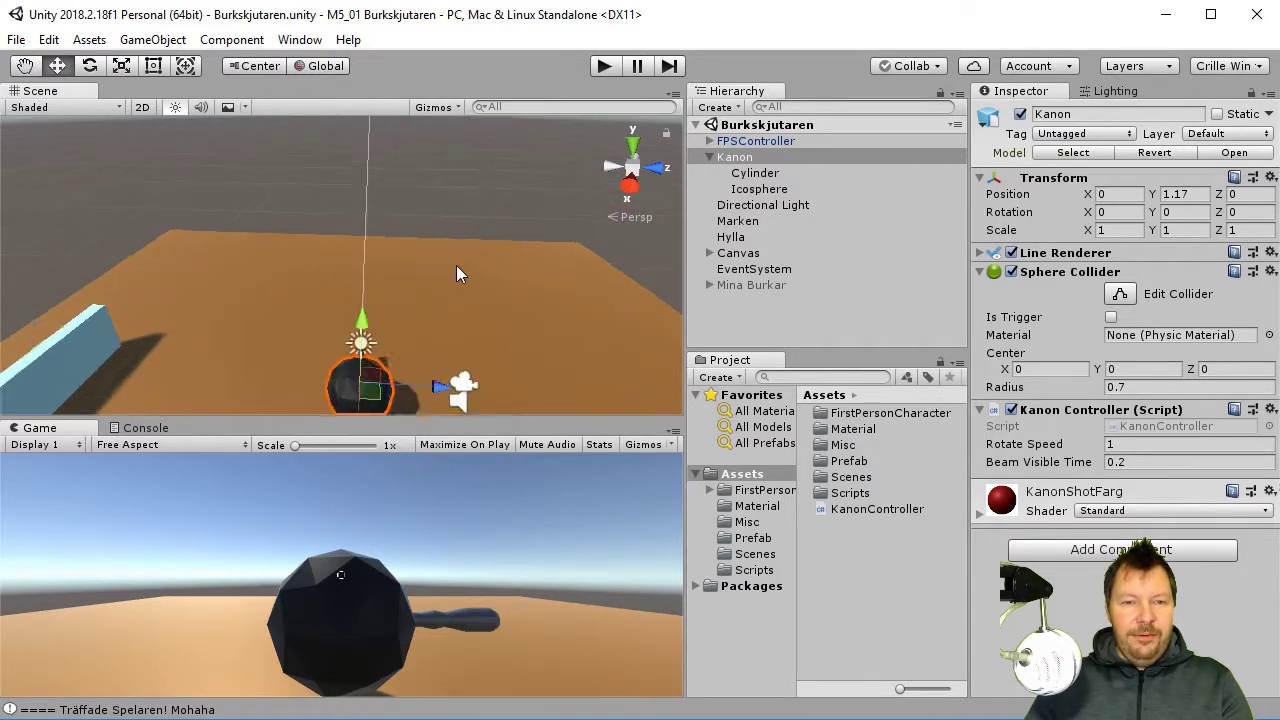
pyautogui.press('f')
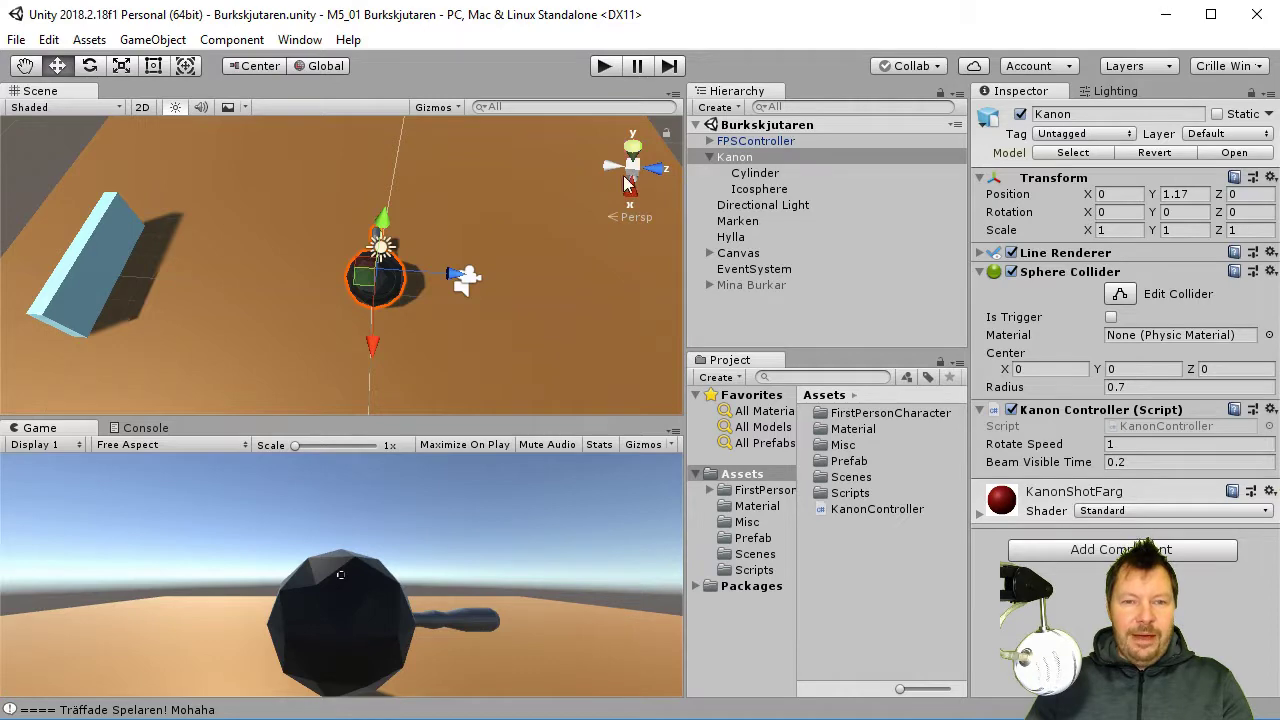
pyautogui.click(603, 70)
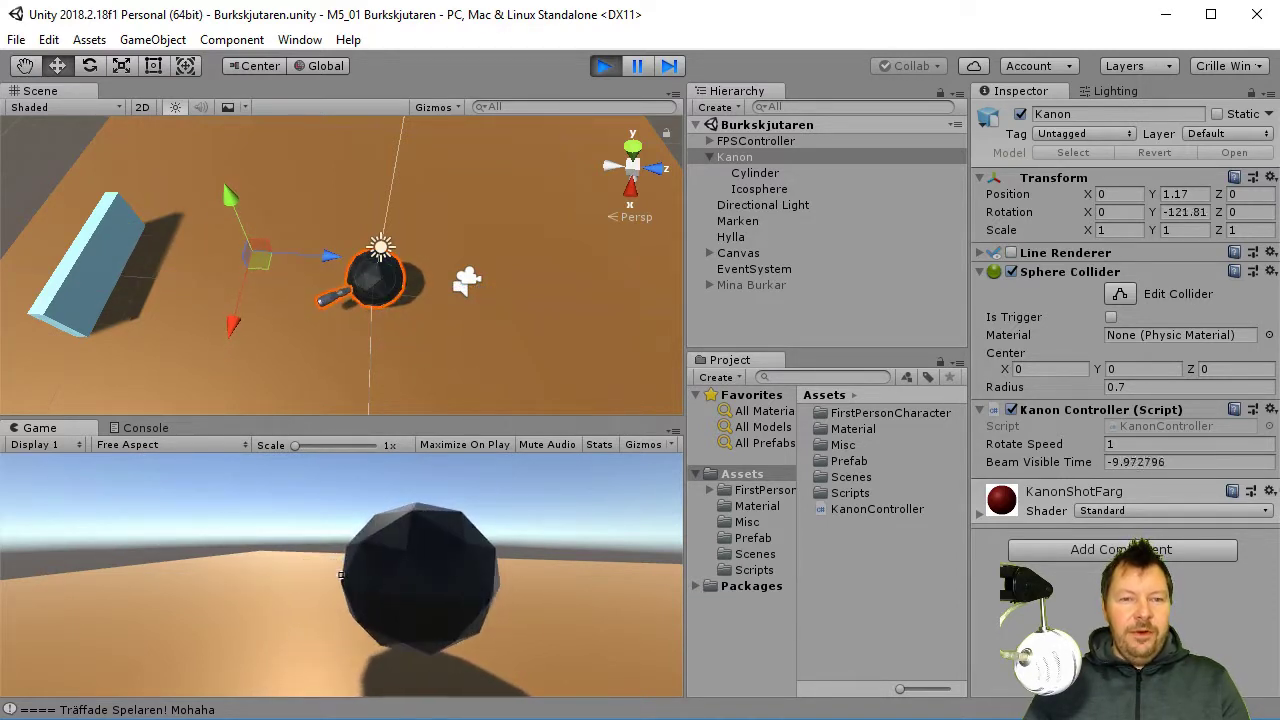
pyautogui.click(603, 66)
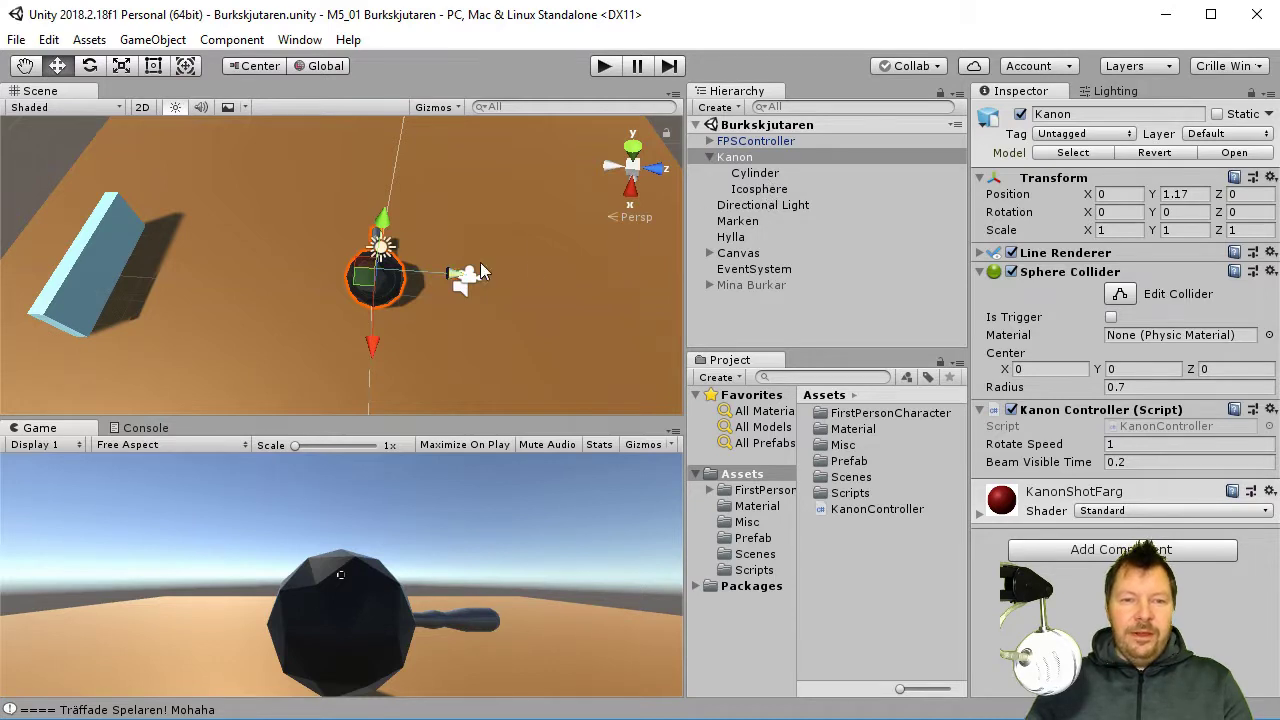
# Set the Kanon Cylinder barrel's Rotation Y from -90 to 0
pyautogui.click(768, 174)
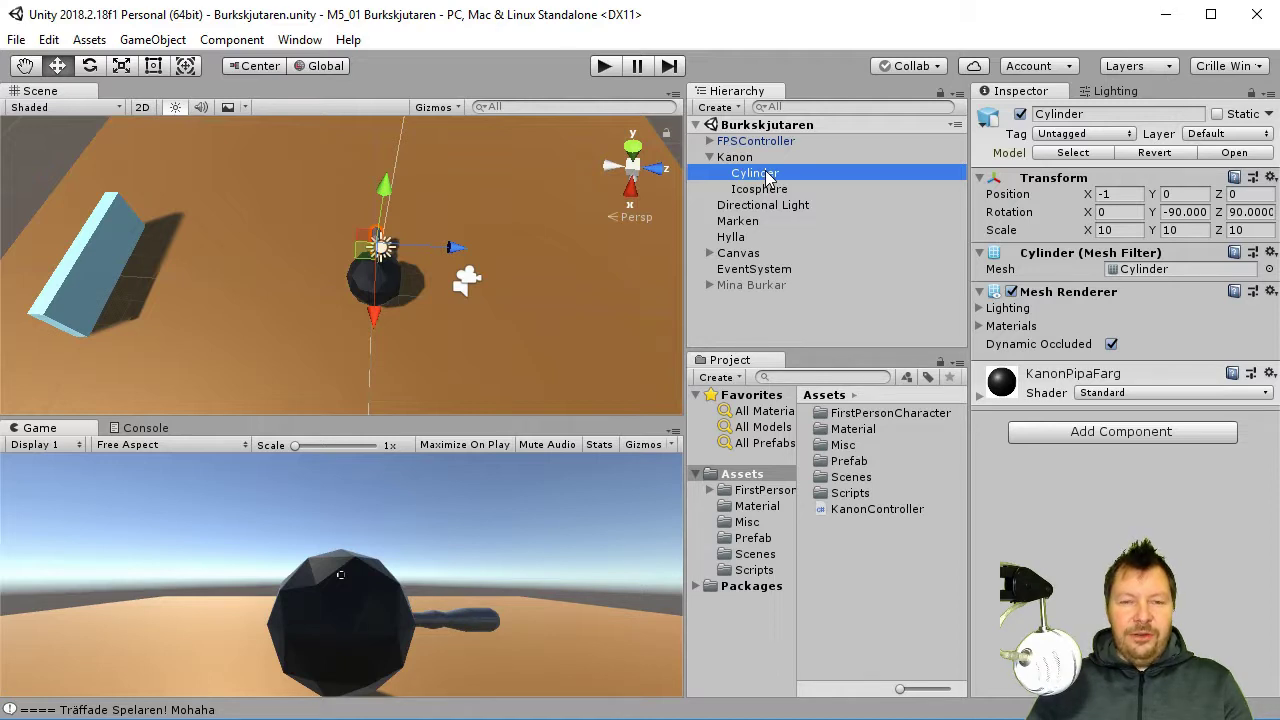
pyautogui.click(1187, 213)
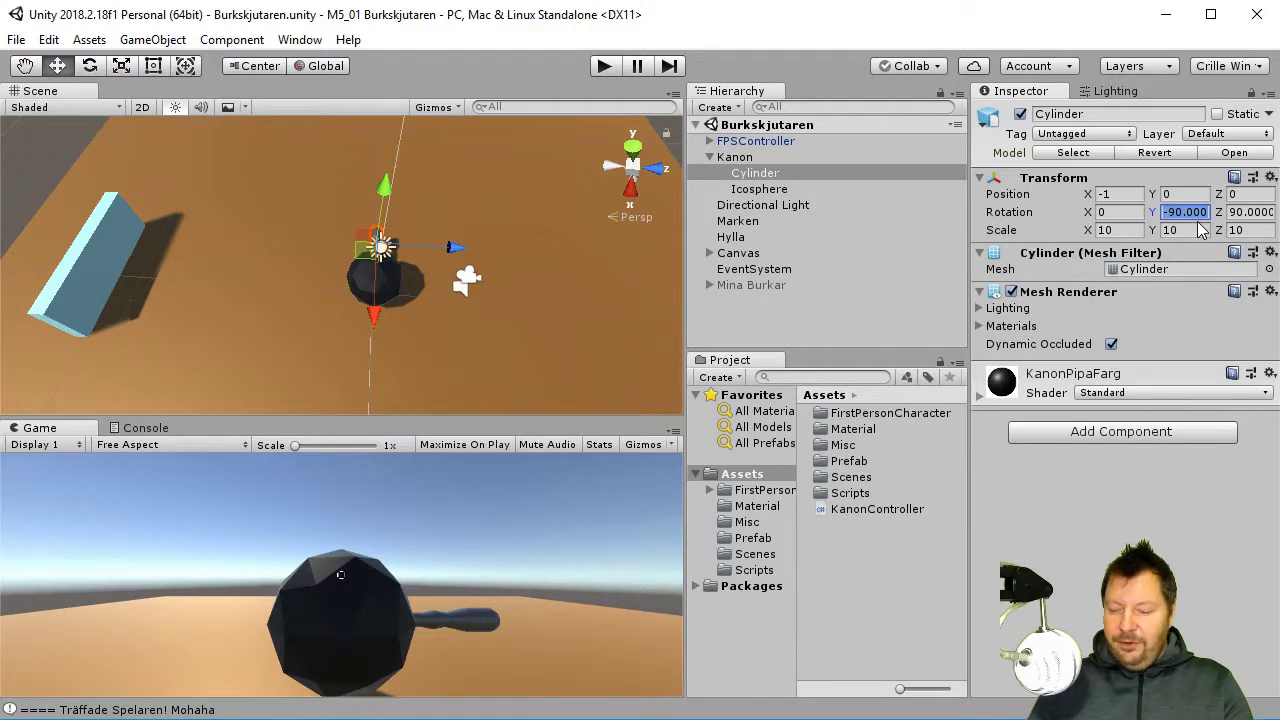
pyautogui.write('0')
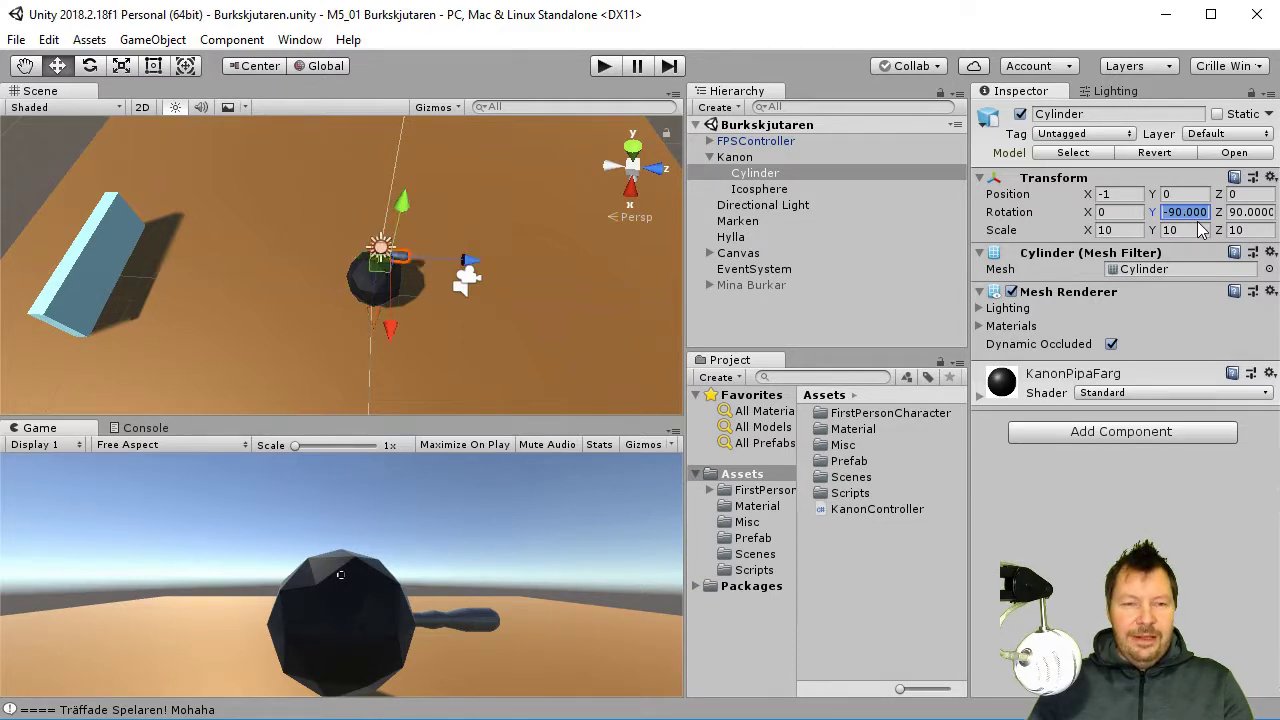
pyautogui.press('Tab')
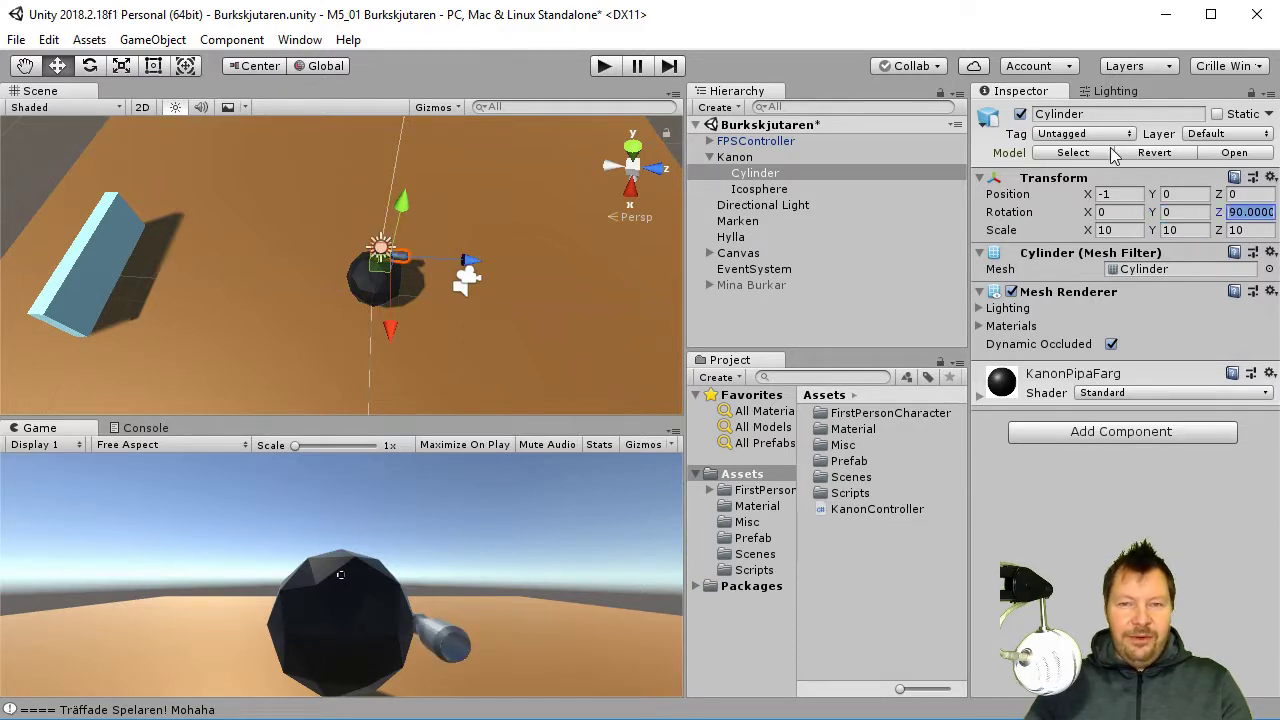
# Play-test the scene to check the barrel, then stop
pyautogui.click(603, 67)
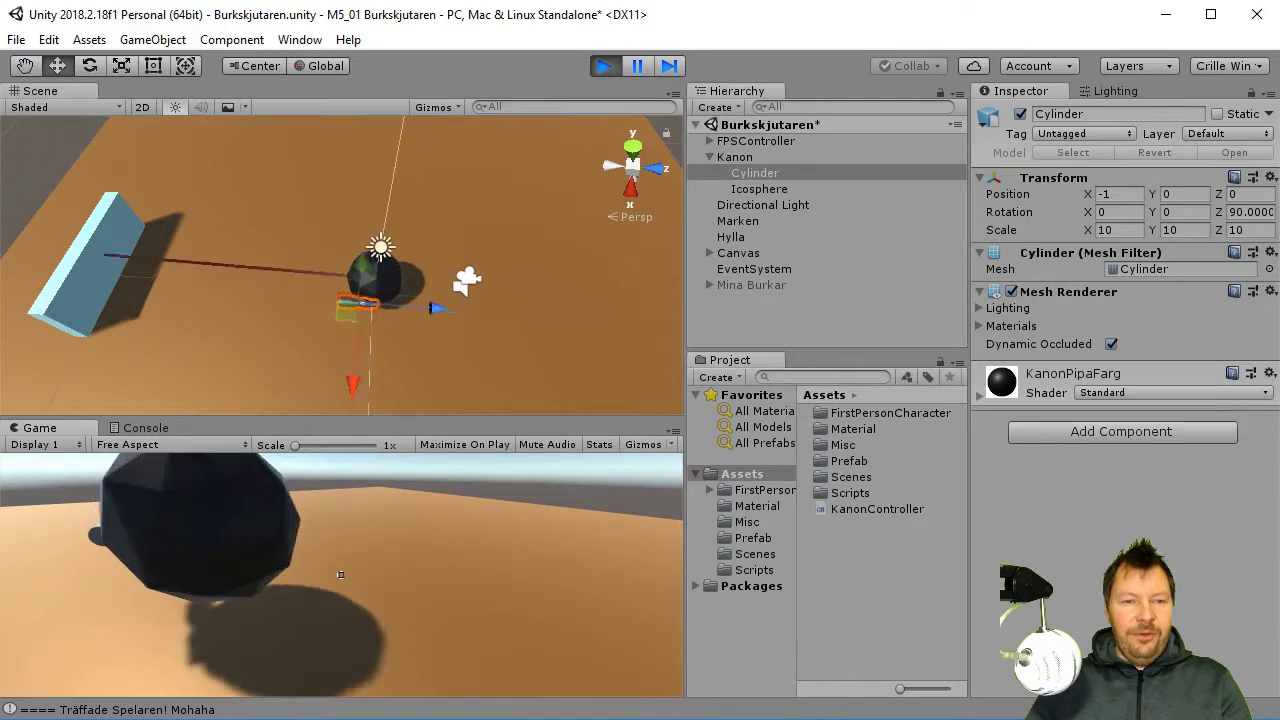
pyautogui.press('Escape')
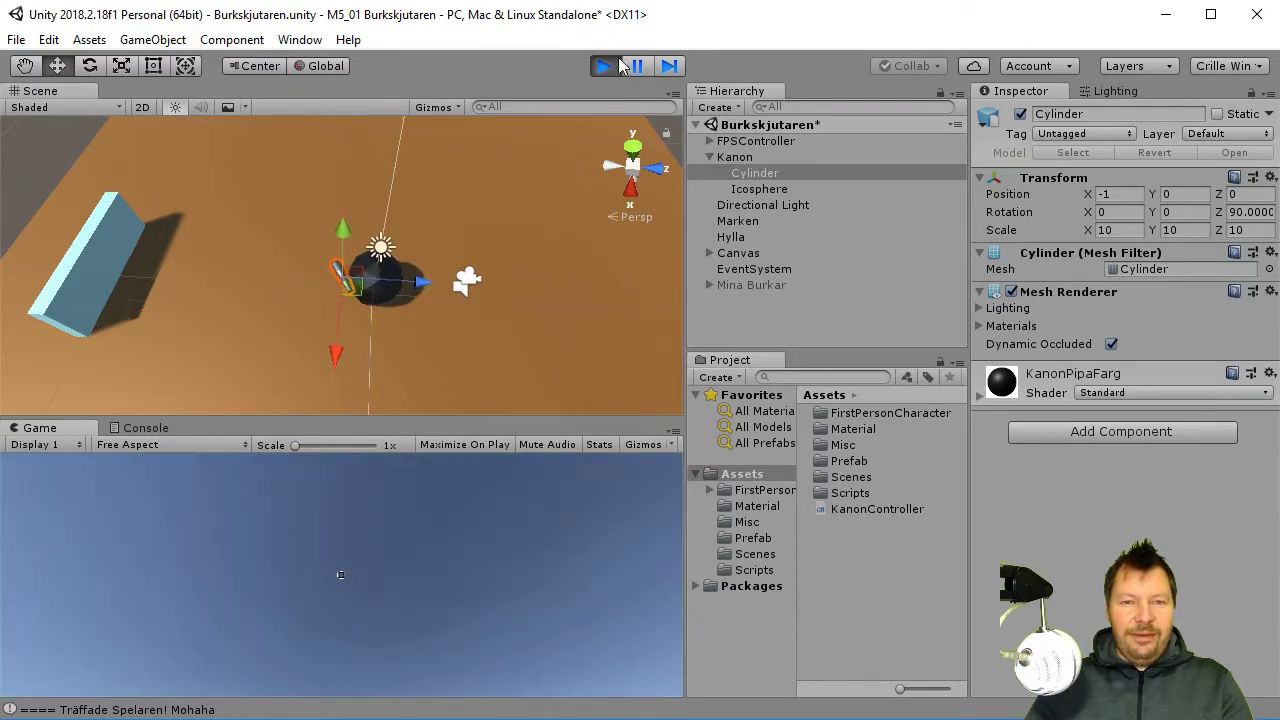
pyautogui.click(604, 65)
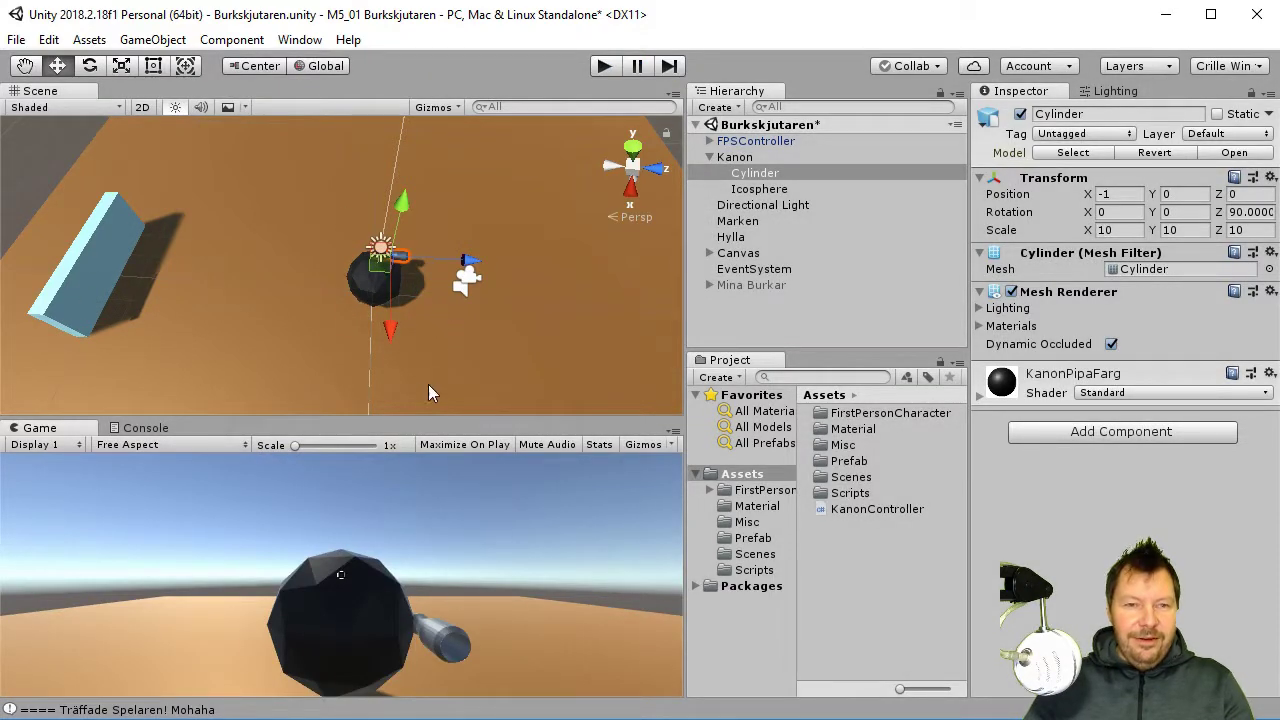
# Switch the Scene view to Top and centre the cannon in view
pyautogui.scroll(2, 452, 328)
pyautogui.scroll(2, 452, 328)
pyautogui.scroll(2, 452, 328)
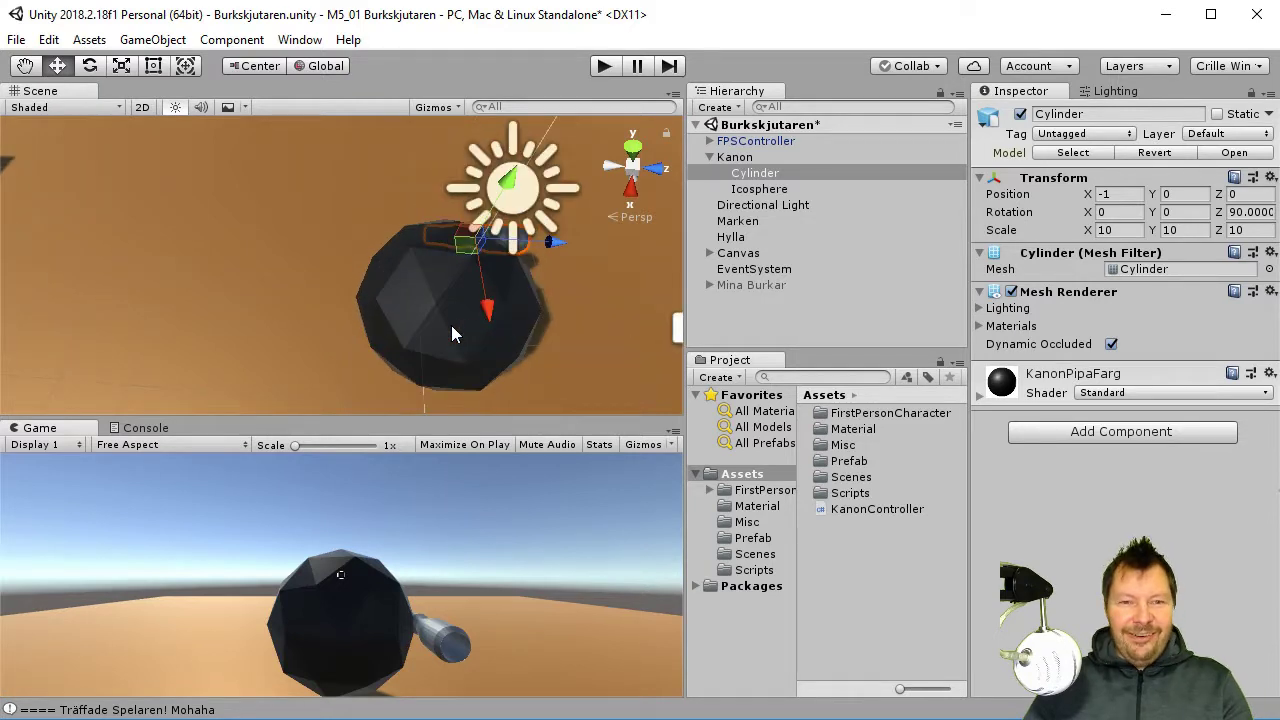
pyautogui.click(633, 150)
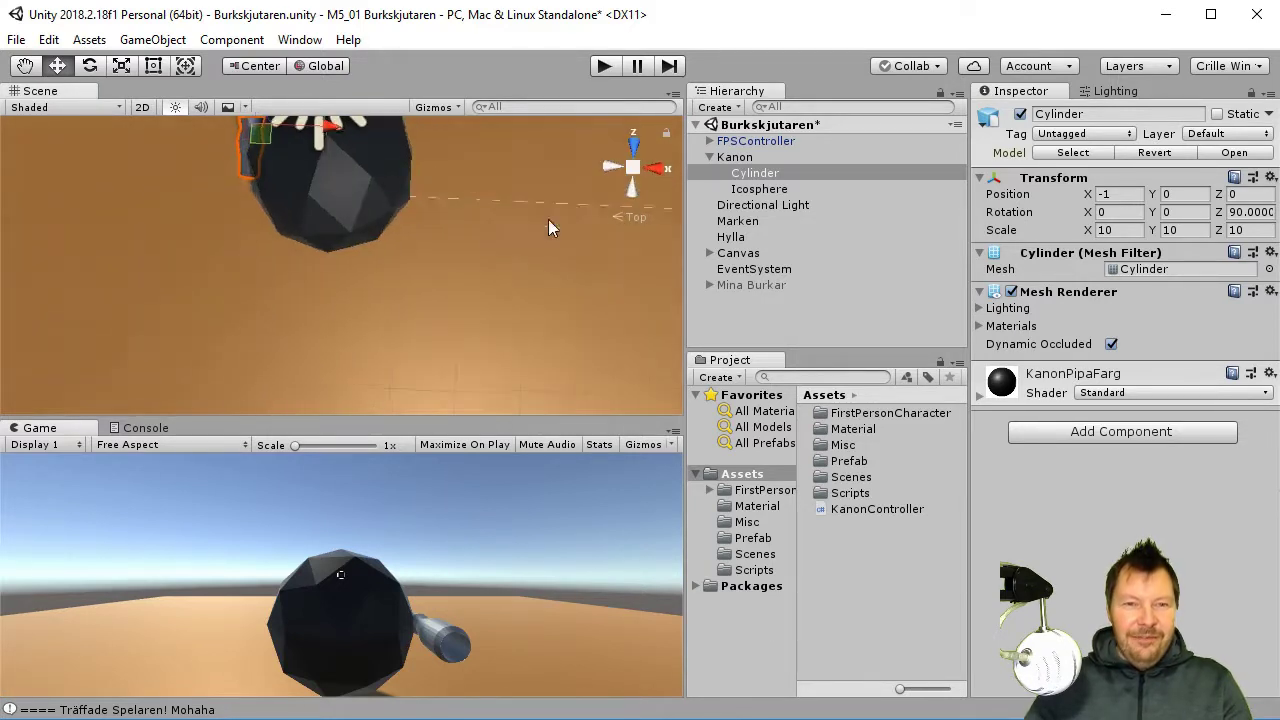
pyautogui.moveTo(256, 201); pyautogui.dragTo(366, 370, button='middle')
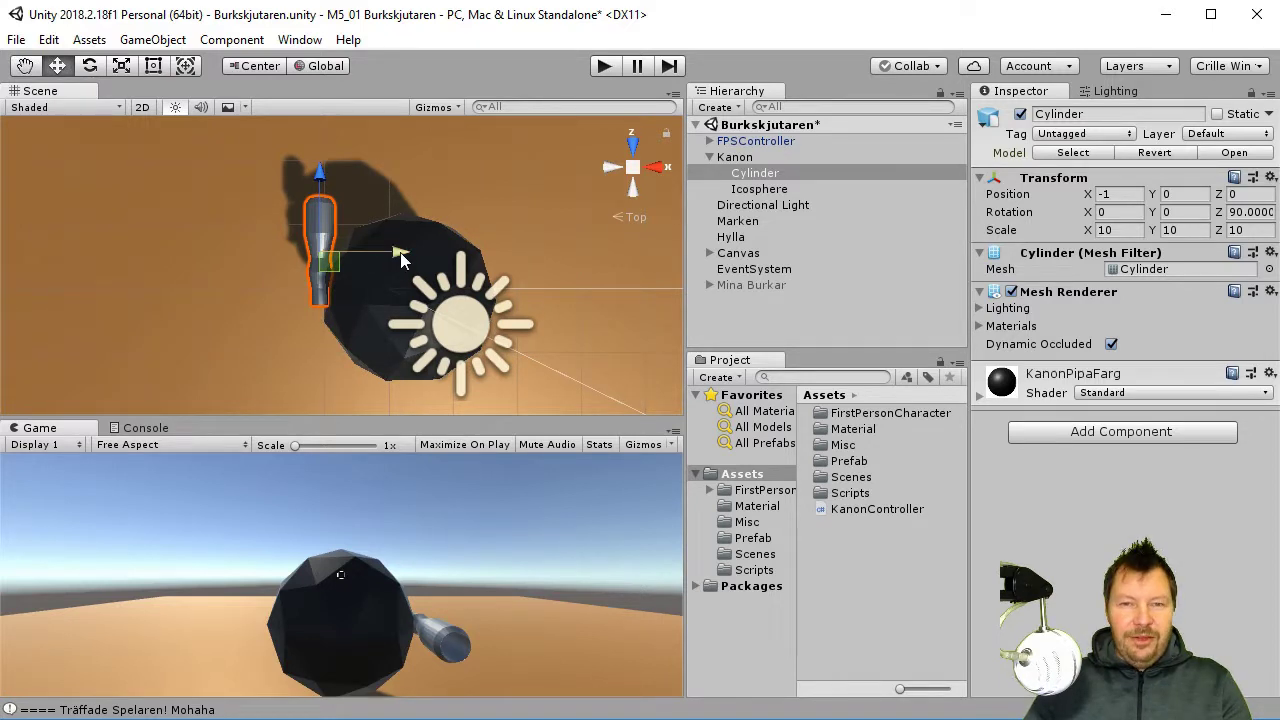
# Move the barrel cylinder to the sphere's front (X 0.14, Z 0.96) and start play mode
pyautogui.moveTo(400, 252); pyautogui.dragTo(493, 246)
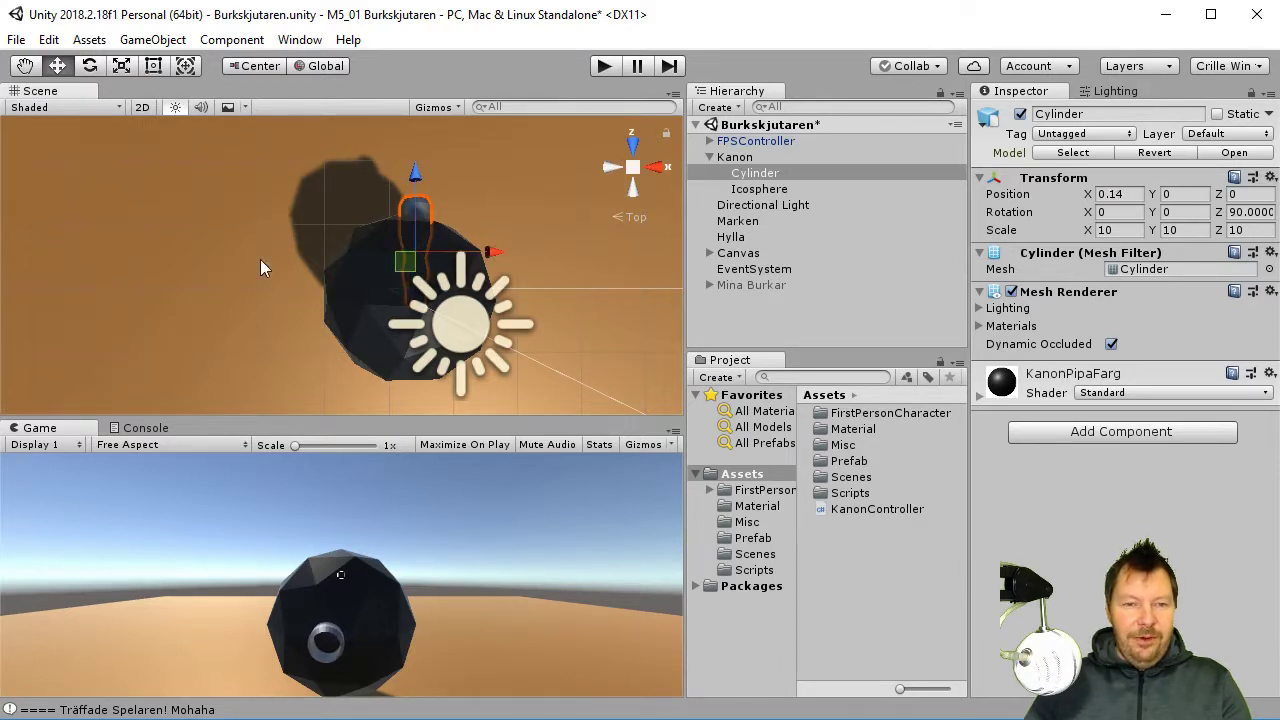
pyautogui.keyDown('alt'); pyautogui.moveTo(260, 261); pyautogui.dragTo(493, 275); pyautogui.keyUp('alt')
pyautogui.keyDown('alt'); pyautogui.moveTo(419, 320); pyautogui.dragTo(405, 273); pyautogui.keyUp('alt')
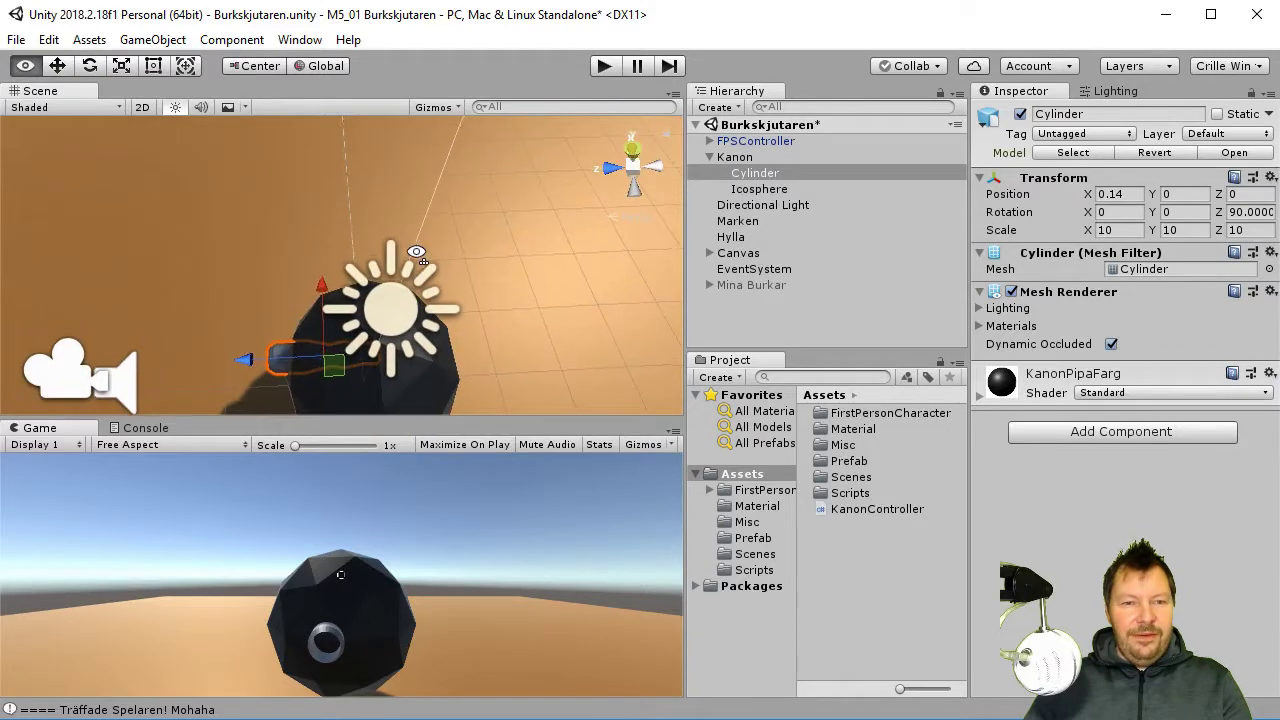
pyautogui.moveTo(283, 287); pyautogui.dragTo(197, 285)
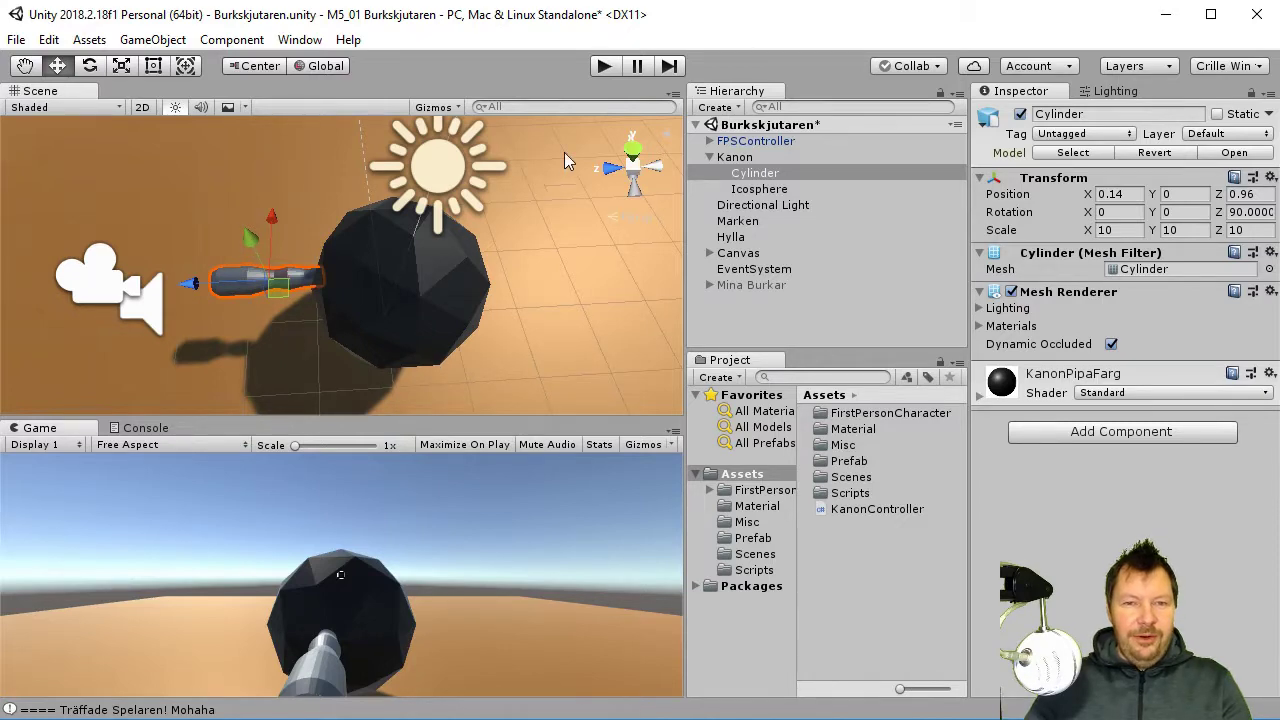
pyautogui.click(605, 67)
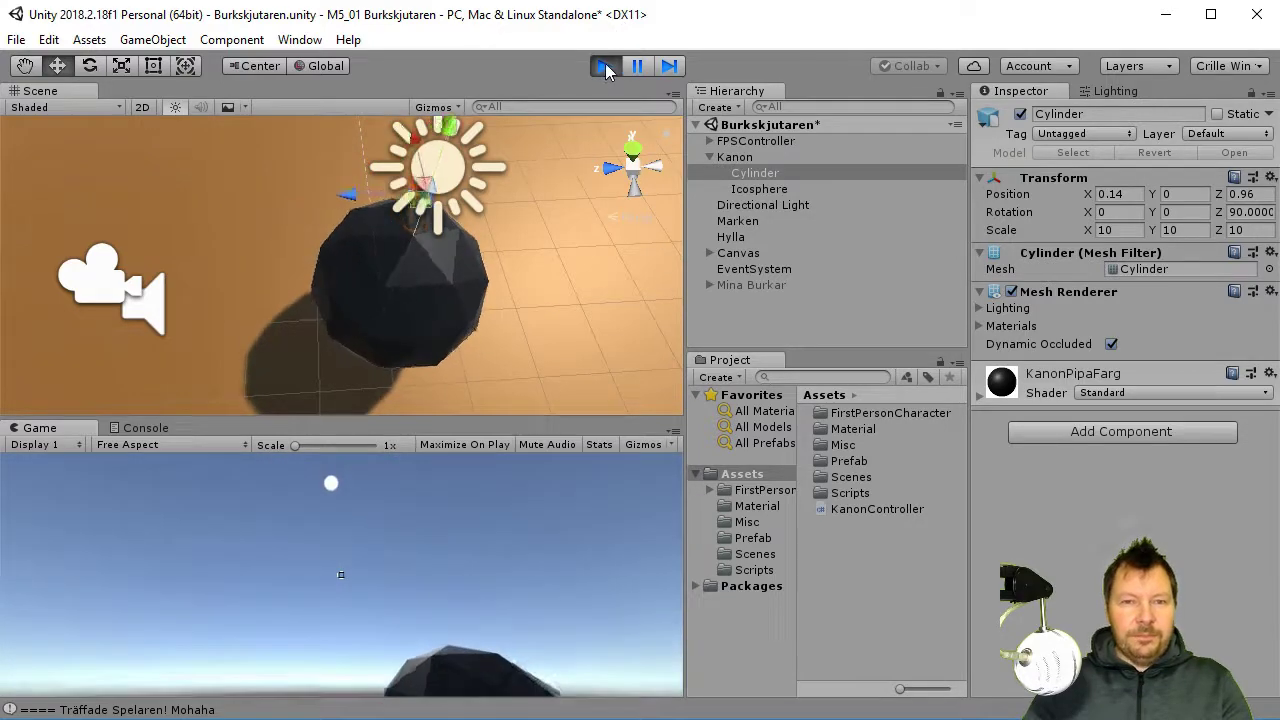
# Stop play, save the scene, select Kanon, and run and stop another play test
pyautogui.hotkey('ctrl', 'p')
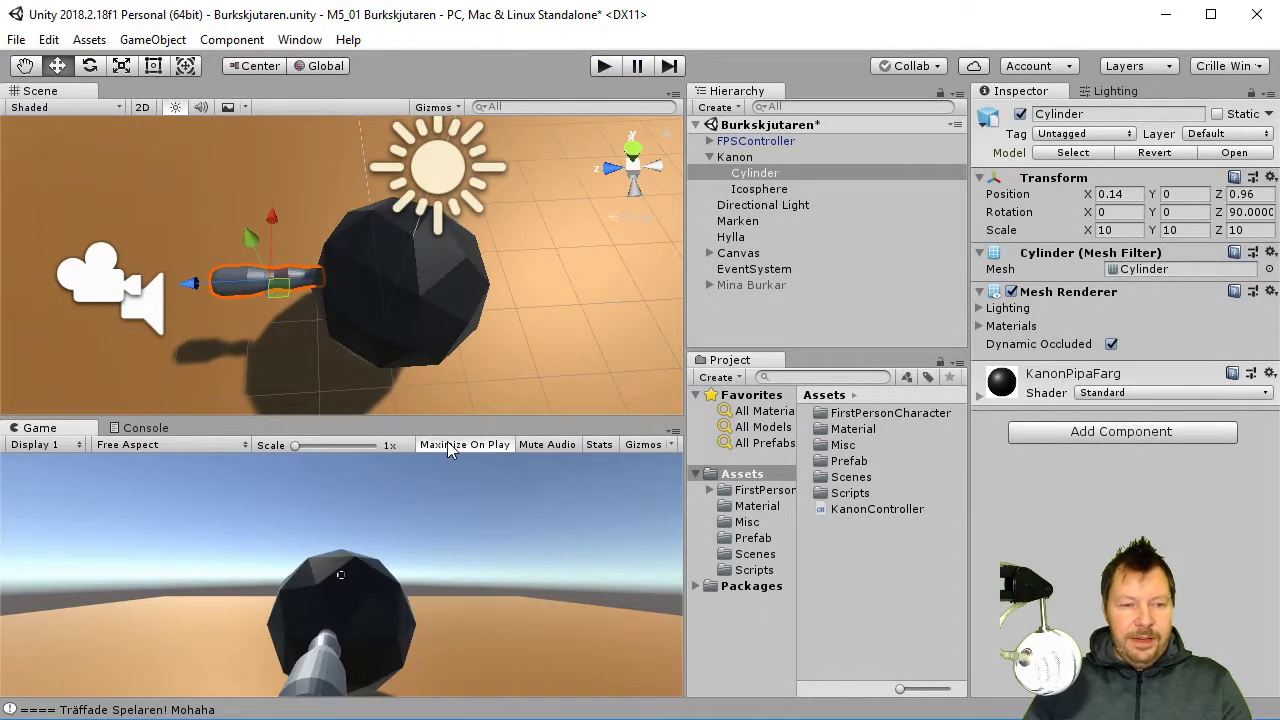
pyautogui.hotkey('ctrl', 's')
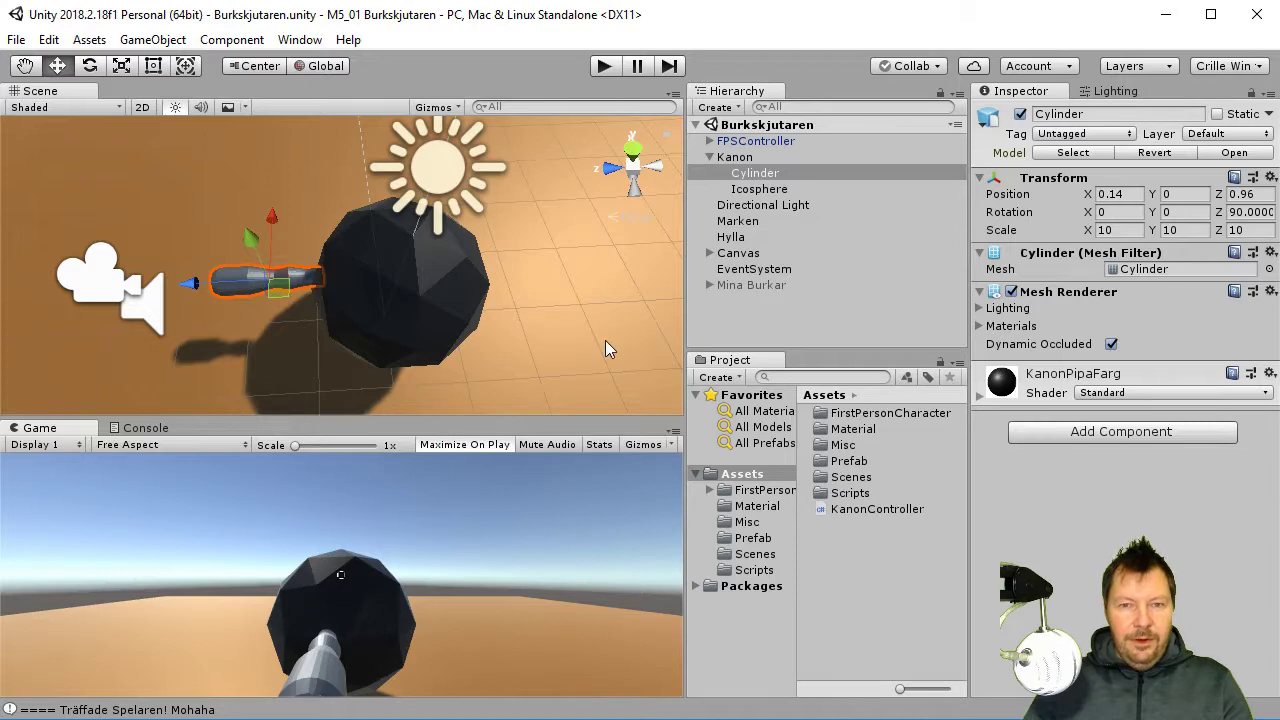
pyautogui.click(775, 158)
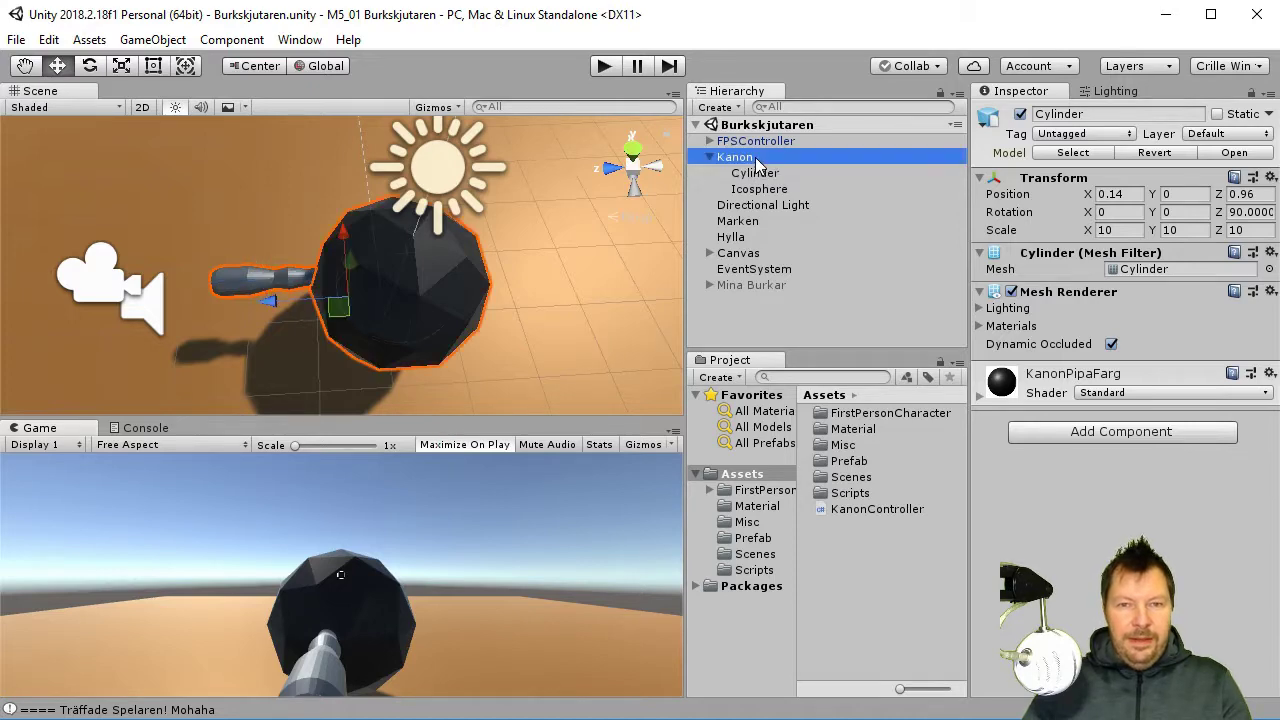
pyautogui.click(603, 67)
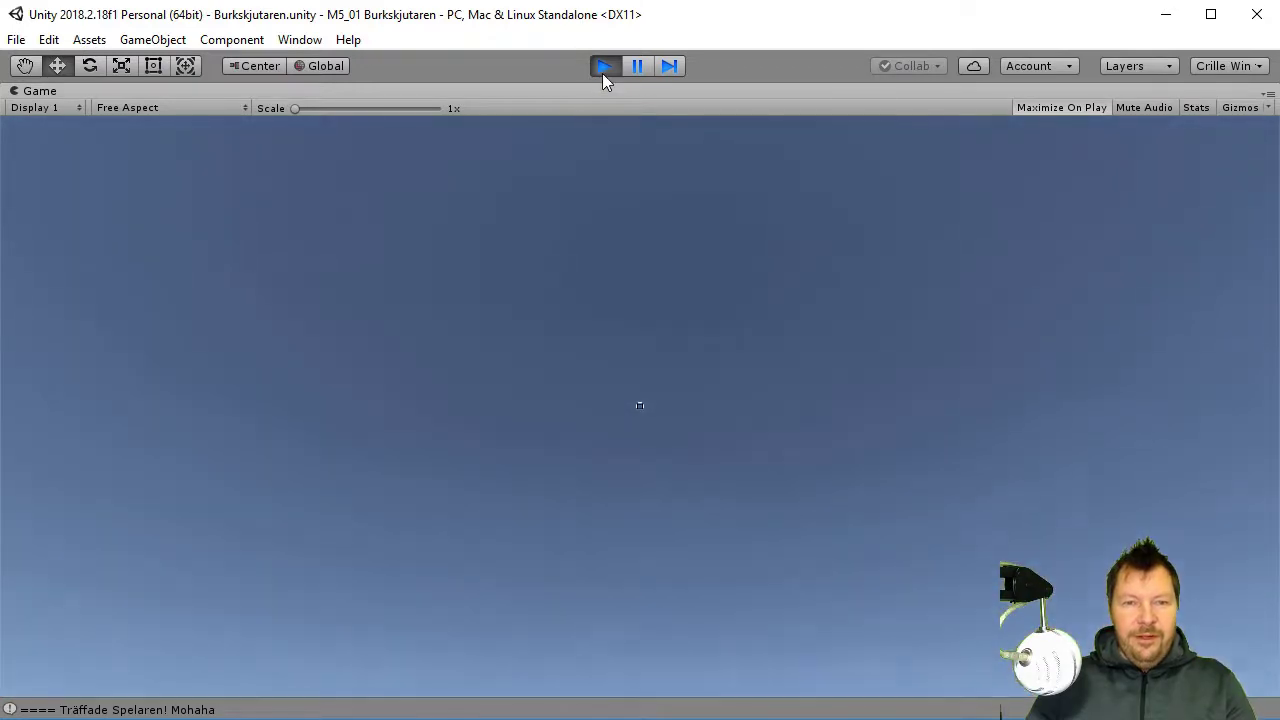
pyautogui.click(602, 73)
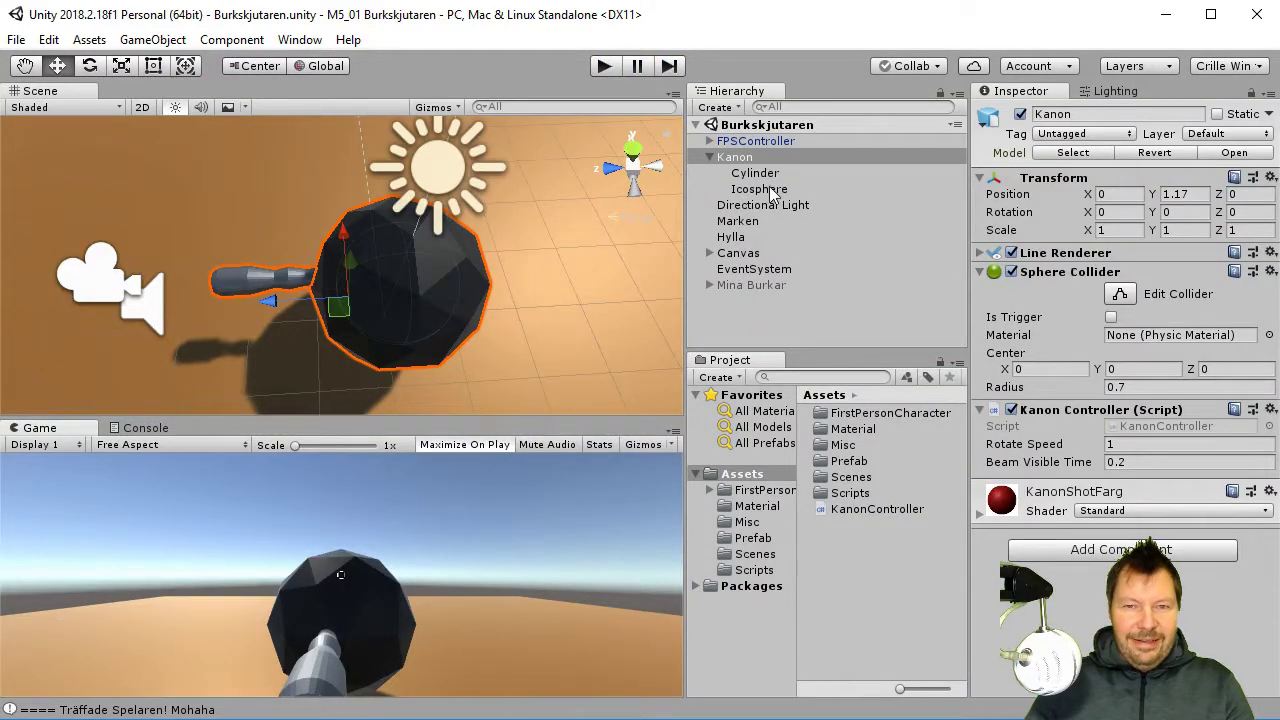
# Nudge the barrel in Top view, then slide Kanon along X and reset its X to 0
pyautogui.click(766, 174)
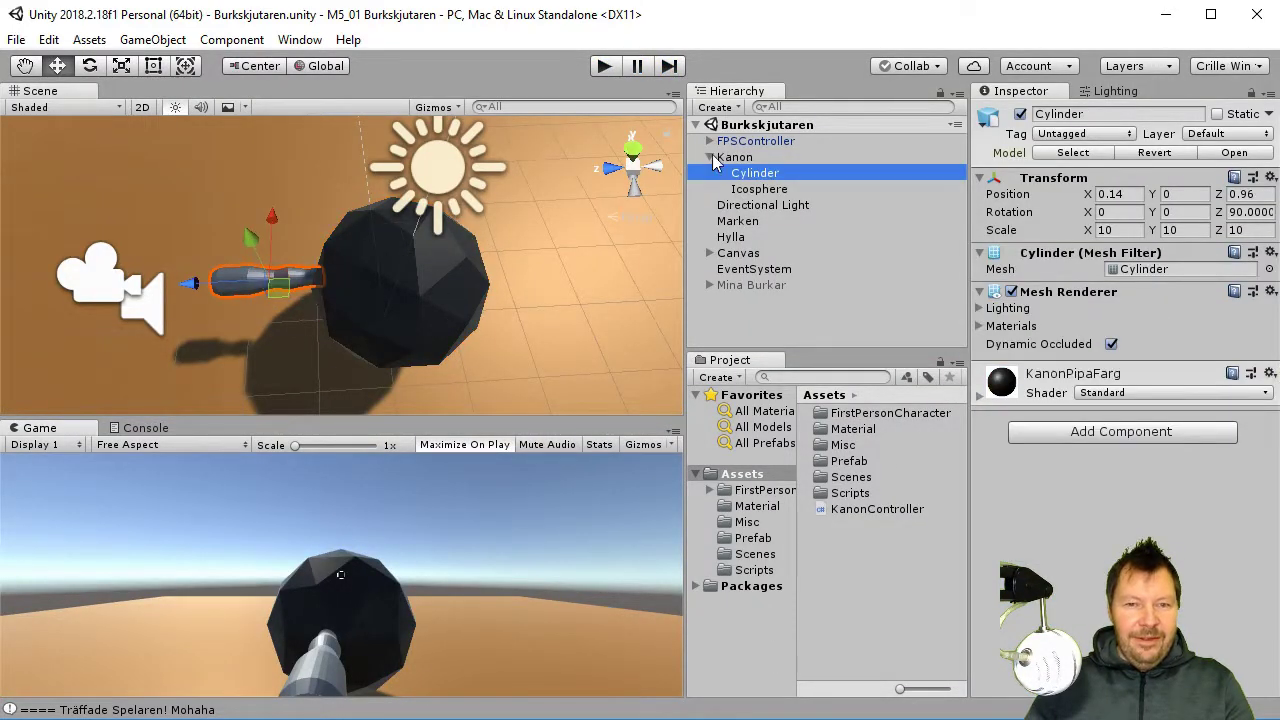
pyautogui.click(631, 158)
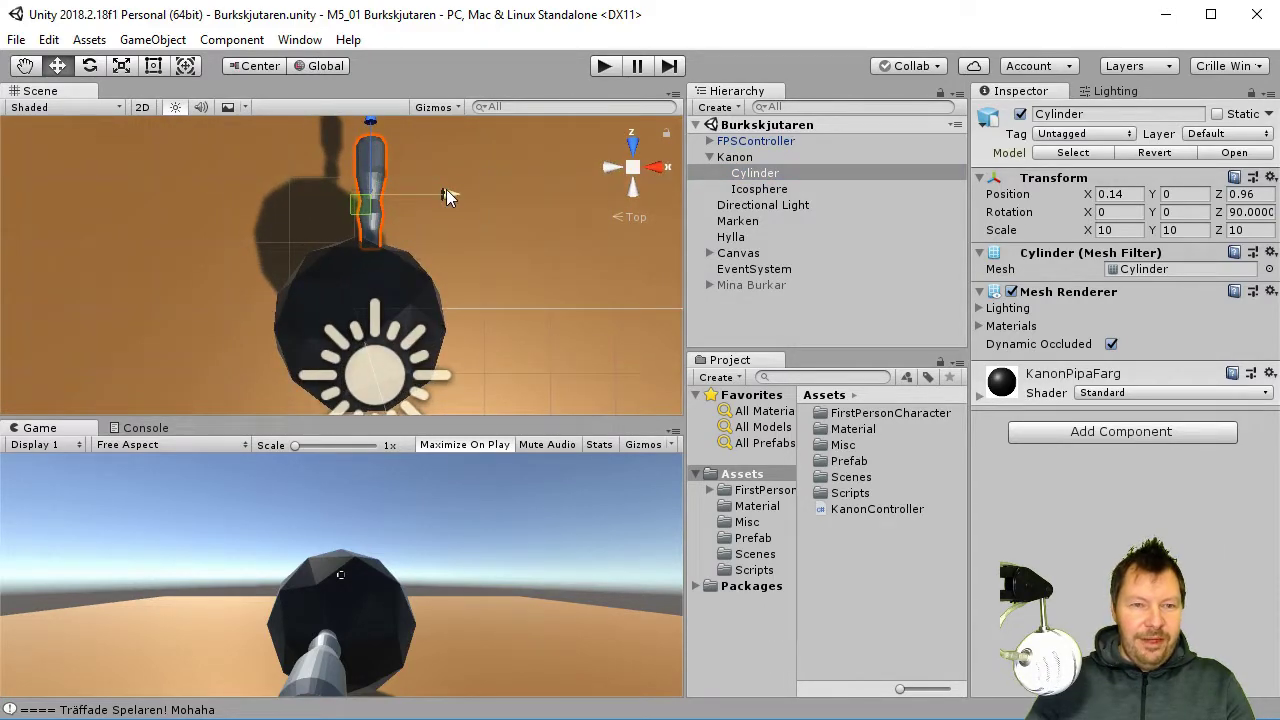
pyautogui.moveTo(446, 190); pyautogui.dragTo(437, 189)
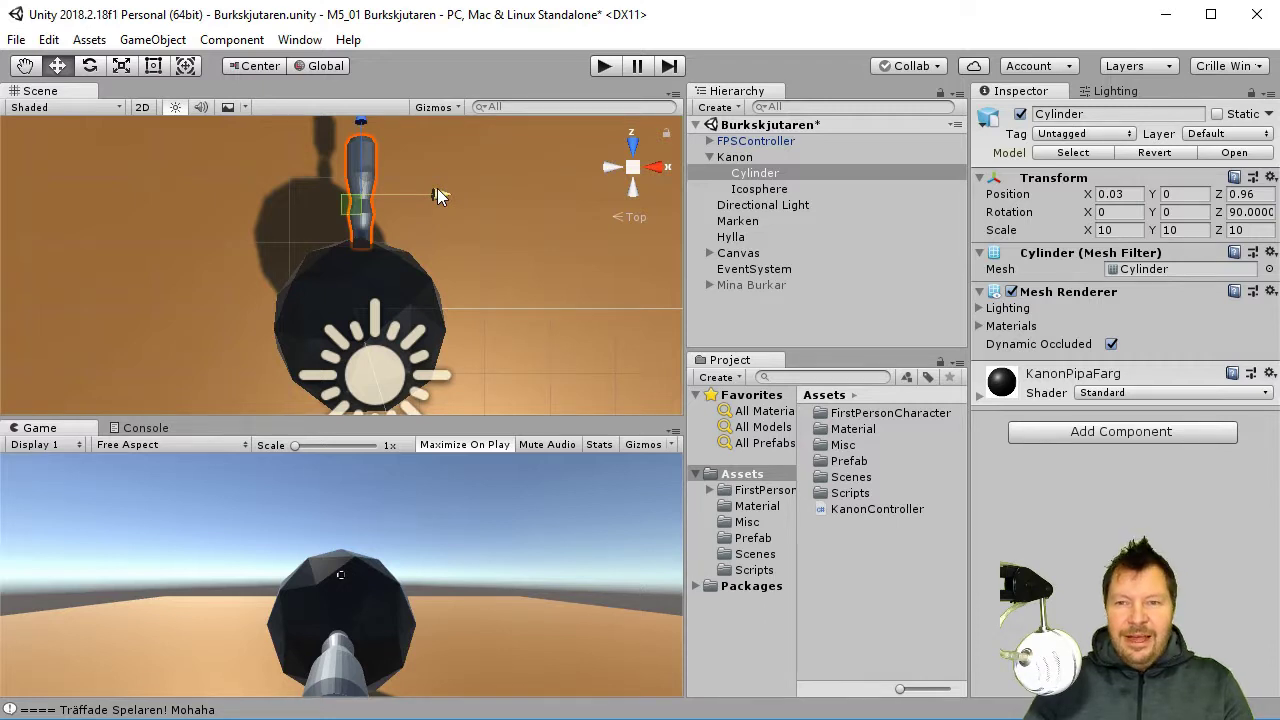
pyautogui.click(752, 161)
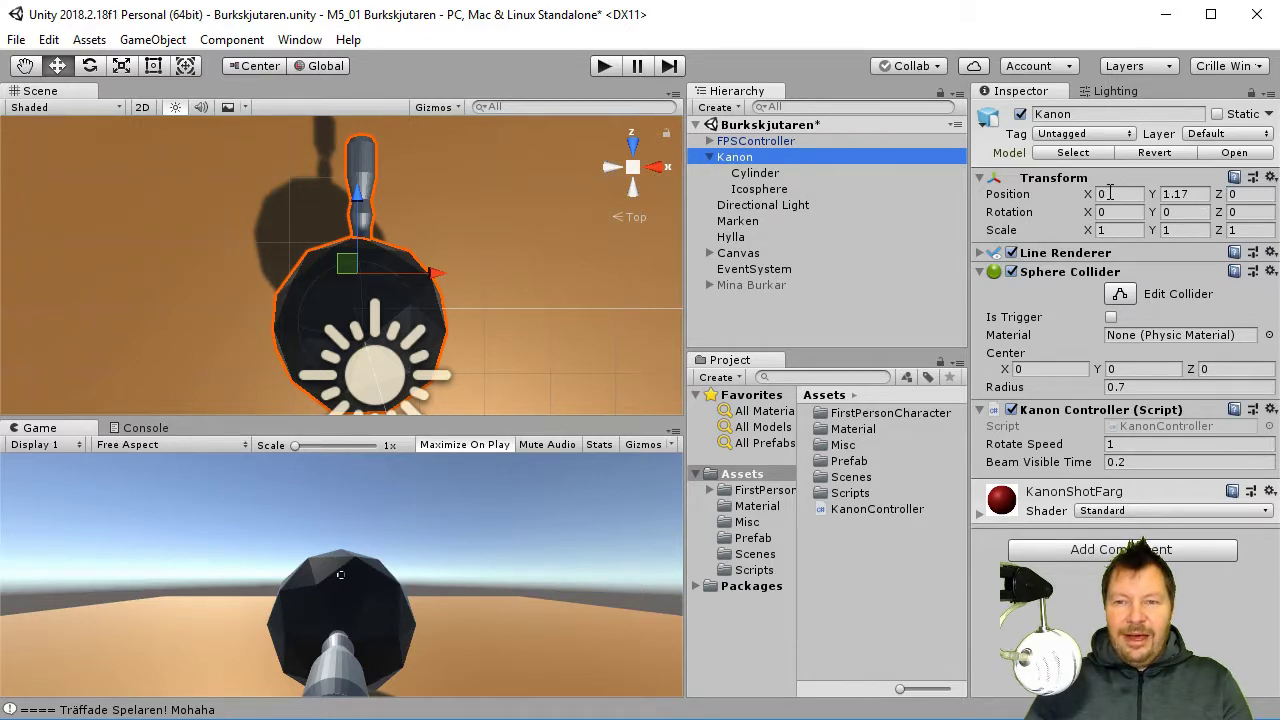
pyautogui.moveTo(1088, 193); pyautogui.dragTo(1118, 194)
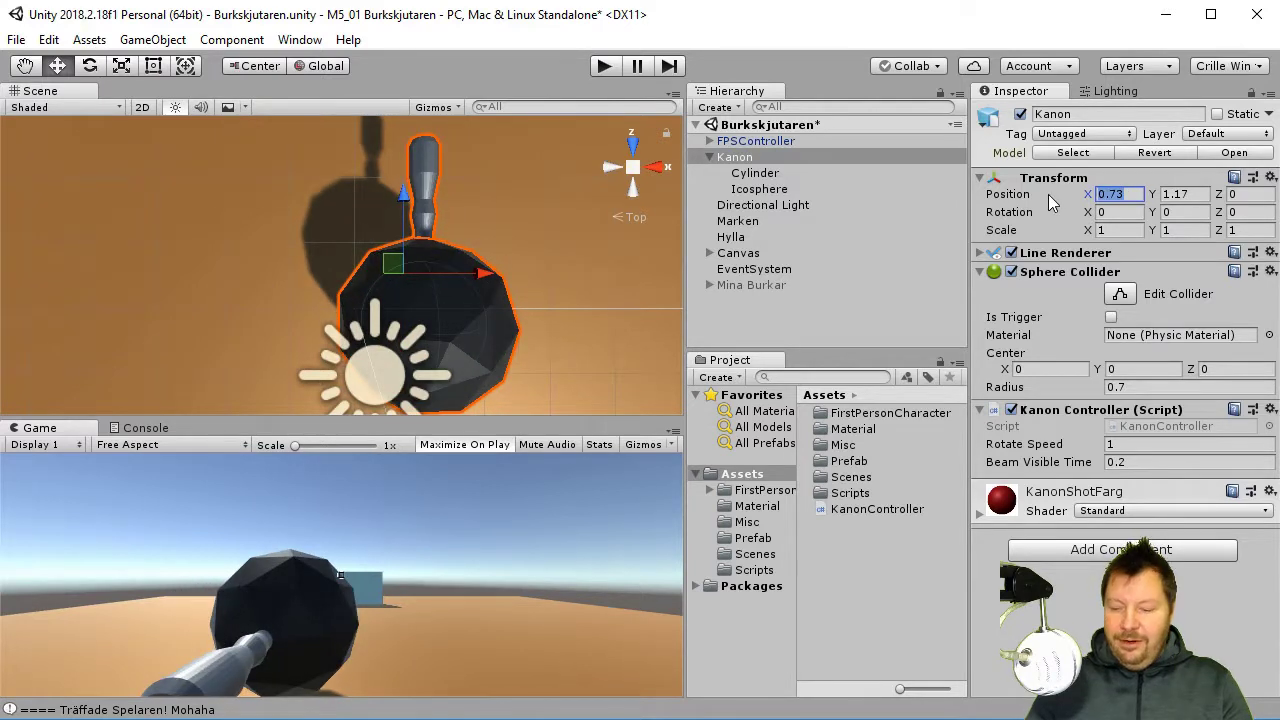
pyautogui.write('0')
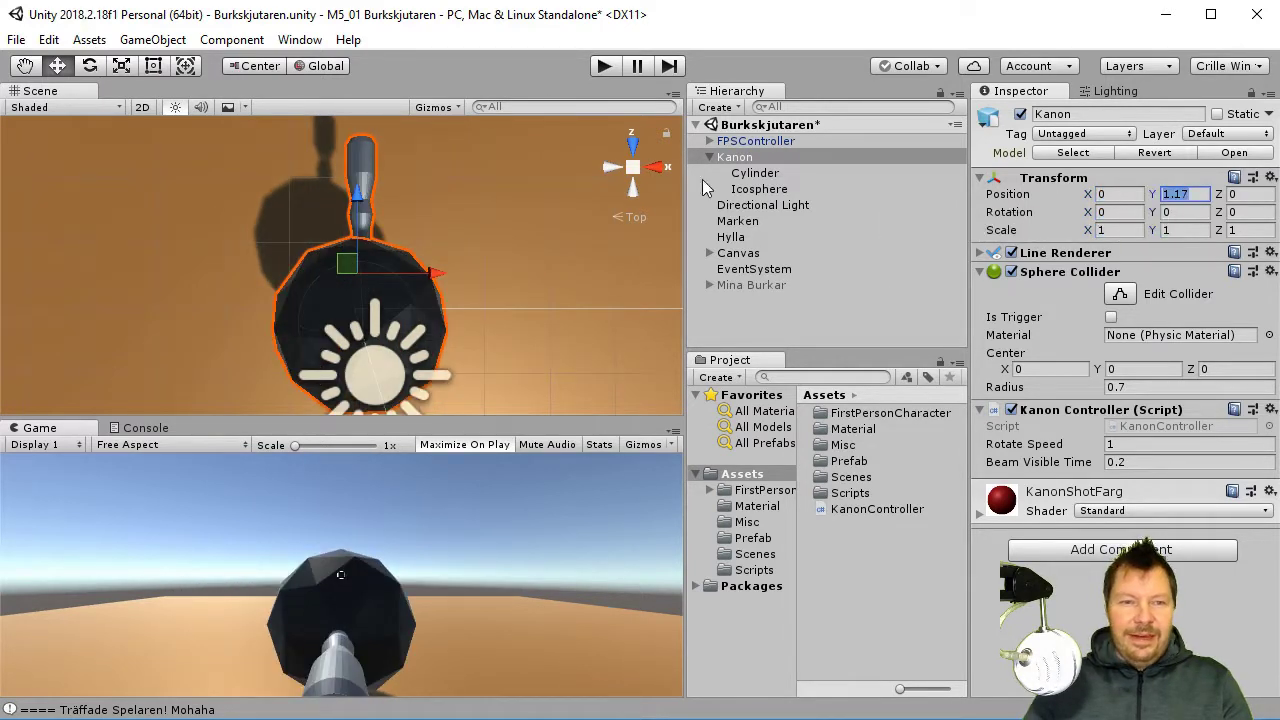
# Set the Cylinder's Position X to 0 and start play mode
pyautogui.click(778, 172)
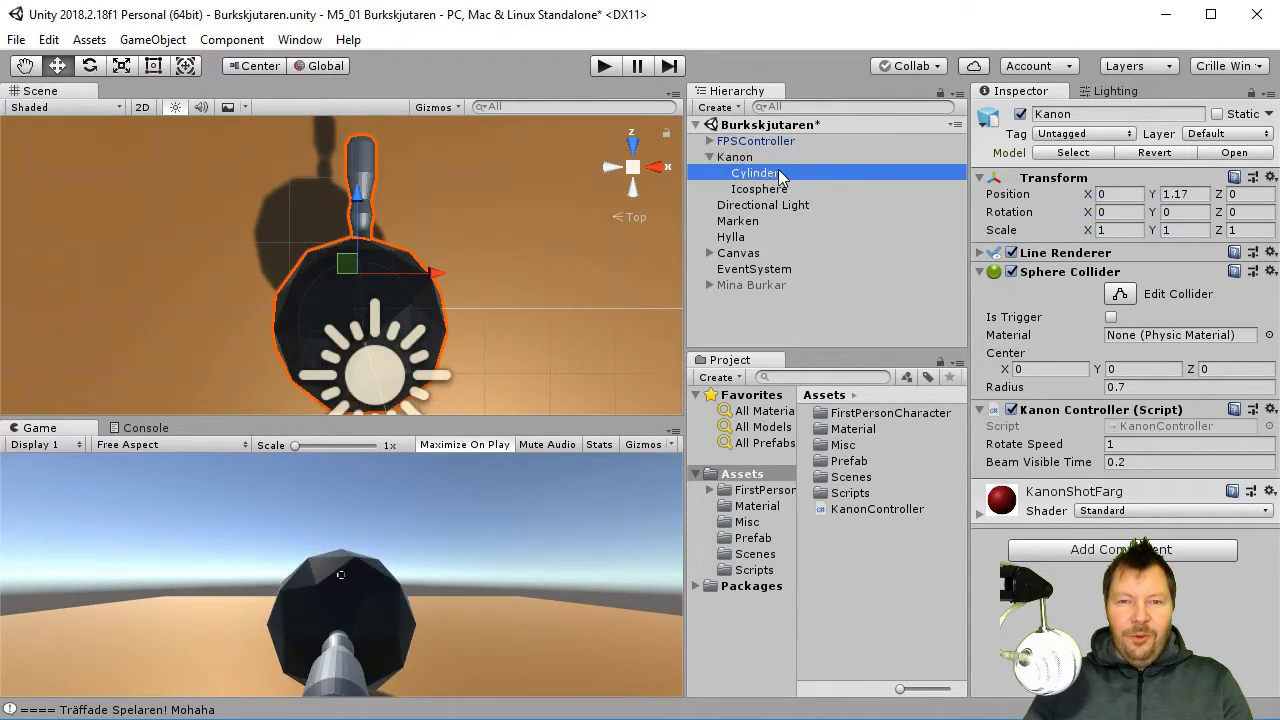
pyautogui.click(1118, 194)
pyautogui.write('0')
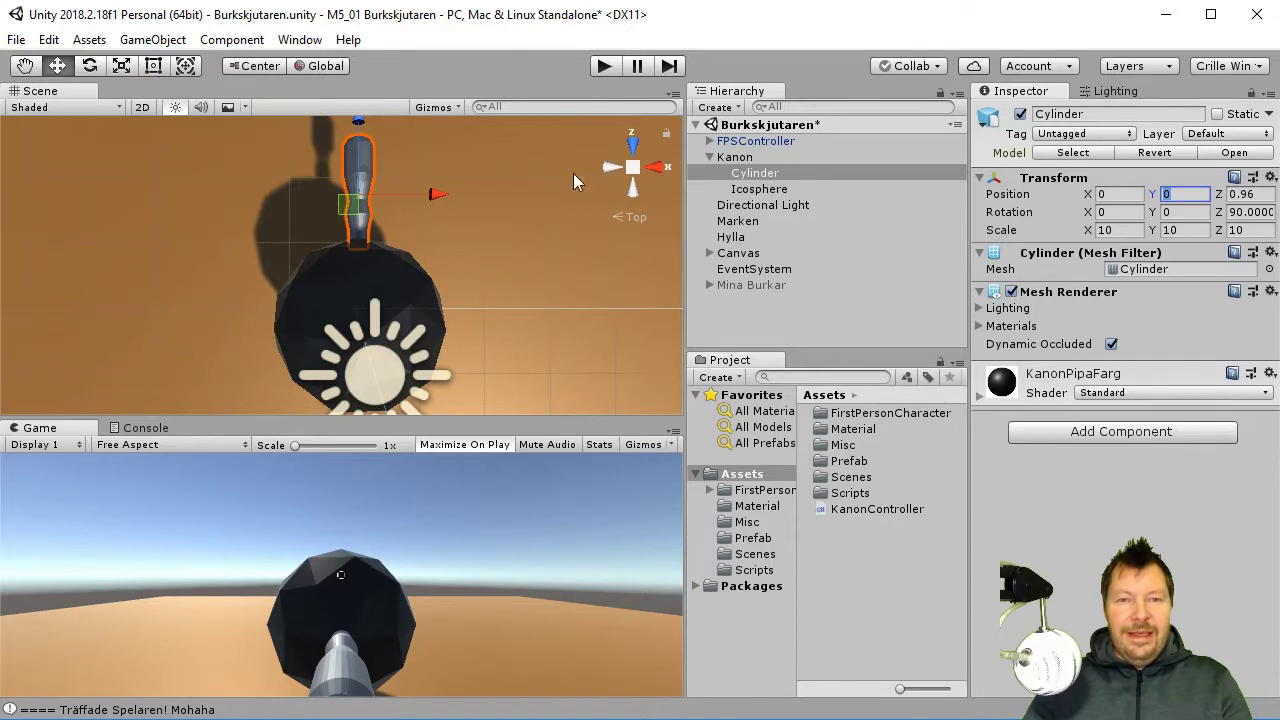
pyautogui.click(604, 66)
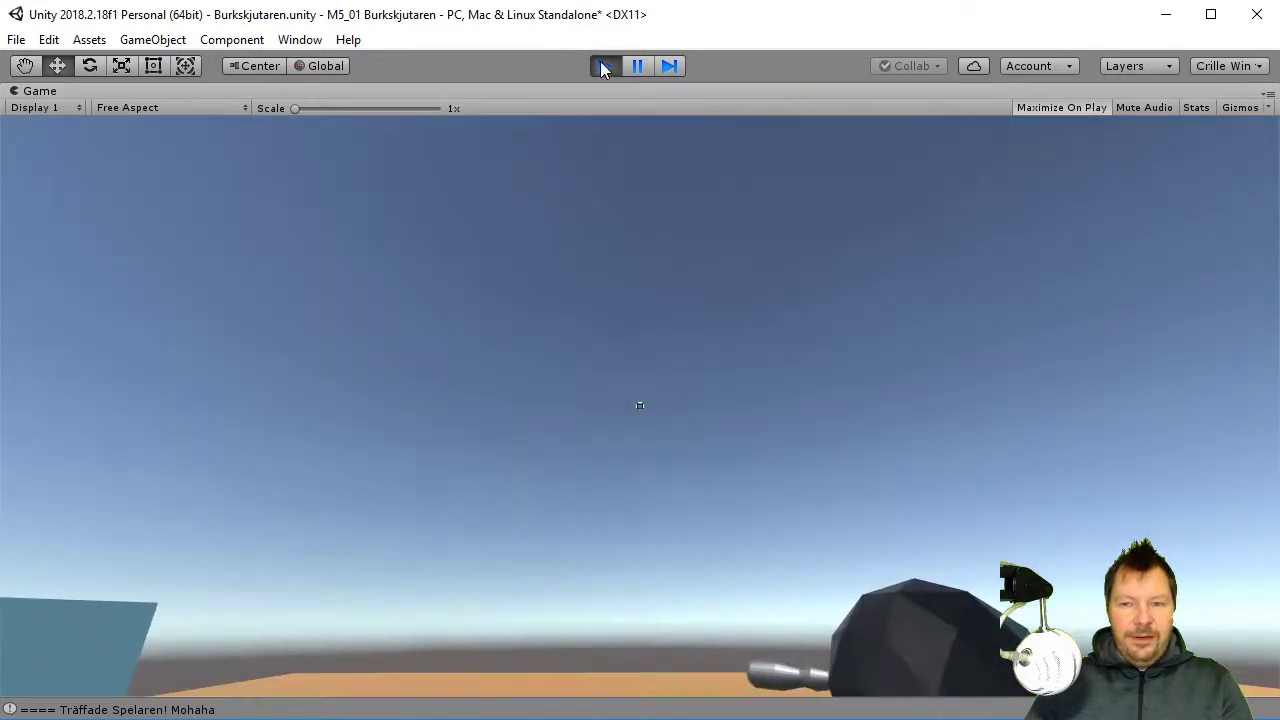
# Stop play mode, return the Scene view to Persp, and orbit to an angled view of the cannon
pyautogui.click(601, 66)
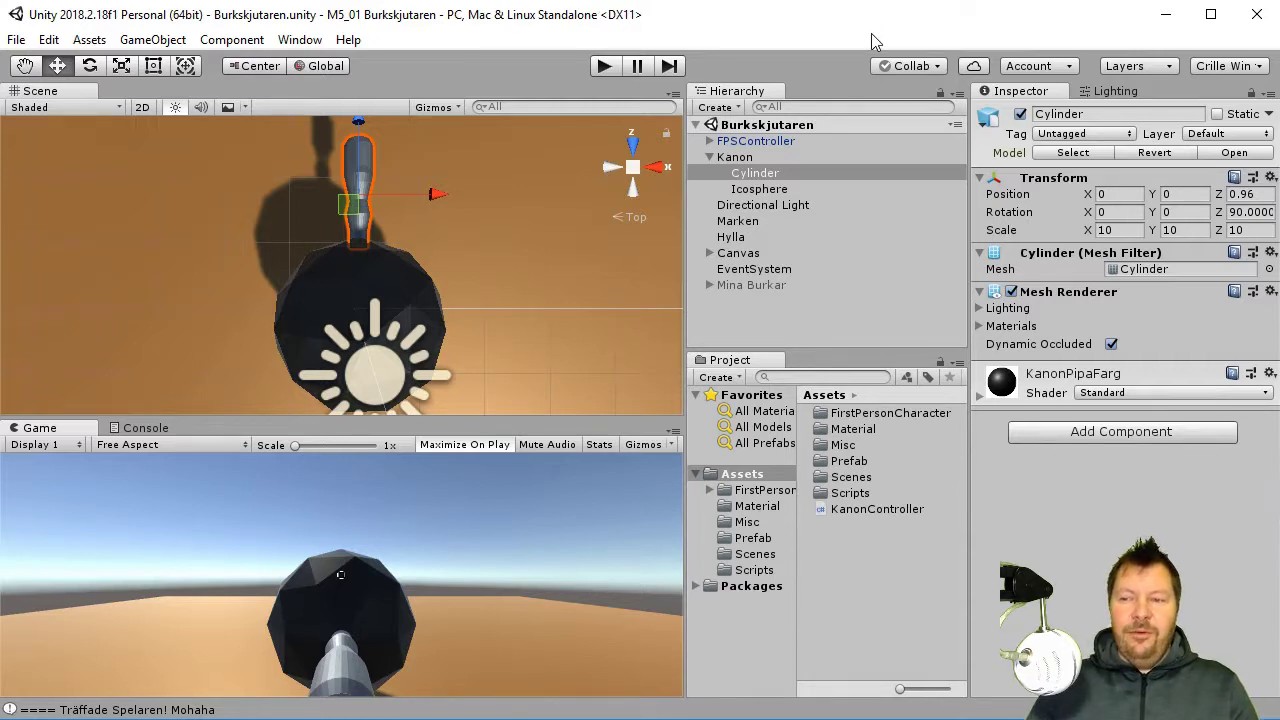
pyautogui.click(624, 170)
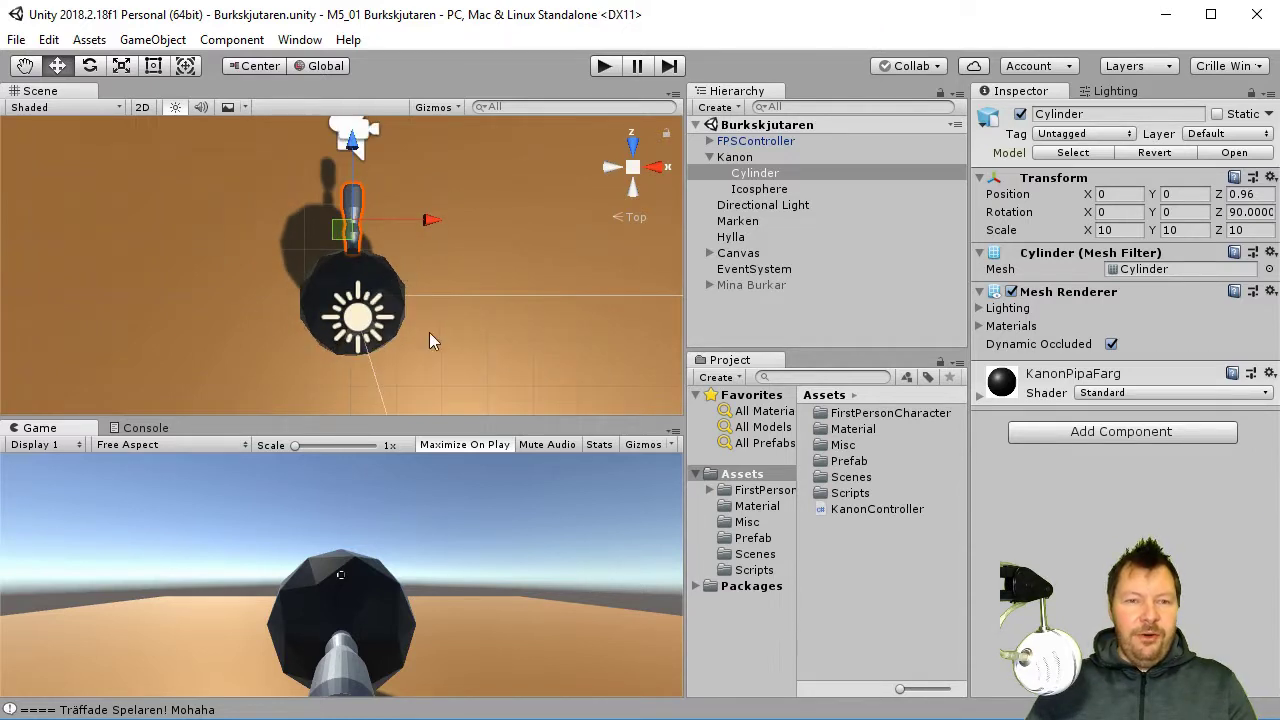
pyautogui.moveTo(429, 332)
pyautogui.keyDown('alt'); pyautogui.mouseDown()
pyautogui.moveTo(383, 145)
pyautogui.moveTo(146, 152)
pyautogui.mouseUp(); pyautogui.keyUp('alt')
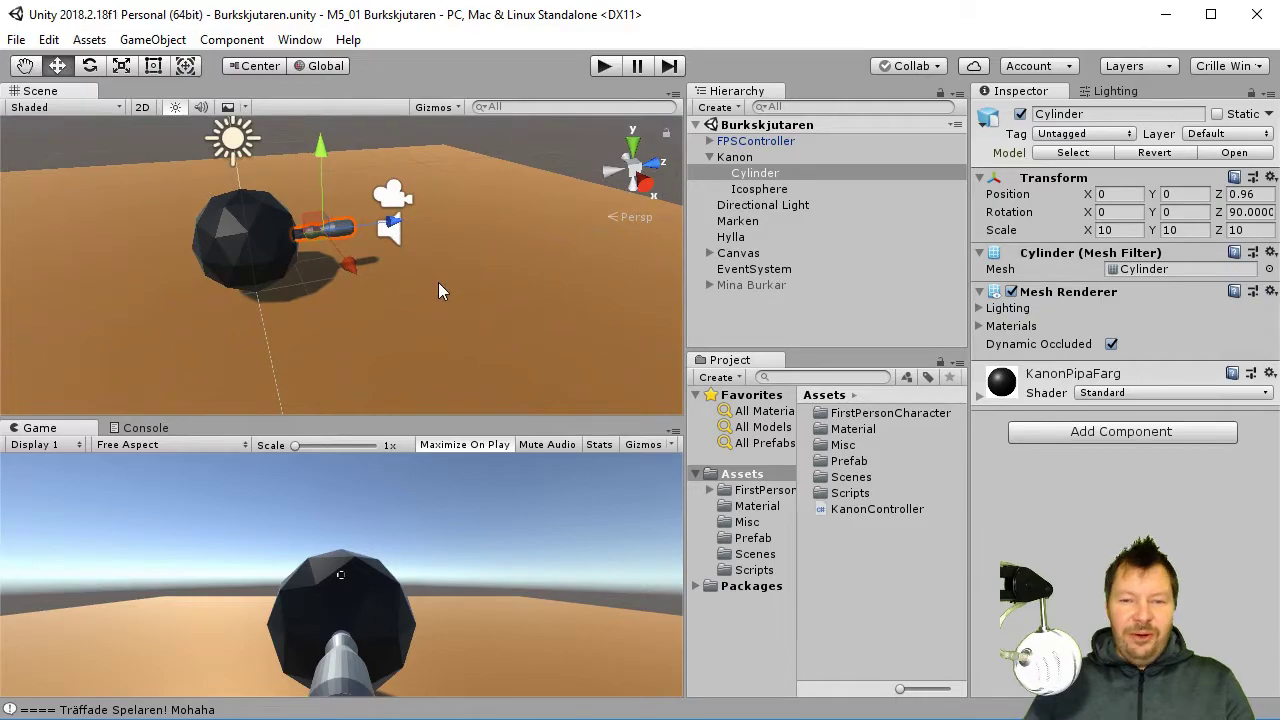